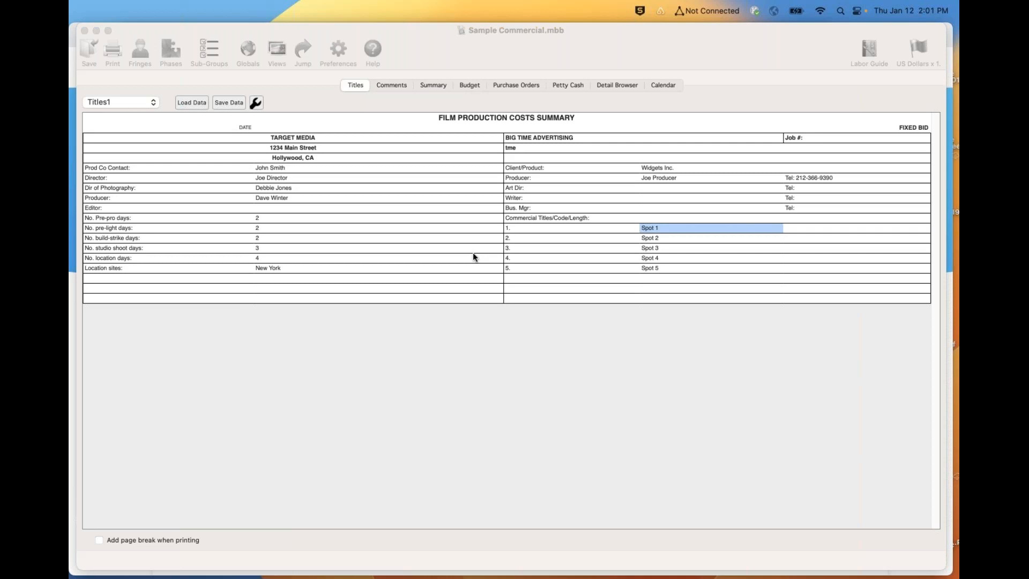
- Create a new budget from the AICP 2019 (Auto OT) Master template in the AICP 2019 Integrated Bid Form folder of Master Templates 9.0
click(472, 252)
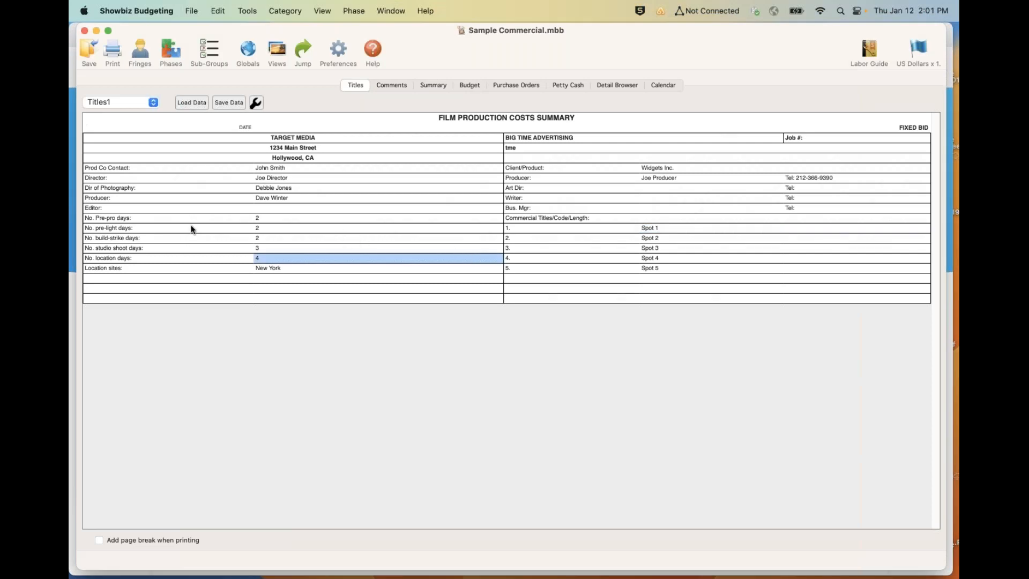
click(192, 11)
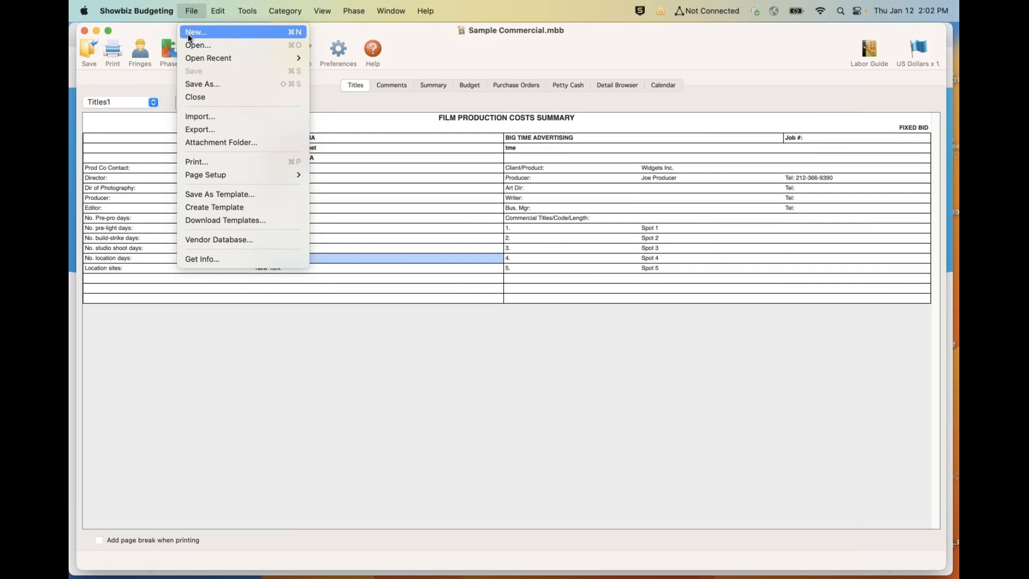
click(188, 34)
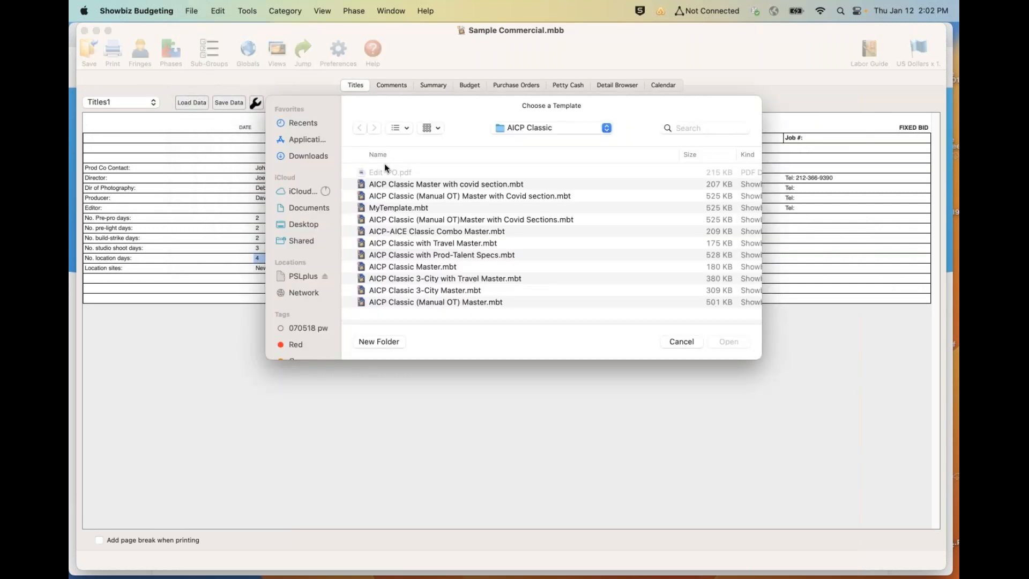
click(526, 127)
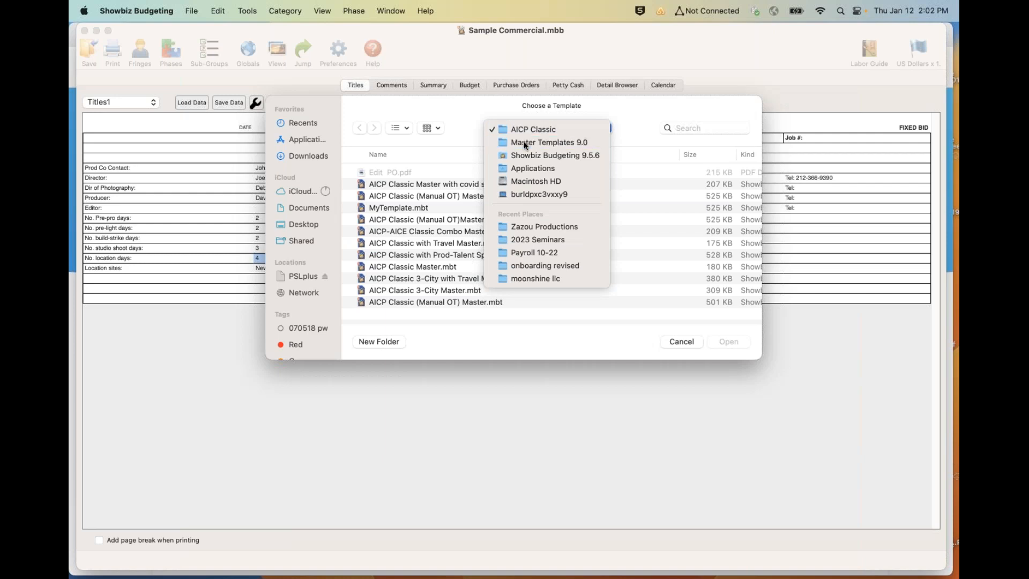
click(524, 144)
scroll(467, 213, down, 5)
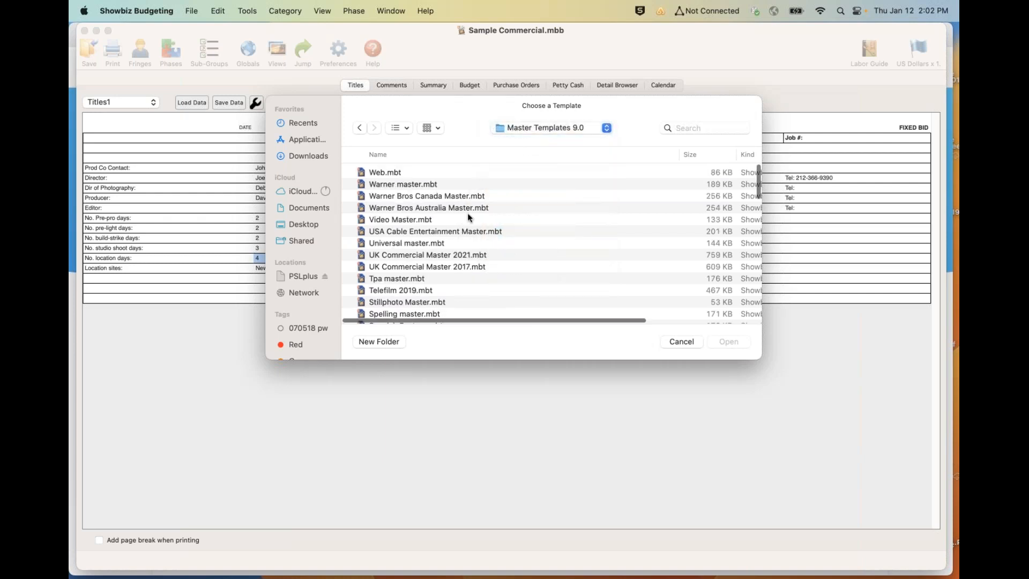
scroll(467, 214, down, 15)
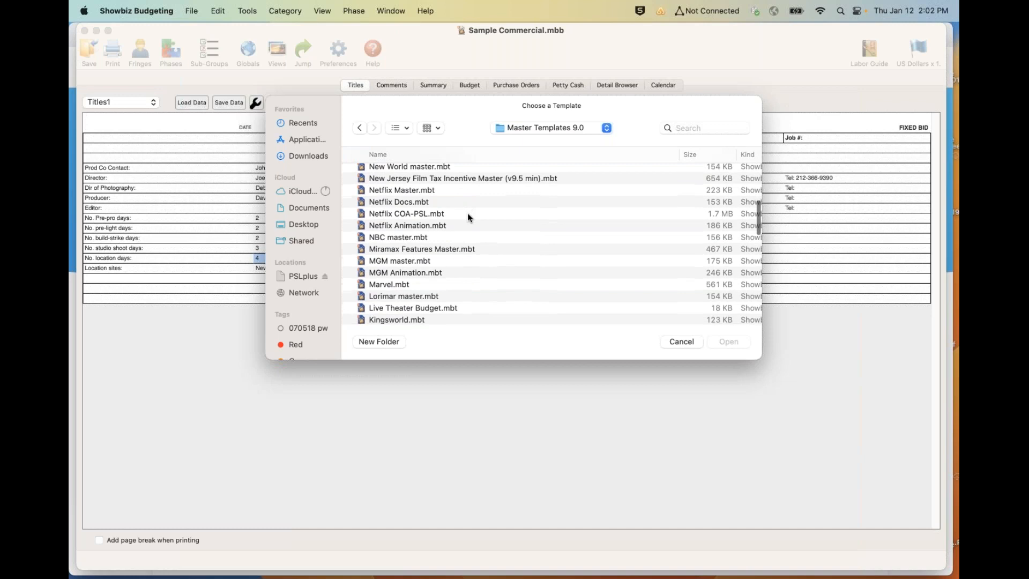
scroll(468, 213, down, 15)
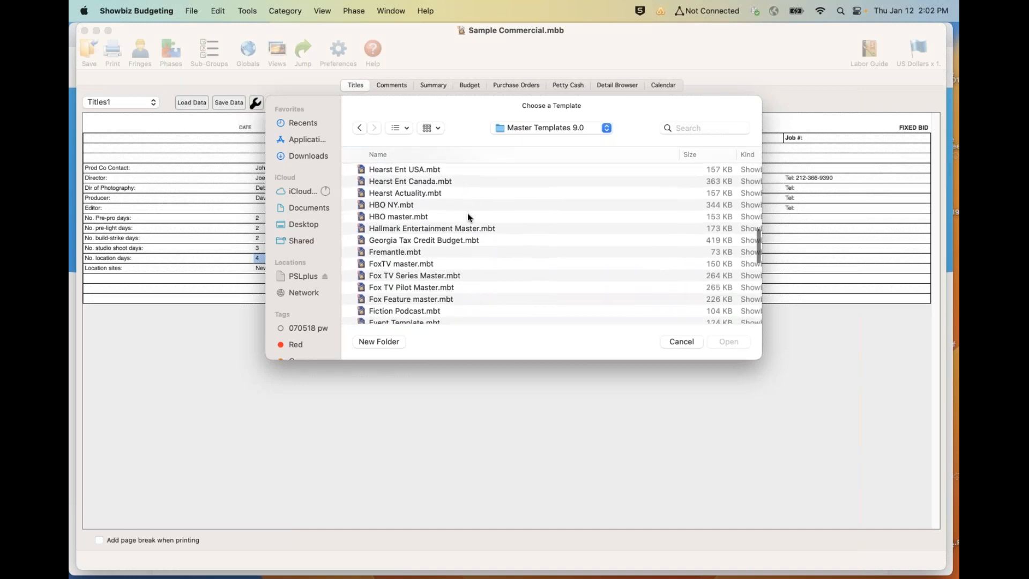
scroll(467, 217, down, 5)
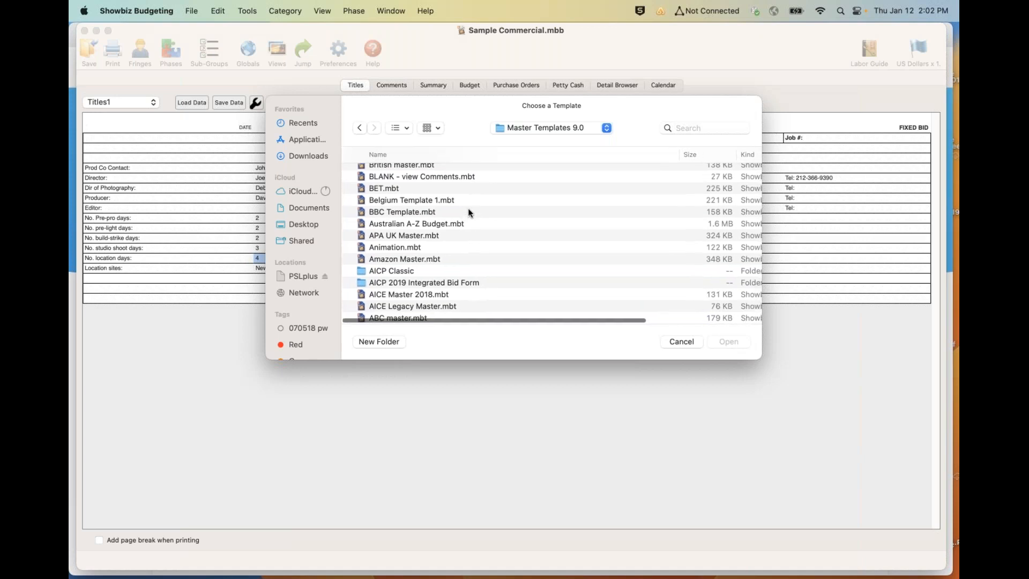
double_click(407, 282)
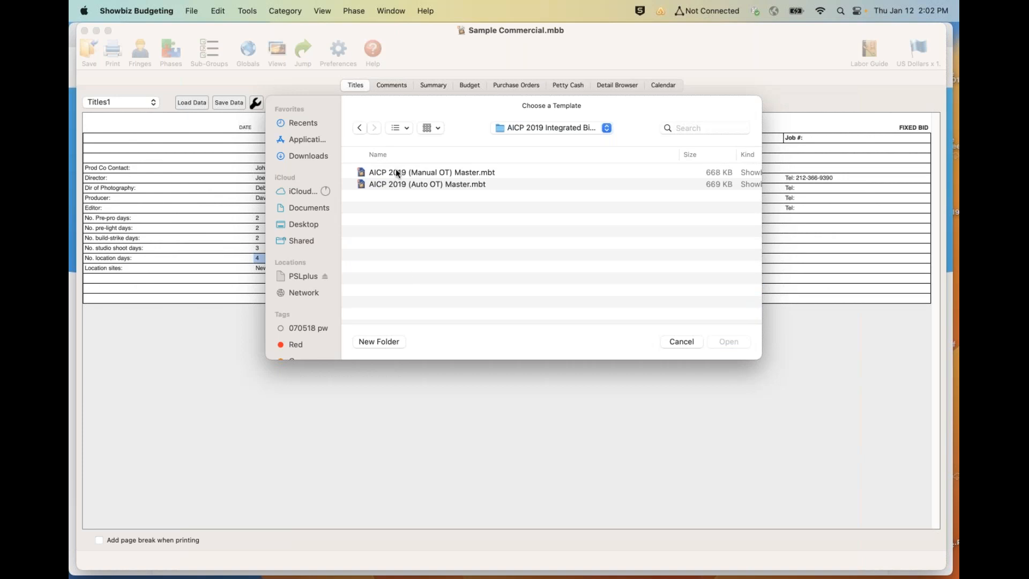
double_click(392, 184)
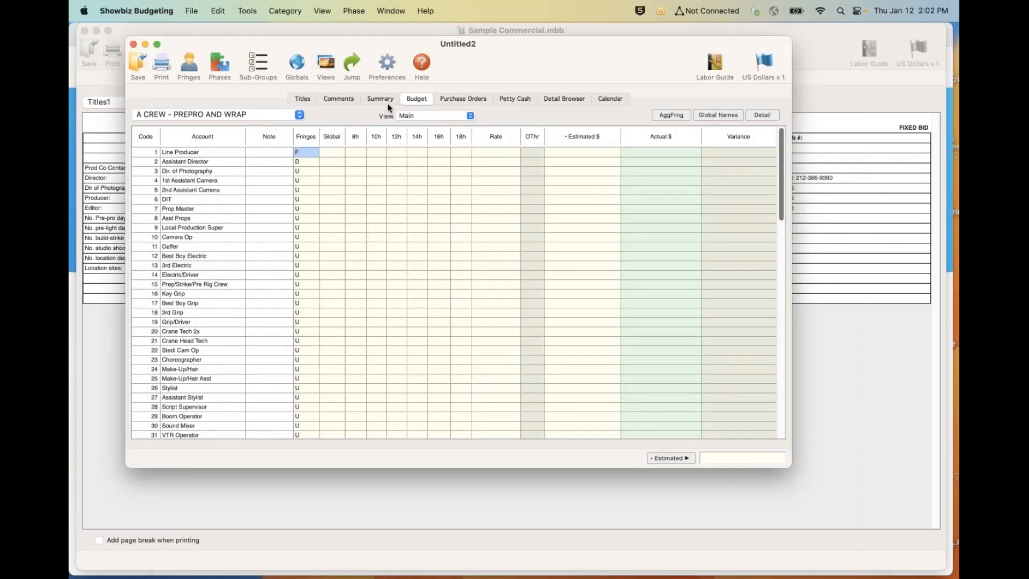
- Review the production and post sections of the new budget's summary, and close that budget
click(370, 96)
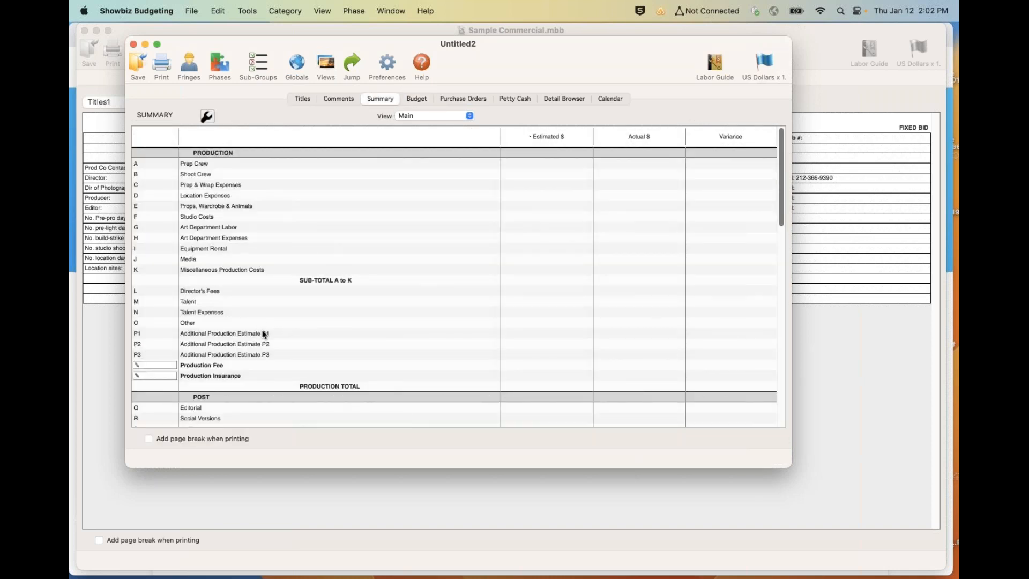
scroll(263, 334, down, 10)
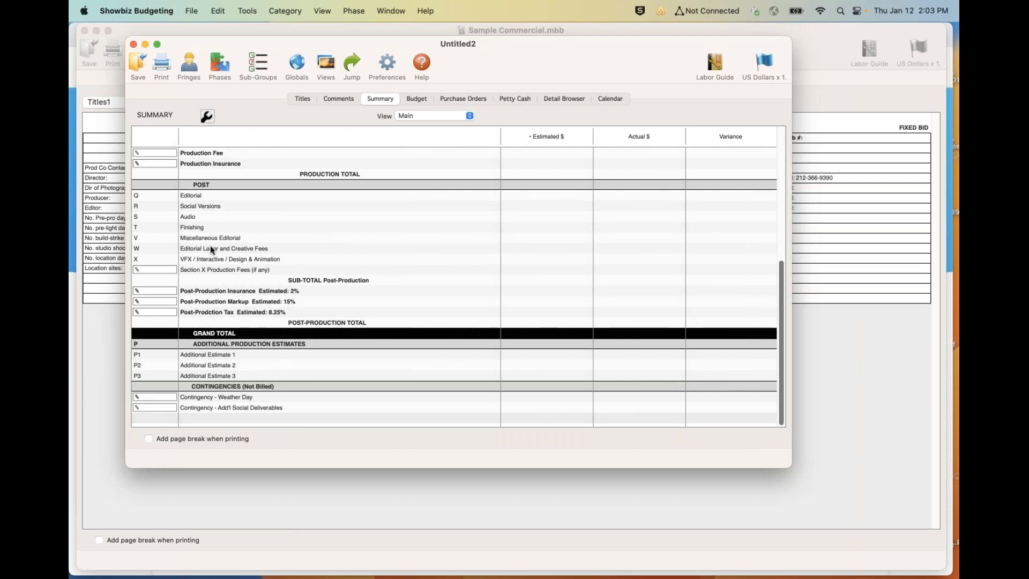
scroll(215, 248, up, 6)
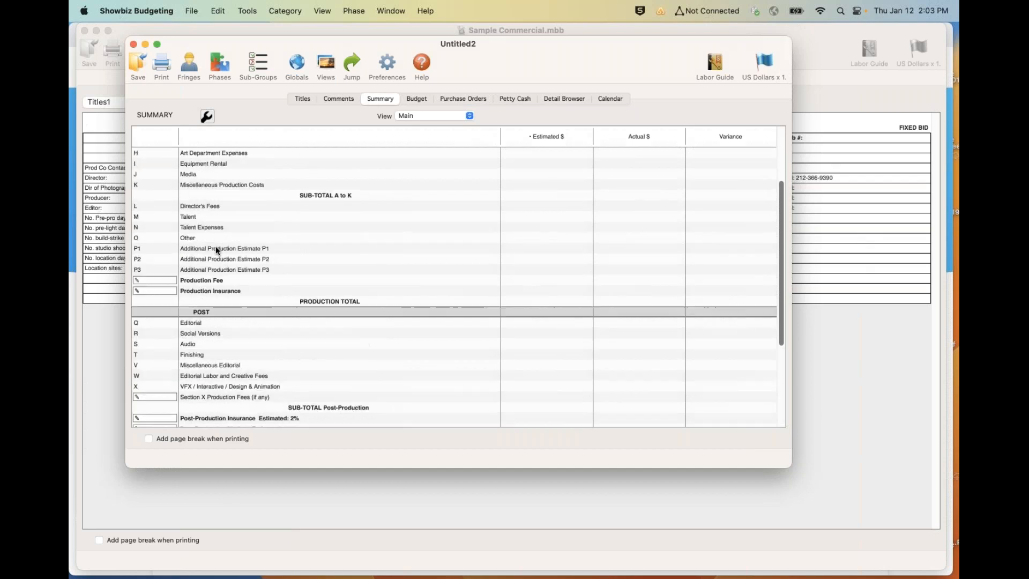
scroll(216, 250, up, 3)
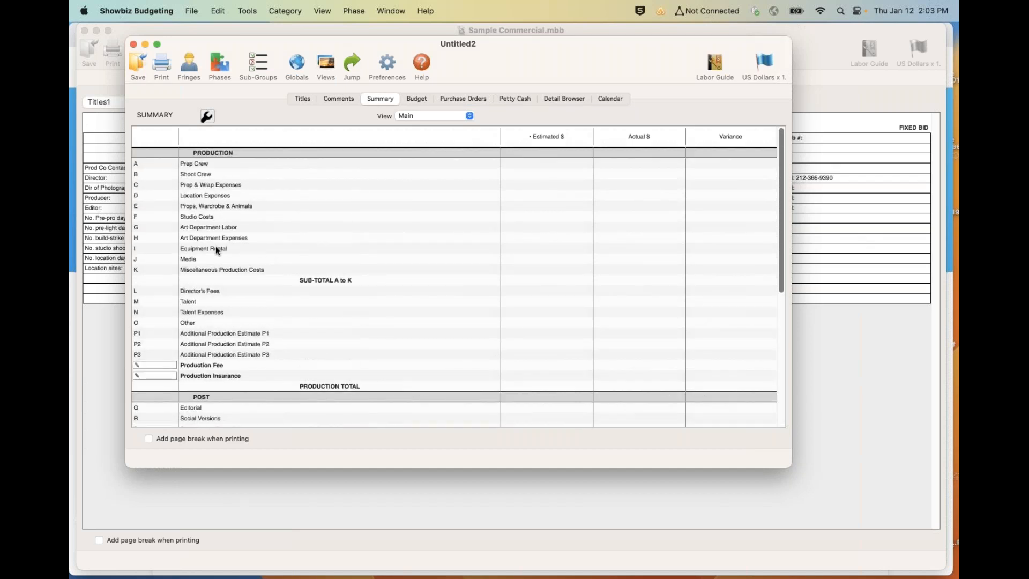
click(133, 44)
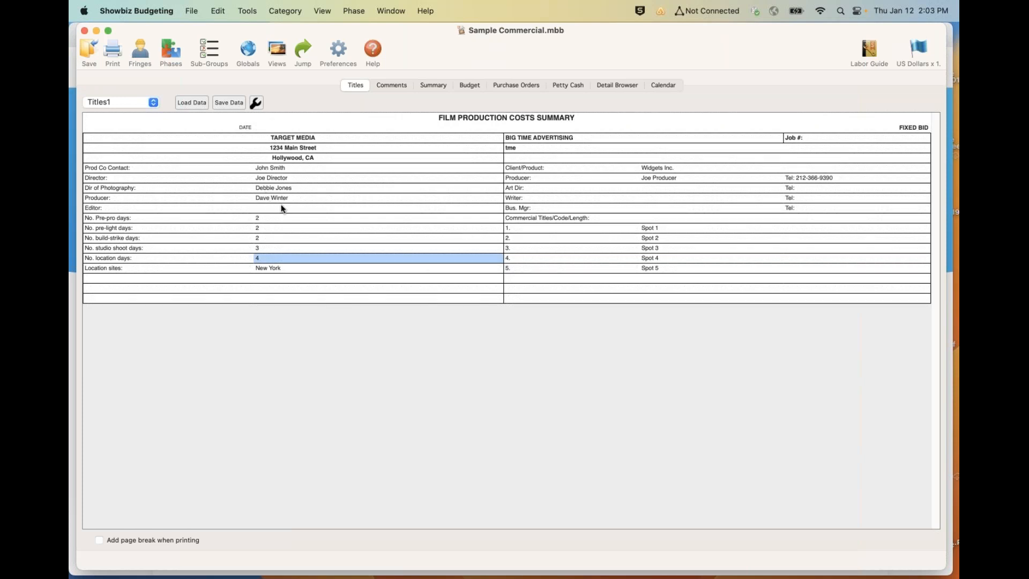
- Create a new budget from the AICP Classic Master template in the AICP Classic folder of Master Templates 9.0
click(190, 11)
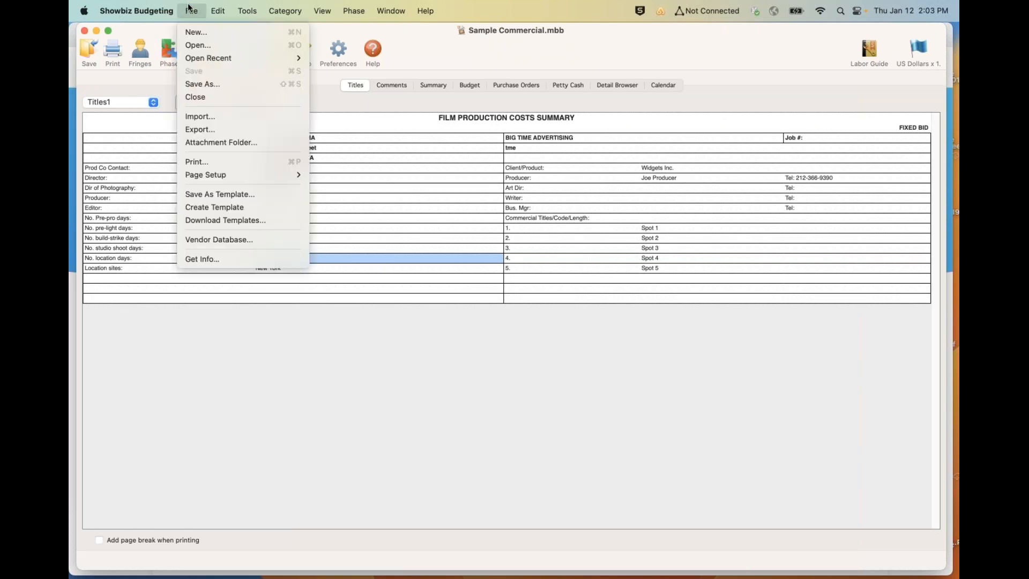
click(196, 34)
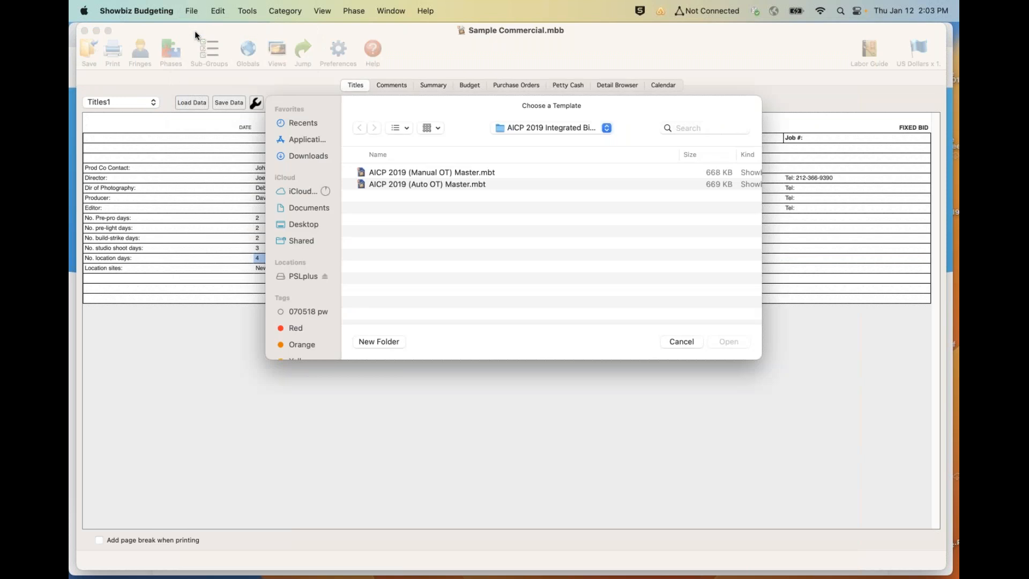
click(517, 134)
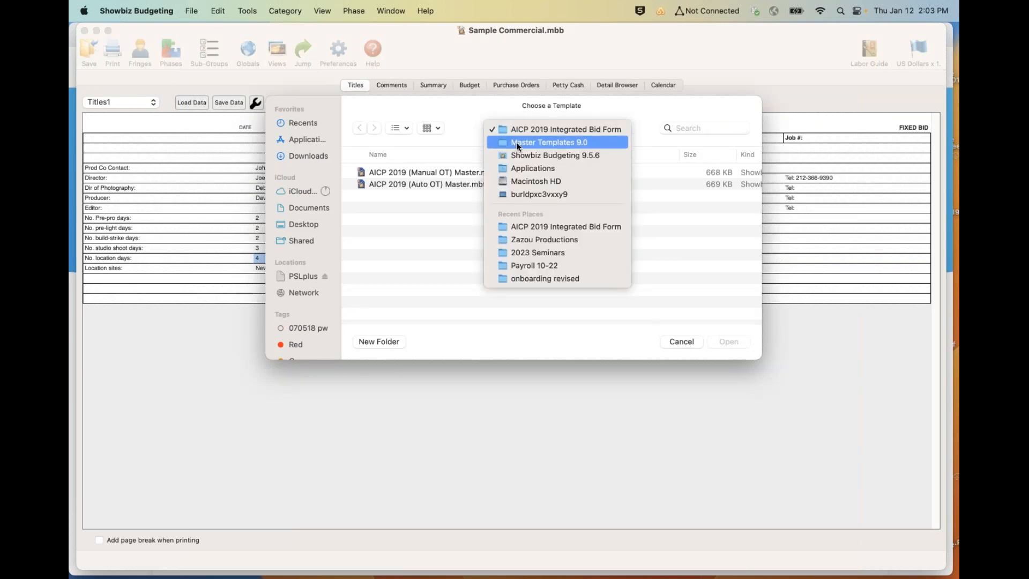
click(516, 143)
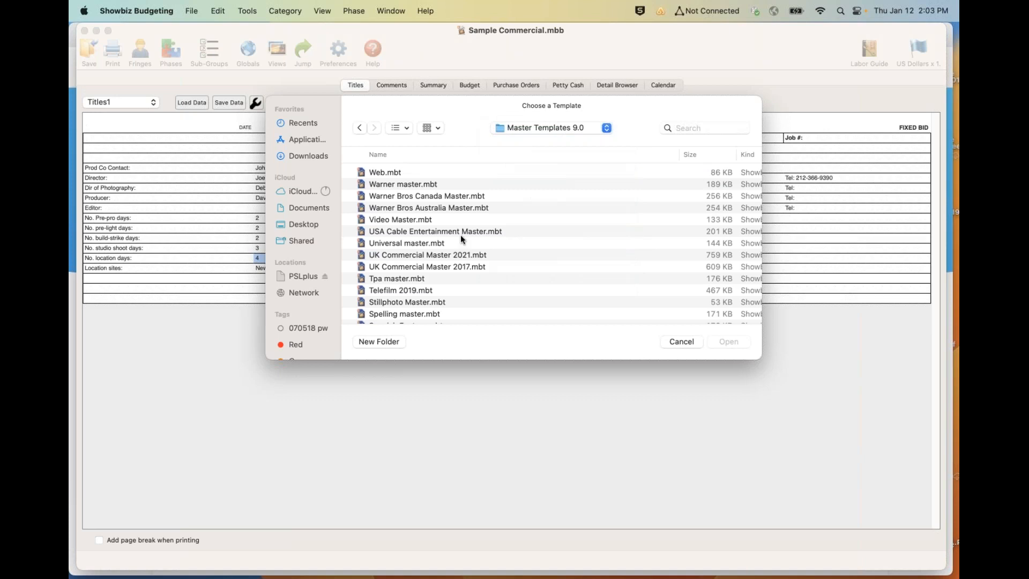
scroll(461, 237, down, 15)
scroll(461, 234, down, 10)
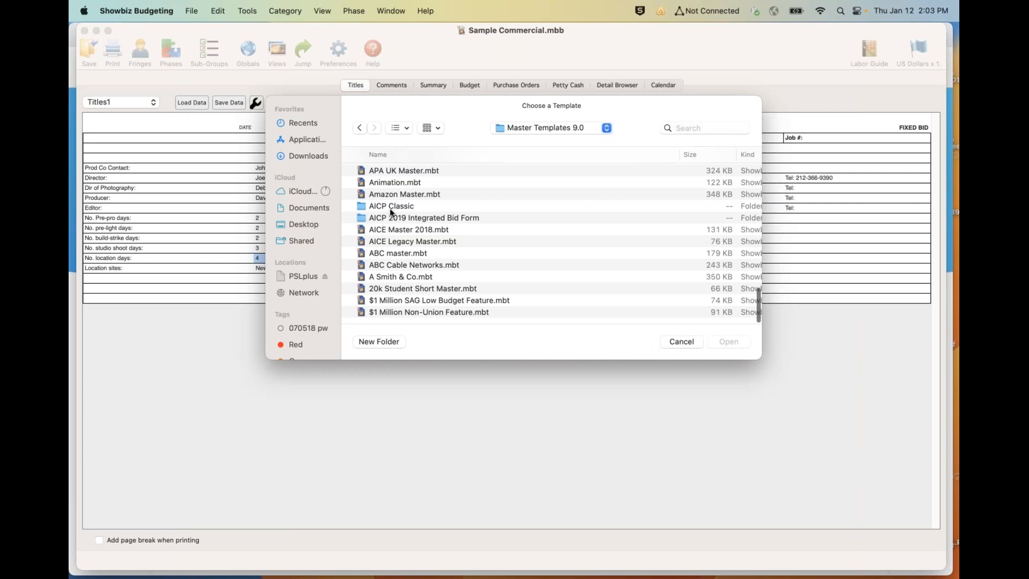
double_click(390, 206)
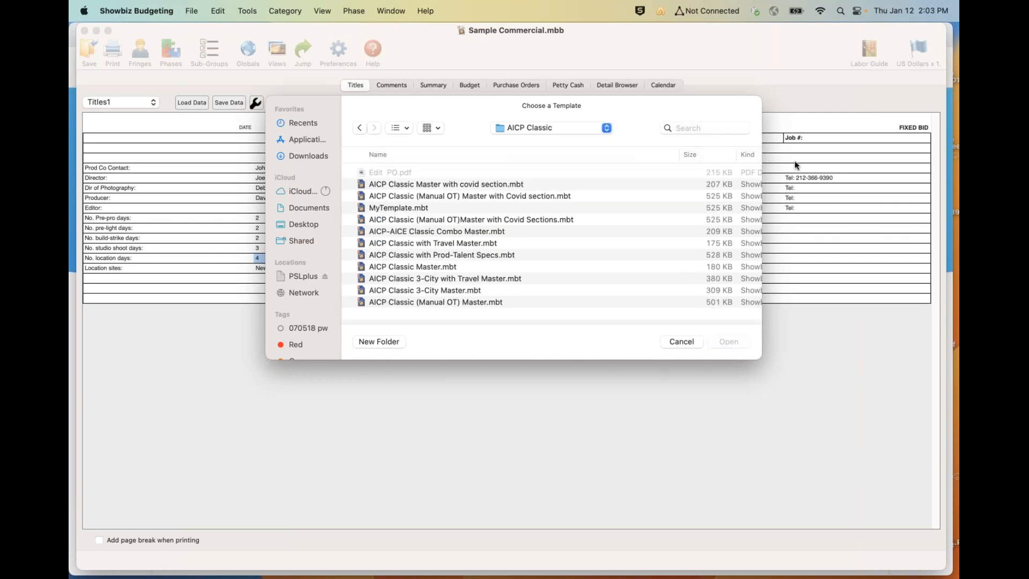
key(super+Tab)
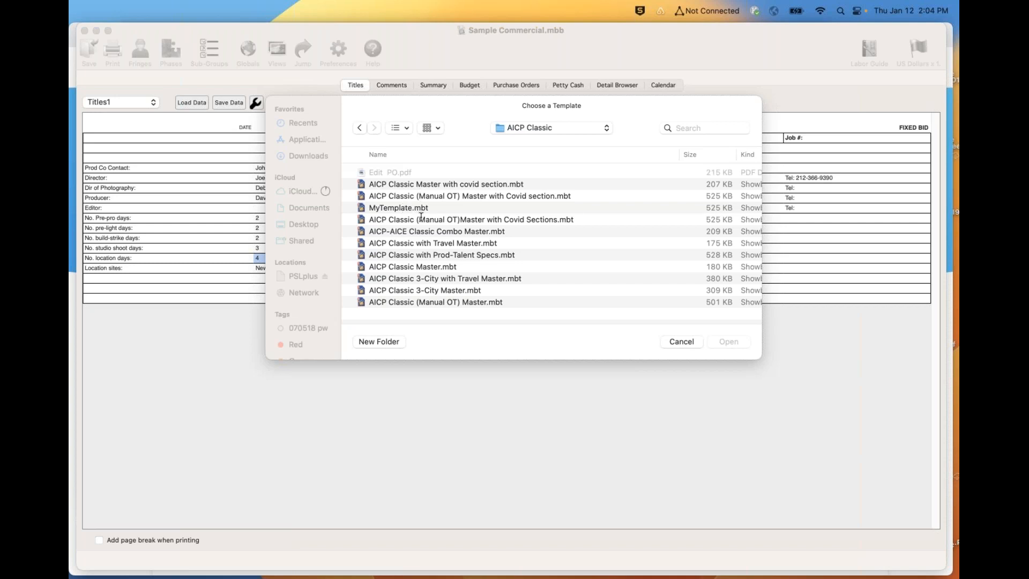
click(410, 267)
click(411, 266)
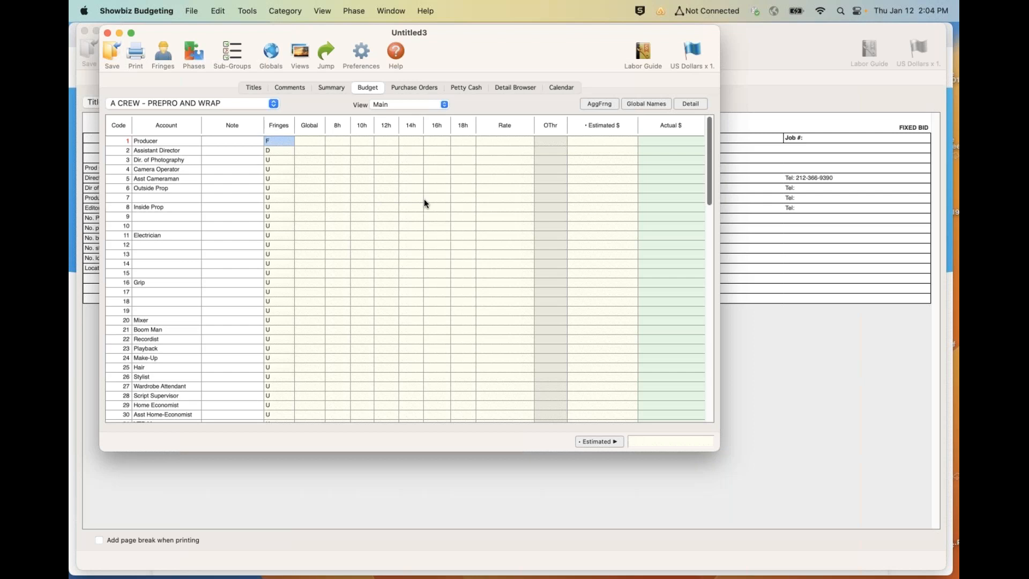
- Create another new budget from the AICP Classic (Manual OT) Master template
click(188, 12)
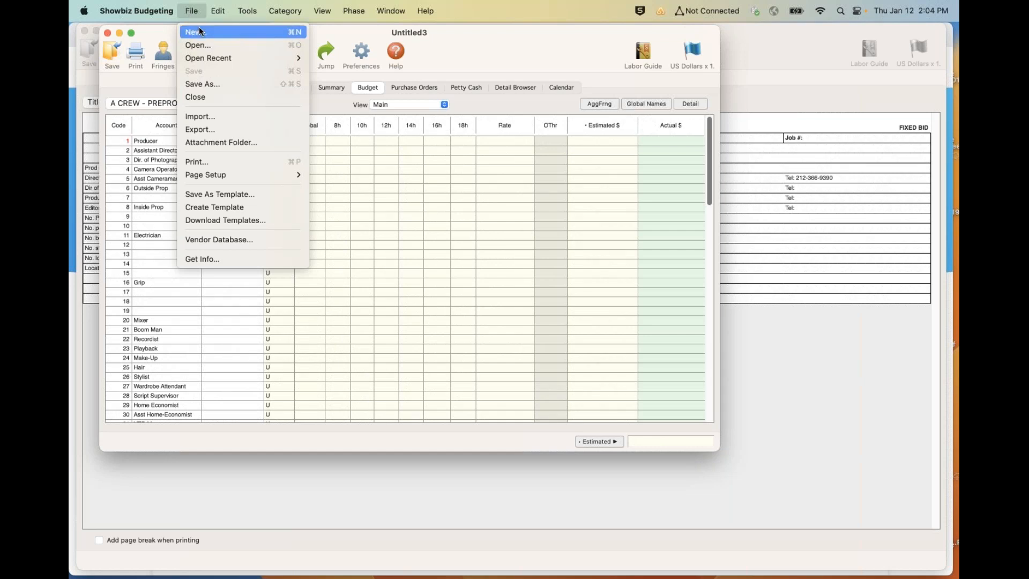
click(199, 31)
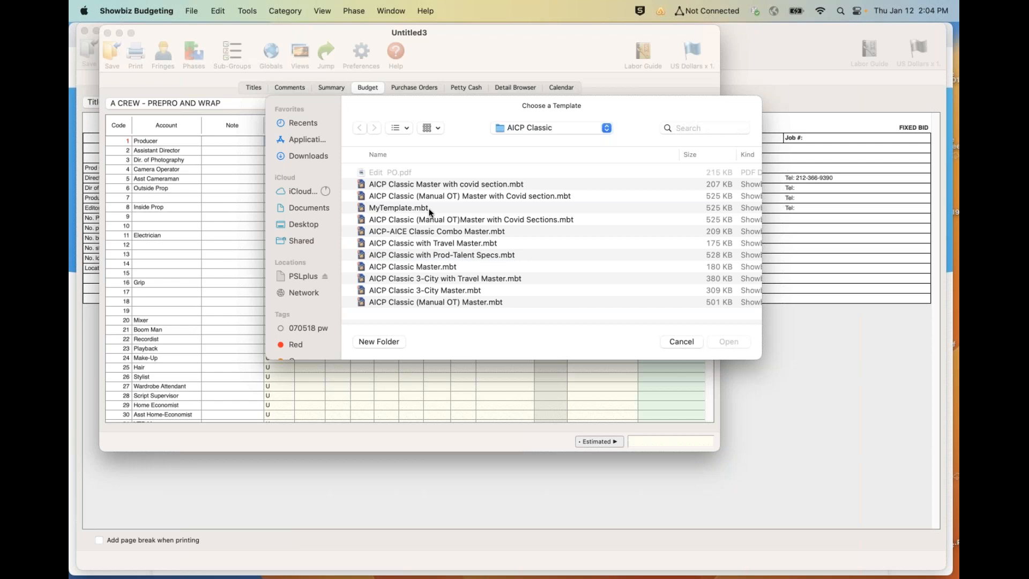
double_click(422, 301)
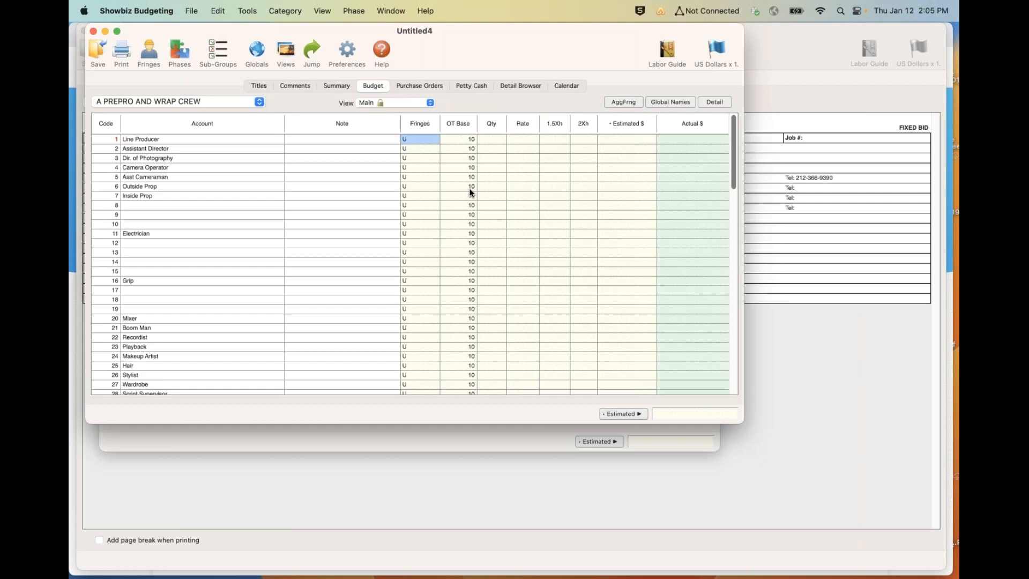
- Close the budget based on AICP Classic Master and bring the Sample Commercial budget to the front
click(363, 446)
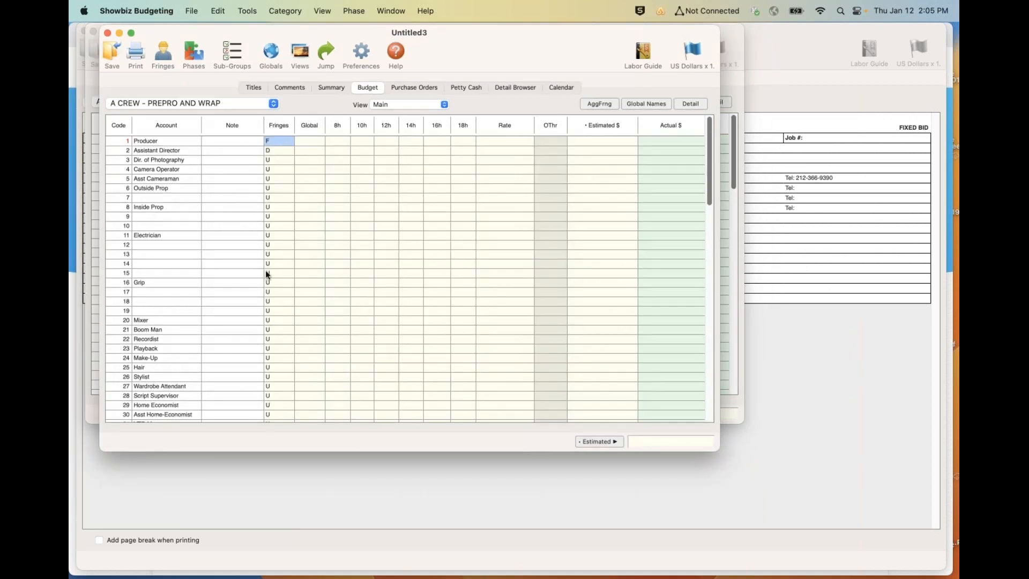
click(107, 34)
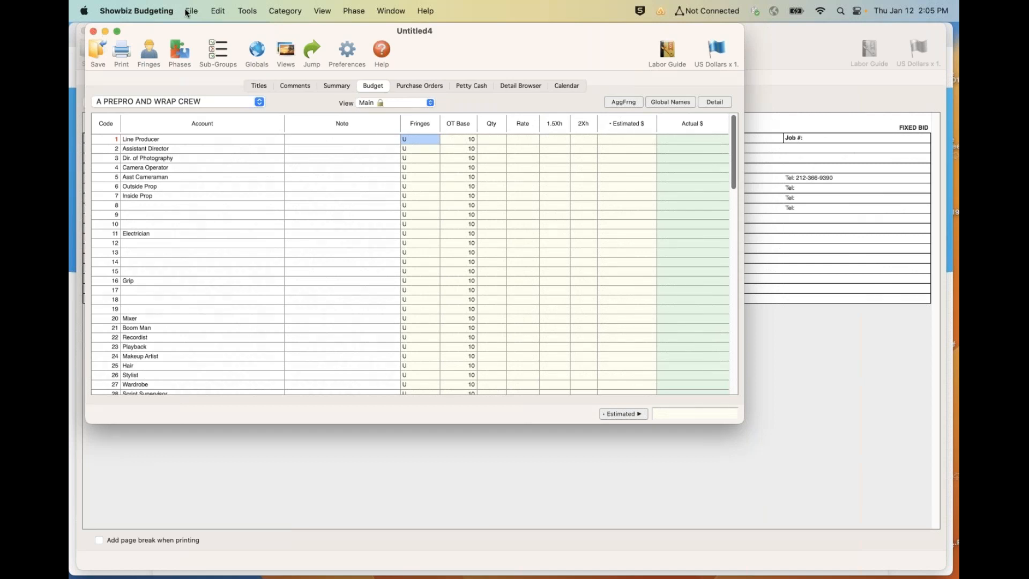
click(221, 454)
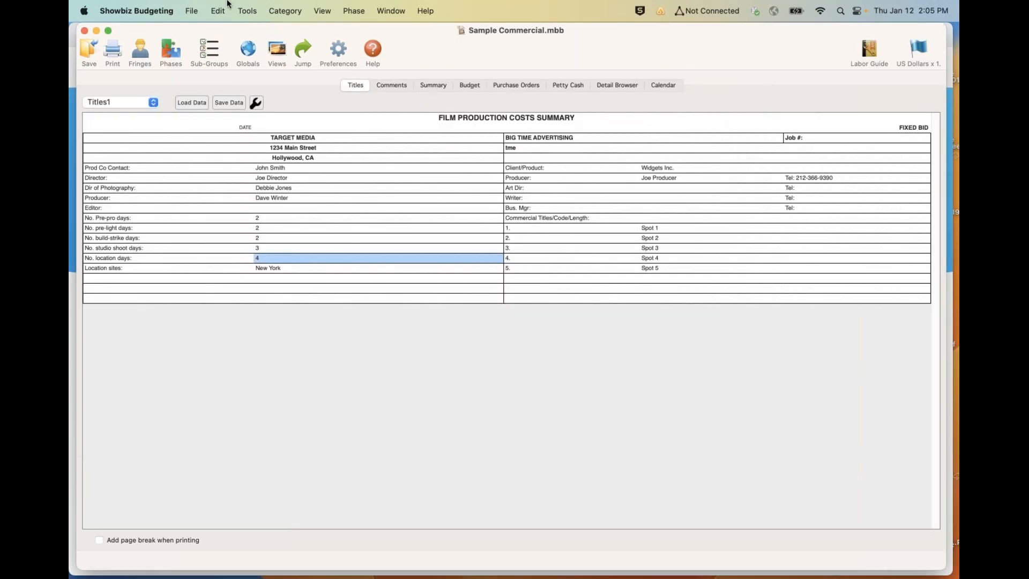
- Create a new budget from the AICP Classic Master with covid section template
click(190, 11)
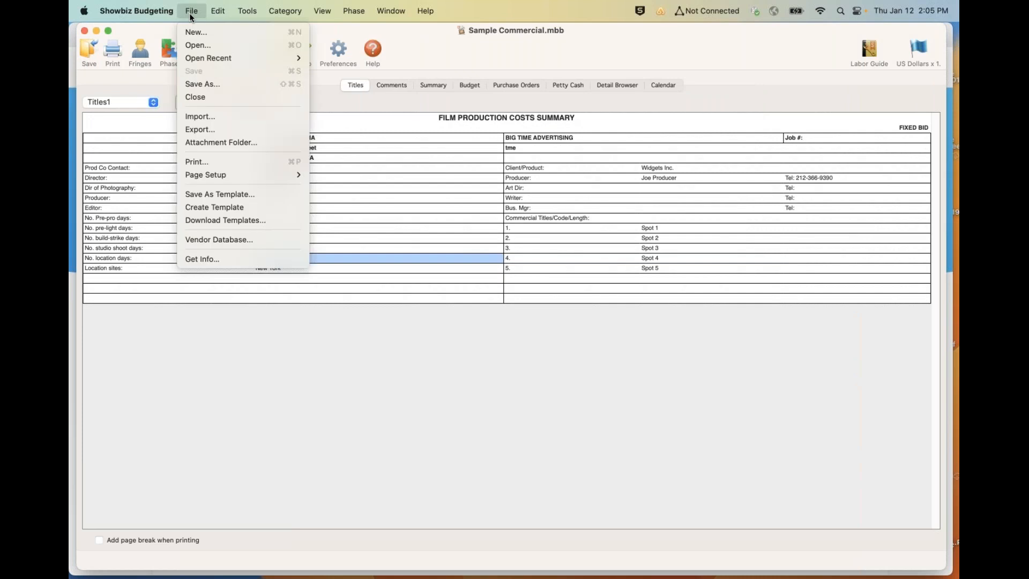
click(188, 36)
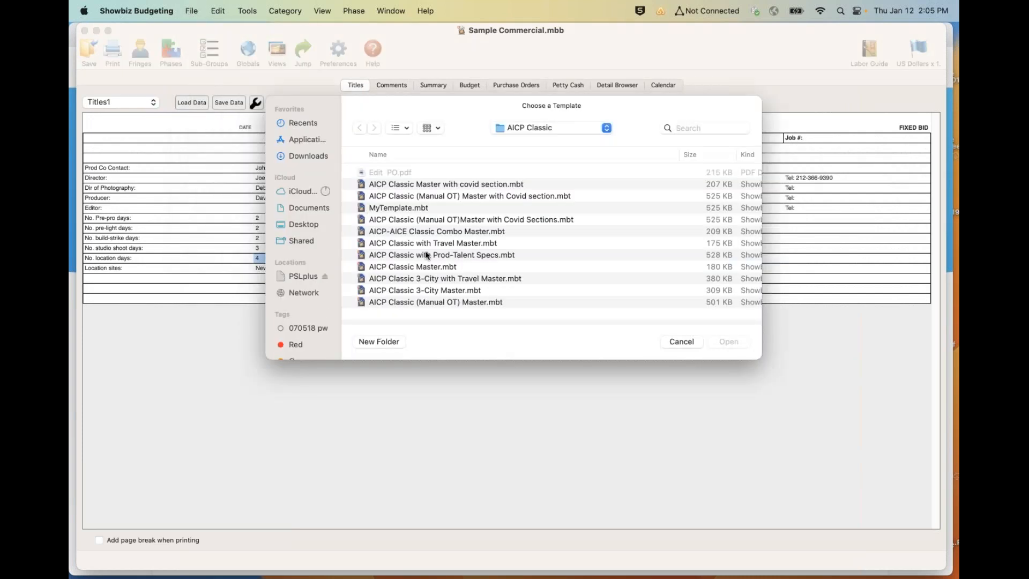
double_click(444, 184)
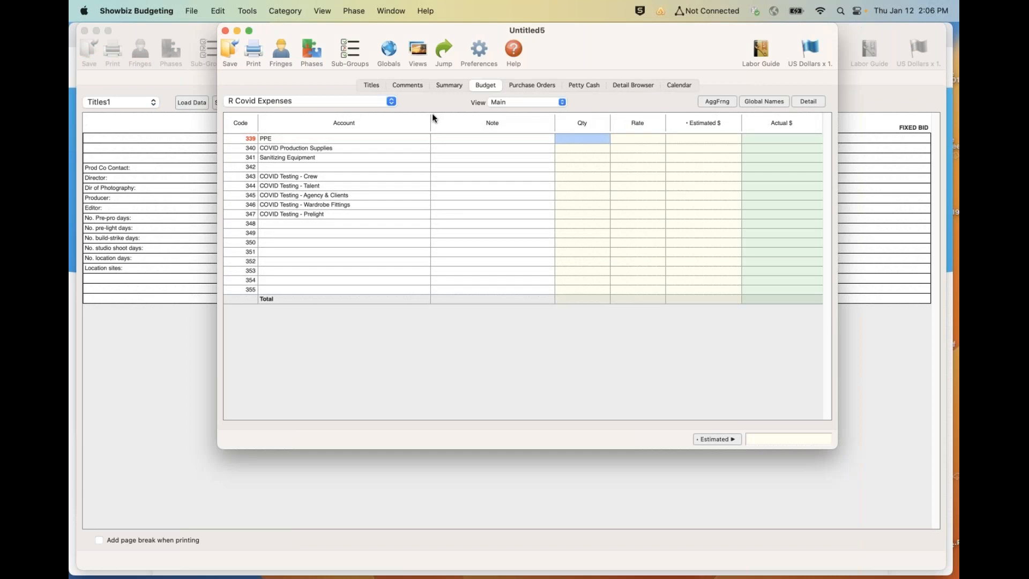
- Review the Covid Costs line in the budget summary and open its Covid Labor category to check the category list
click(443, 86)
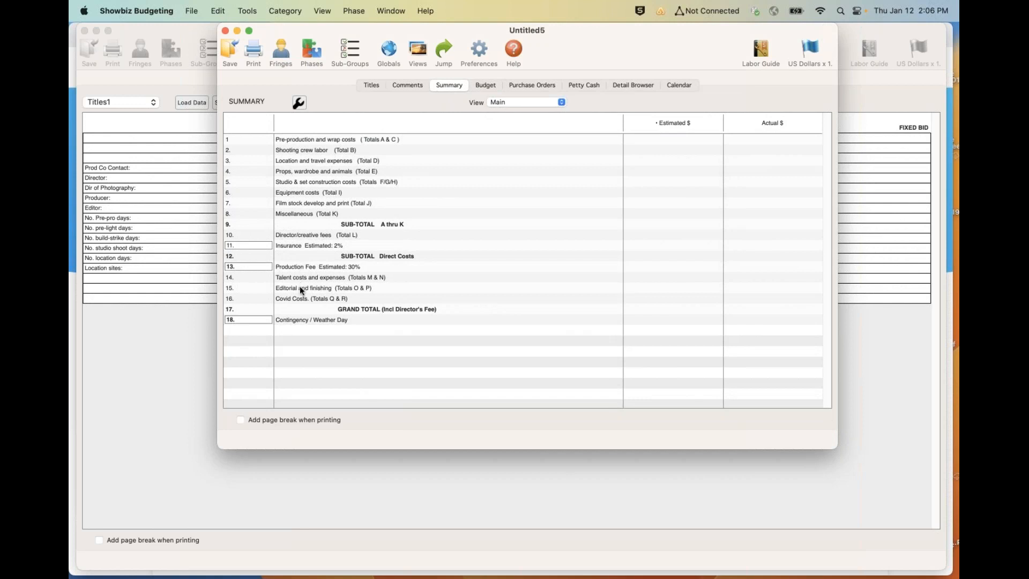
double_click(295, 299)
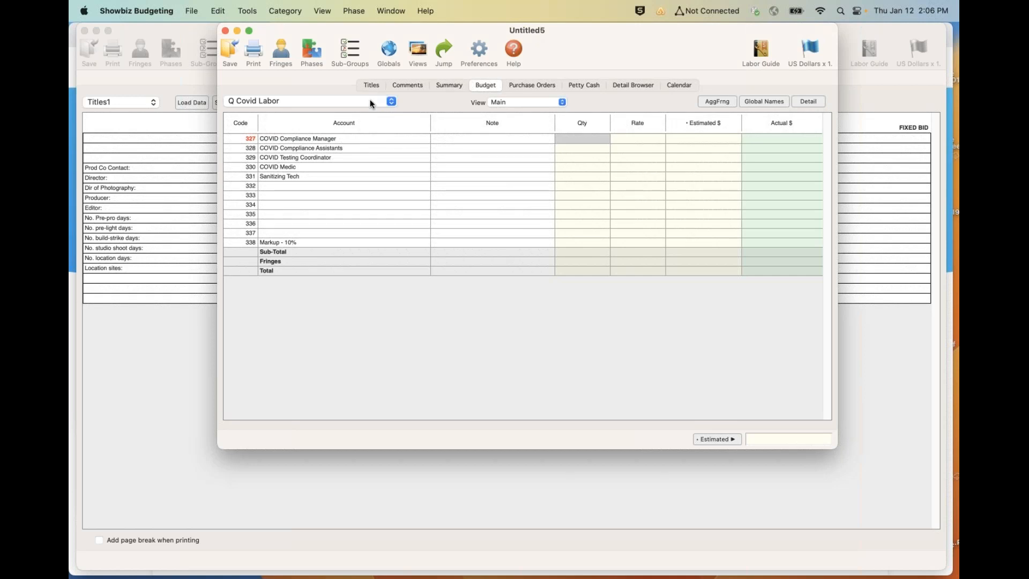
click(370, 100)
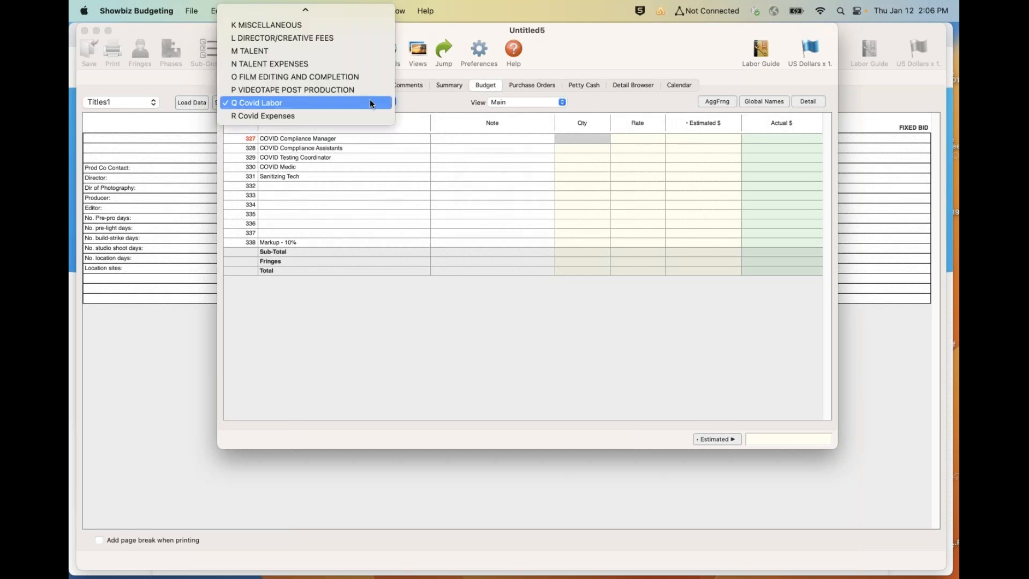
click(343, 194)
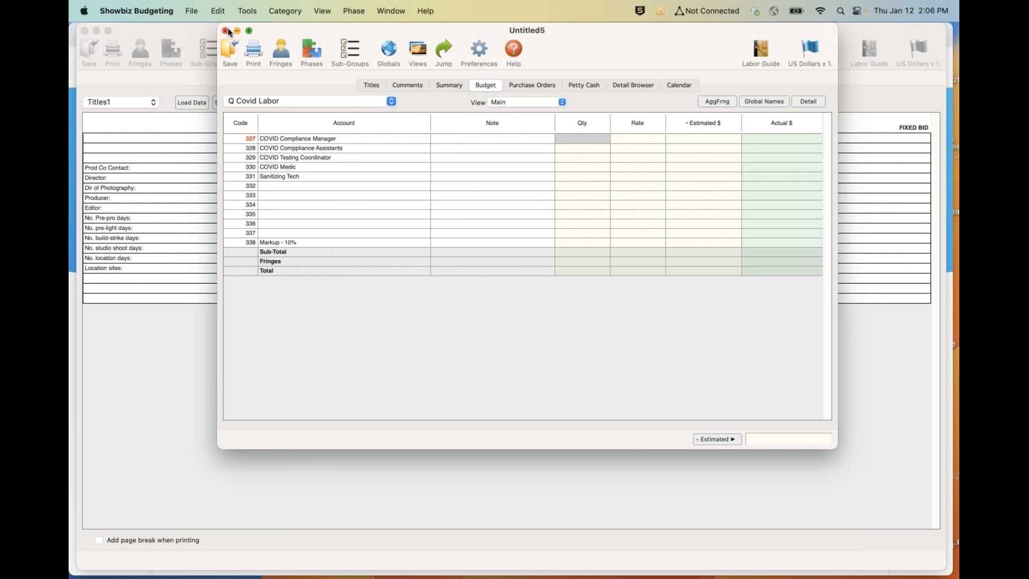
- Open the online help and view its downloadable budget templates page
click(512, 48)
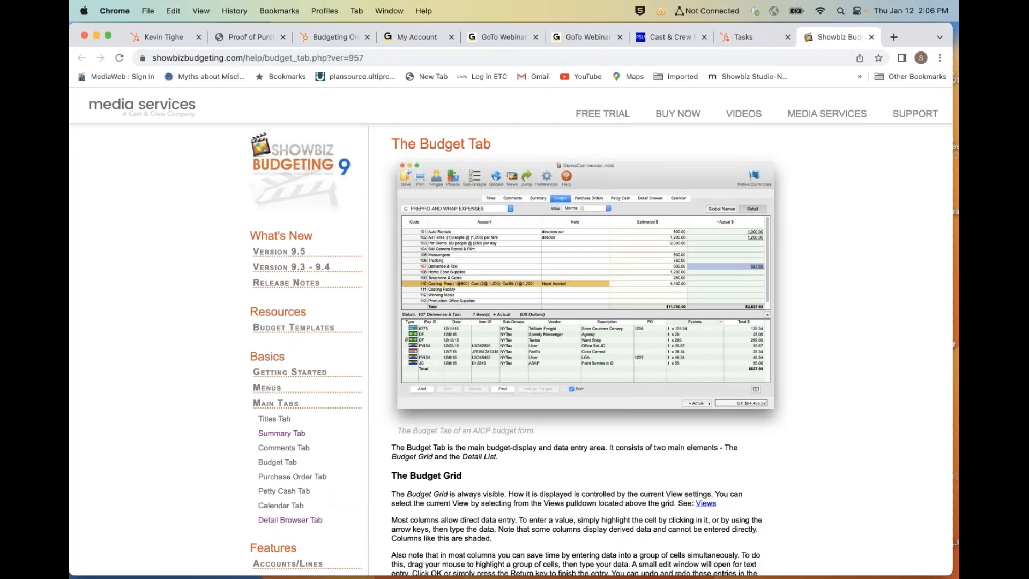
click(271, 329)
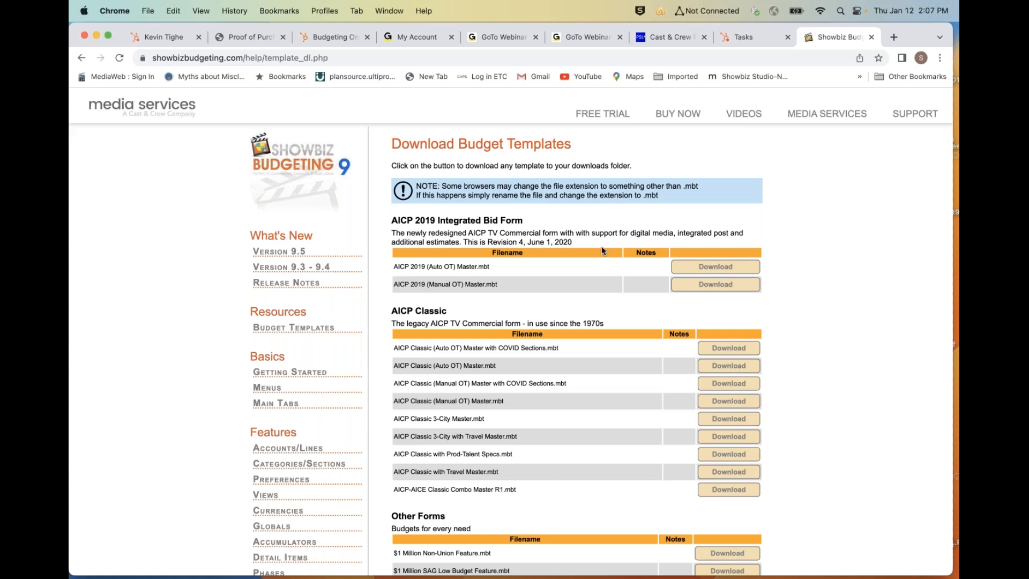
- Switch back to Showbiz Budgeting and close the untitled budget based on the AICP Classic covid template
mouse_move(374, 576)
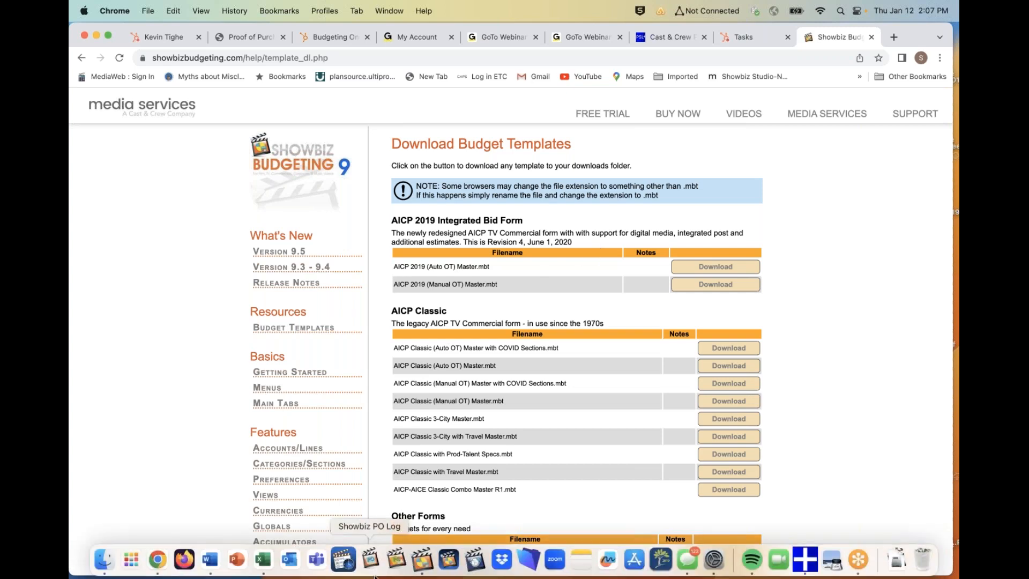
click(423, 559)
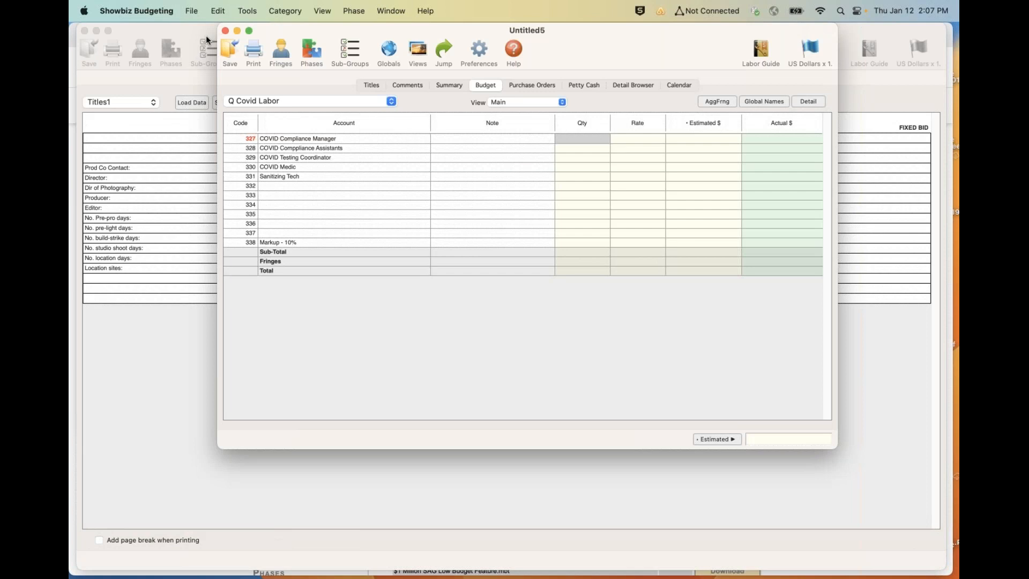
click(225, 31)
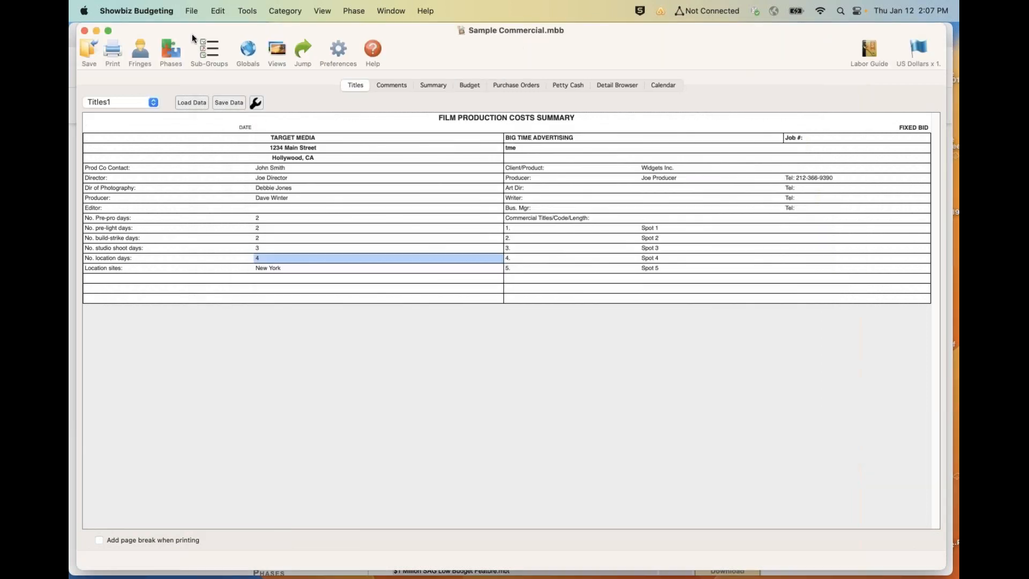
click(197, 8)
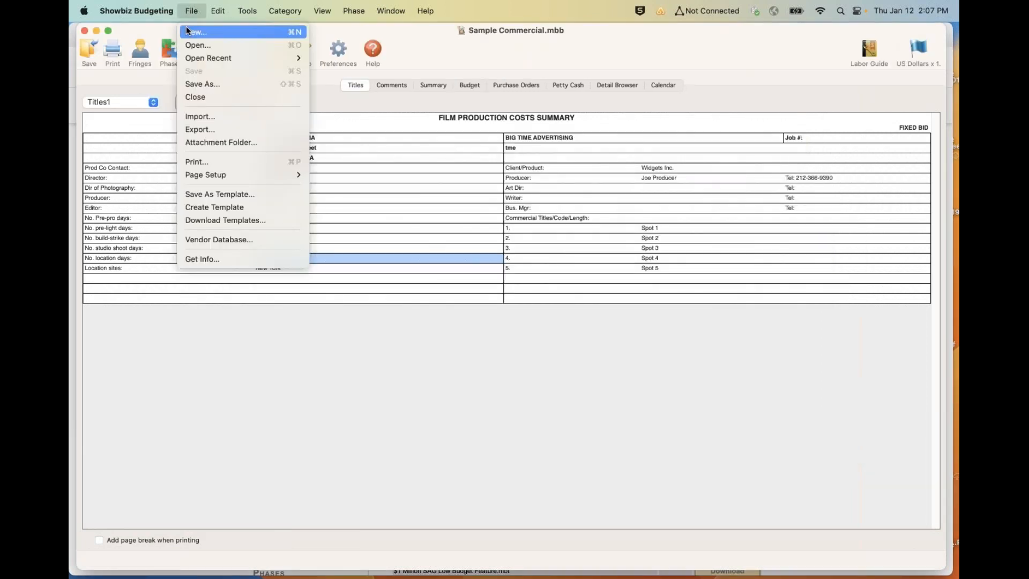
click(185, 27)
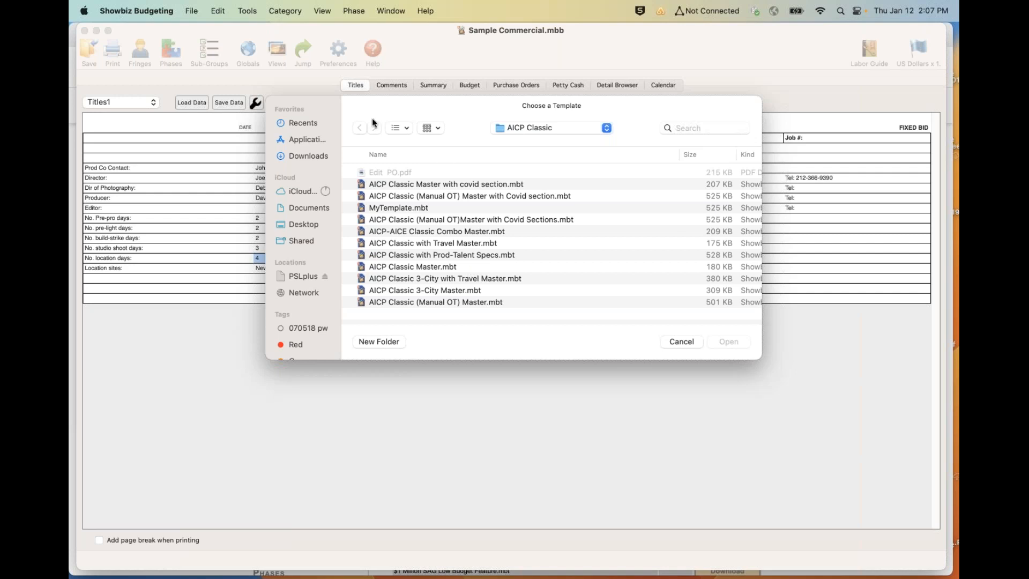
drag(372, 120, 286, 104)
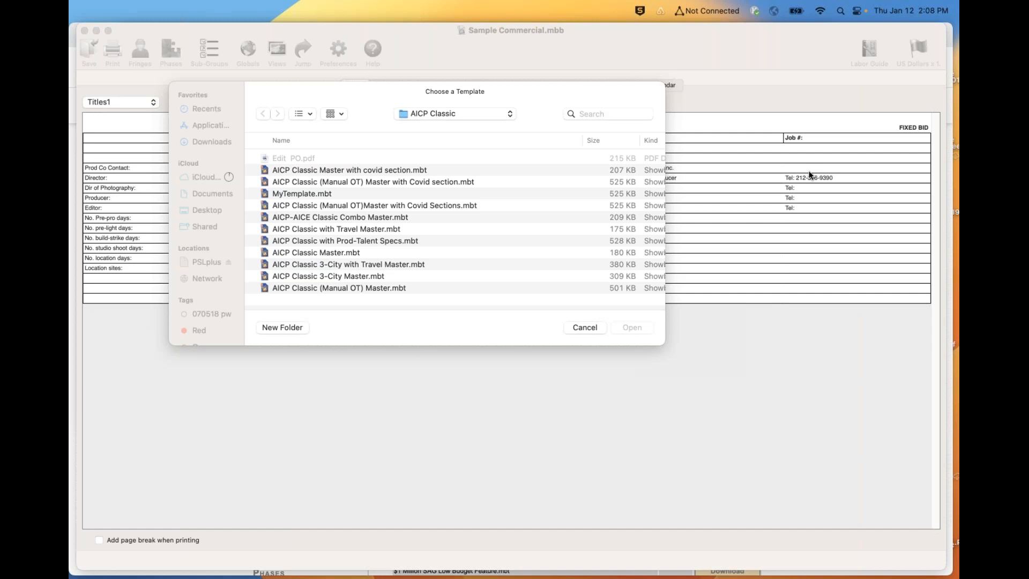
click(584, 327)
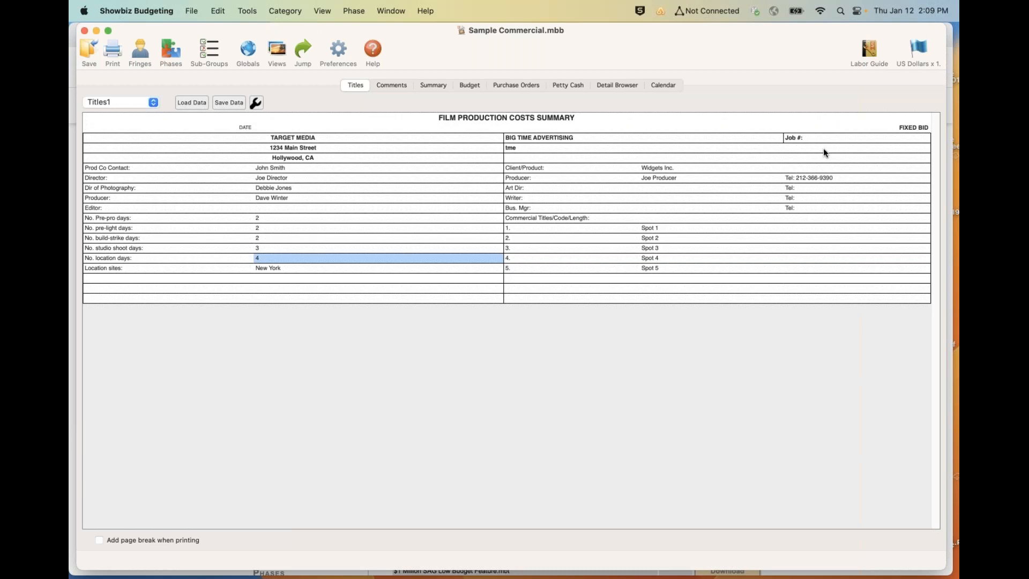
click(809, 176)
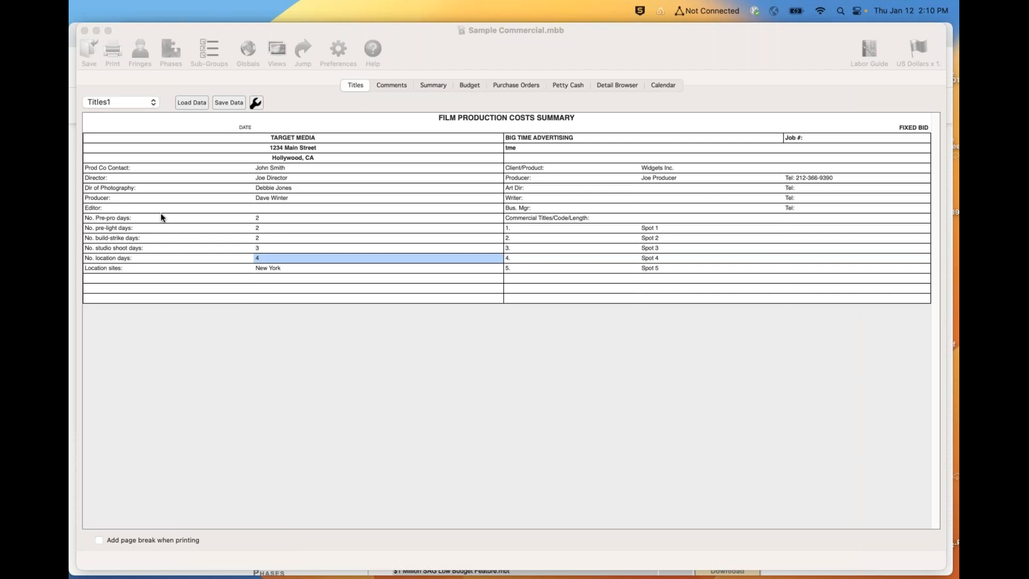
- Try overtyping the Prod Co Contact label on the titles page with "b bnn" and cancel the entry
click(115, 169)
text(b bnn)
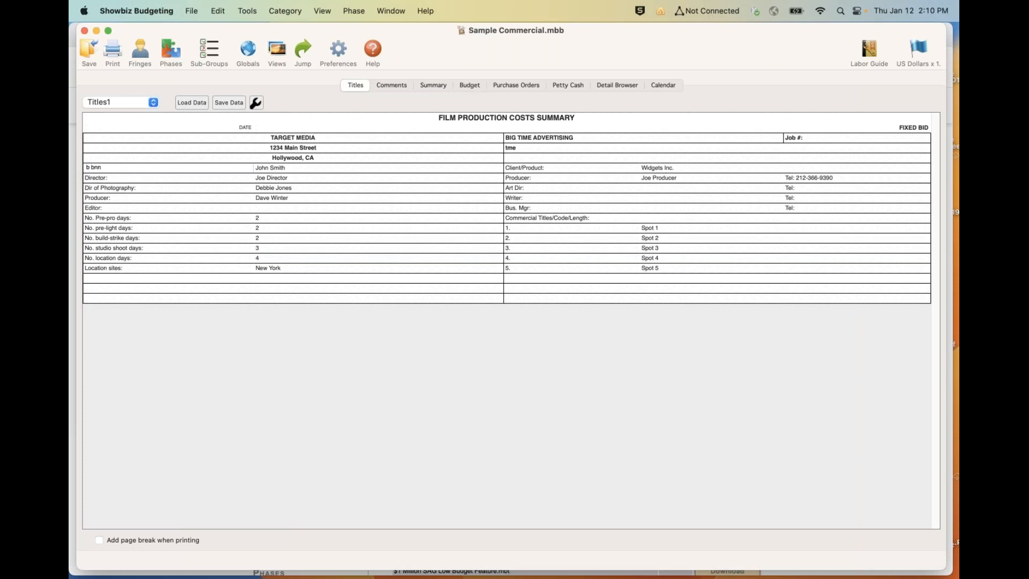
key(Escape)
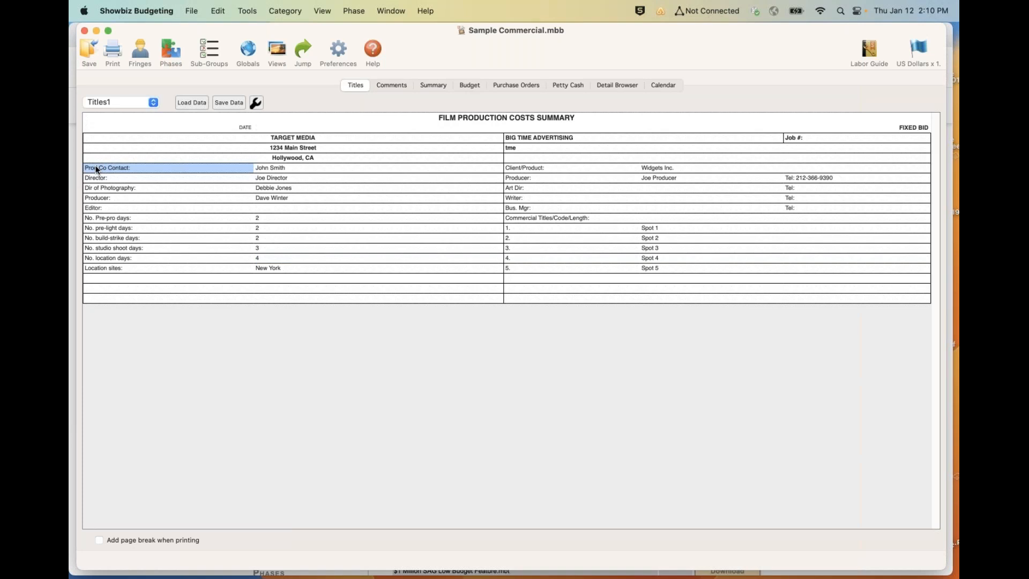
- Lock the label cells in the first column from Prod Co Contact down to the blank row below Location sites
drag(97, 169, 93, 278)
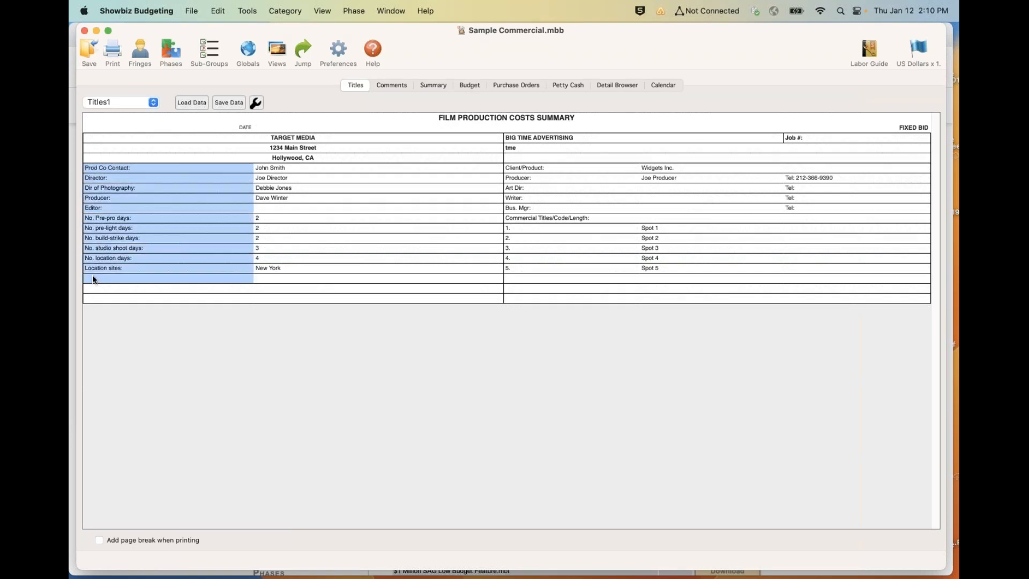
click(256, 103)
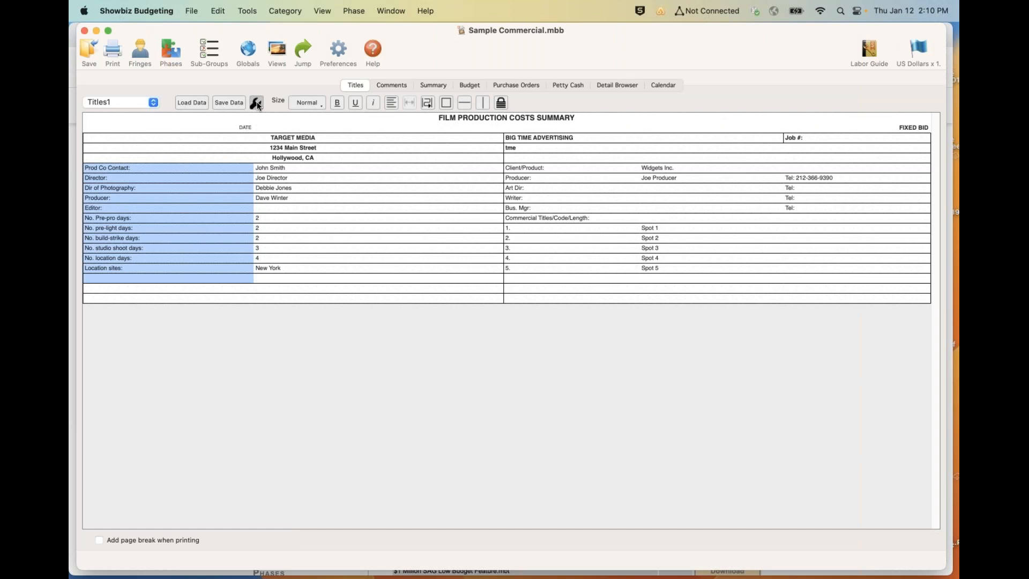
click(499, 104)
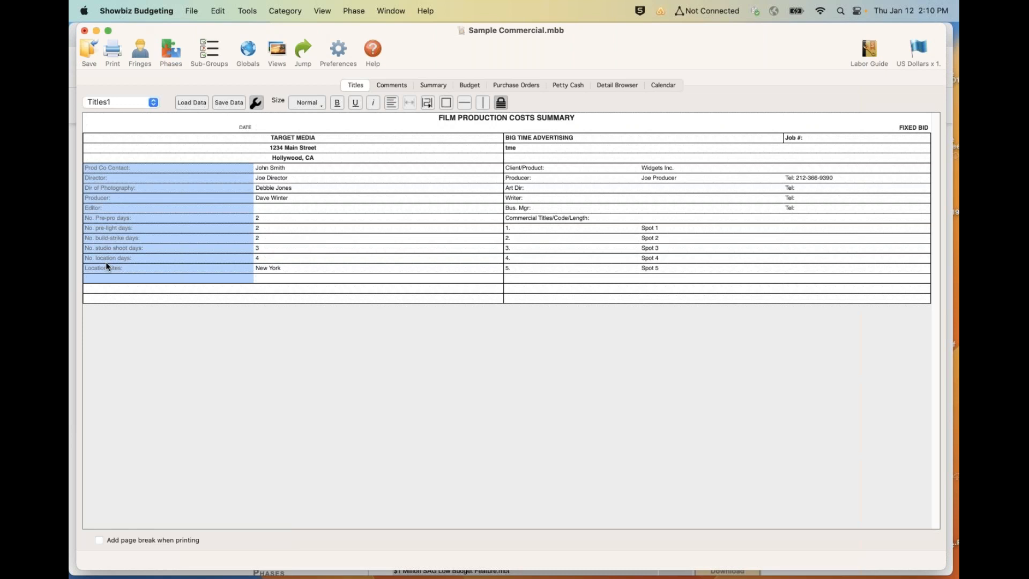
- Check the locked labels by selecting the Editor and Prod Co Contact cells and moving to the adjacent contact name cell
click(114, 209)
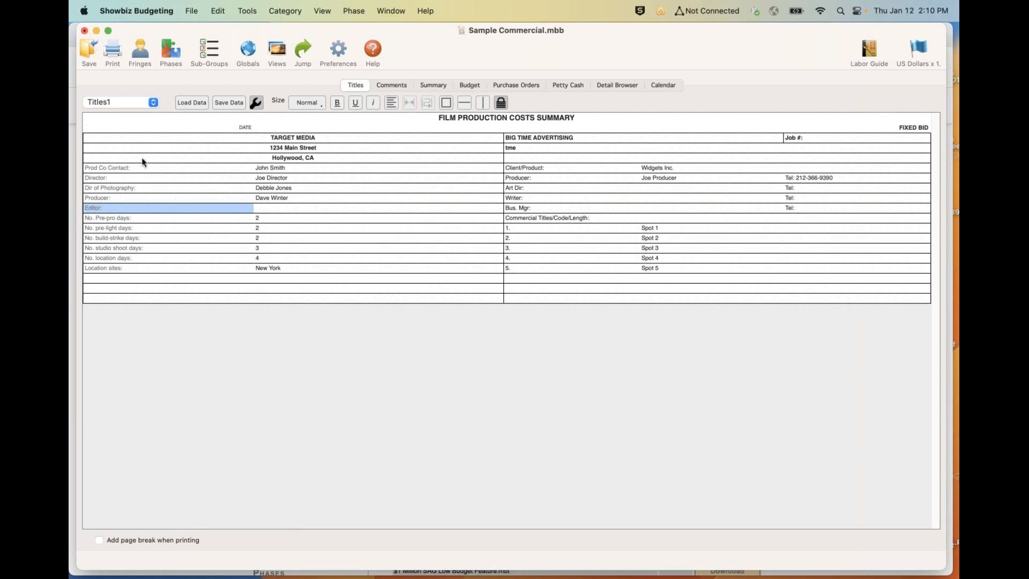
click(112, 136)
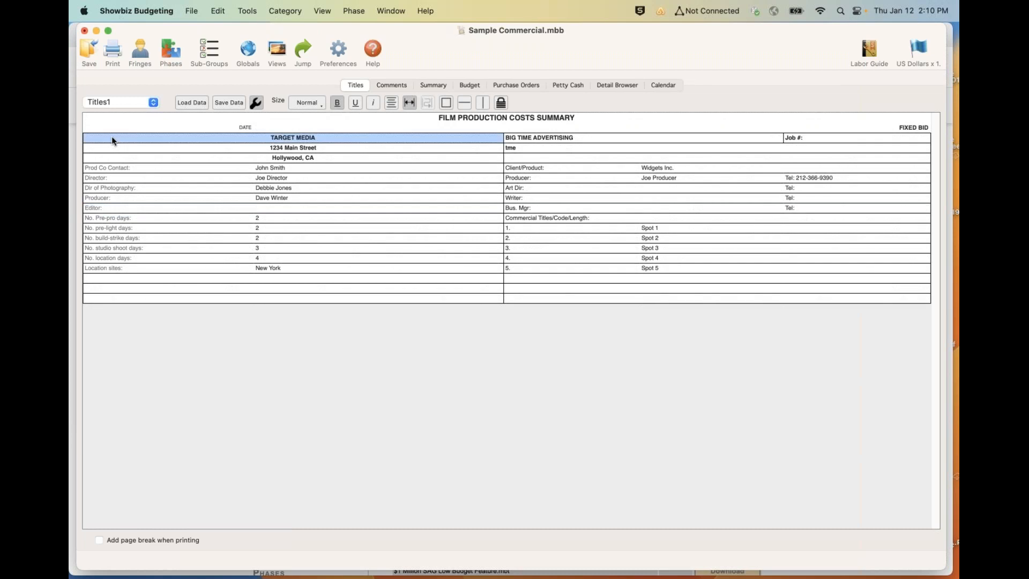
click(86, 171)
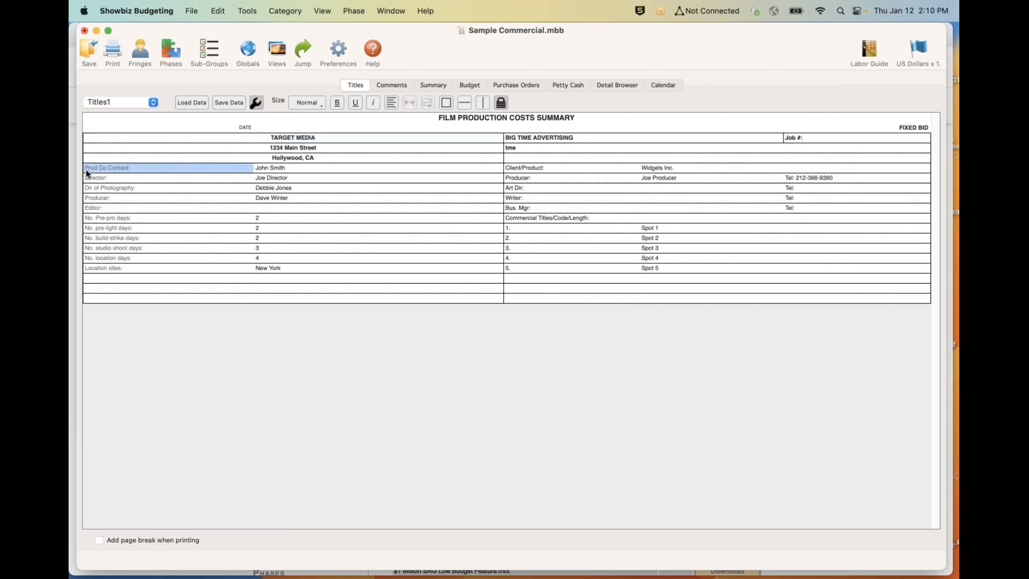
key(Tab)
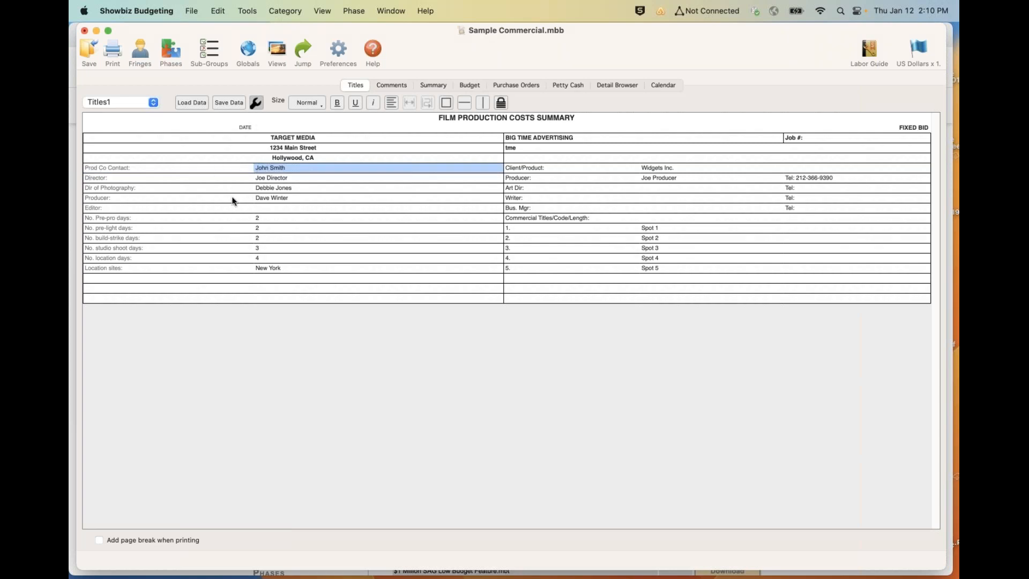
- Add 5 rows to the titles page
click(218, 8)
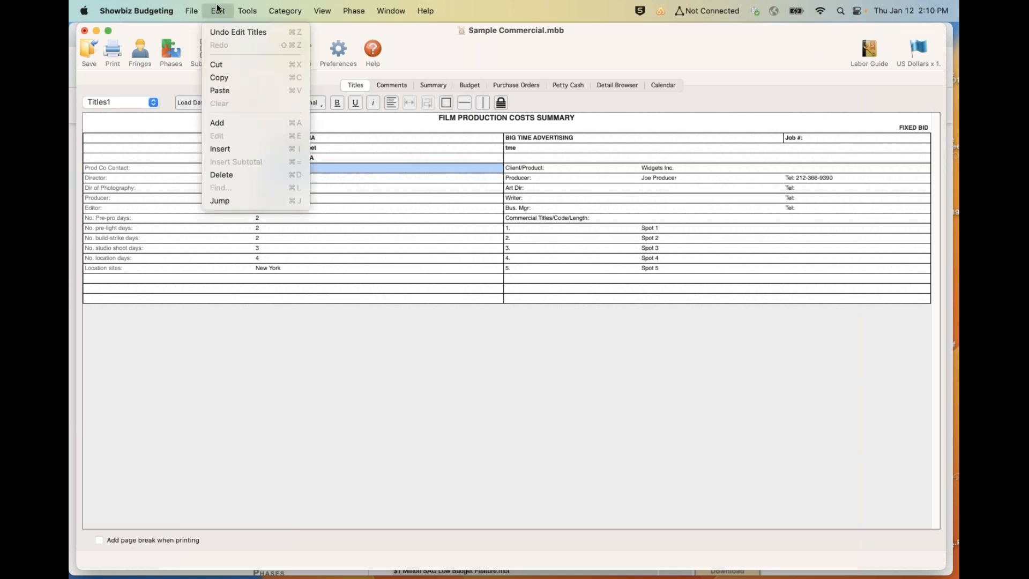
click(209, 123)
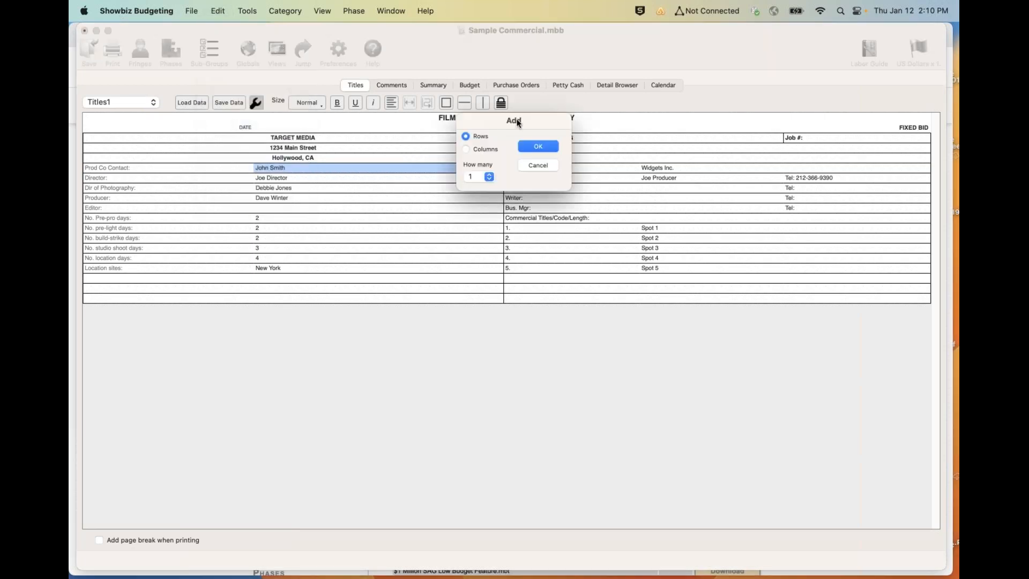
click(472, 179)
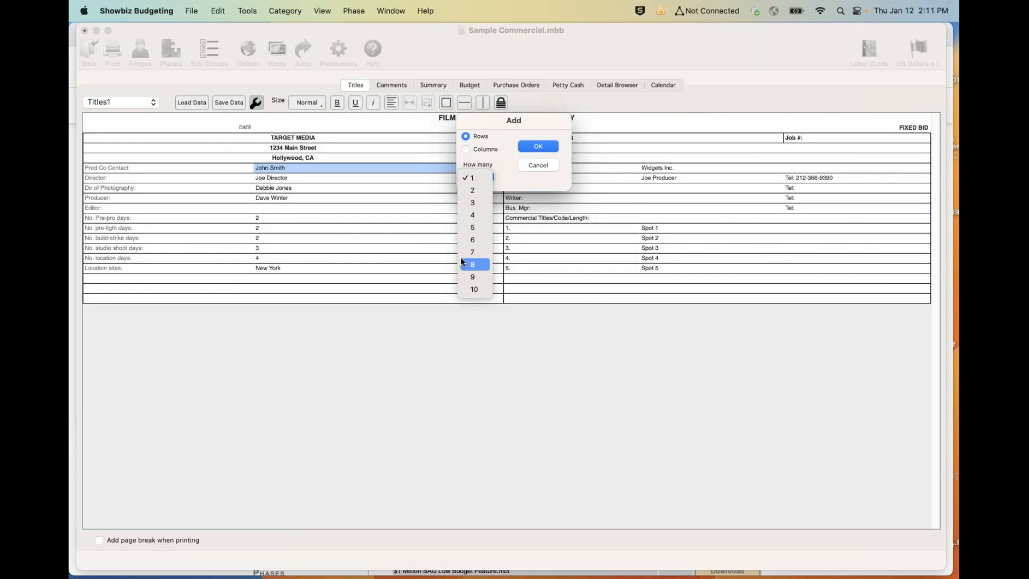
click(473, 231)
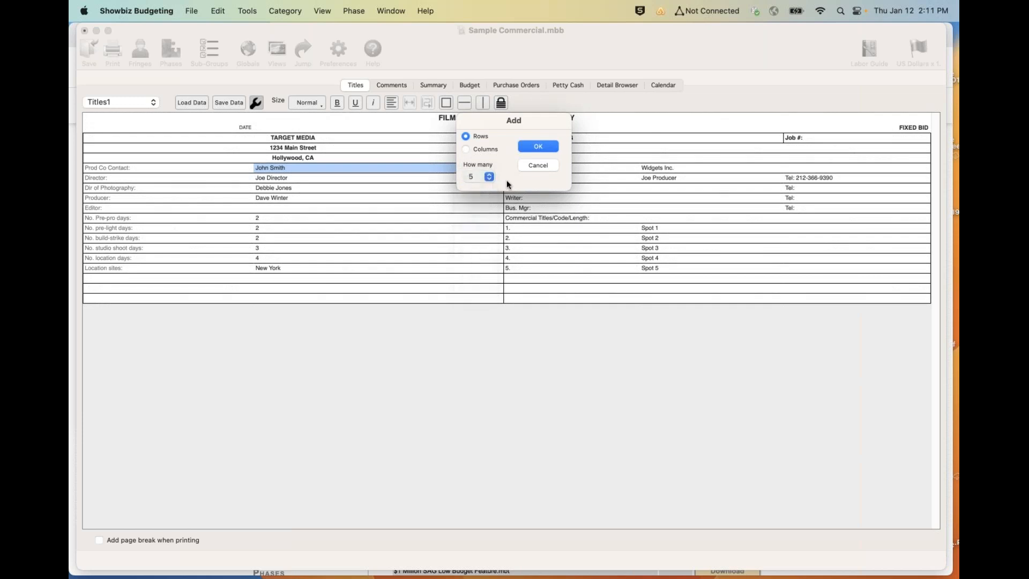
click(538, 146)
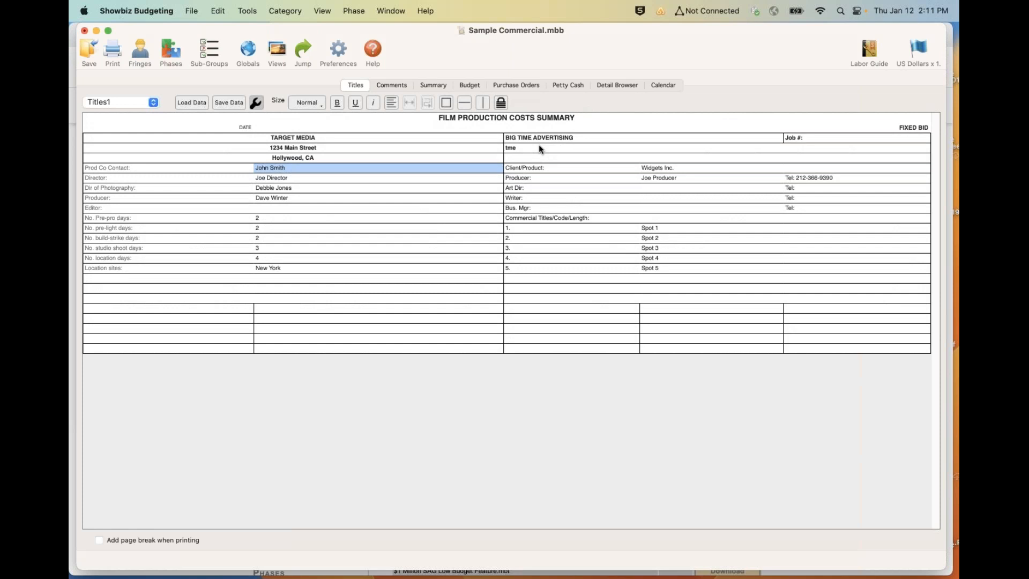
click(191, 11)
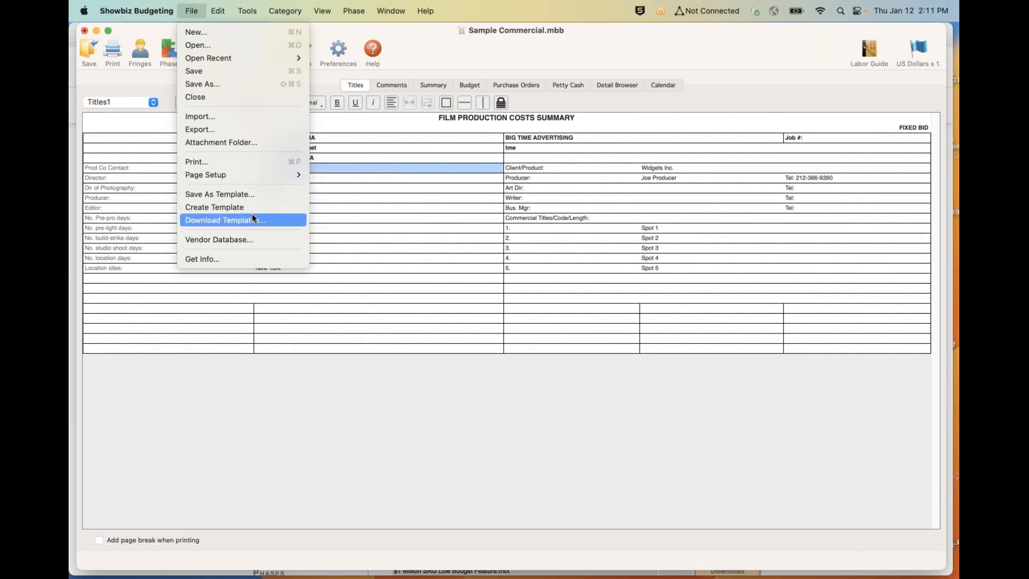
click(392, 222)
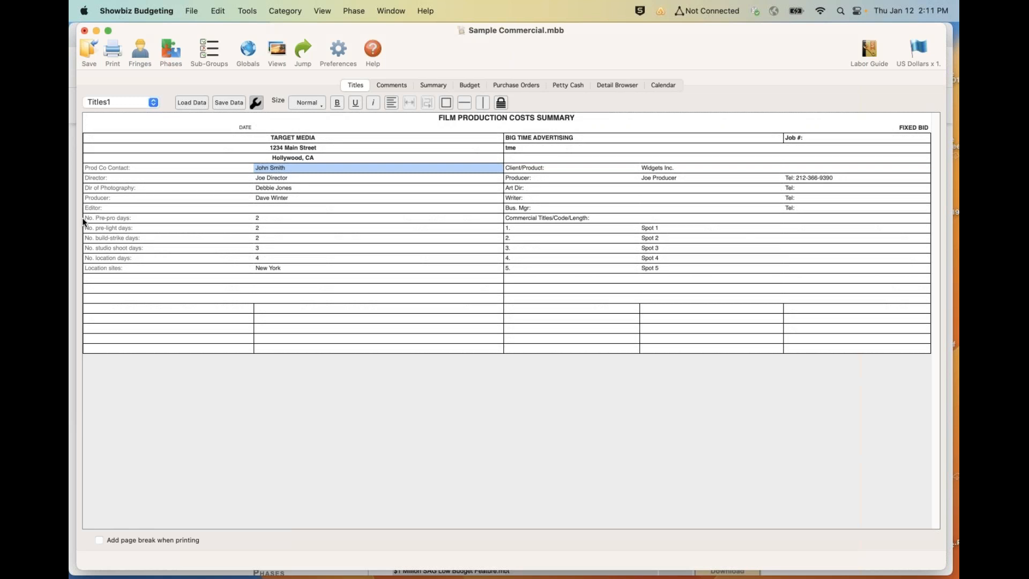
- Create a new budget from the AICP Classic with Prod-Talent Specs template
click(190, 10)
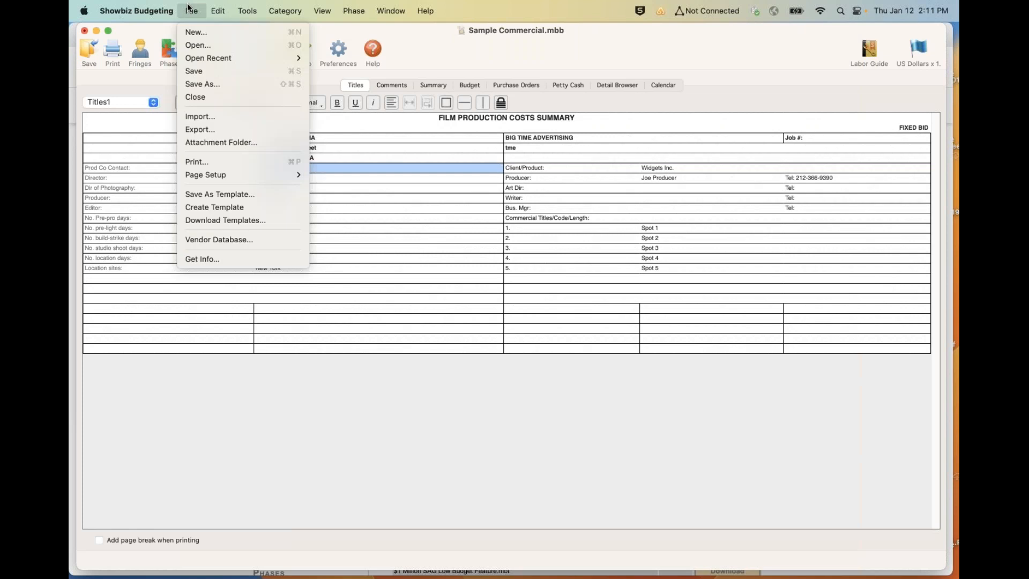
click(182, 35)
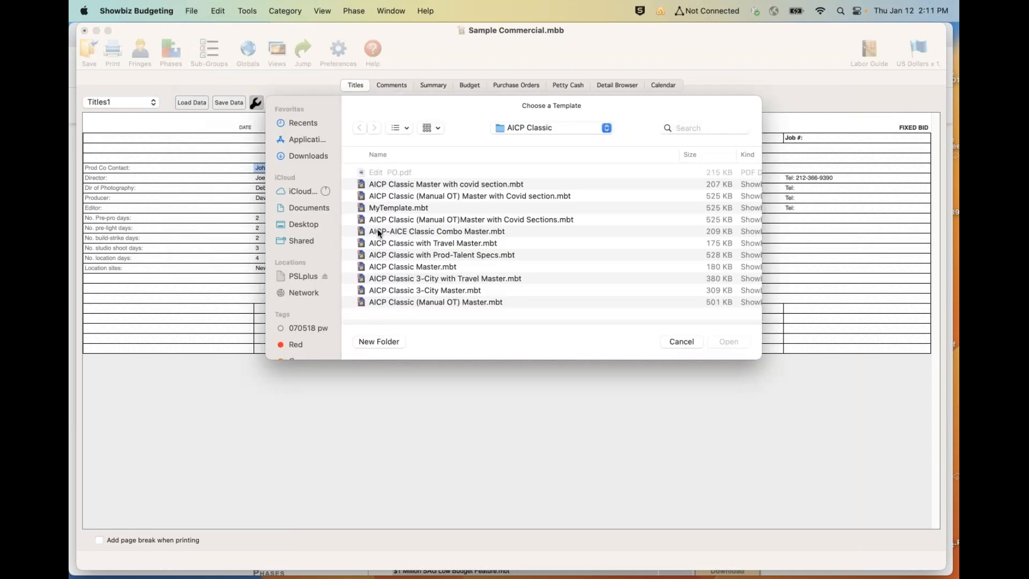
double_click(422, 255)
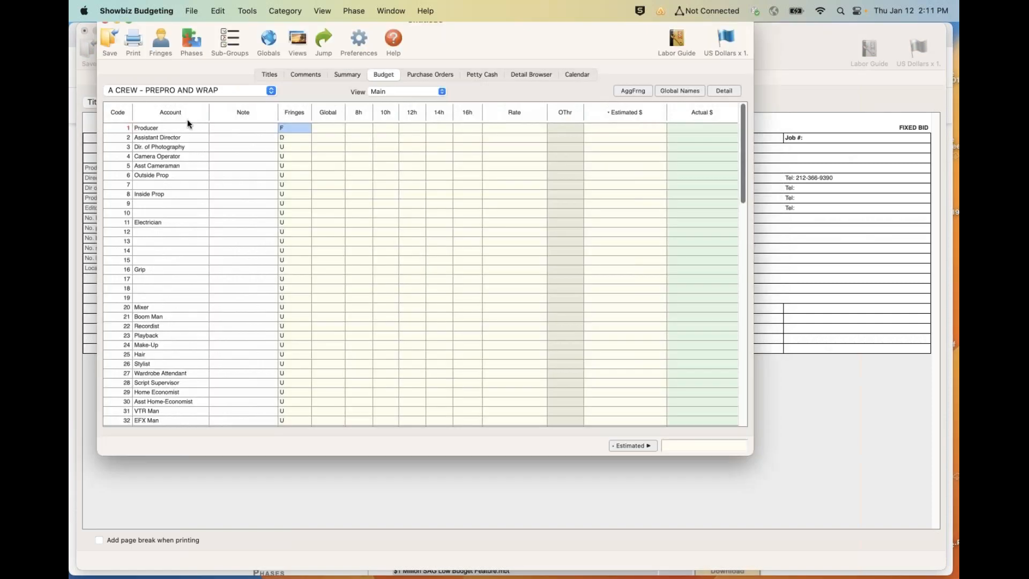
- View the Talent Specs page and the Prod Specs page in the new budget's titles
click(266, 75)
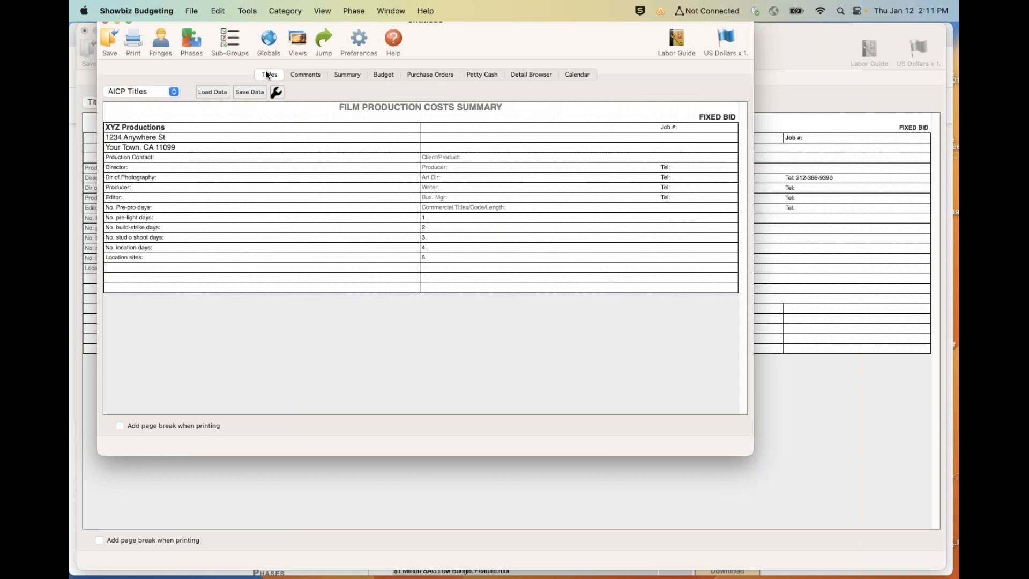
click(154, 92)
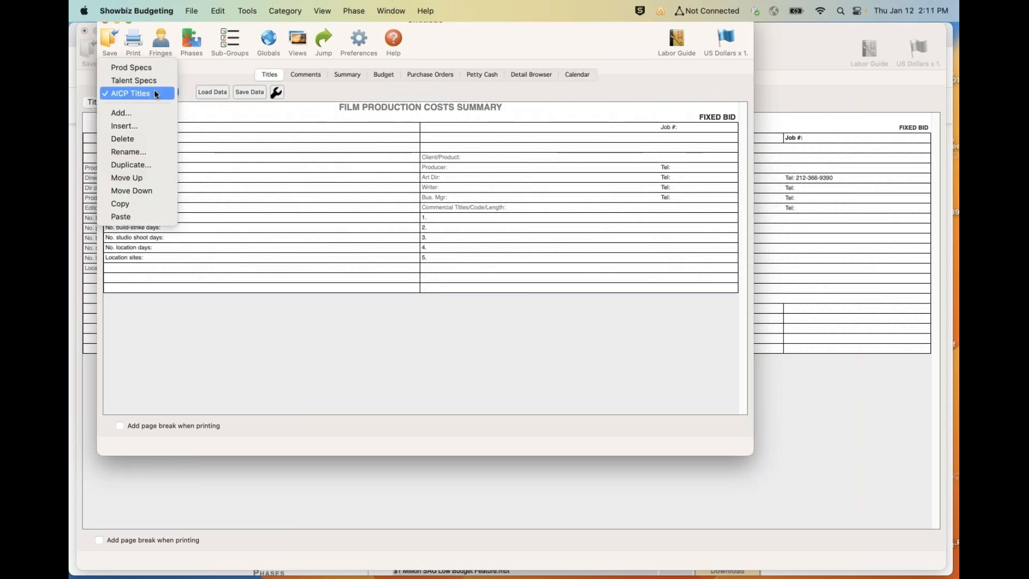
click(153, 81)
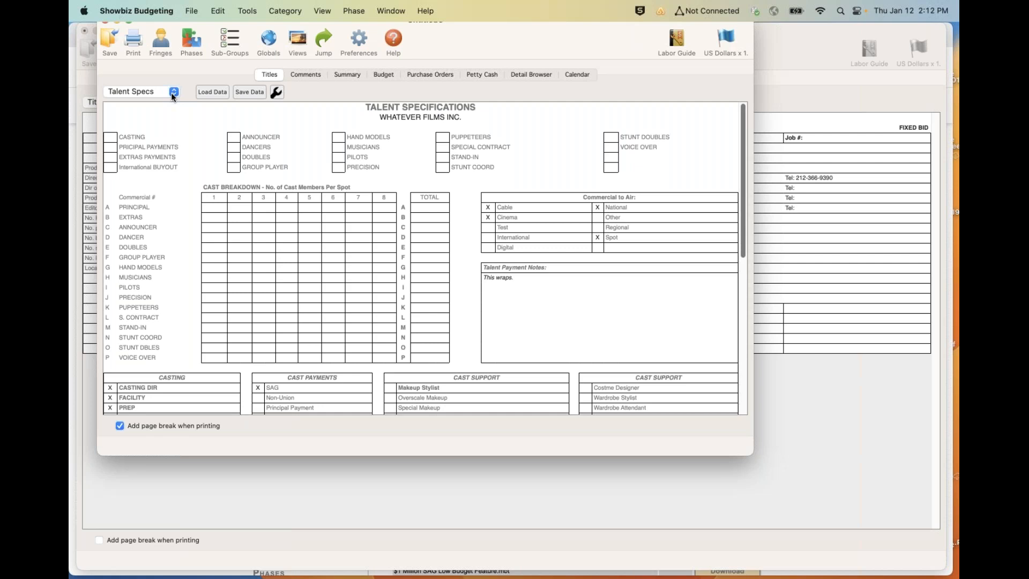
click(172, 92)
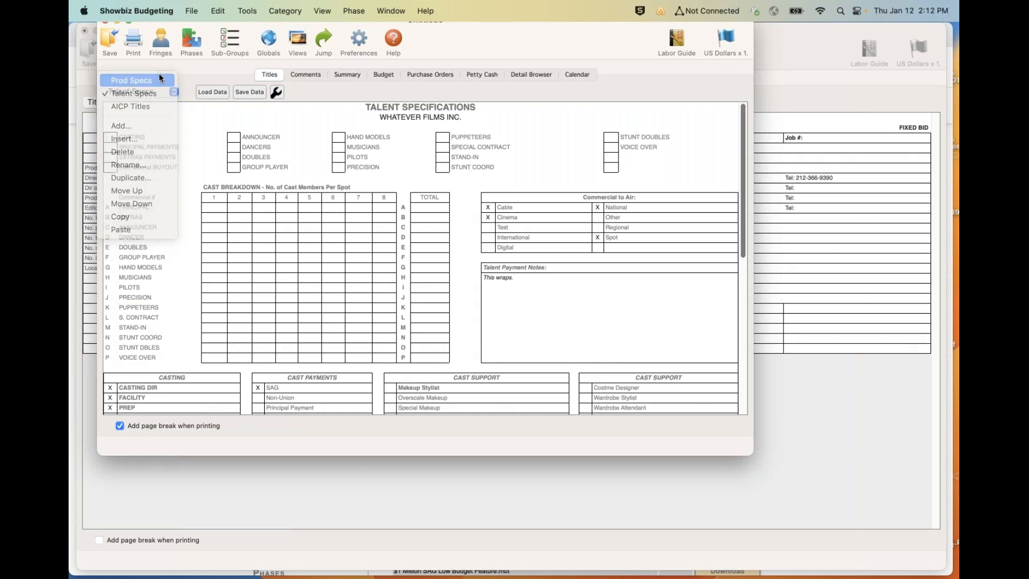
click(159, 79)
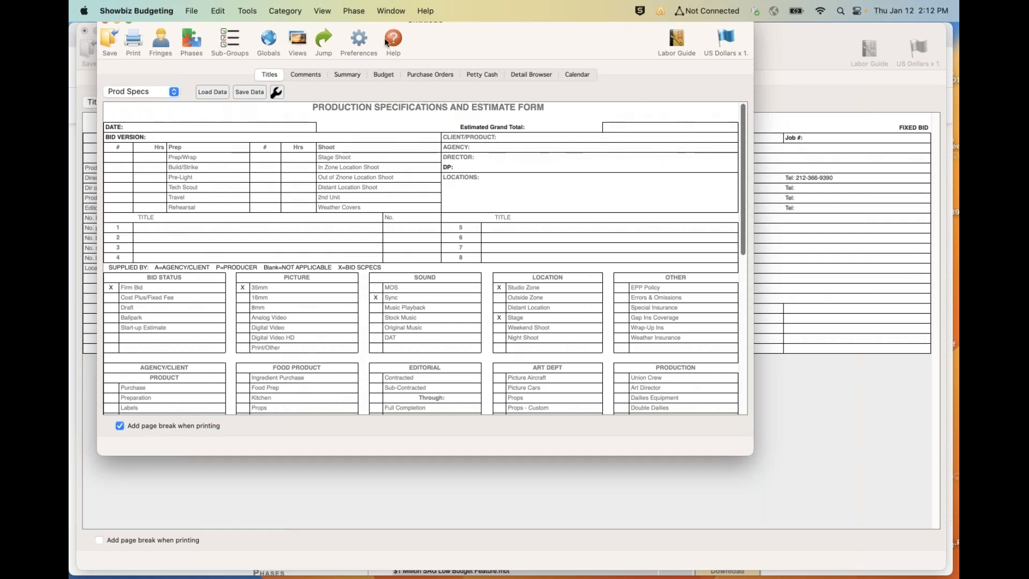
- Close the untitled budget and return to the Sample Commercial titles page
drag(451, 25, 451, 41)
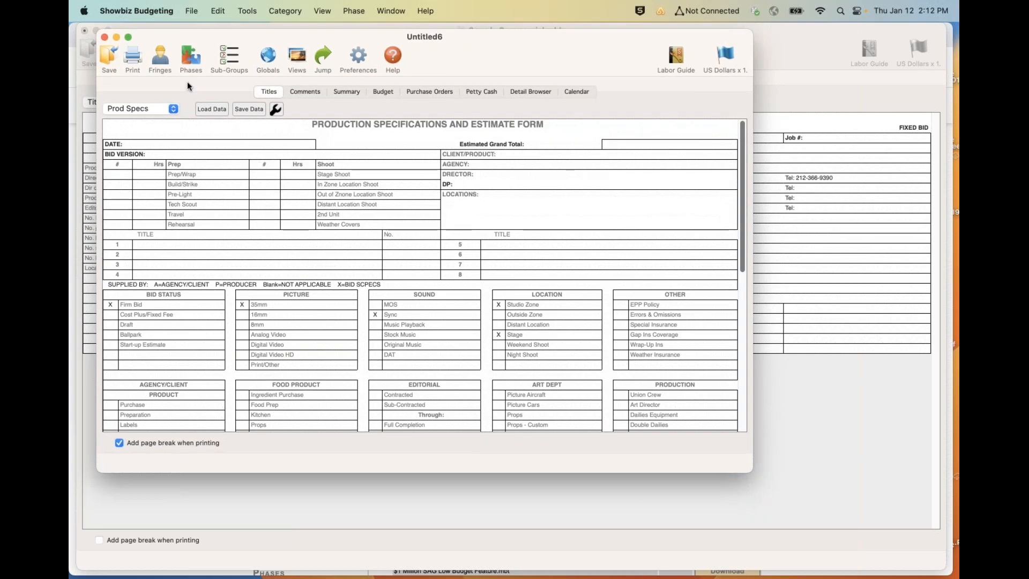
click(103, 36)
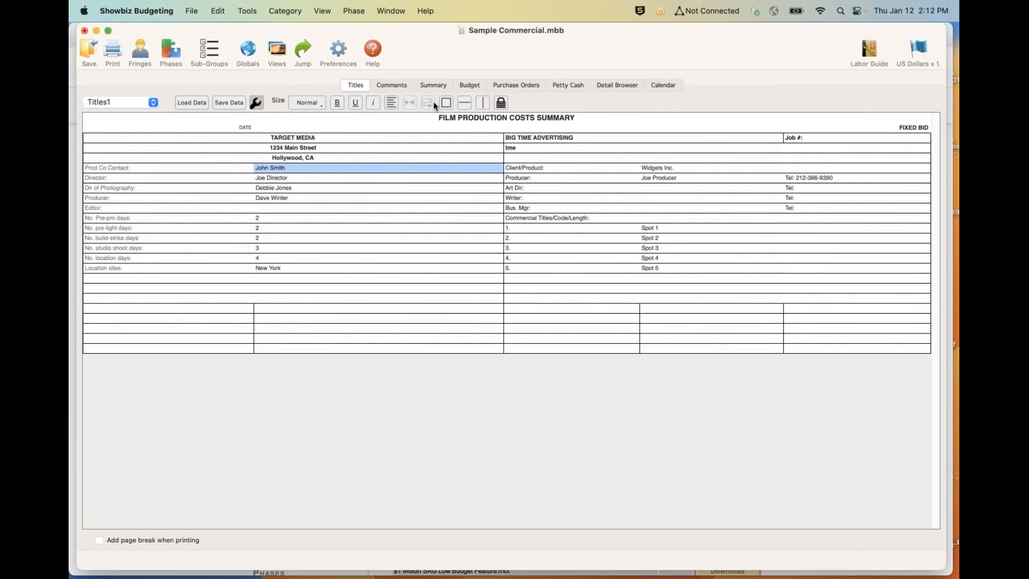
click(840, 177)
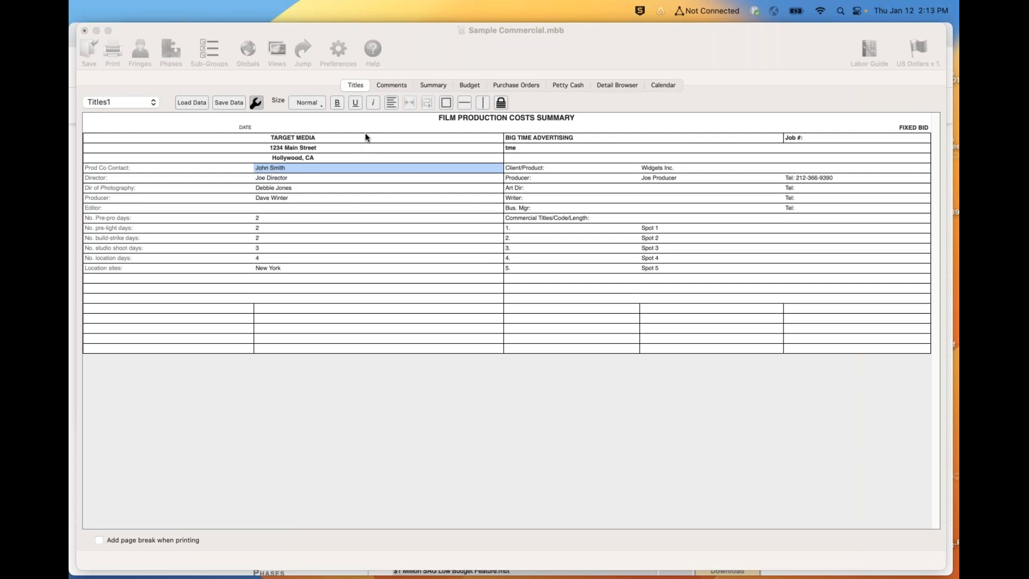
- Insert the current date field in the empty cell beside the DATE label on the titles page
click(246, 127)
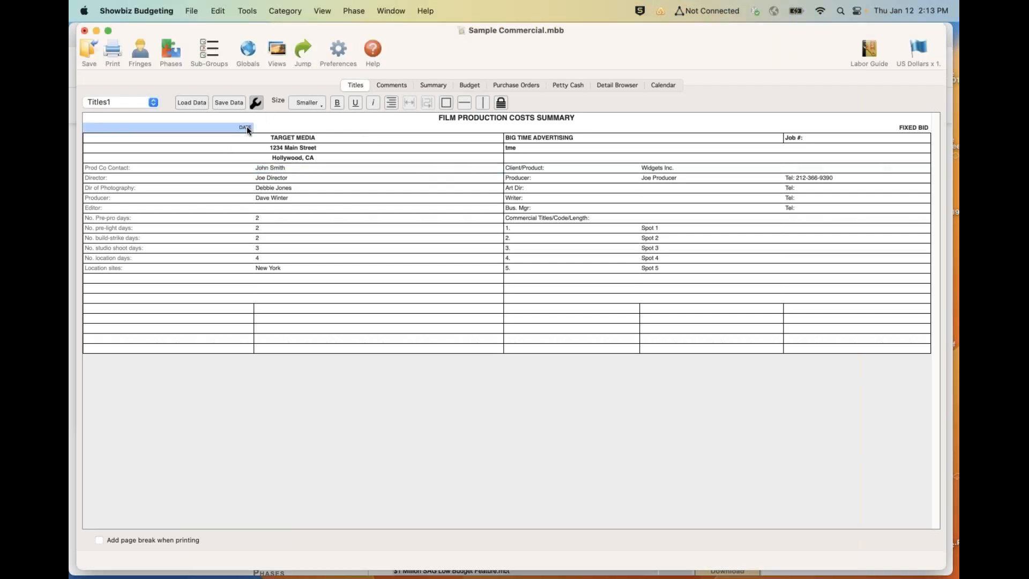
click(285, 129)
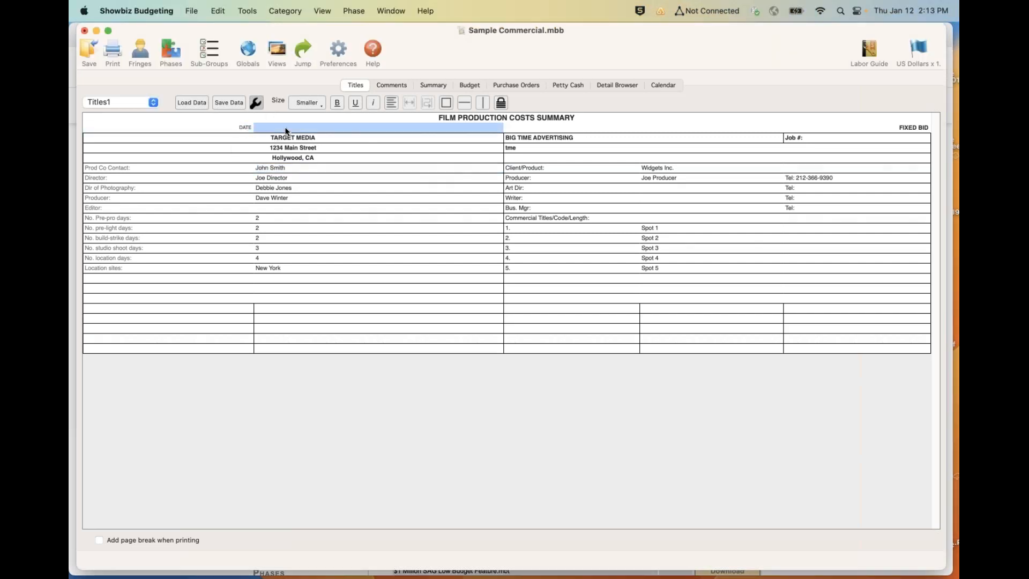
right_click(285, 129)
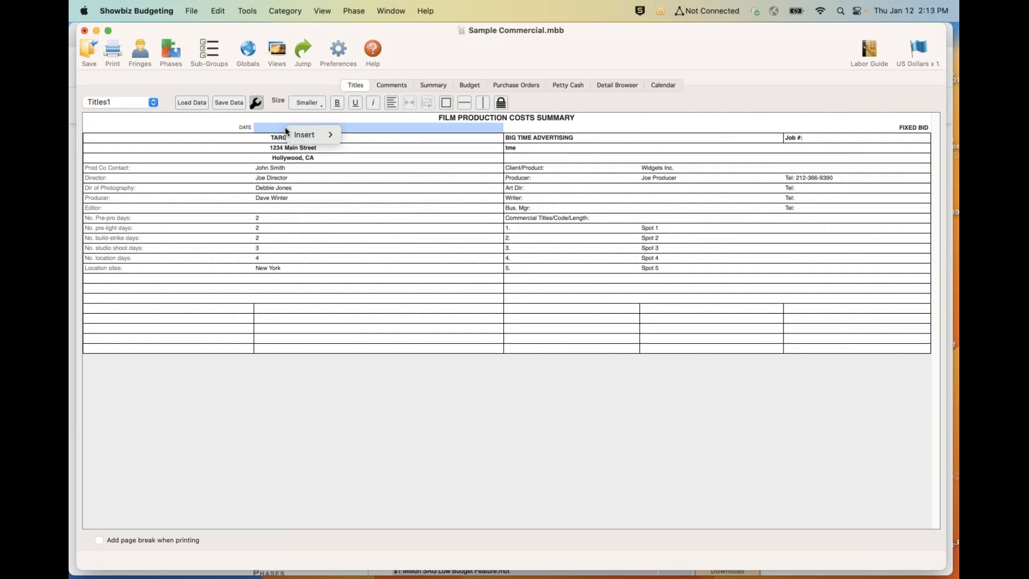
mouse_move(300, 133)
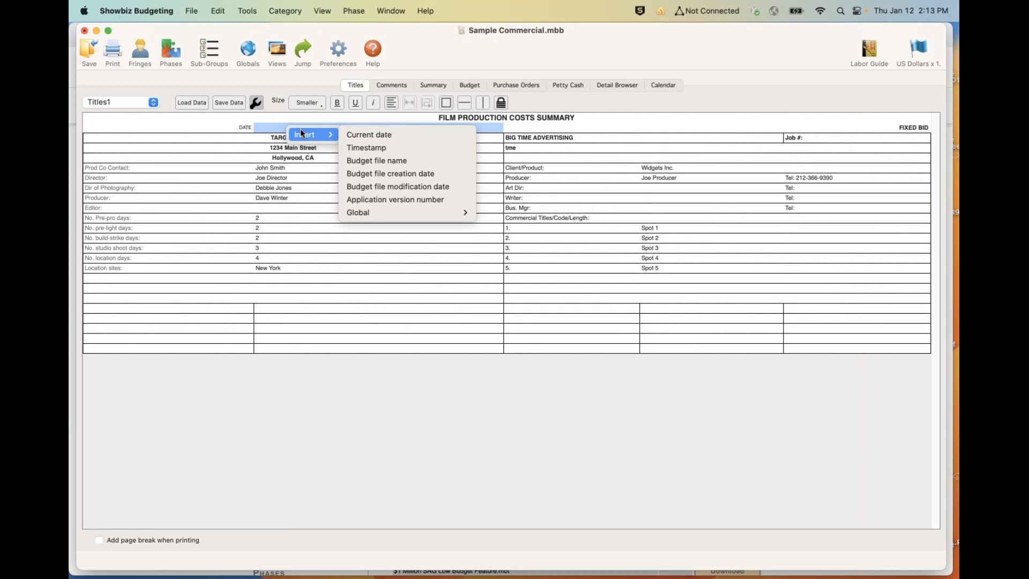
click(371, 137)
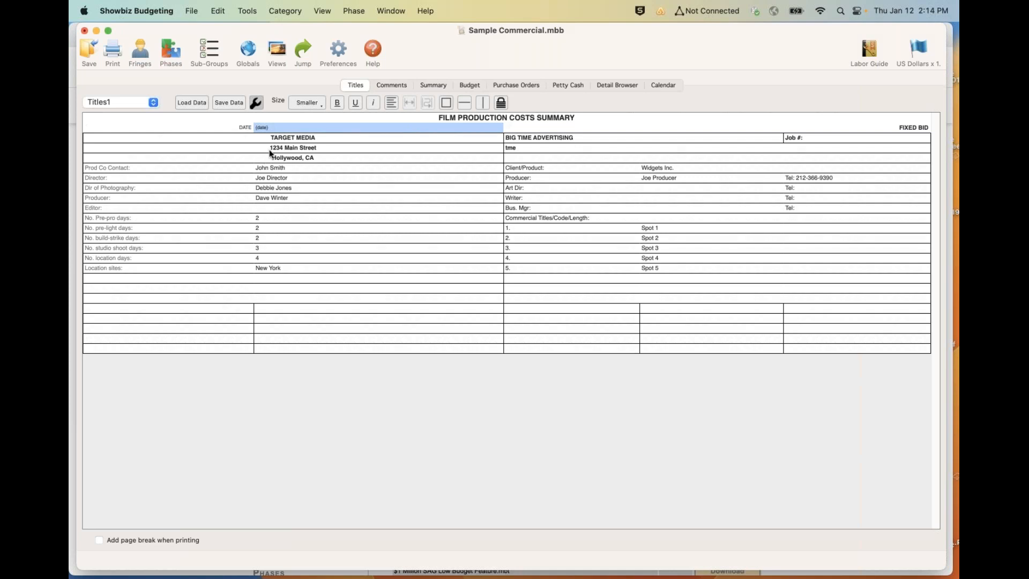
- Review the other fields that can be inserted in the date cell without choosing one
right_click(289, 124)
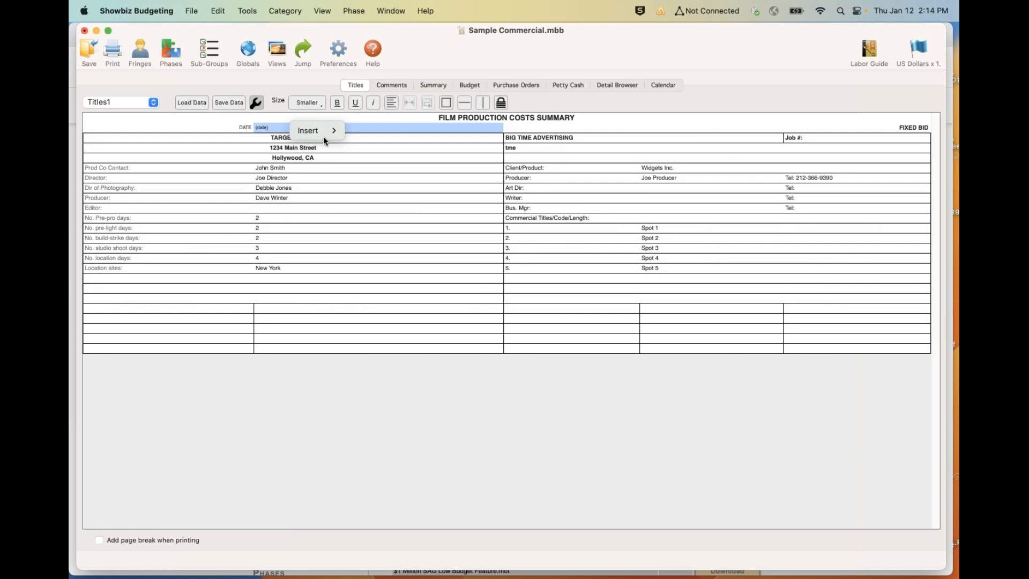
mouse_move(301, 131)
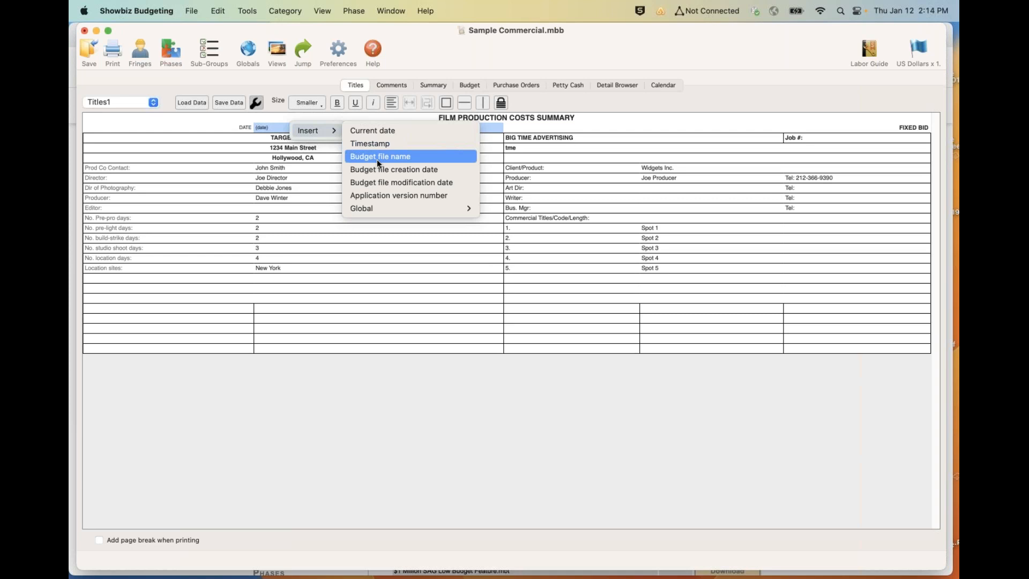
click(355, 224)
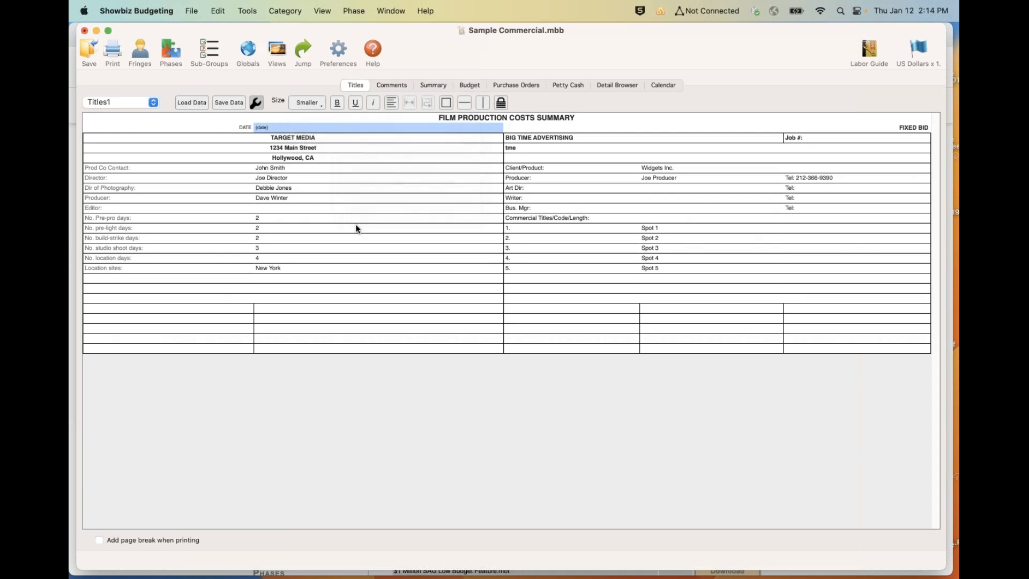
- View the Comments page and the Summary page, including the Shooting crew labor line
click(390, 85)
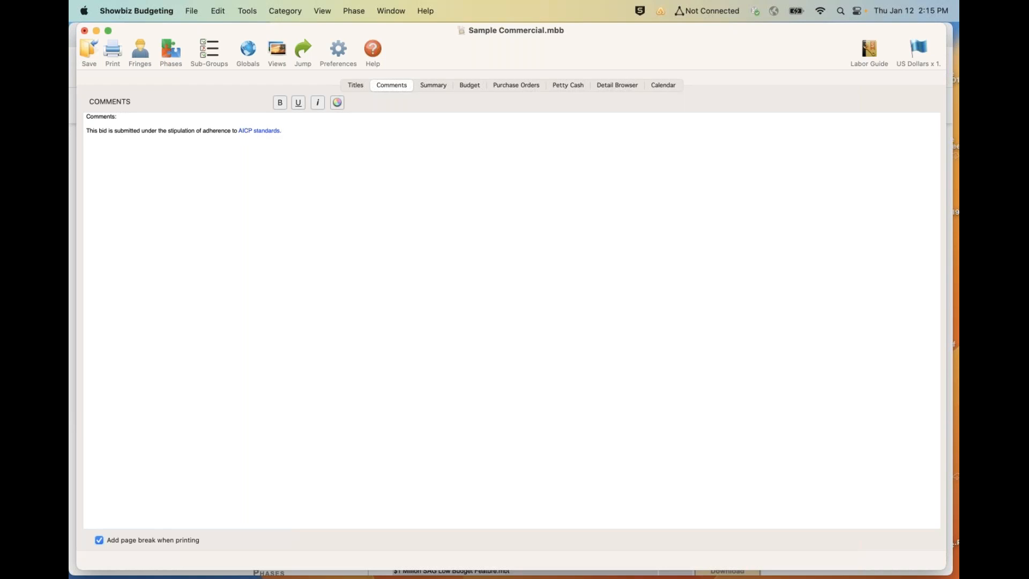
click(433, 87)
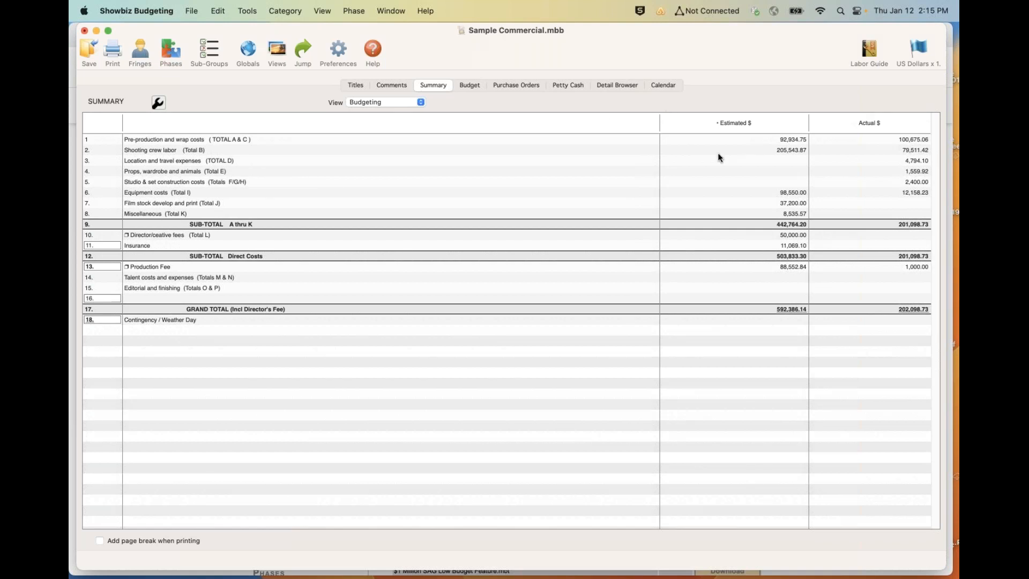
click(880, 24)
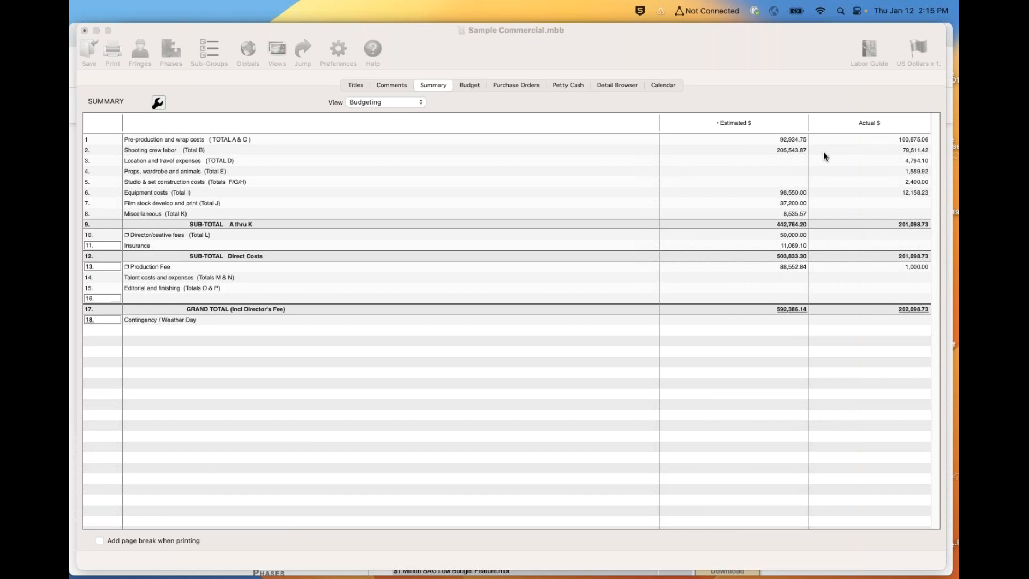
click(381, 151)
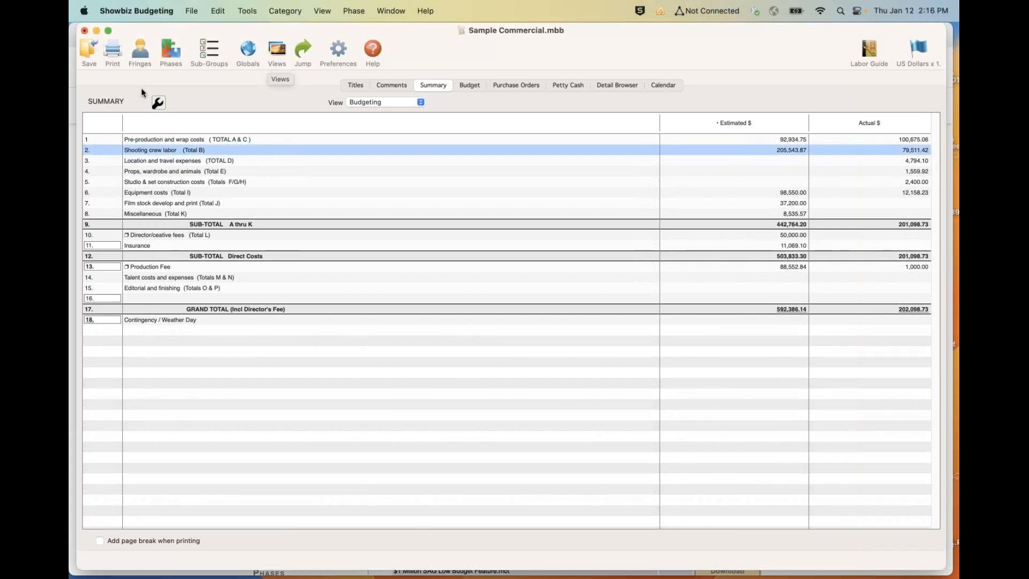
- Review the phases listed in the Phase Manager and close it
click(171, 45)
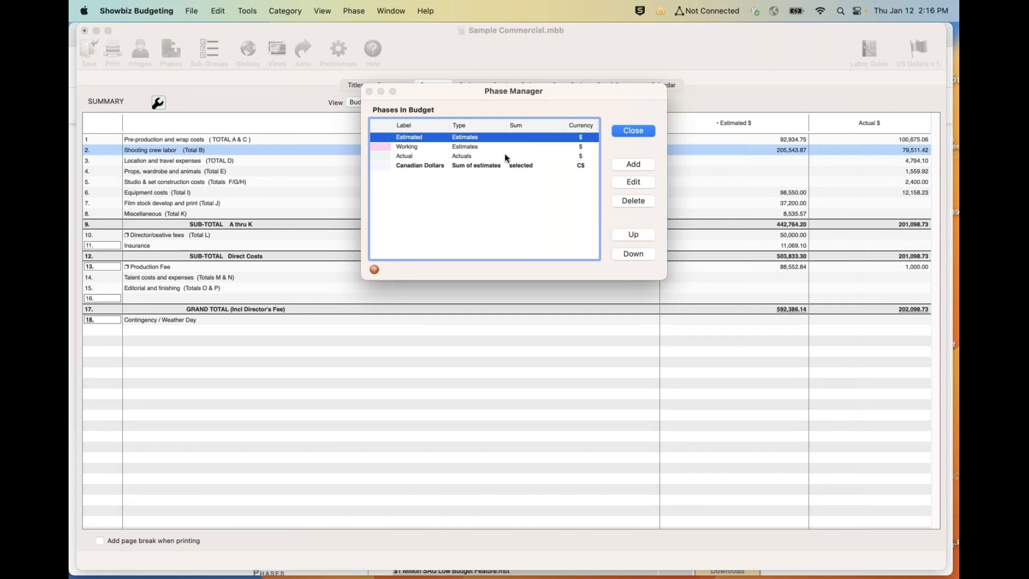
click(631, 133)
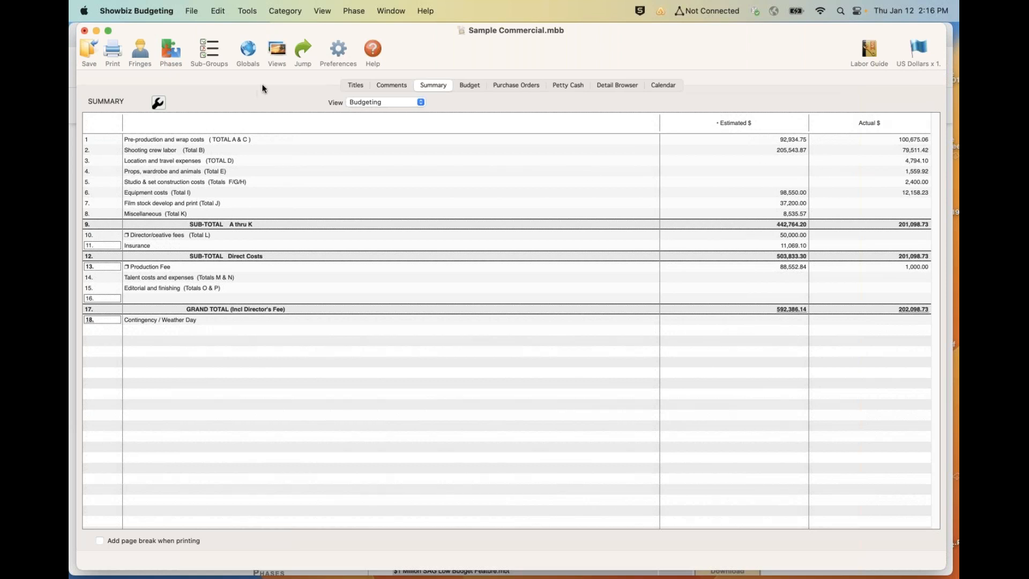
- Show the Working phase in the Budgeting view
click(278, 49)
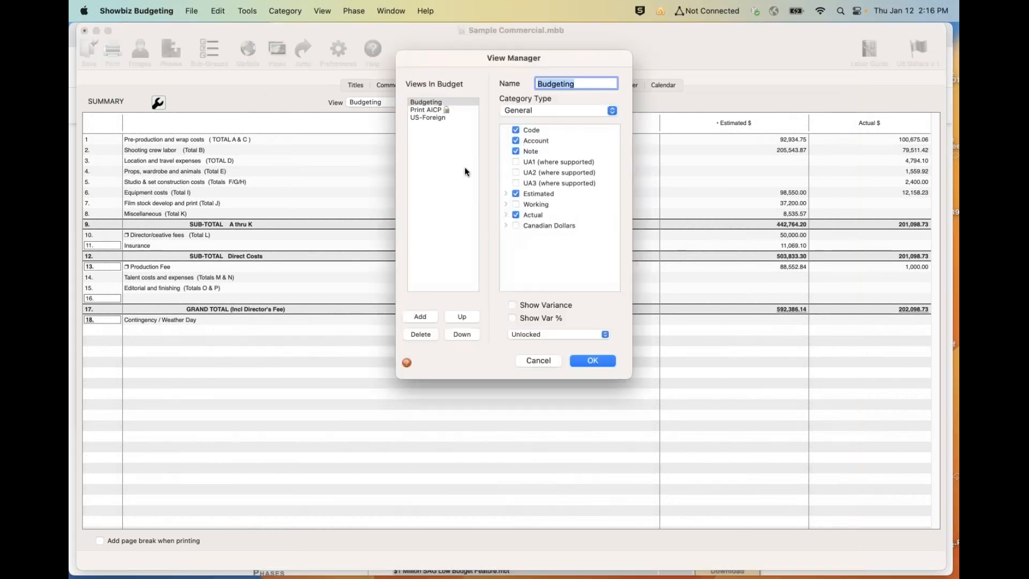
click(516, 204)
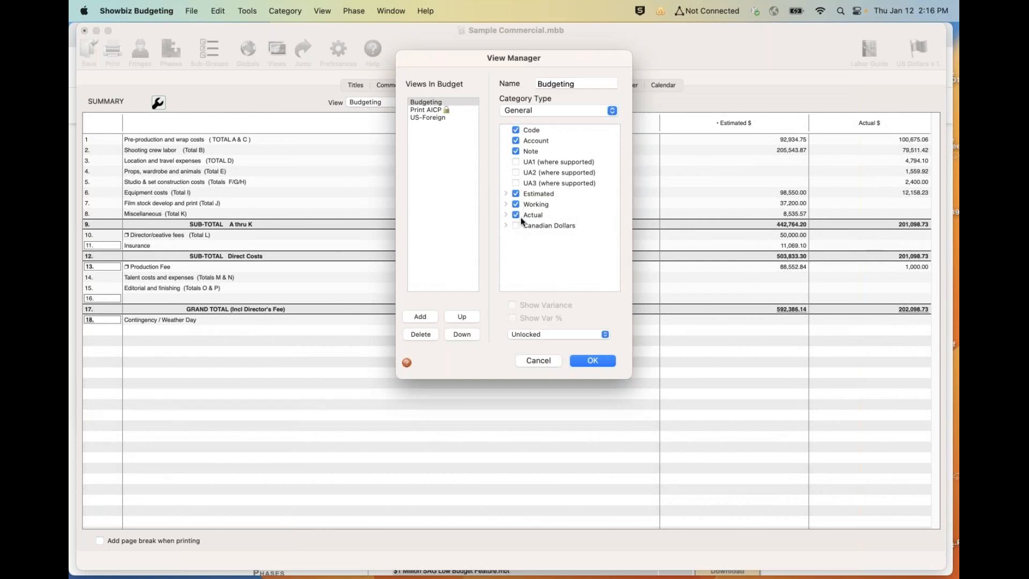
click(578, 359)
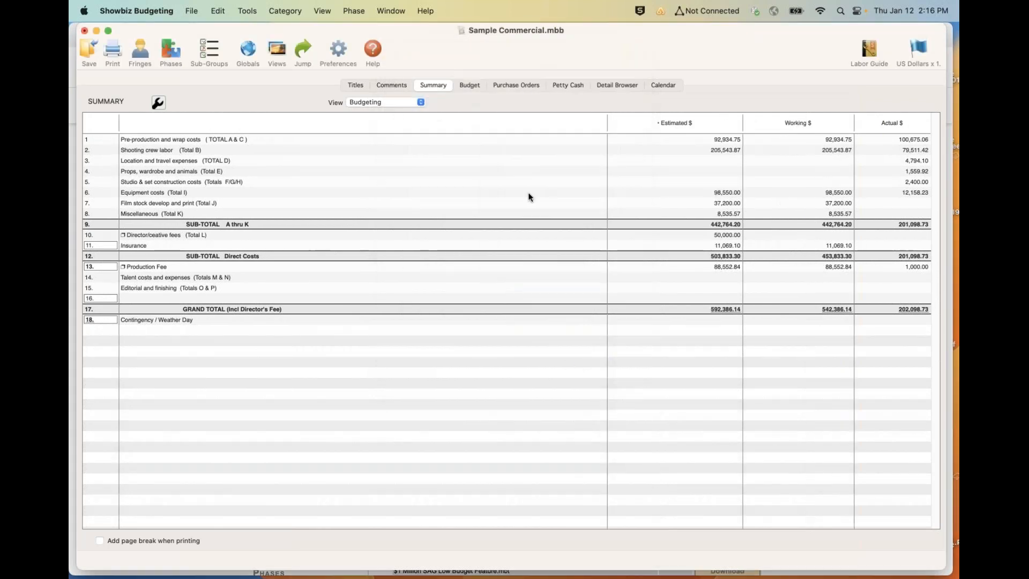
- Hide the Working phase in the Budgeting view and add a new view named "working" that includes that phase
click(276, 51)
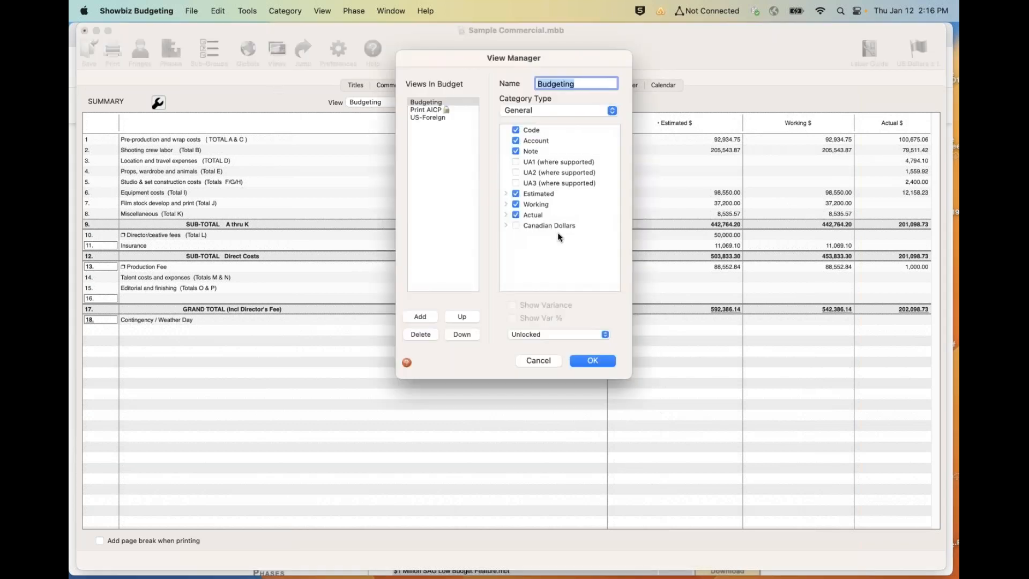
click(514, 204)
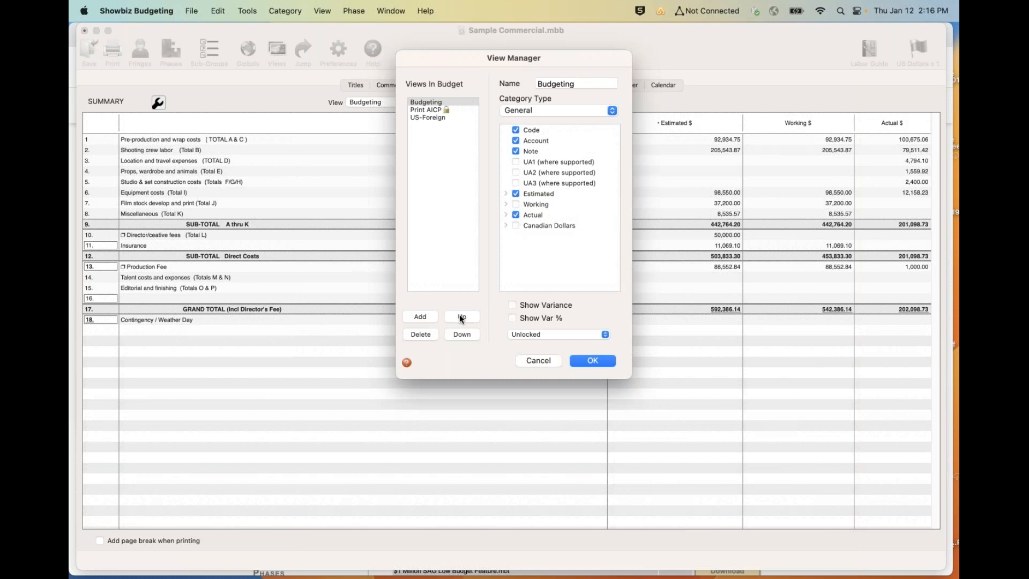
click(426, 317)
text(working)
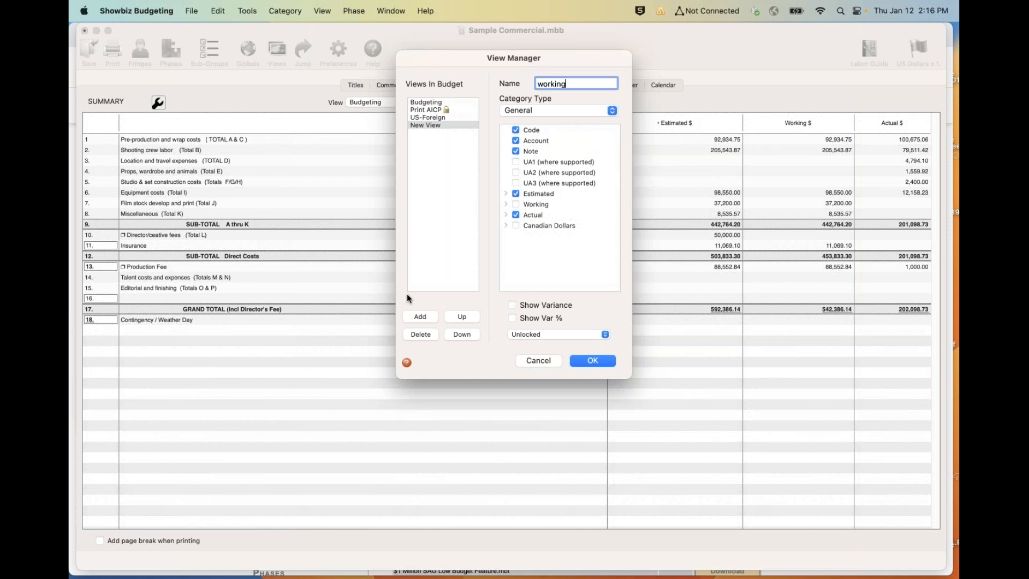
click(516, 204)
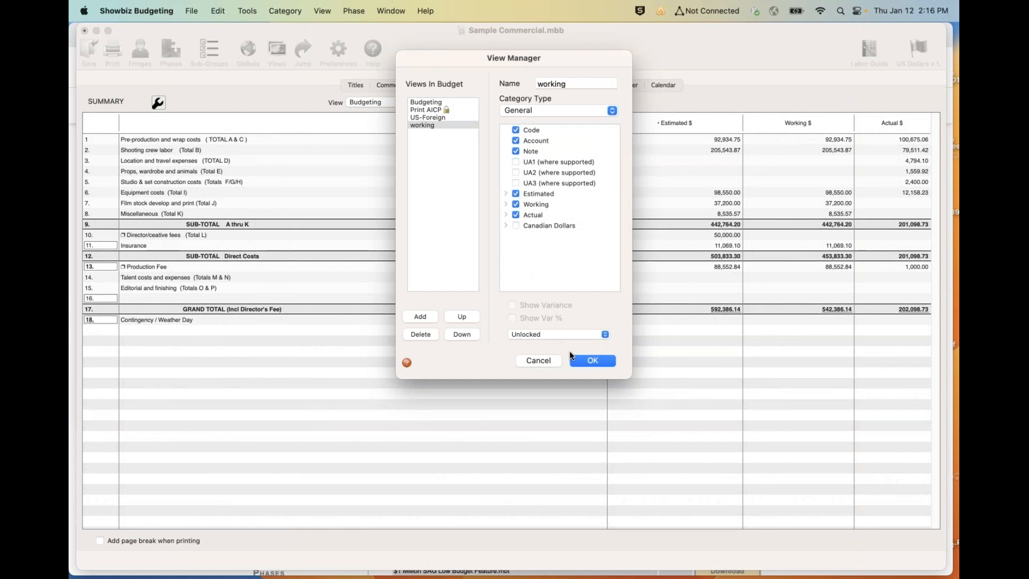
click(586, 361)
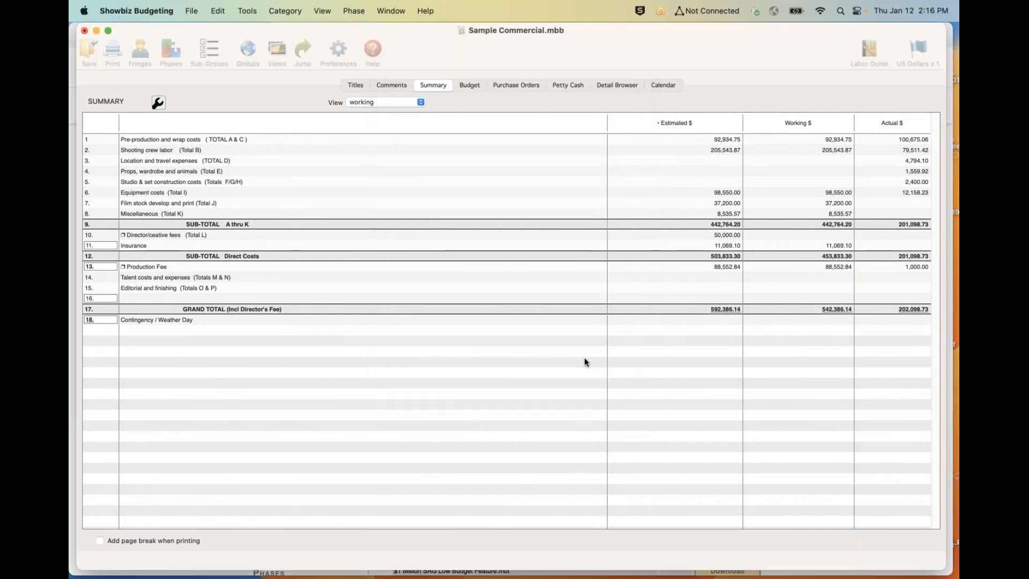
- Switch the summary to the Budgeting view
click(402, 101)
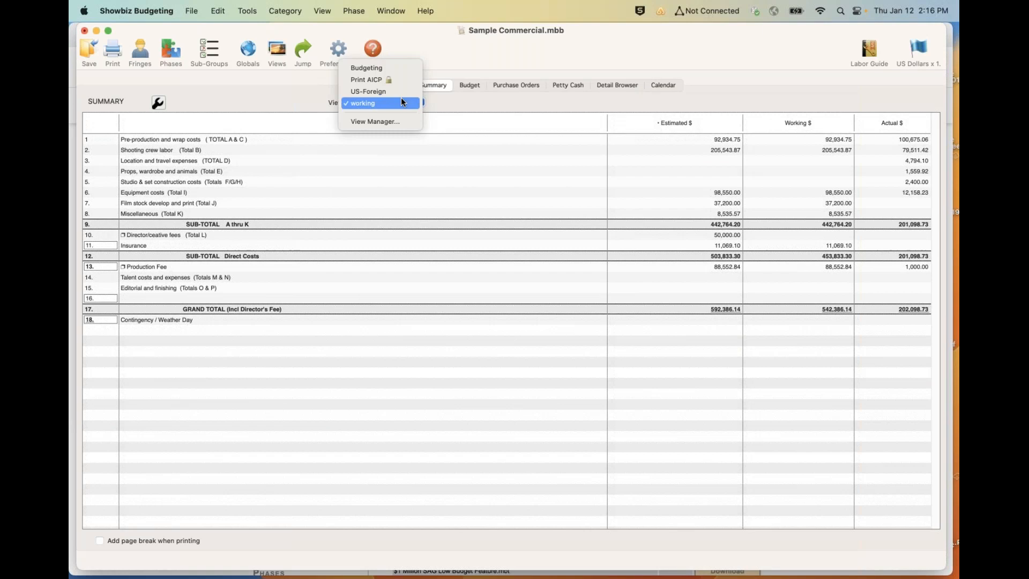
click(384, 61)
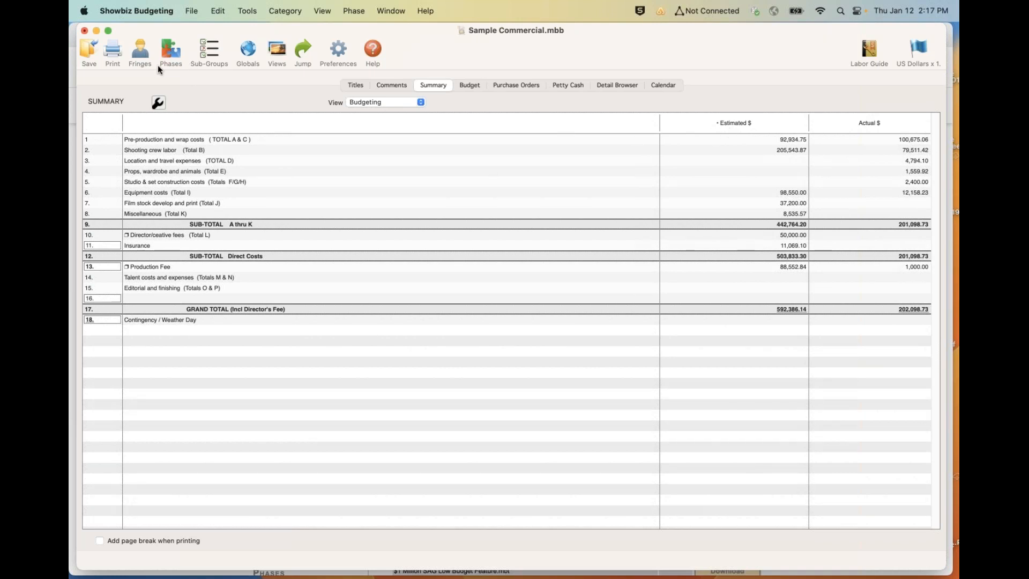
- Add an Estimates phase named "New York" in US Dollars, set to display in the current view
click(170, 50)
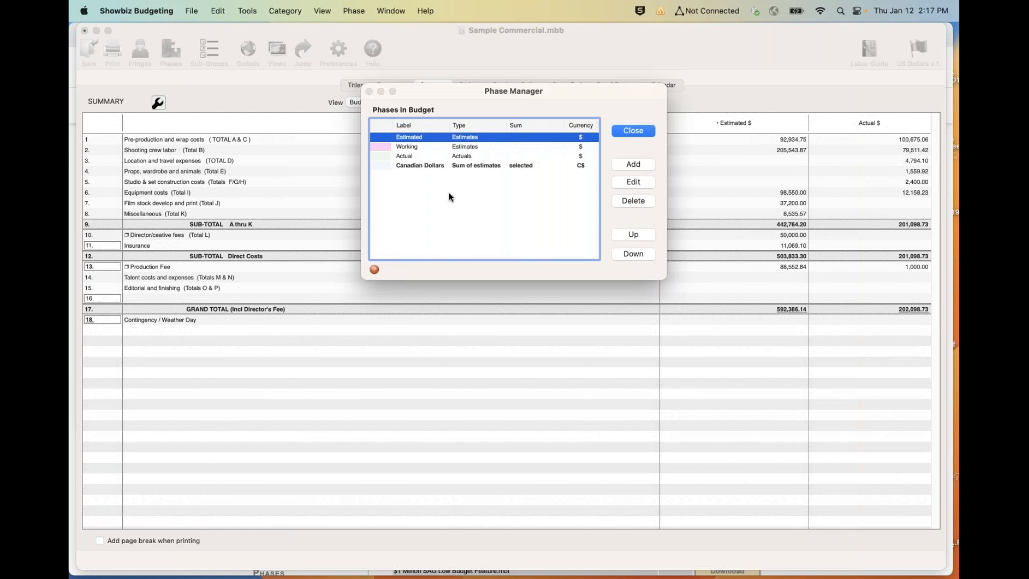
click(636, 164)
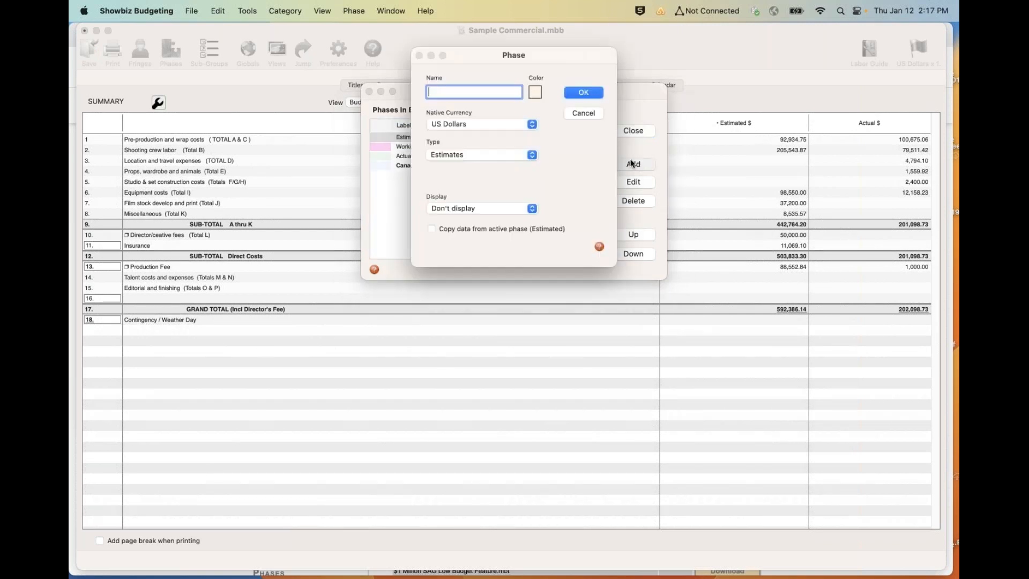
text(New York)
click(482, 128)
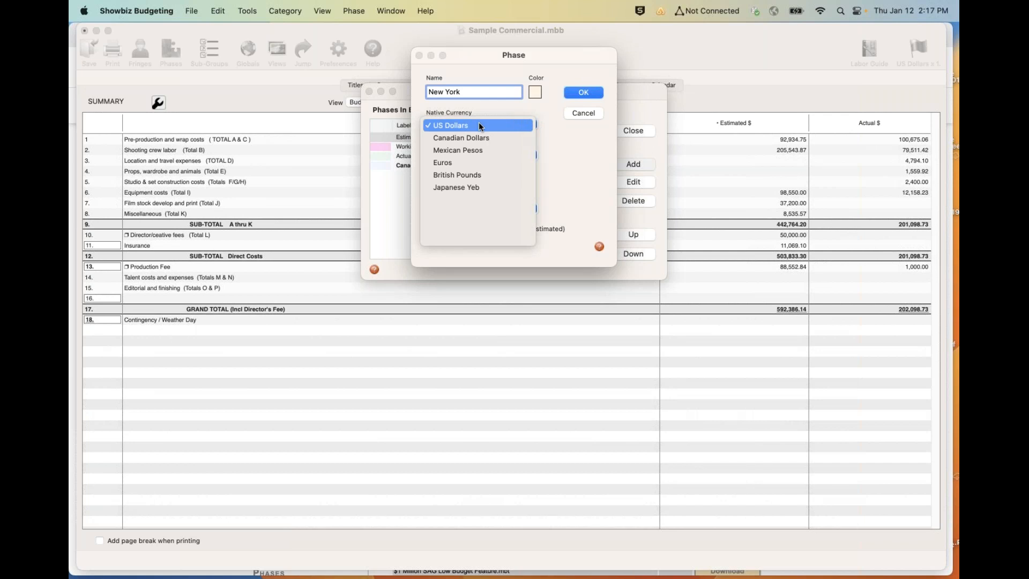
click(479, 125)
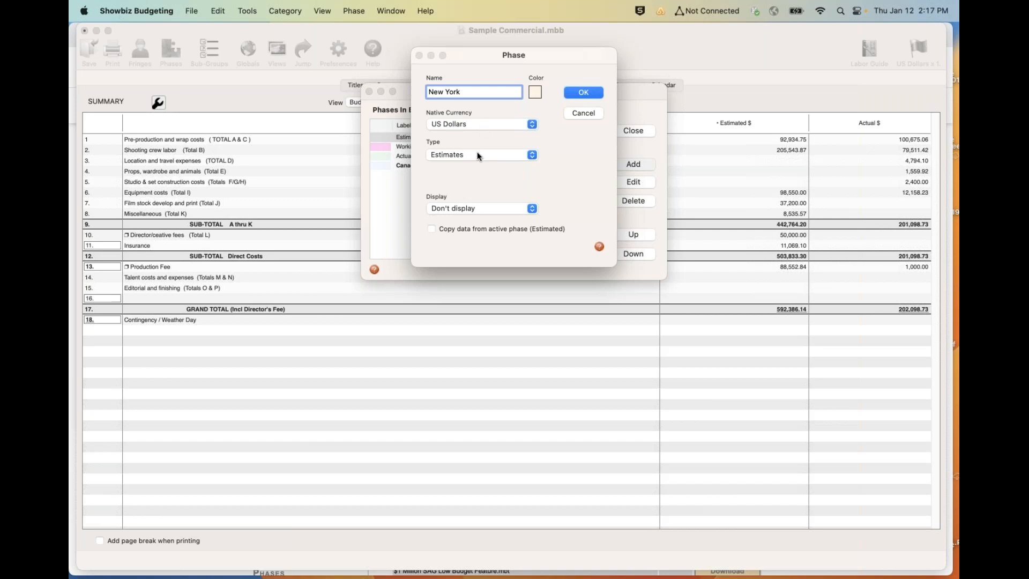
click(478, 208)
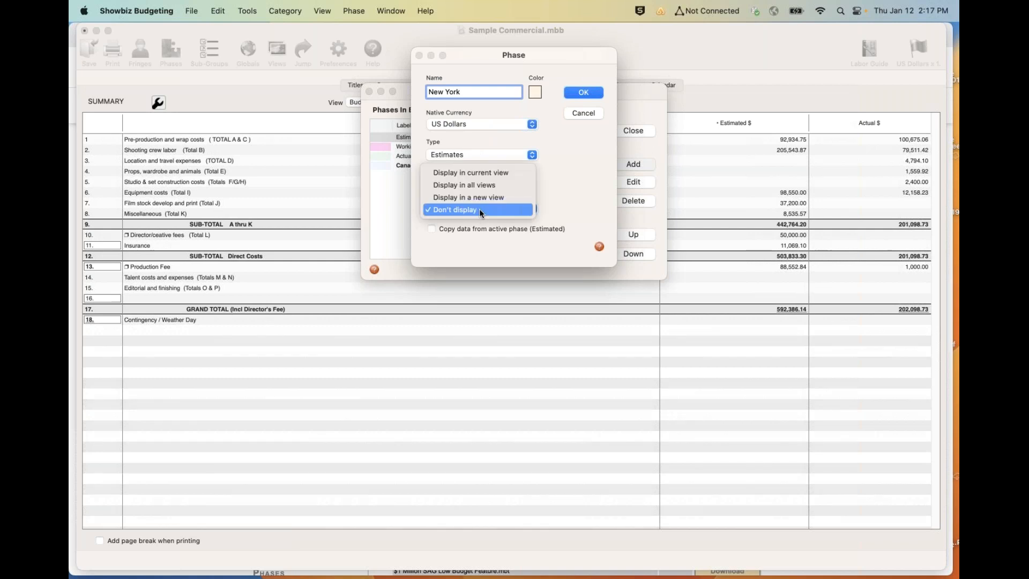
click(473, 172)
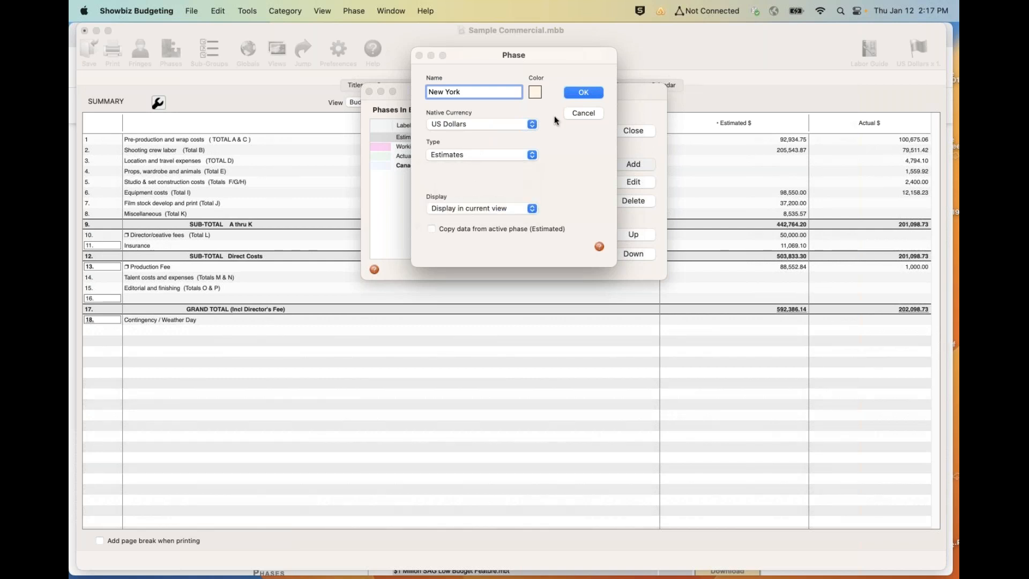
click(583, 92)
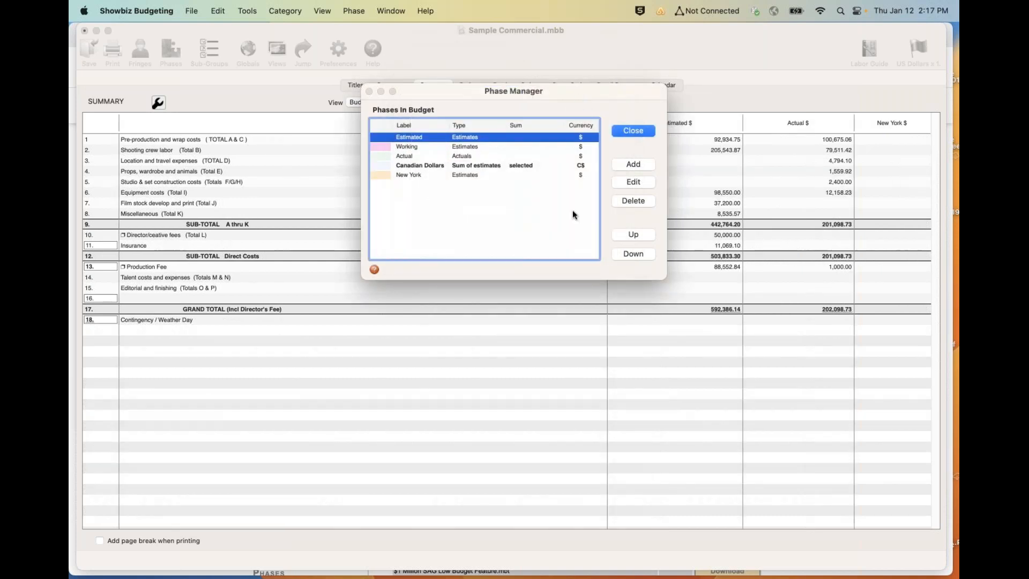
- Move the New York phase up to directly below Estimated and close the Phase Manager
click(460, 176)
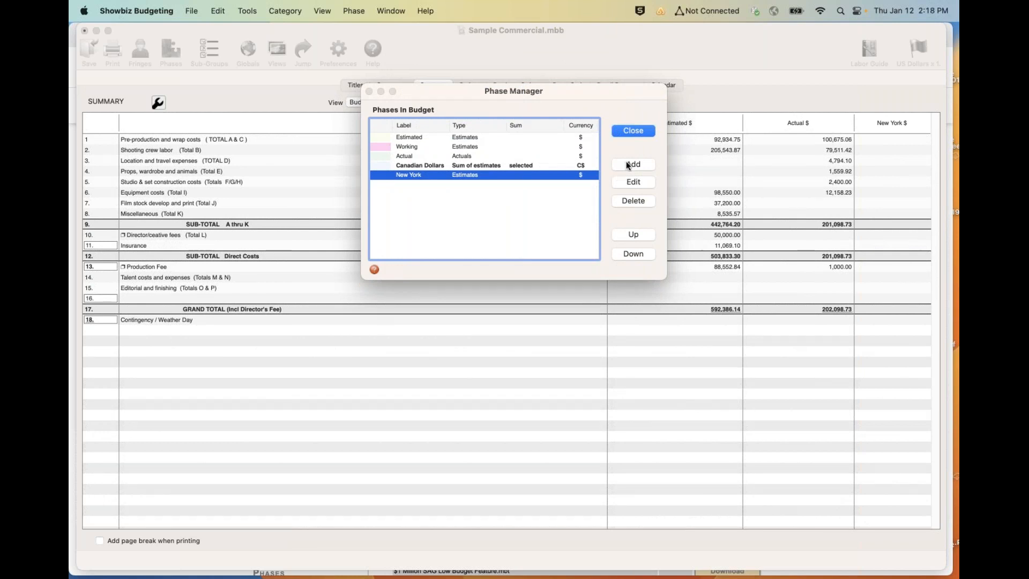
click(621, 236)
click(621, 236)
click(622, 236)
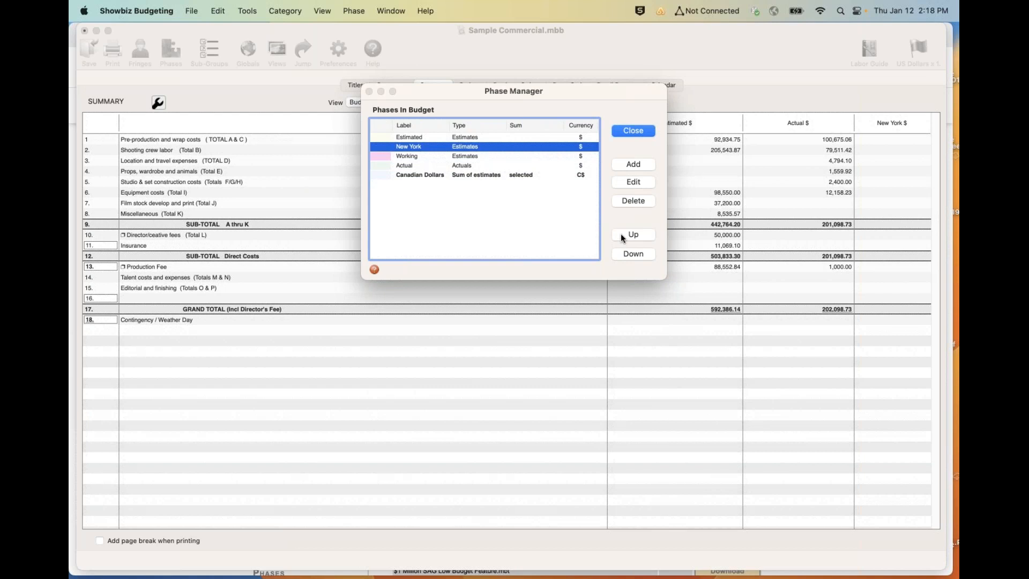
click(626, 131)
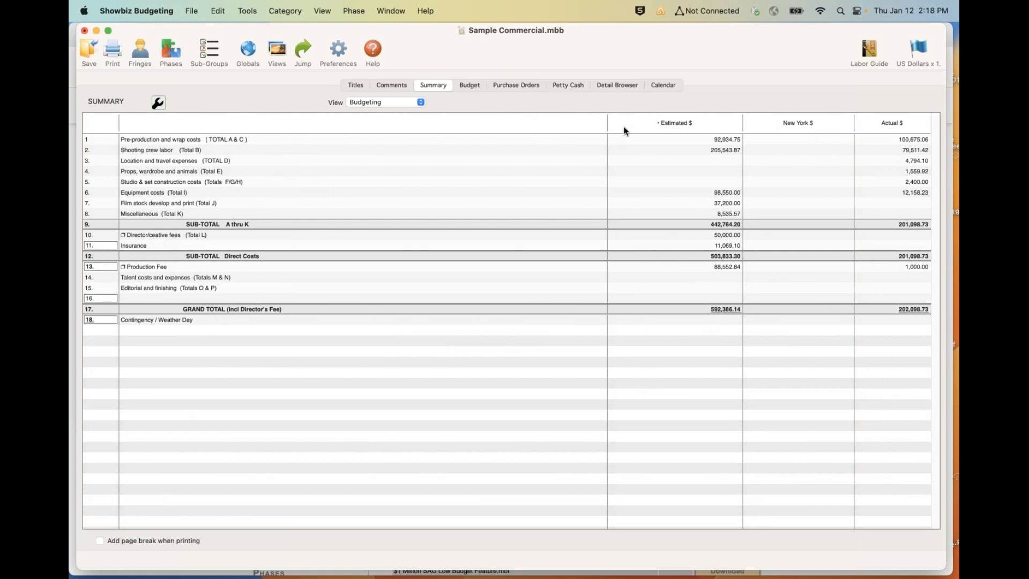
- Add a "Total Budget" phase of type Sum of estimates that sums Estimated and New York, displayed in the current view
click(170, 51)
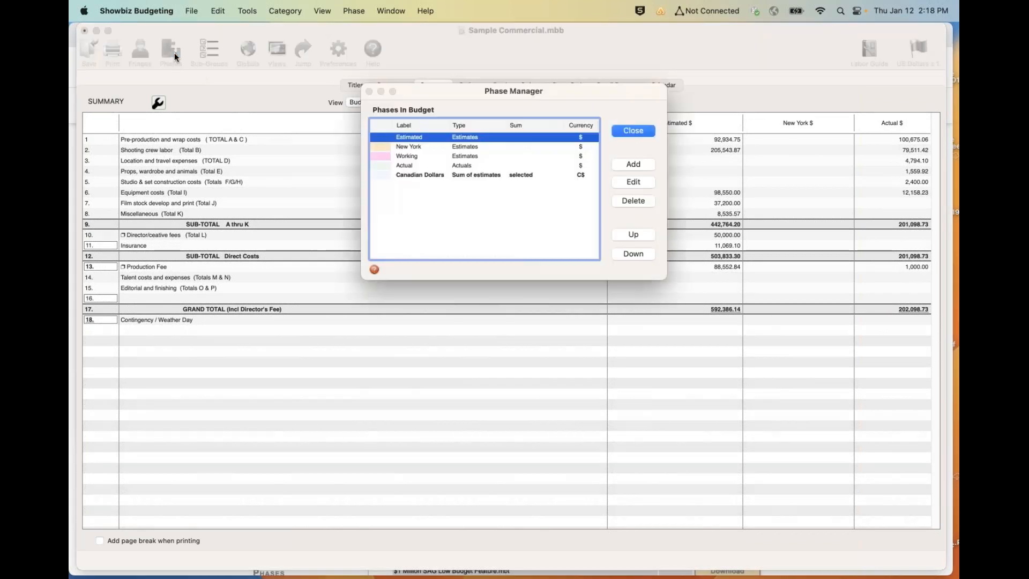
click(632, 165)
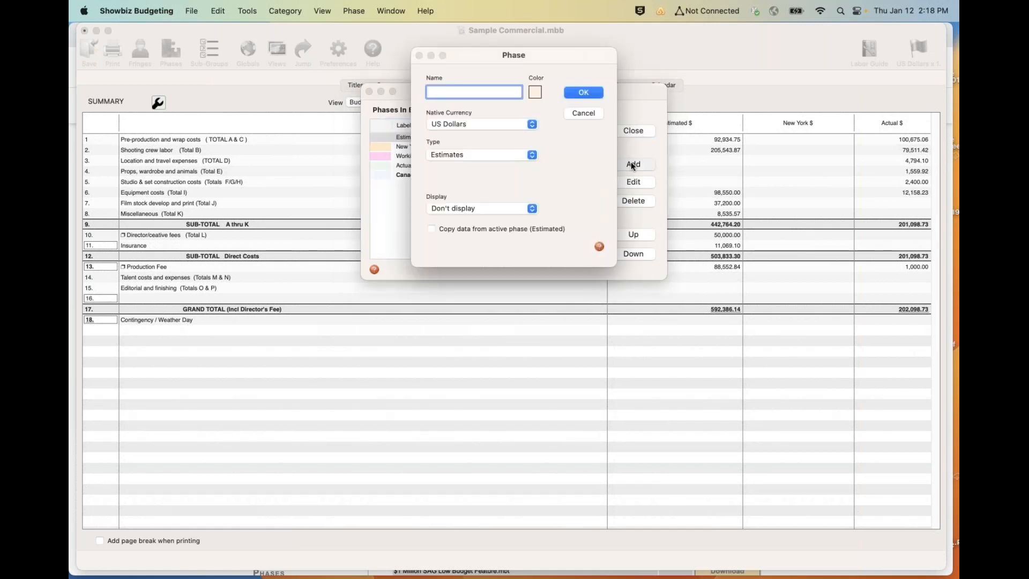
text(Total Budget)
click(477, 155)
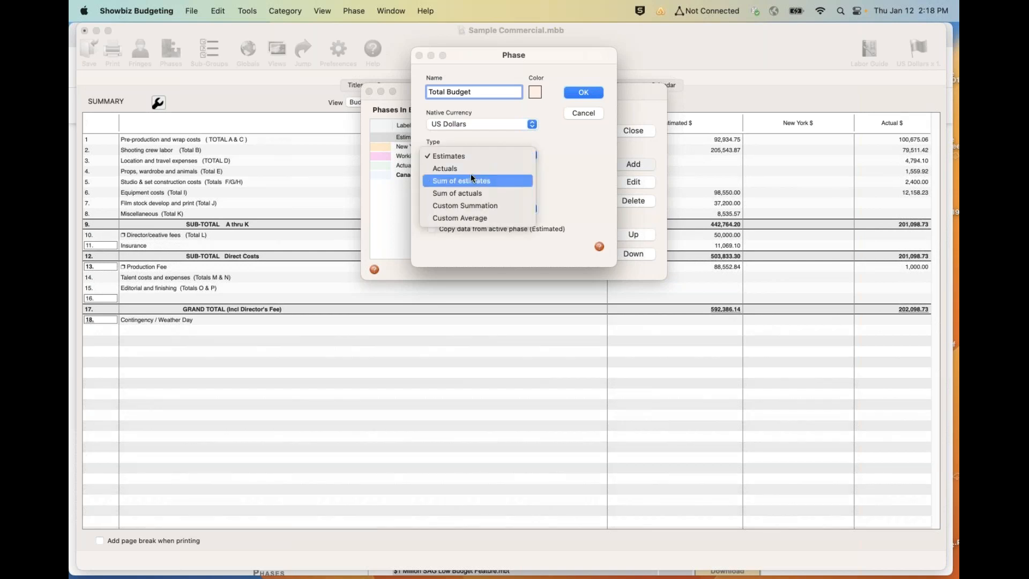
click(470, 178)
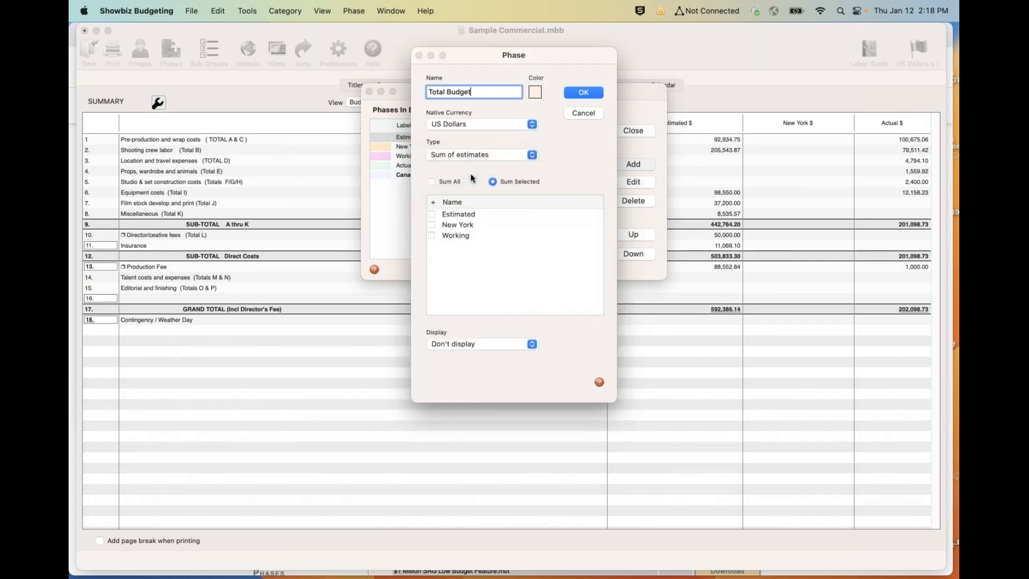
click(431, 214)
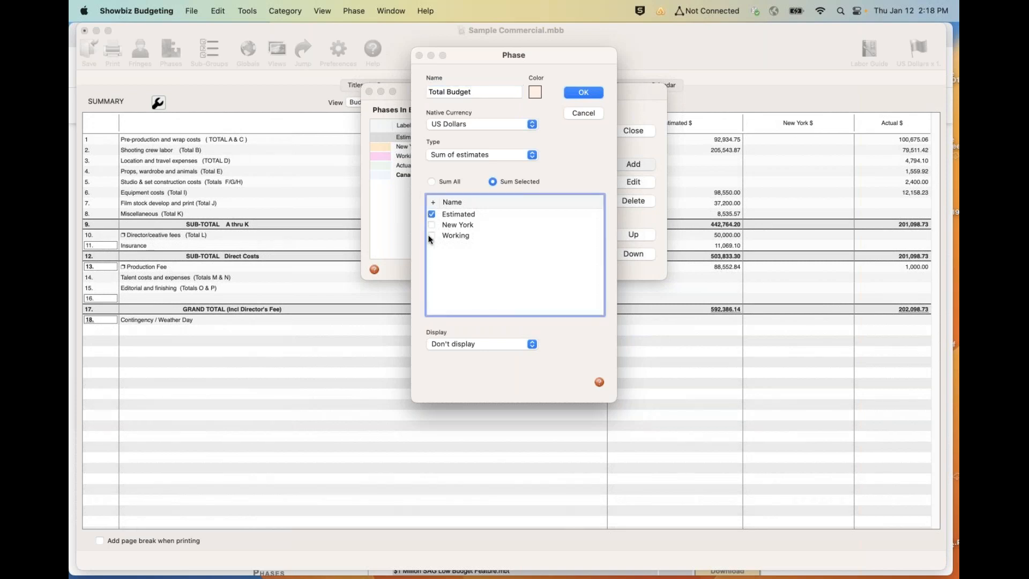
click(431, 225)
click(452, 343)
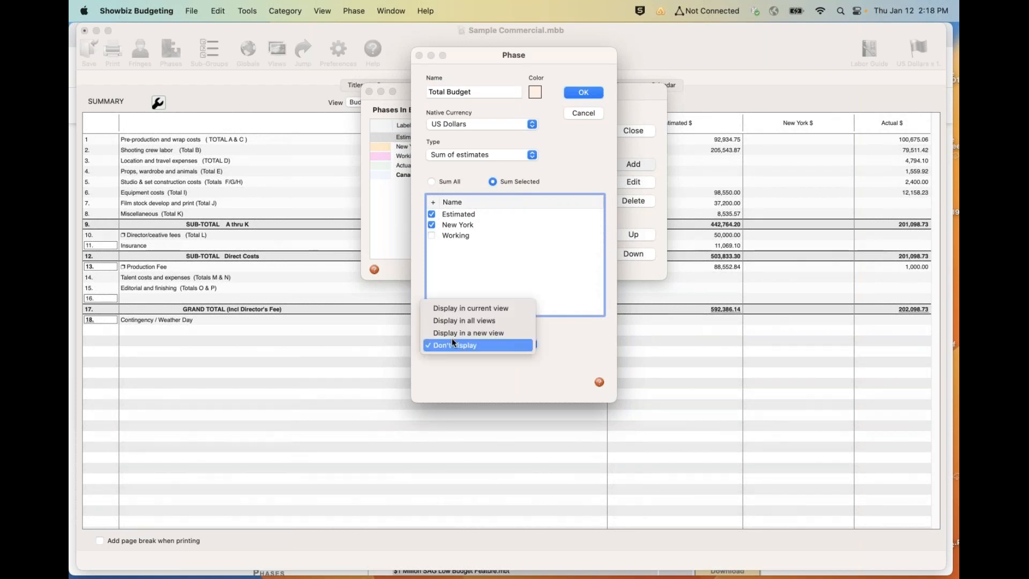
click(461, 303)
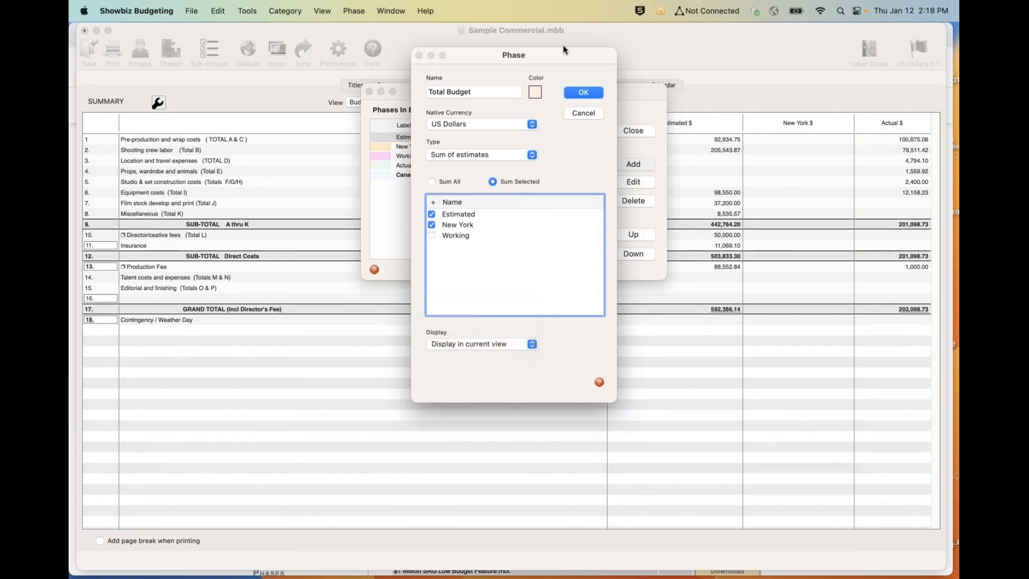
click(574, 94)
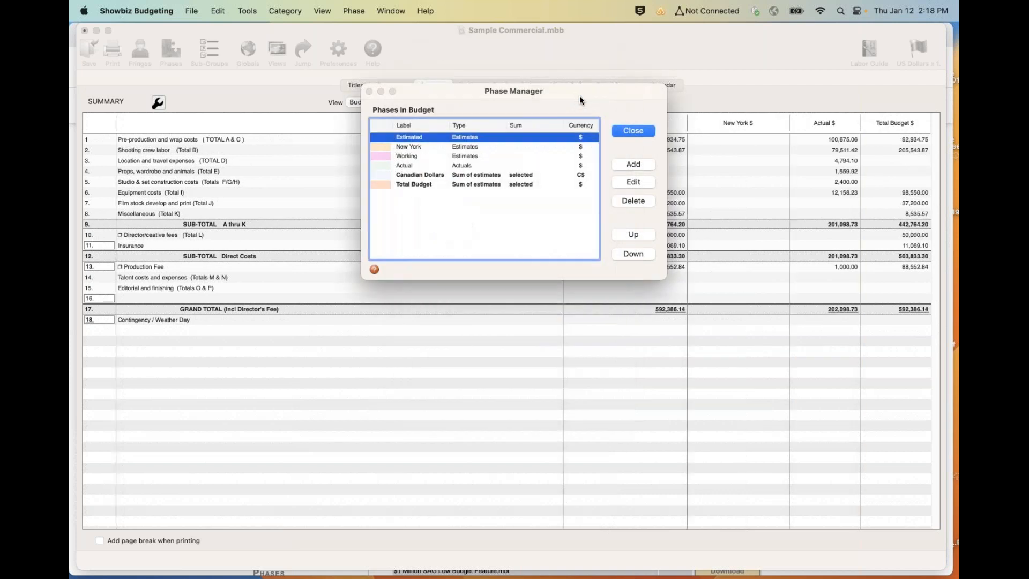
- Move the Total Budget phase up to directly below New York and close the Phase Manager
click(467, 185)
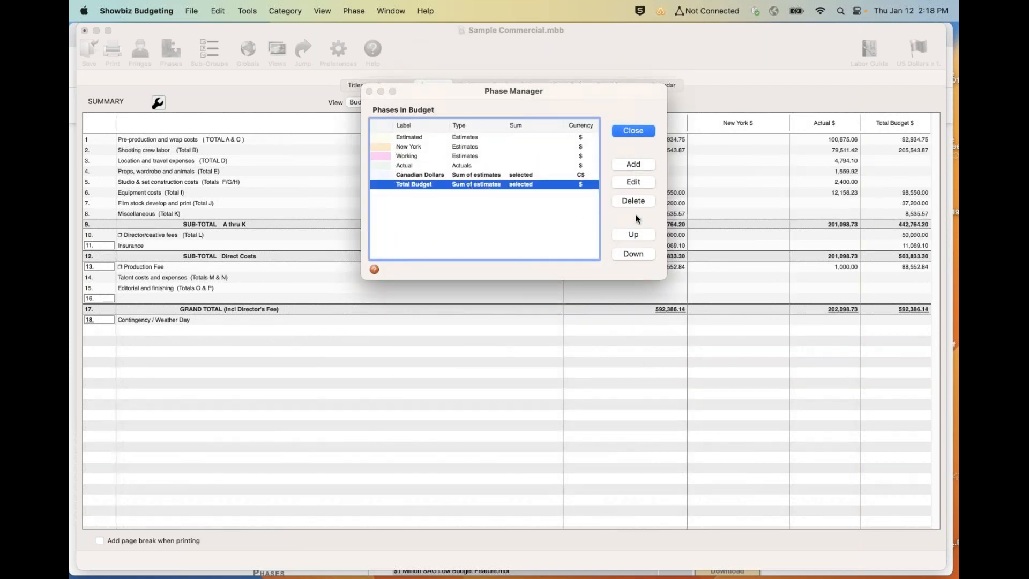
click(626, 235)
click(626, 235)
click(626, 235)
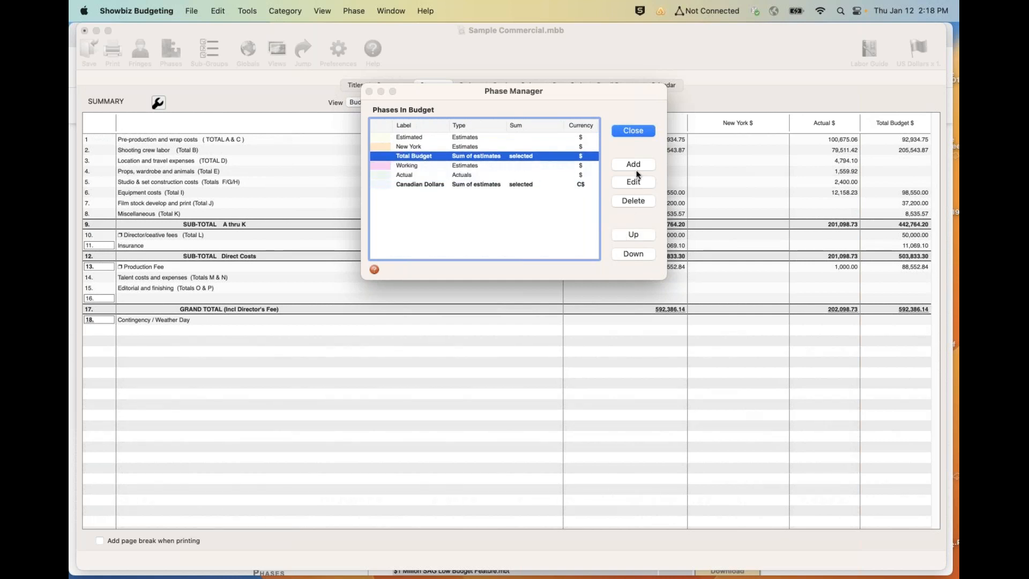
click(643, 132)
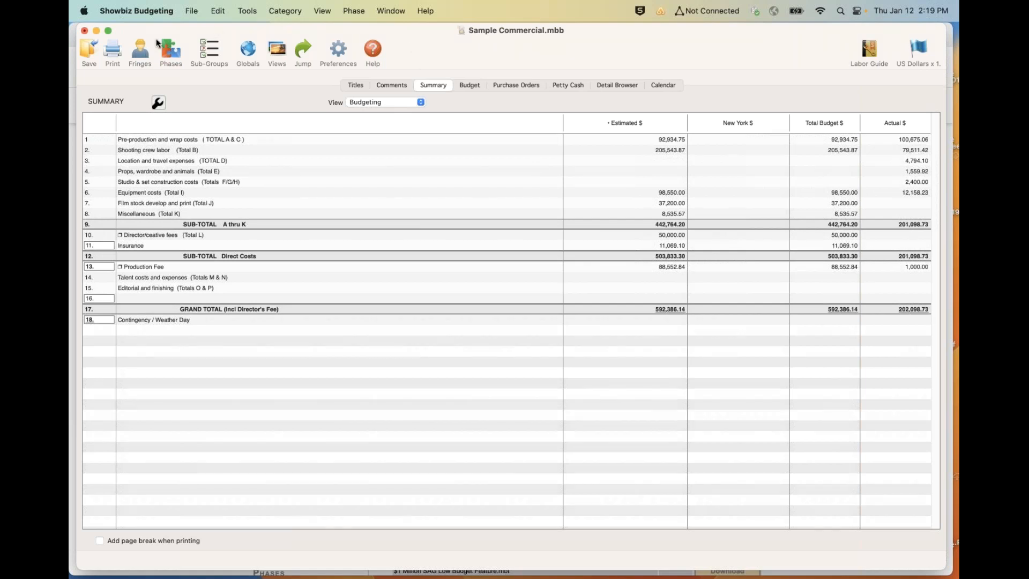
- Review the budget's currency units, exchange rates and native-currency display option
click(245, 11)
mouse_move(251, 81)
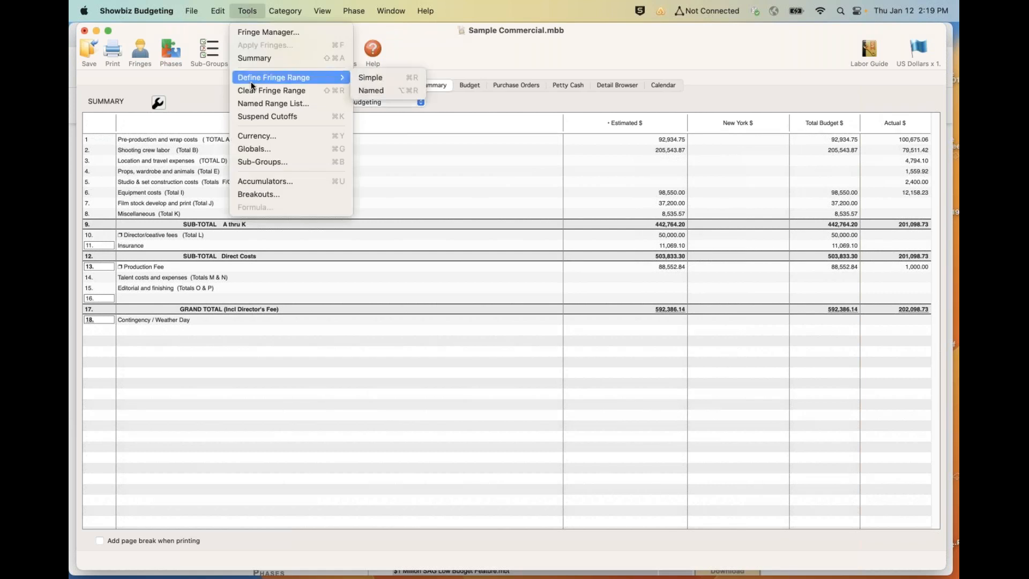
click(256, 135)
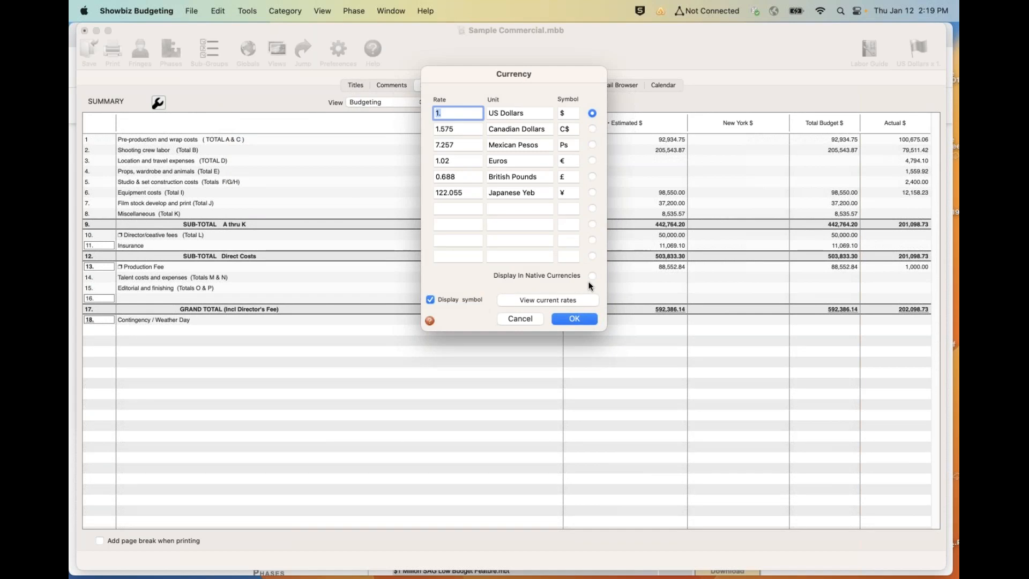
click(570, 319)
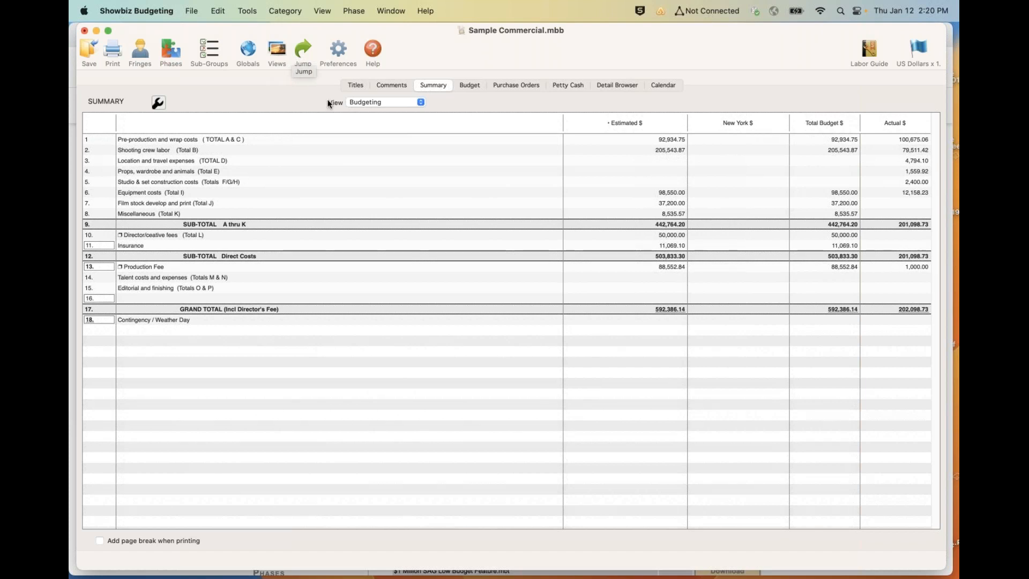
- Add a view named "variance" that includes only the Estimated and New York phases, with Show Variance and Show Var % enabled
click(272, 51)
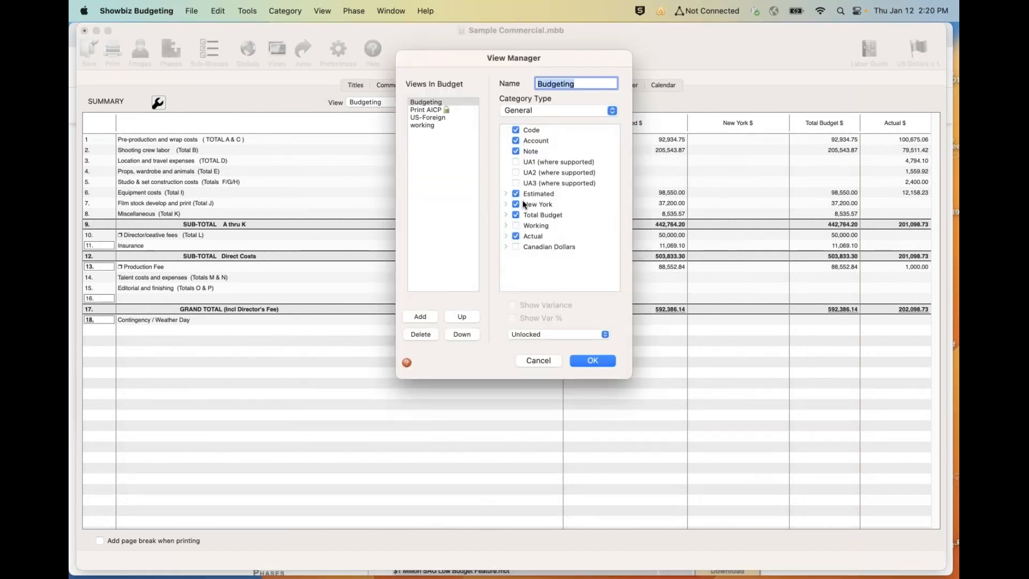
click(422, 316)
text(var)
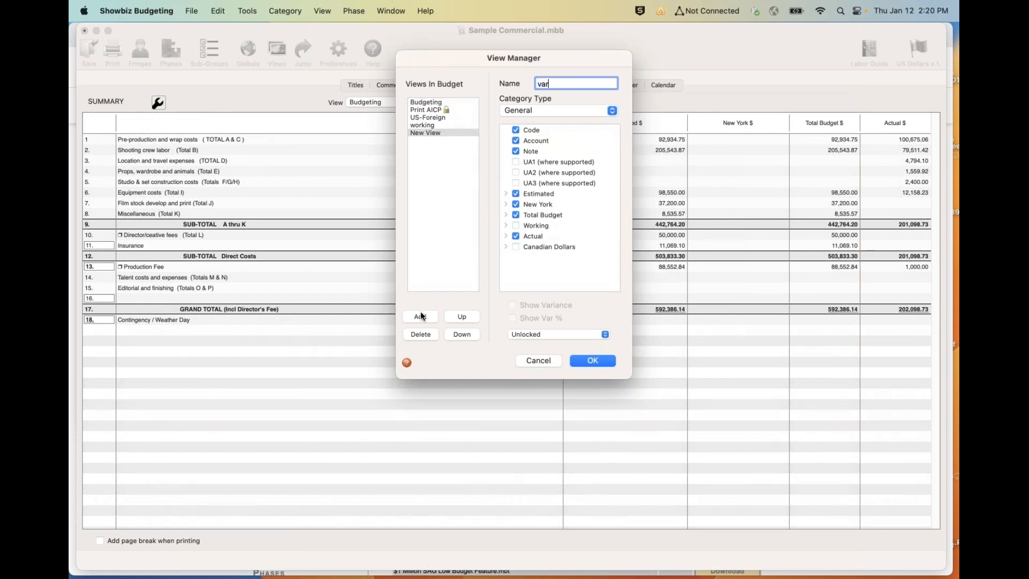
text(iance)
click(516, 214)
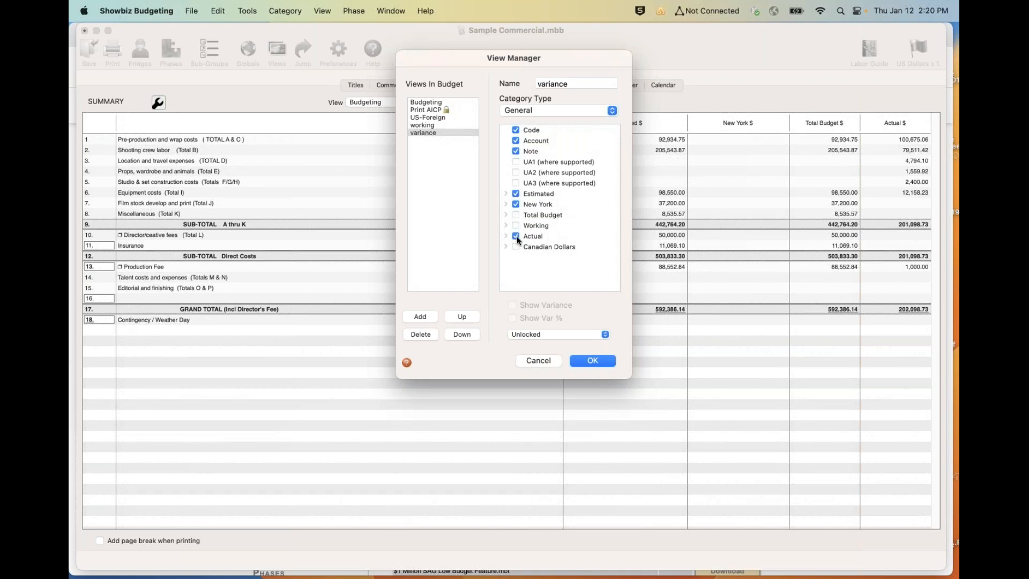
click(516, 237)
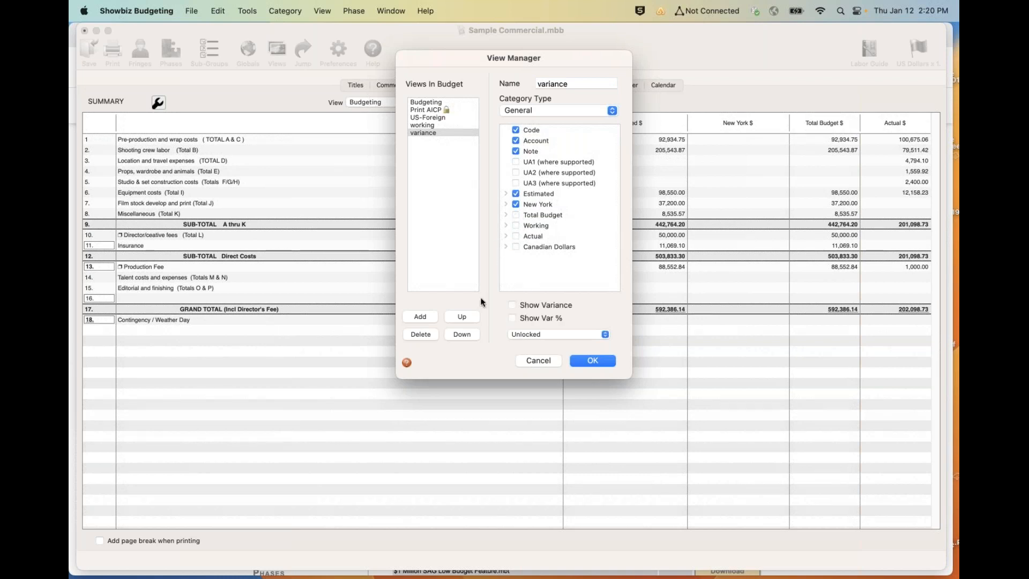
click(512, 305)
click(589, 360)
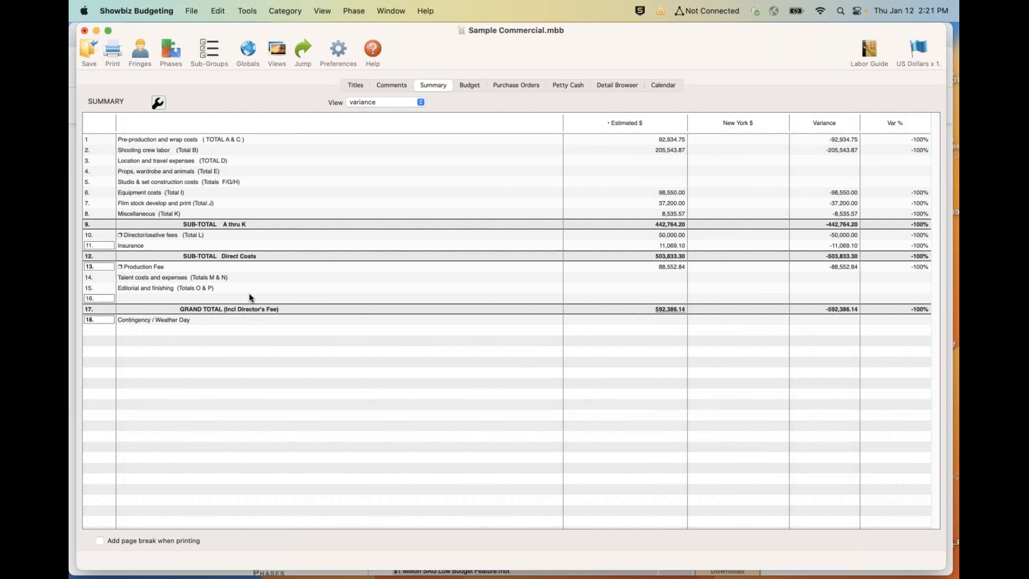
- Review the Production Fee summary row's type, percentage calculation target and privacy settings
click(138, 267)
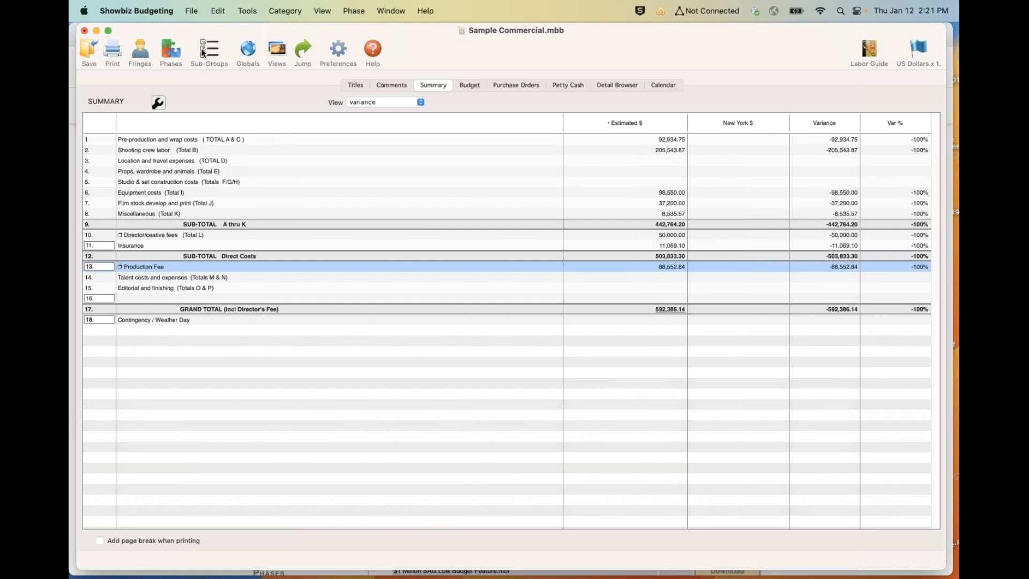
click(217, 10)
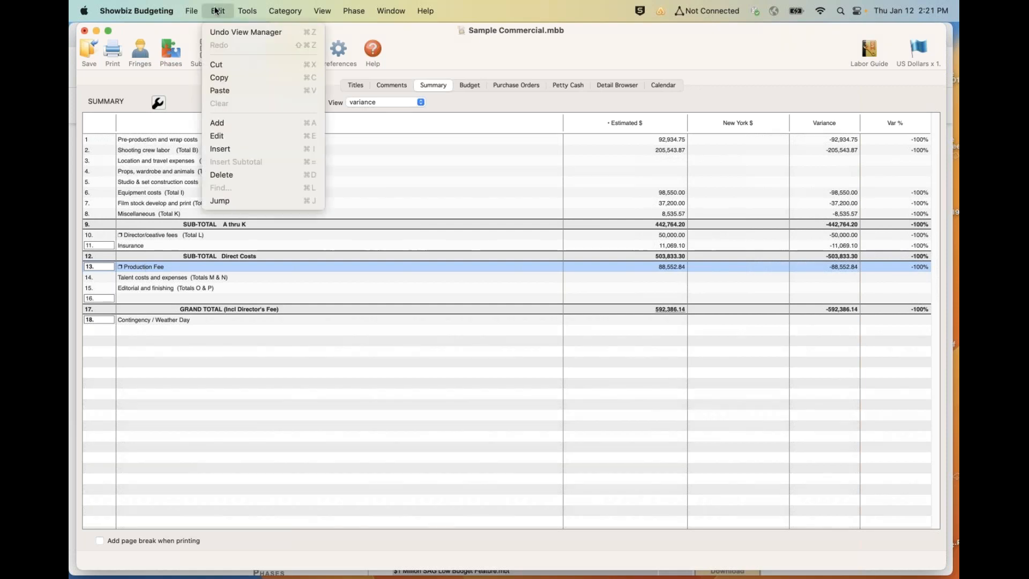
click(213, 136)
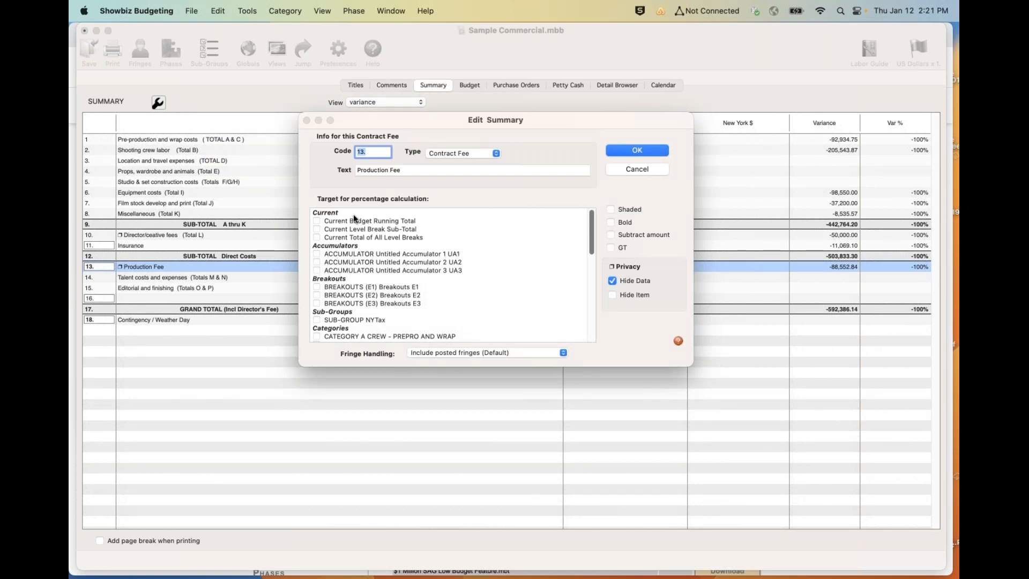
scroll(352, 214, down, 10)
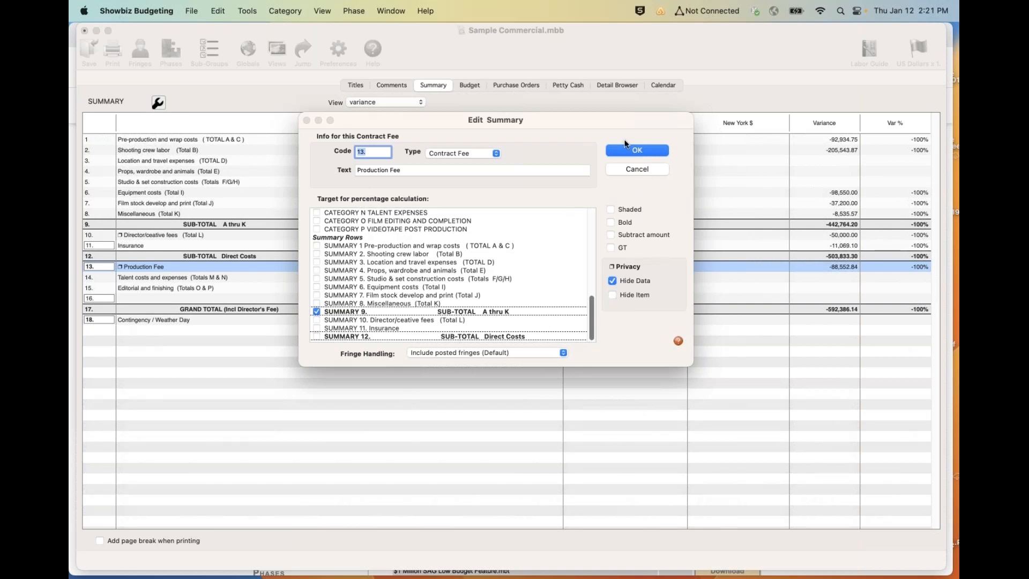
click(625, 149)
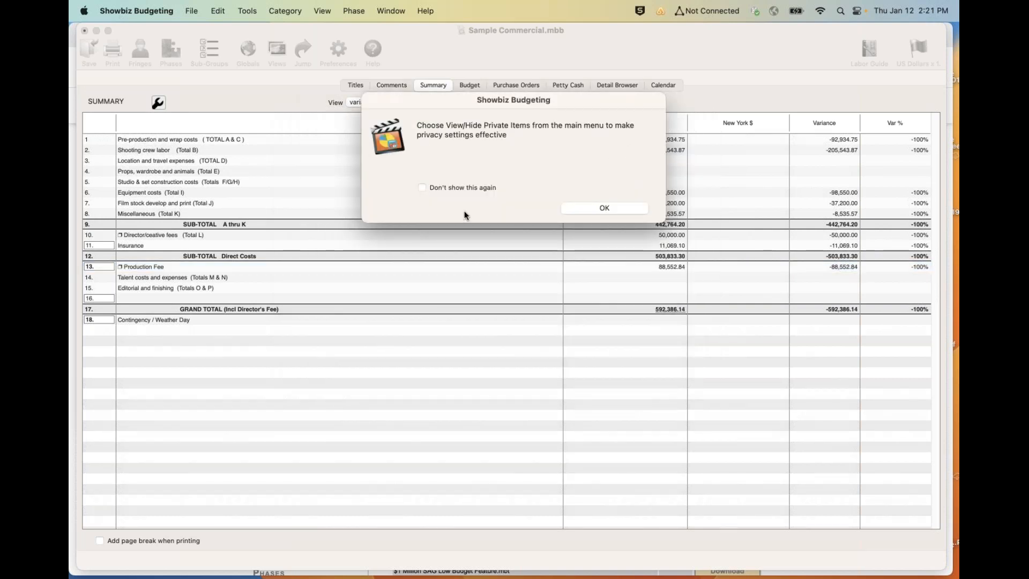
click(594, 208)
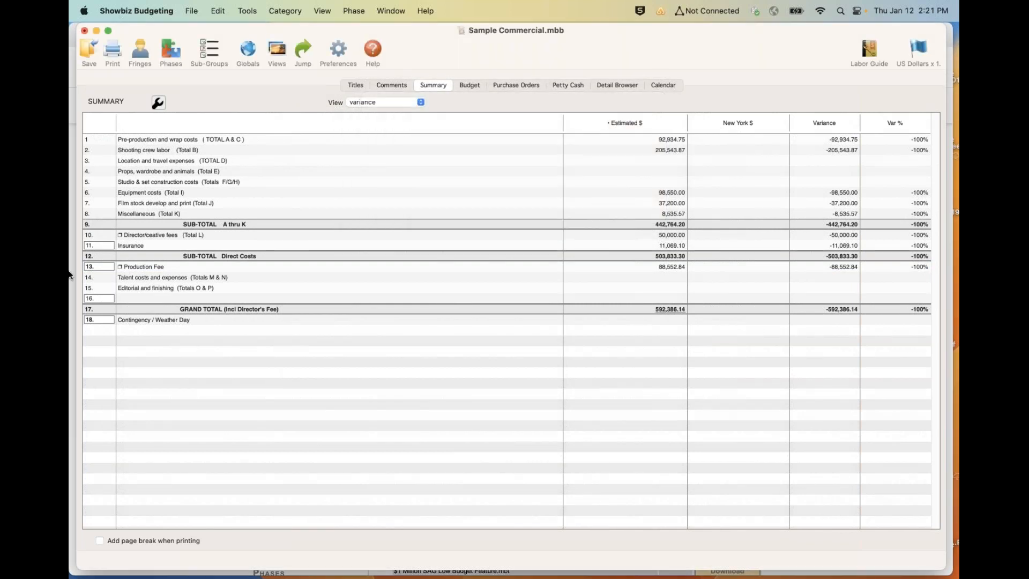
- Review the fee amount and percentage settings entered for the Production Fee summary row
double_click(104, 265)
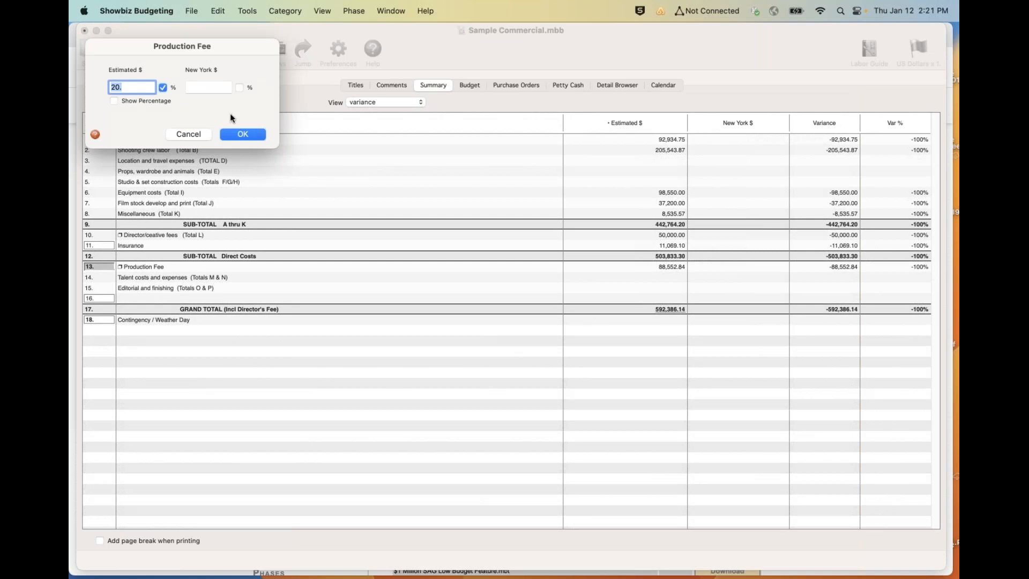
click(227, 136)
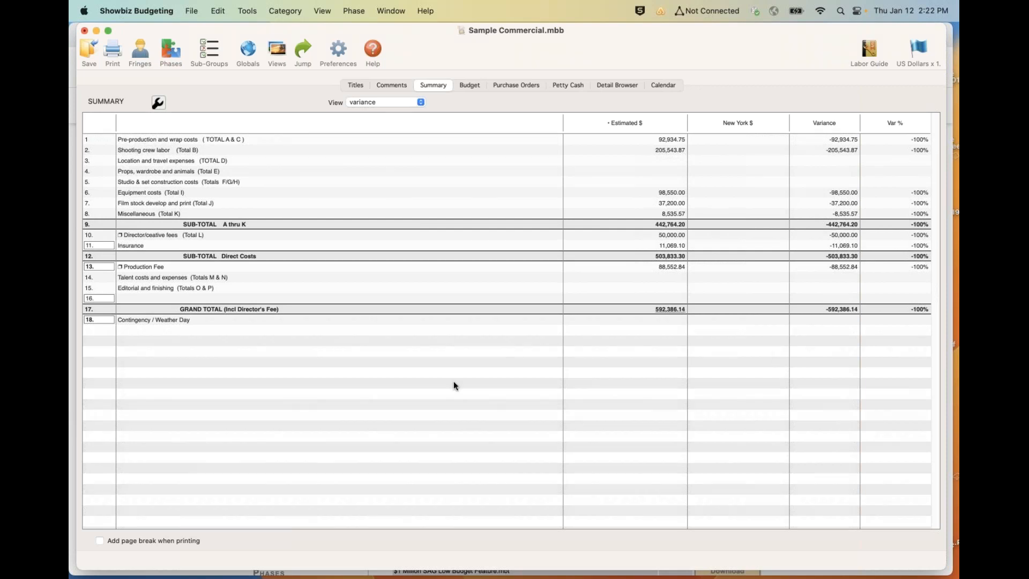
- Insert a Contract Fee summary row above row 16 with code 15b and the text "Overage"
click(147, 296)
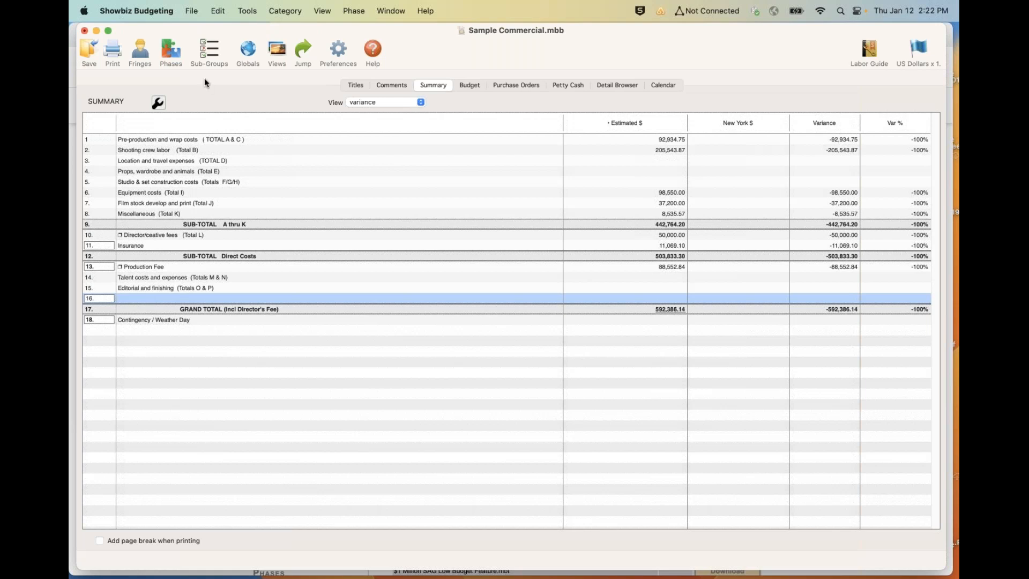
click(217, 11)
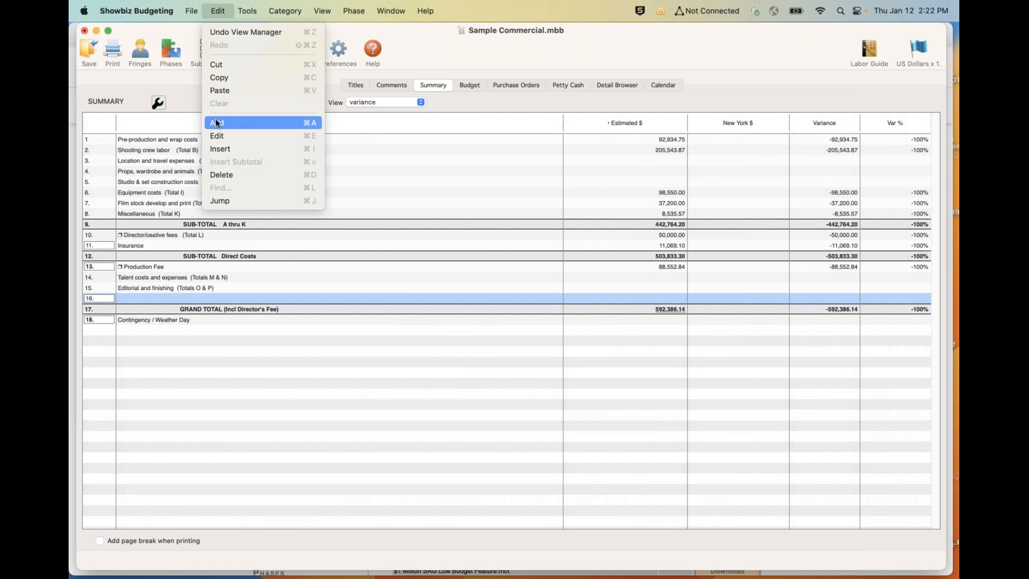
click(215, 149)
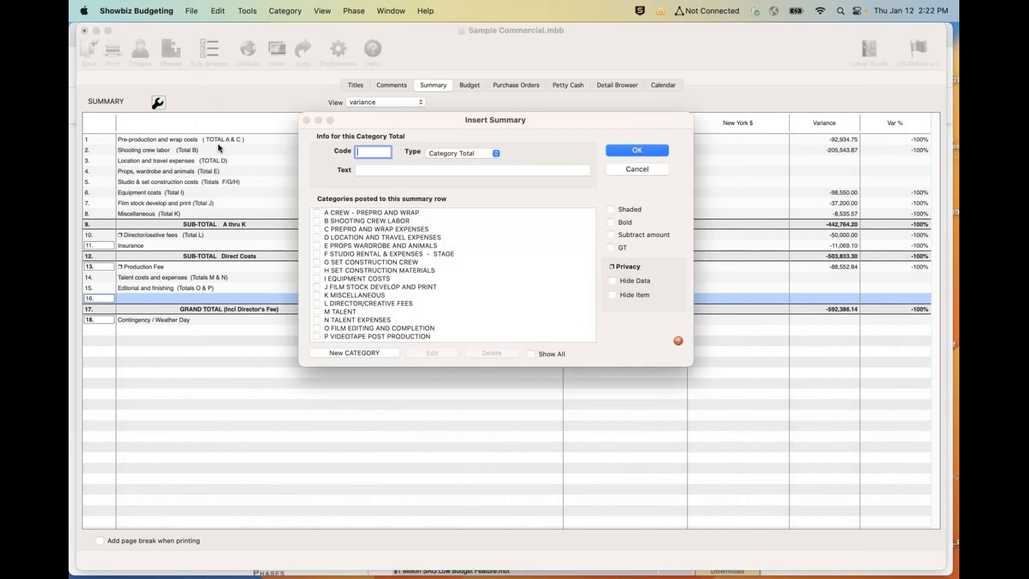
click(483, 150)
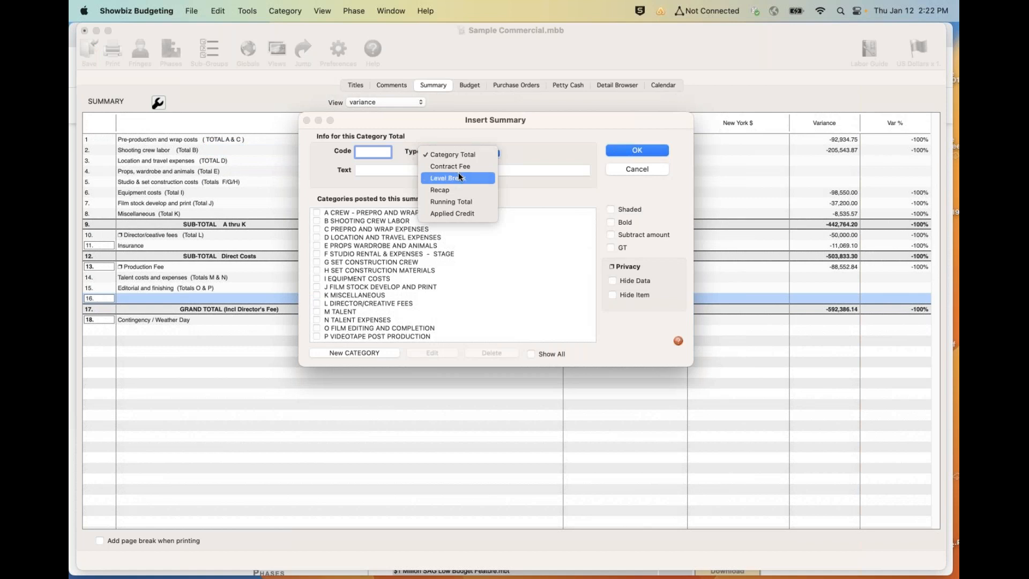
click(462, 166)
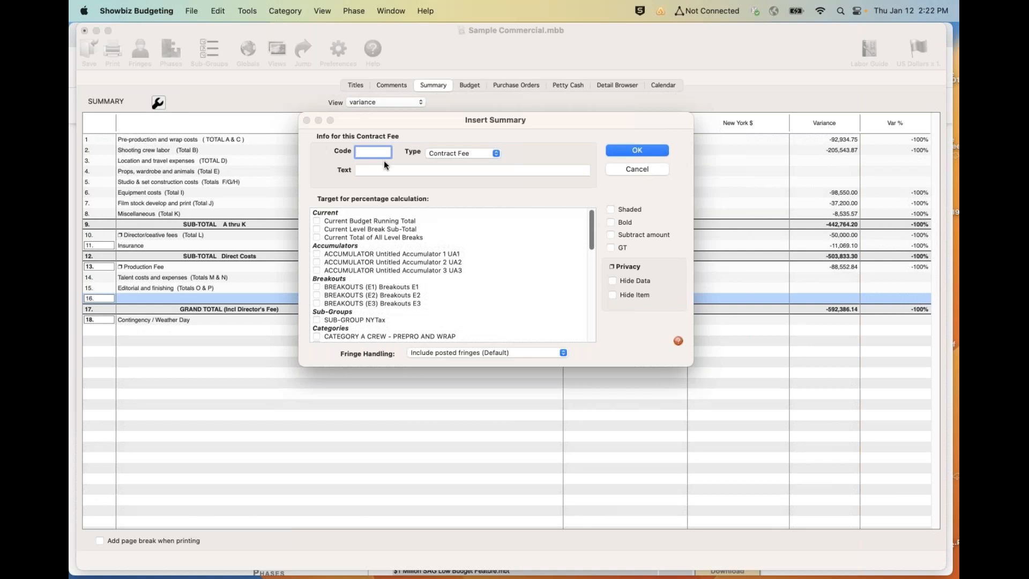
text(15b)
click(386, 170)
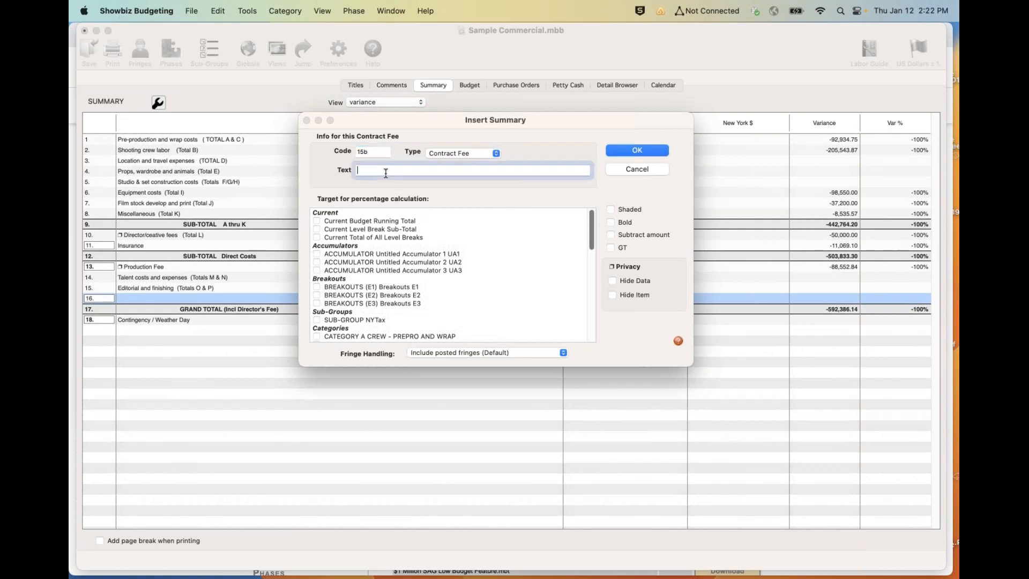
text(Overn)
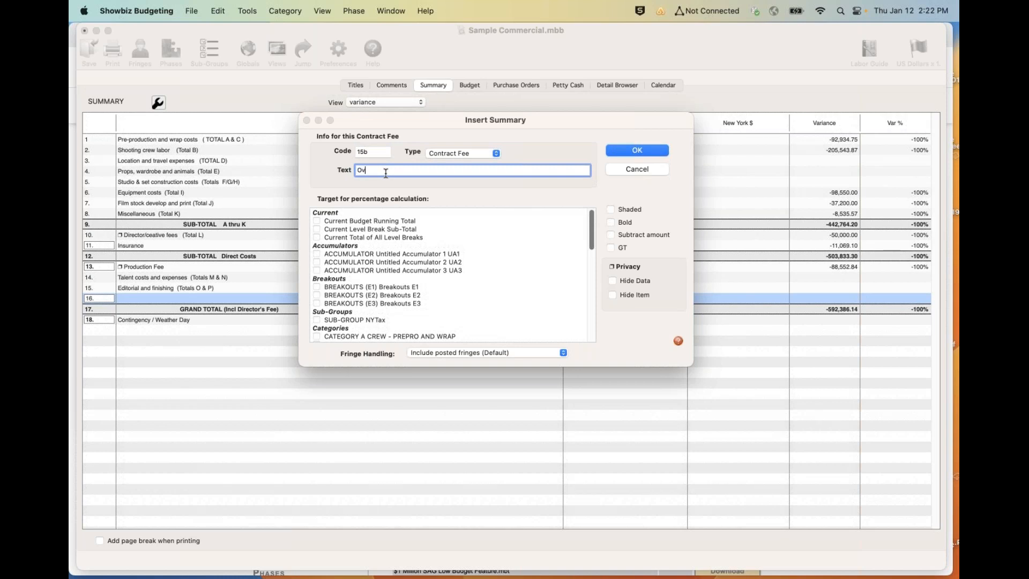
key(BackSpace)
text(age)
click(637, 150)
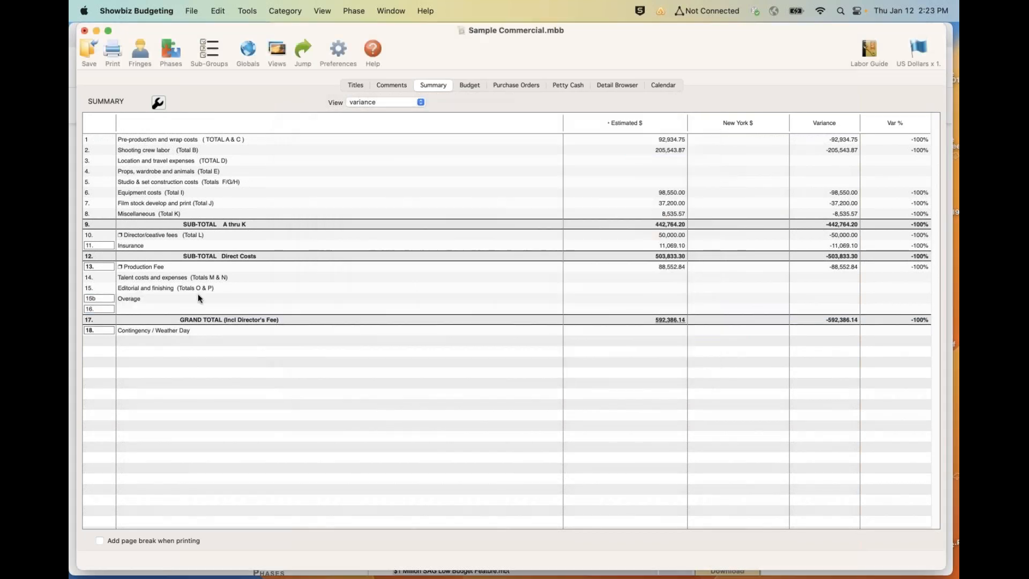
- Set the Overage row's Estimated amount to 10000 as a flat fee
double_click(99, 298)
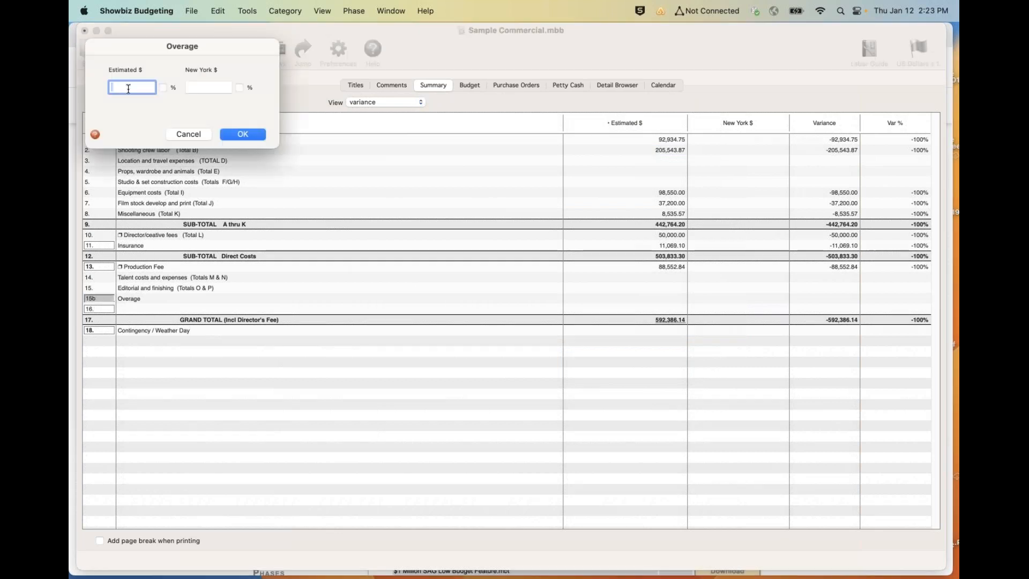
text(10000)
key(Tab)
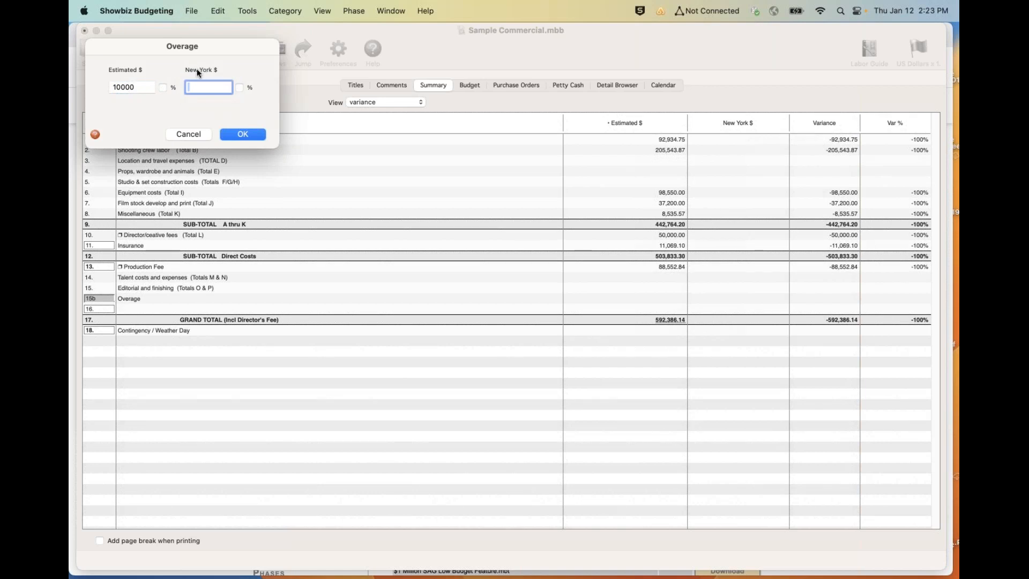
click(229, 135)
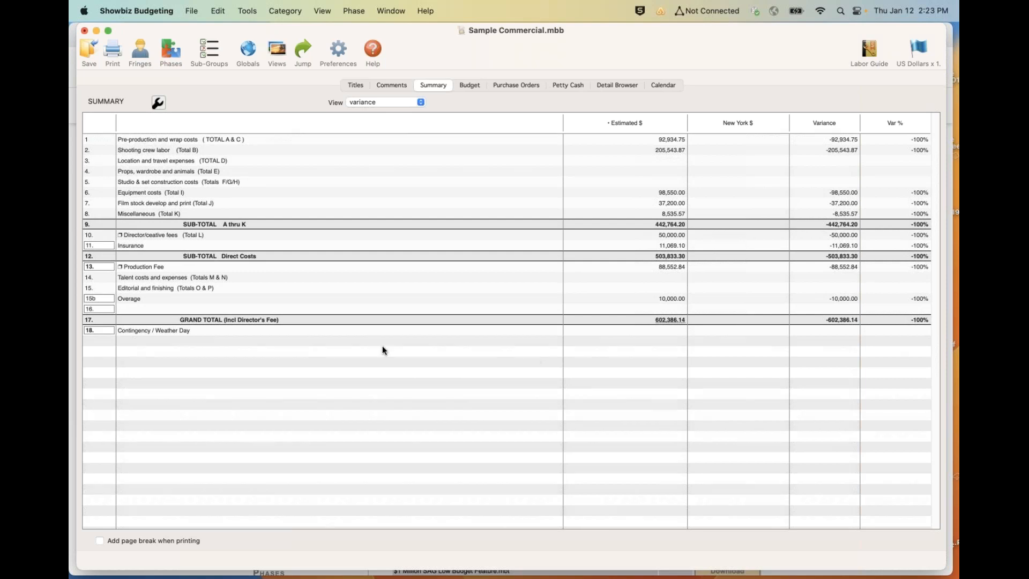
- Change summary row 16 to the Category Total type with the text "overage 2"
click(138, 304)
click(228, 10)
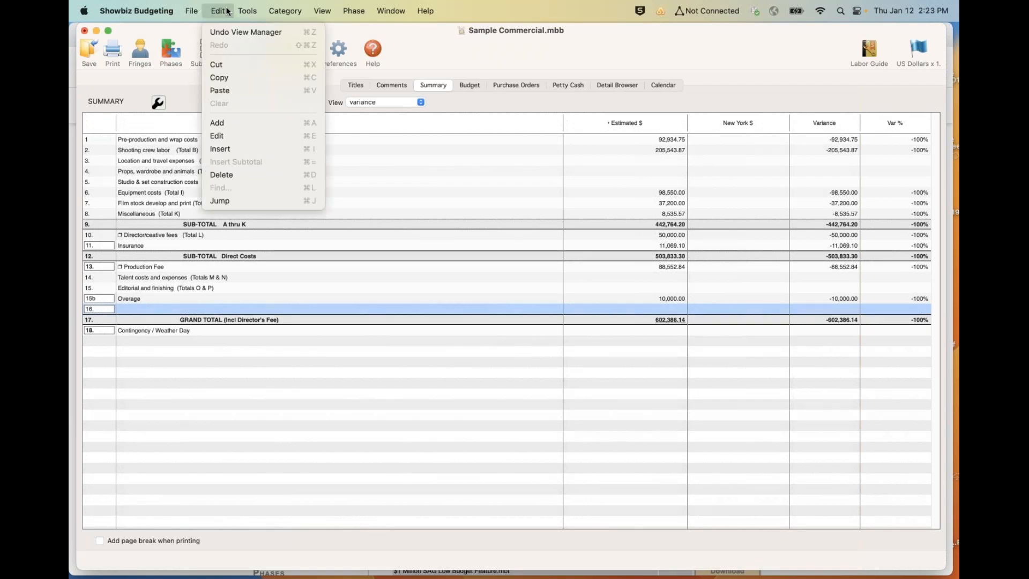
click(222, 137)
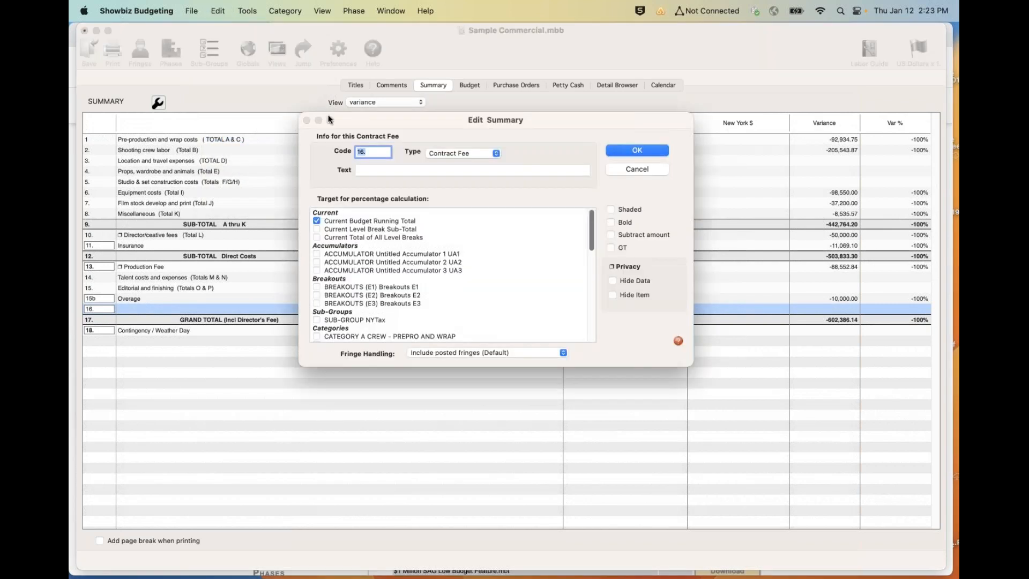
click(455, 151)
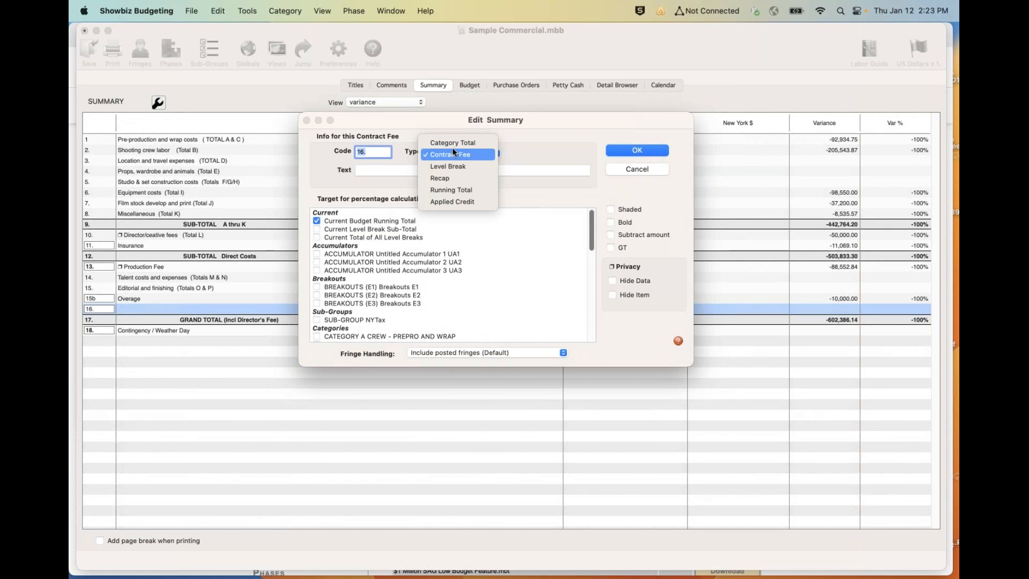
click(452, 142)
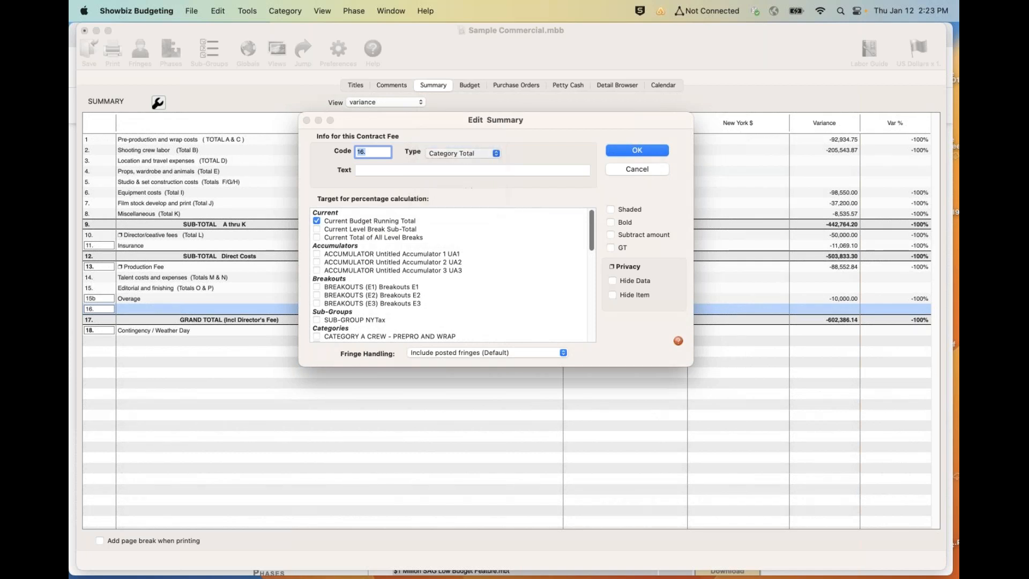
click(404, 169)
text(o)
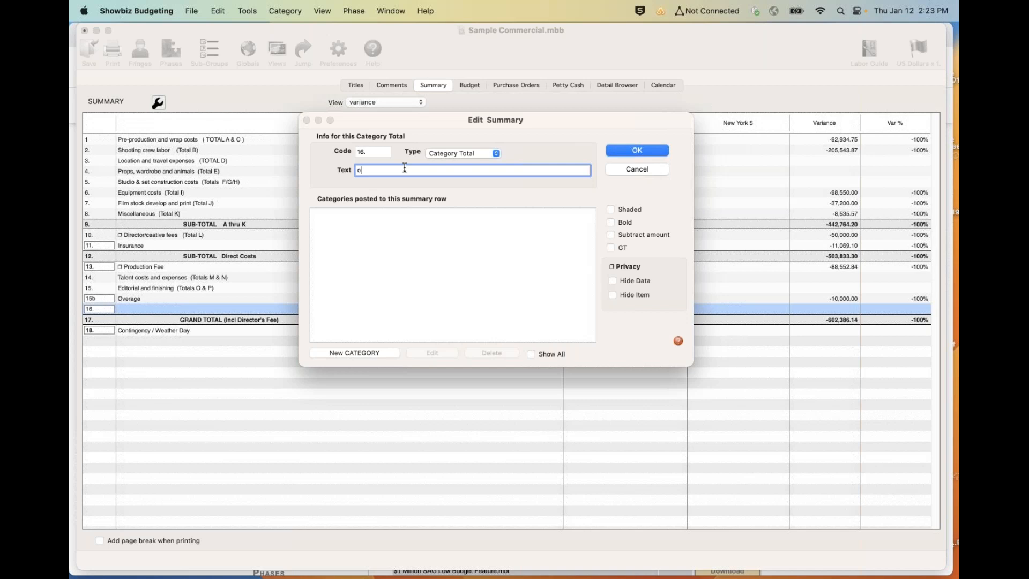
text(verage 2)
- Create a General category with code 16. named "overage 2" for this summary row and apply the row changes
click(355, 353)
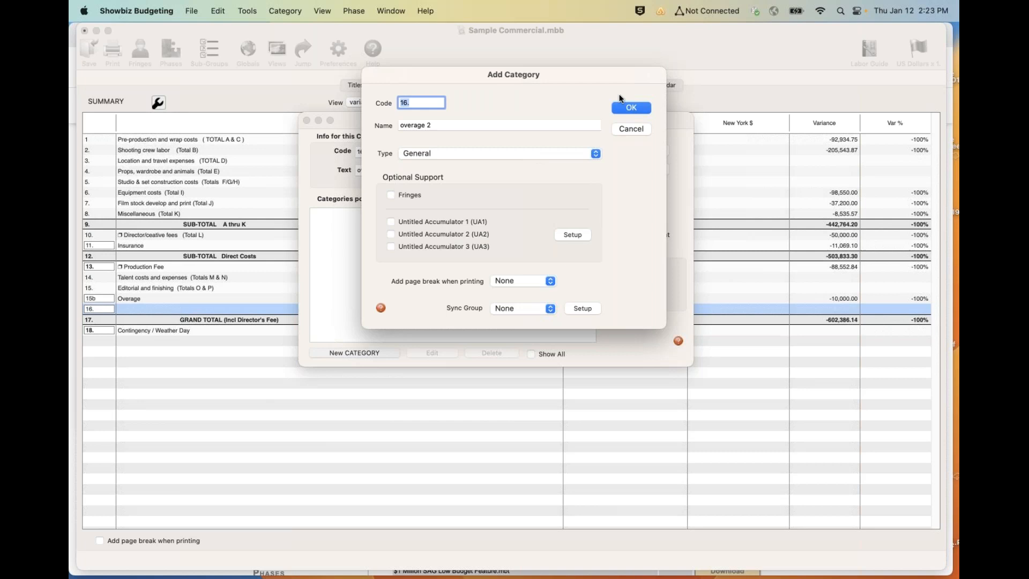
click(629, 109)
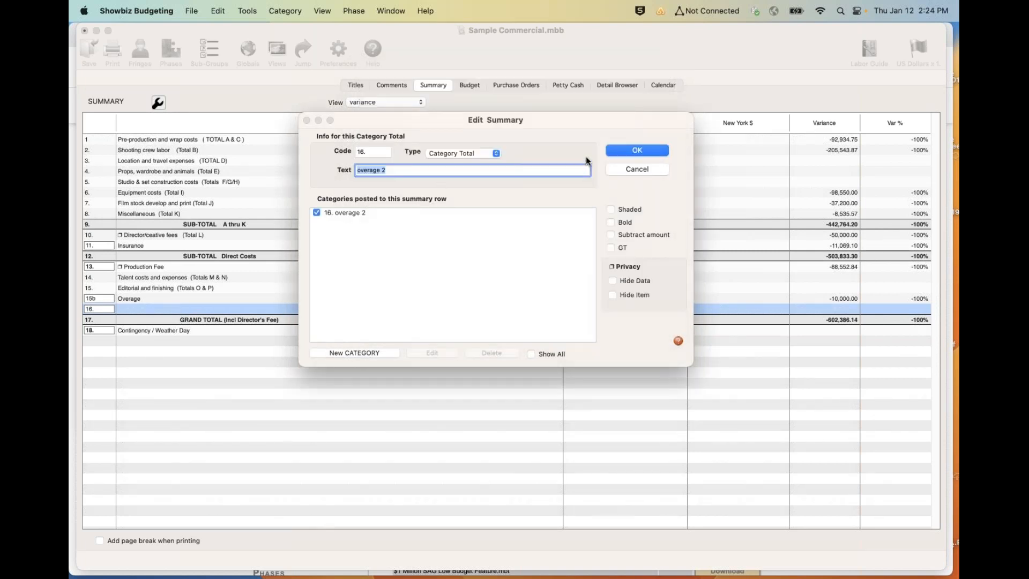
click(635, 150)
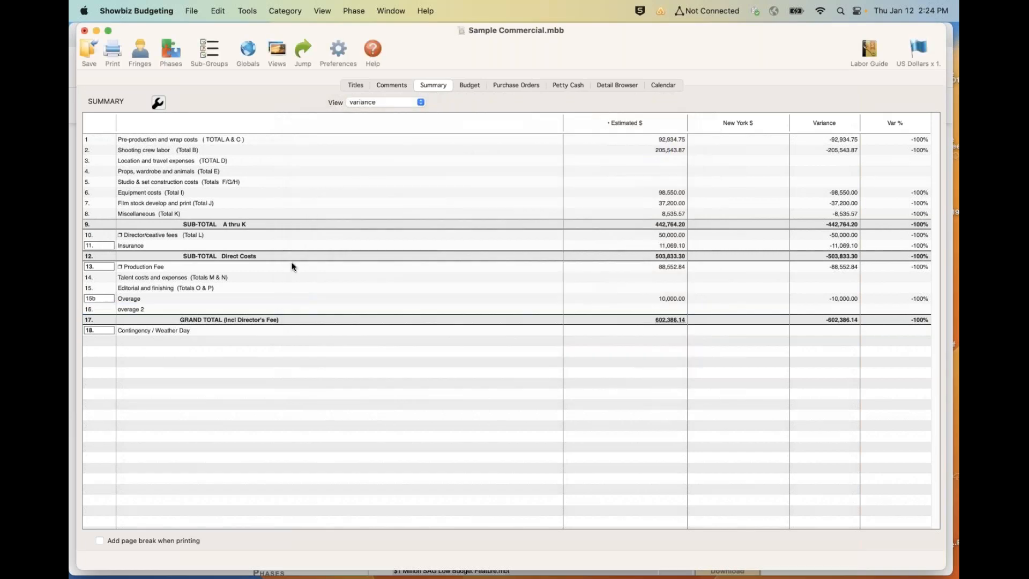
- Open the overage 2 category in the budget and add an account with code 500 named "overrge1"
double_click(136, 310)
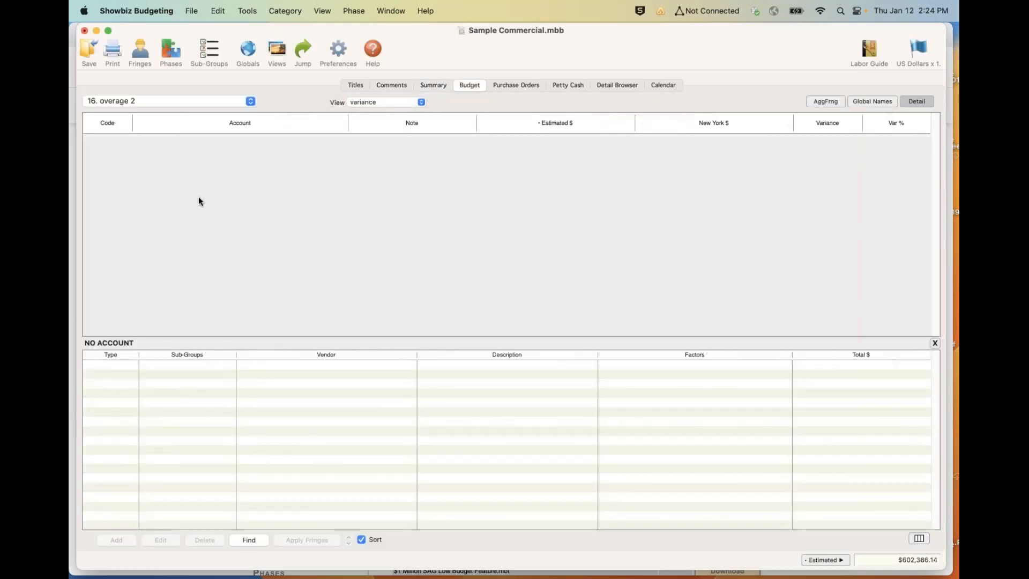
double_click(198, 196)
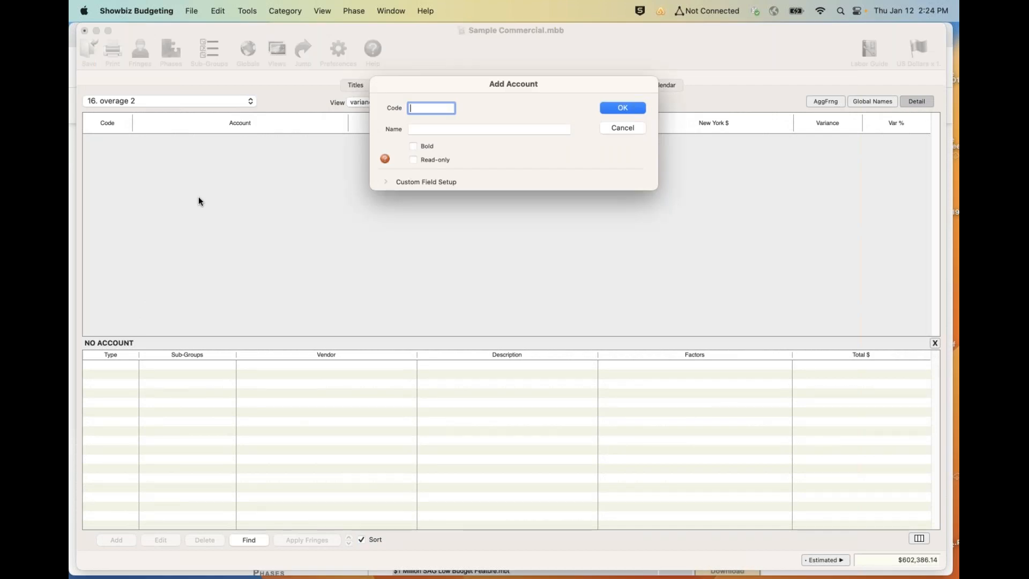
text(500)
key(Tab)
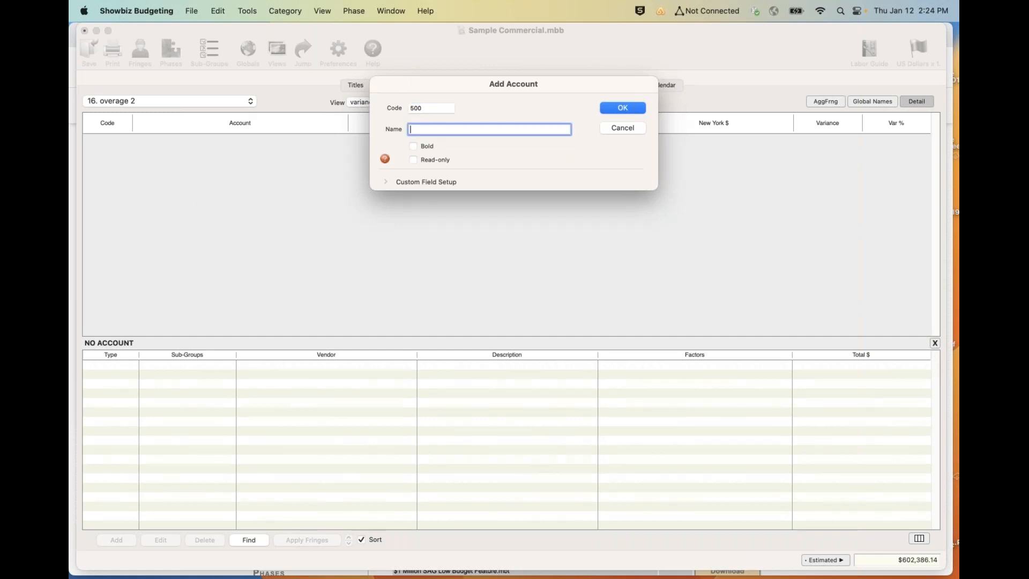
text(overrge1)
click(621, 108)
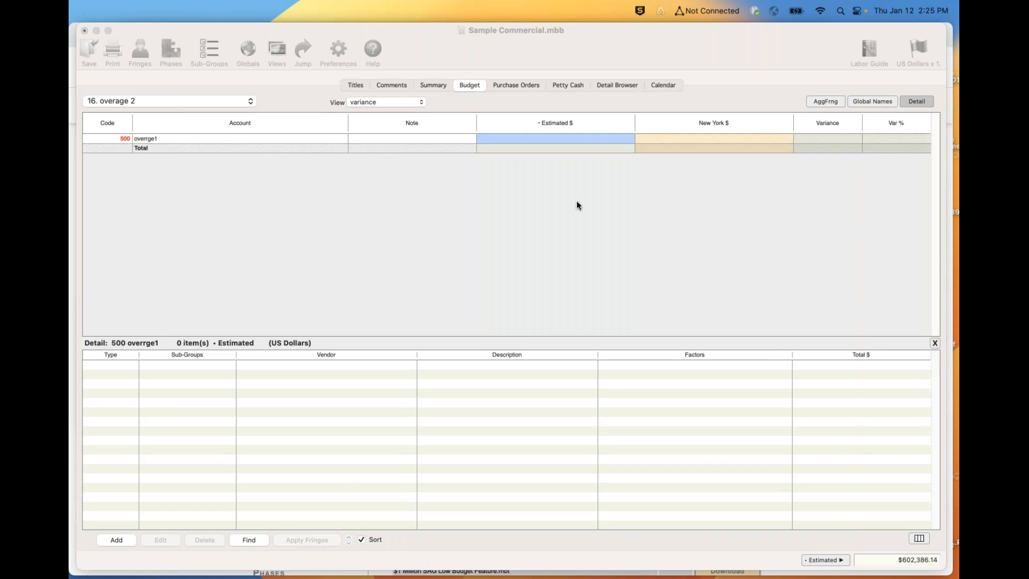
- Return to the budget summary and switch it to the "working" view
click(435, 85)
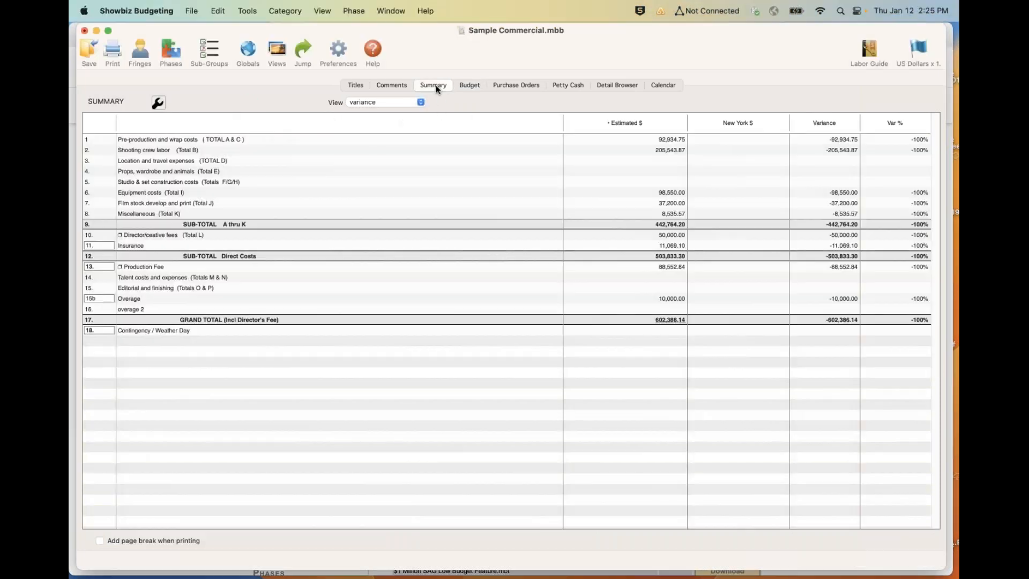
click(717, 179)
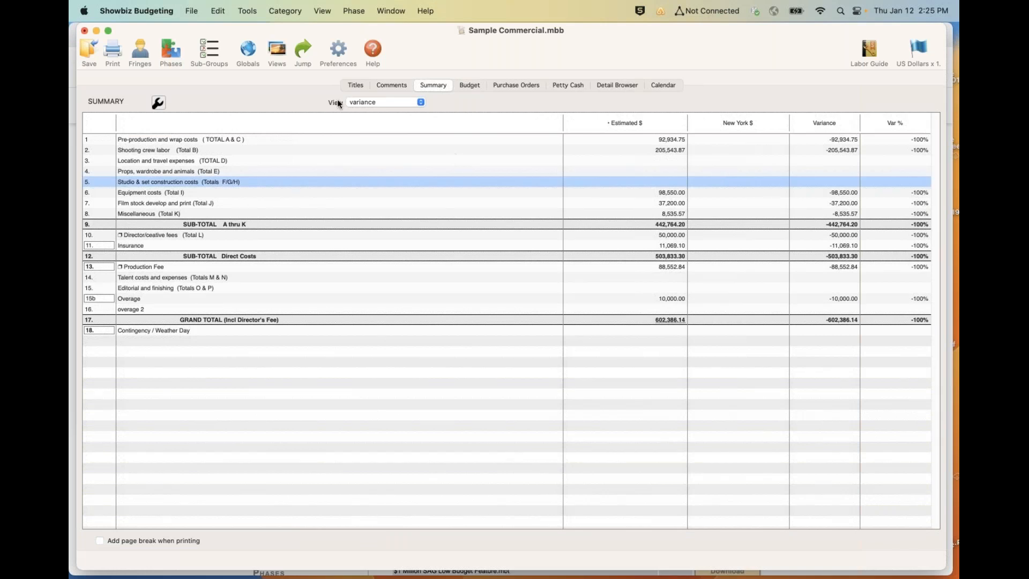
click(368, 101)
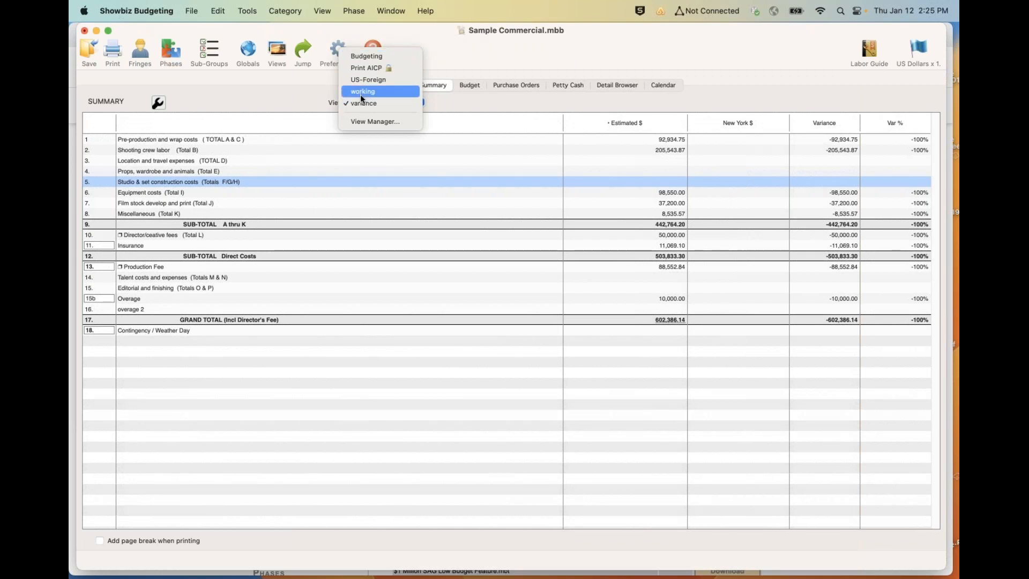
click(360, 93)
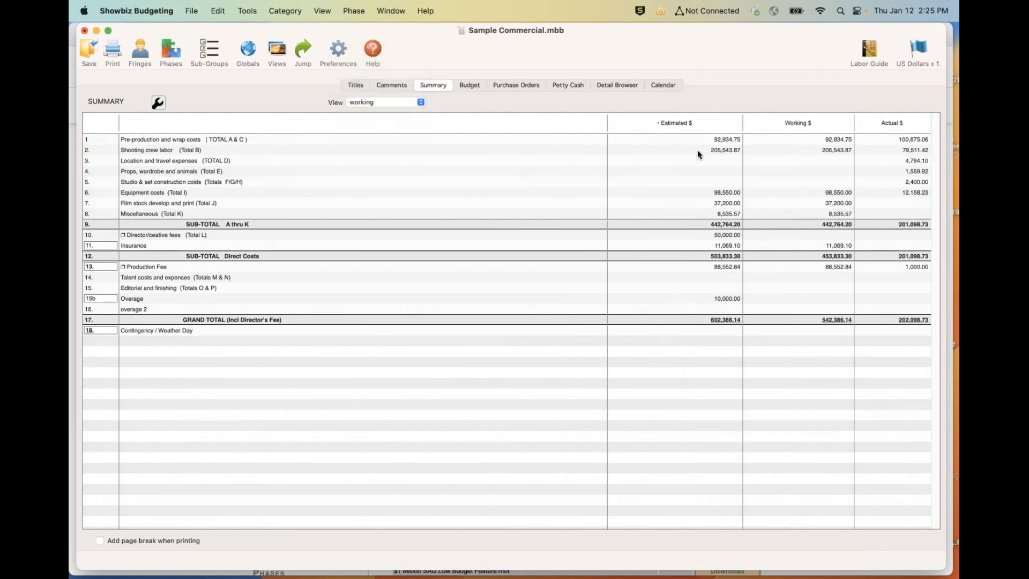
click(796, 140)
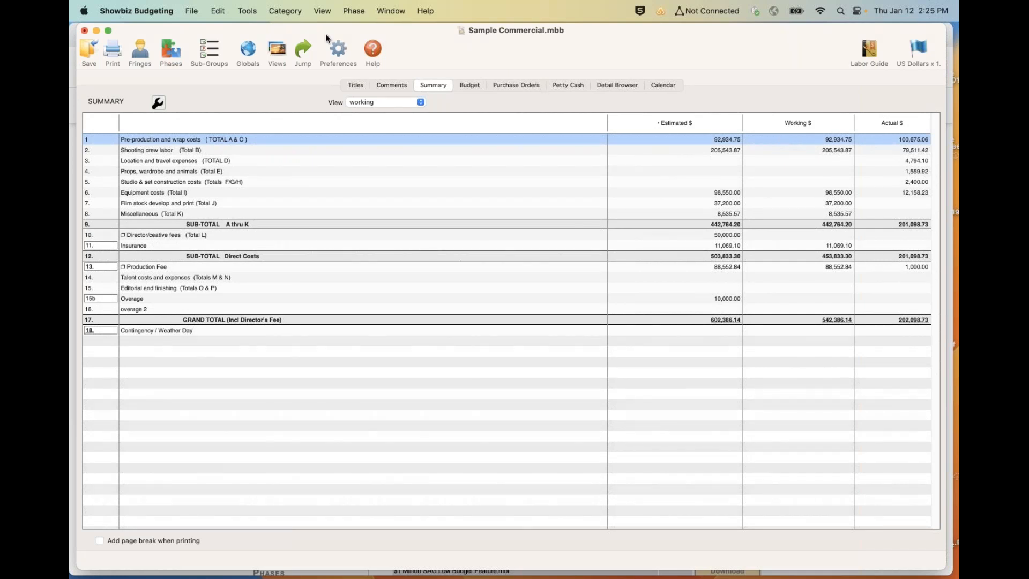
click(354, 11)
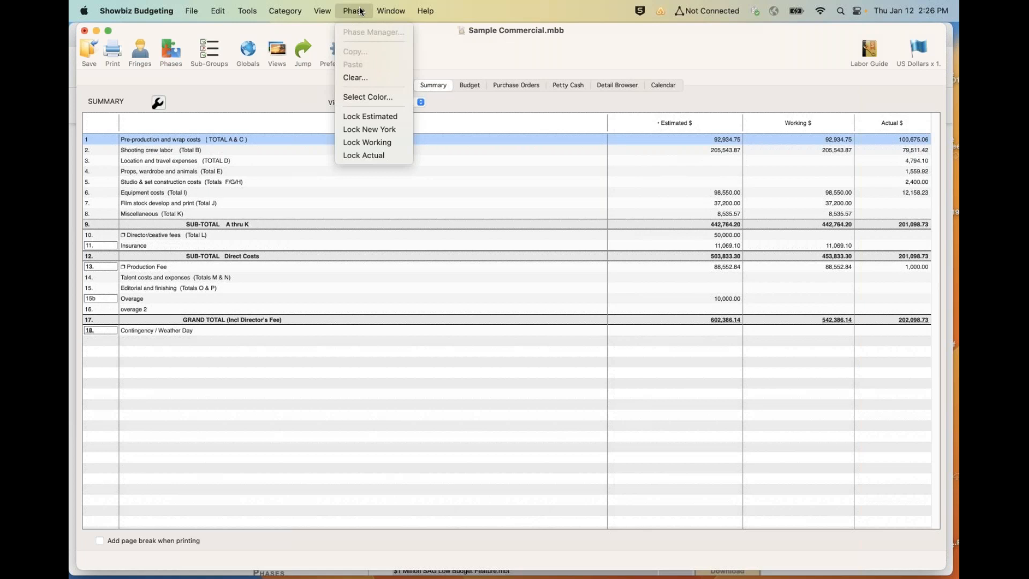
click(364, 202)
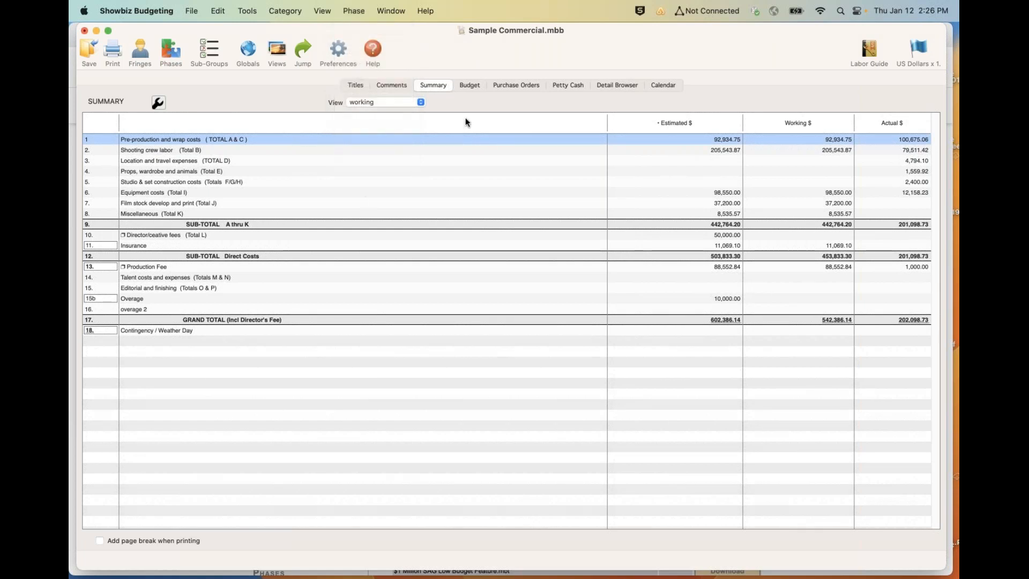
- Show the A CREW - PREPRO AND WRAP category on the budget page
click(469, 85)
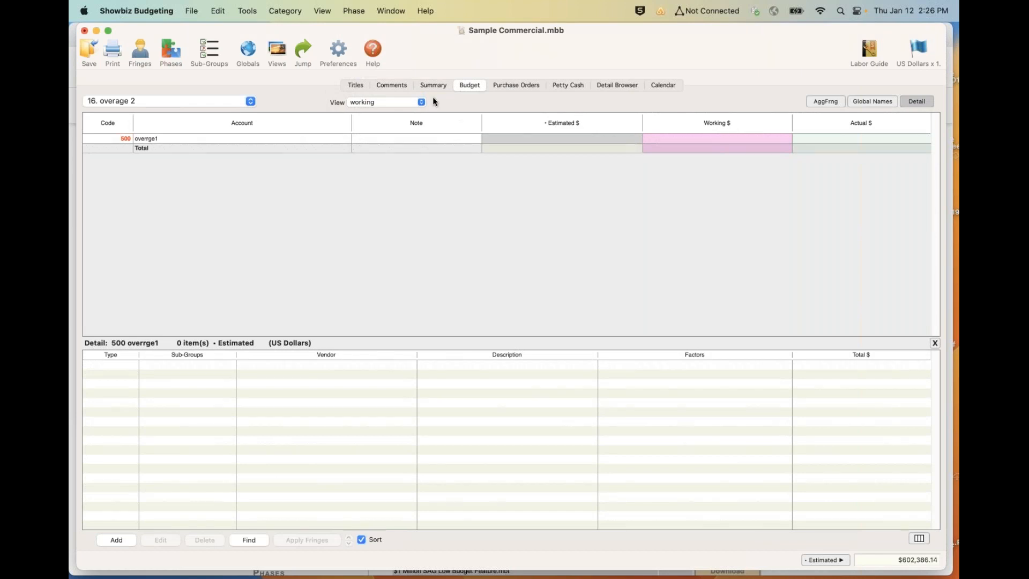
click(197, 97)
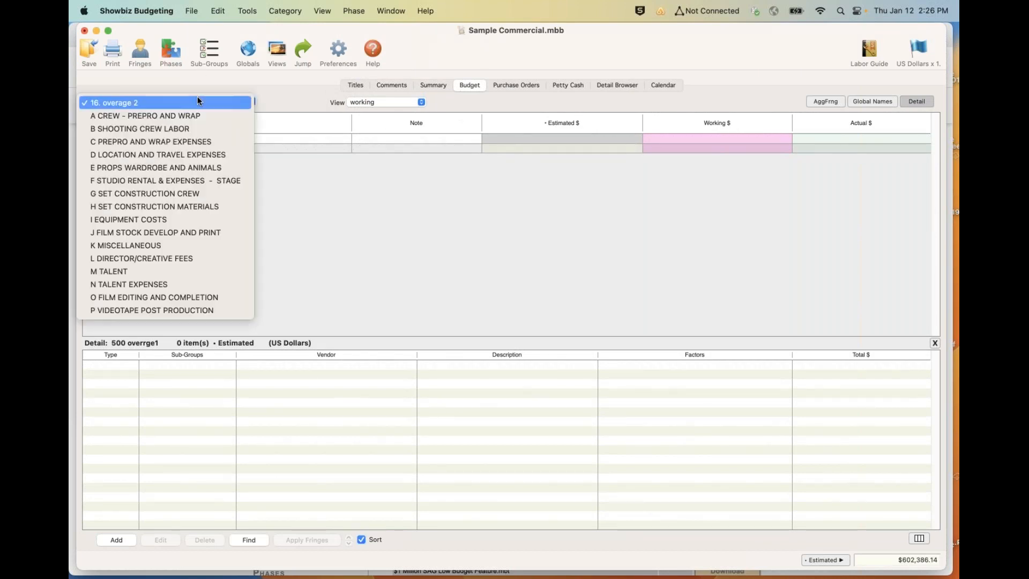
click(169, 119)
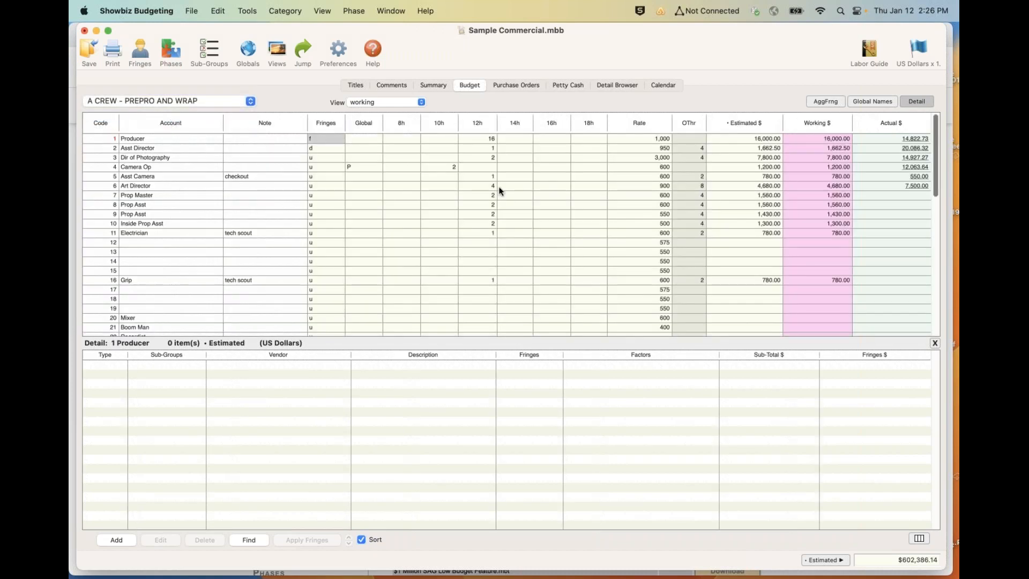
- Copy the Estimated phase's data into the Working phase, overwriting the Working phase's existing data
click(818, 158)
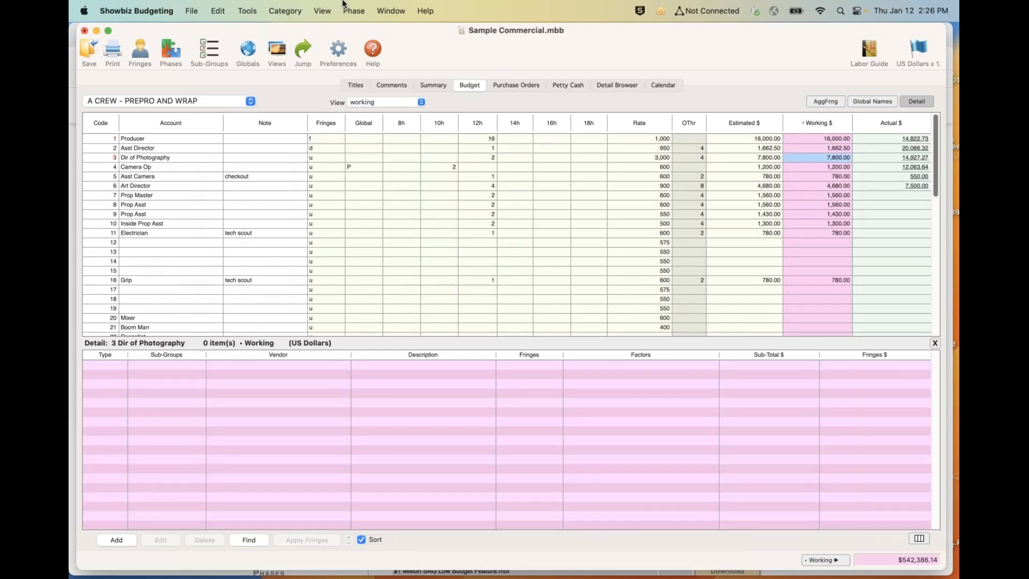
click(356, 8)
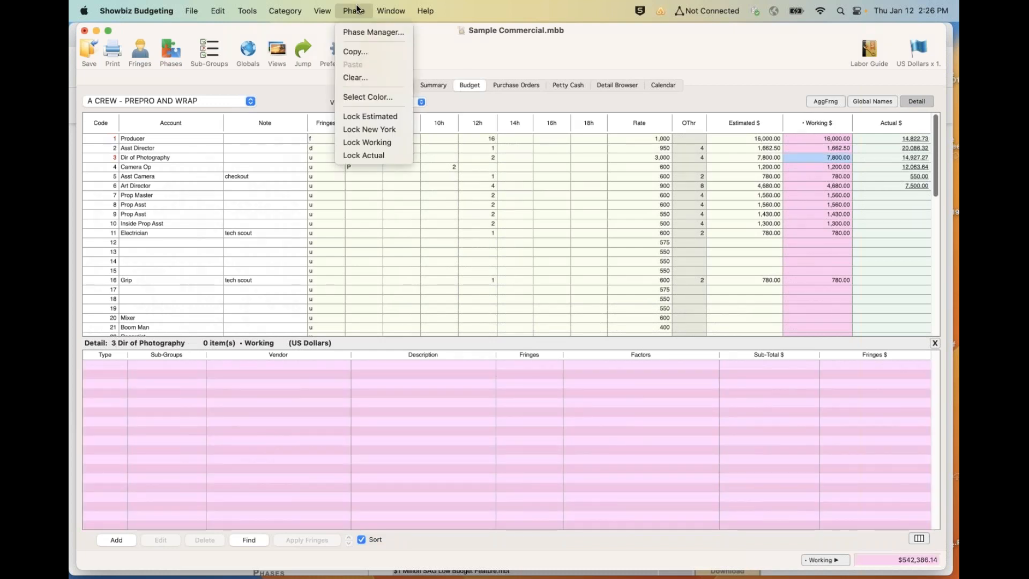
click(355, 50)
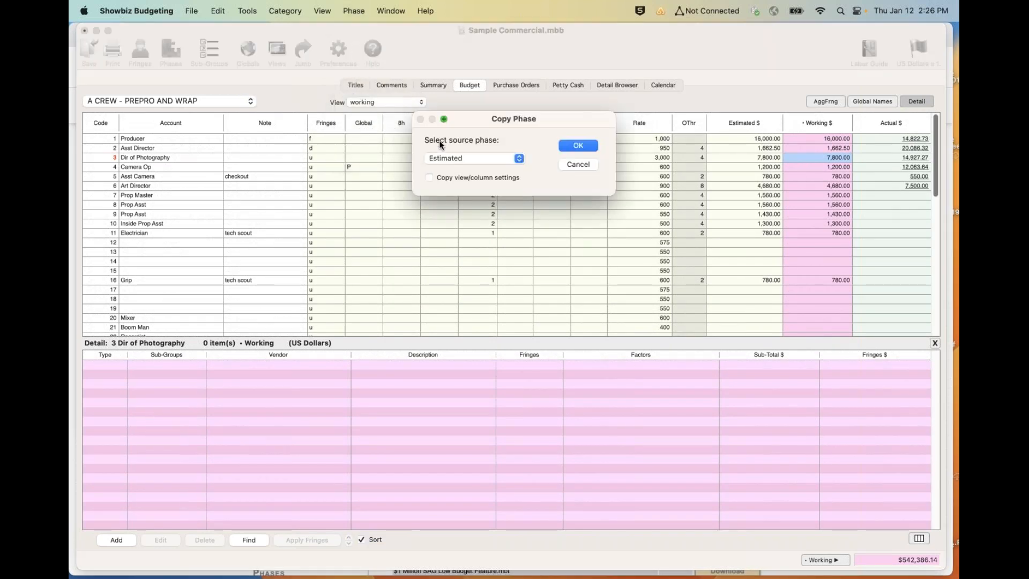
click(562, 147)
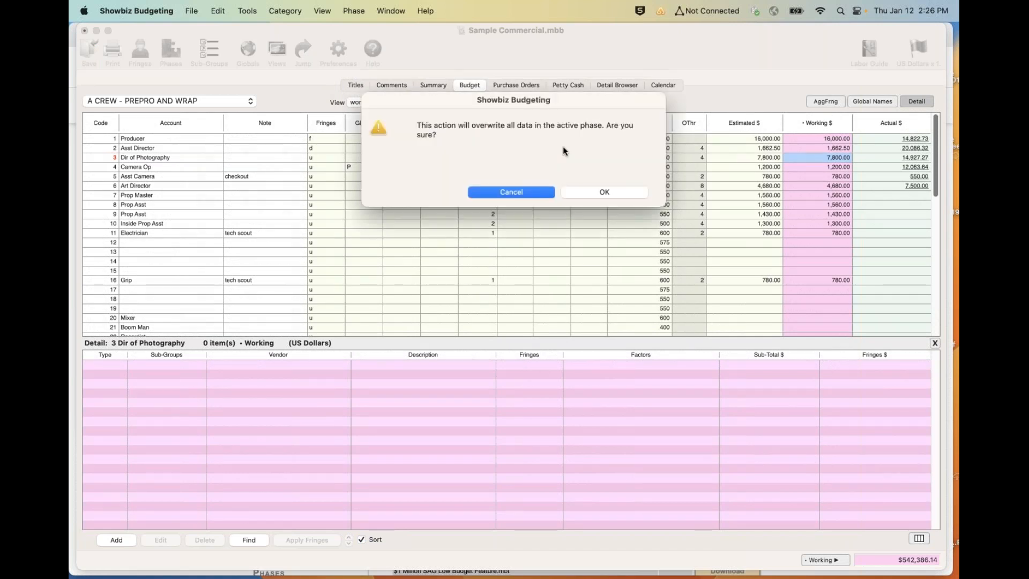
click(602, 192)
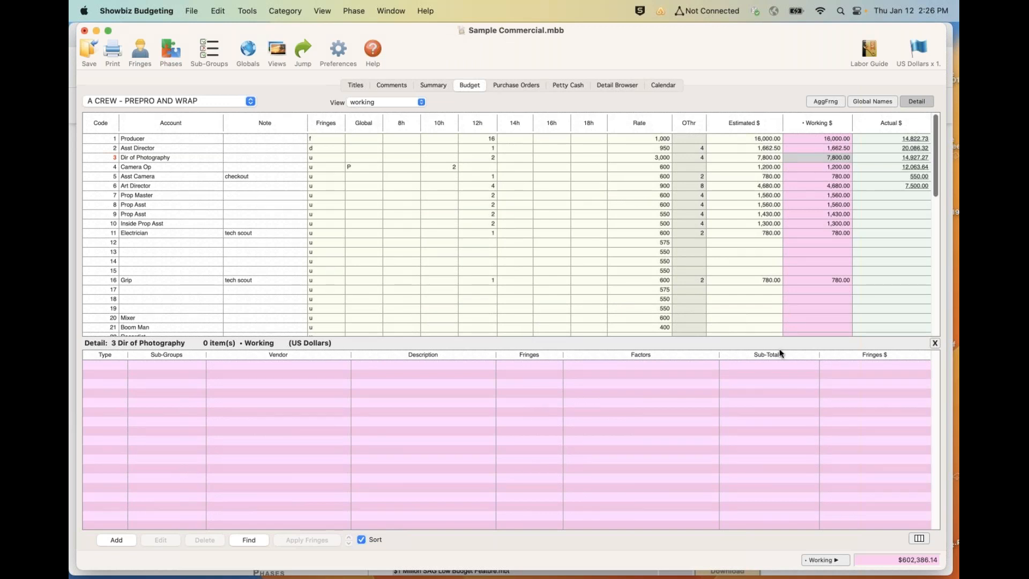
double_click(776, 366)
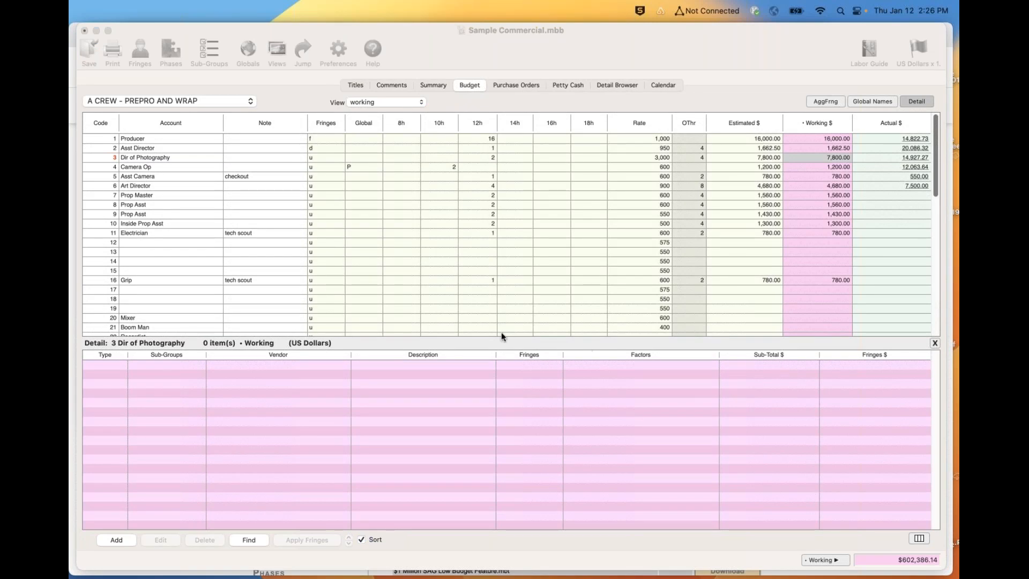
- Switch the A CREW - PREPRO AND WRAP page to the Budgeting view and return to the budget summary
click(473, 318)
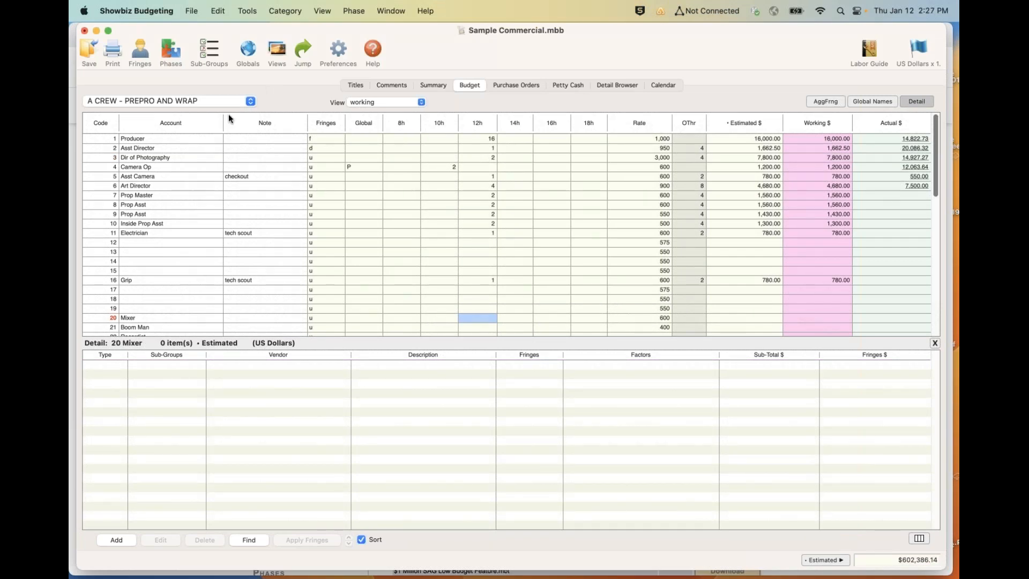
click(387, 103)
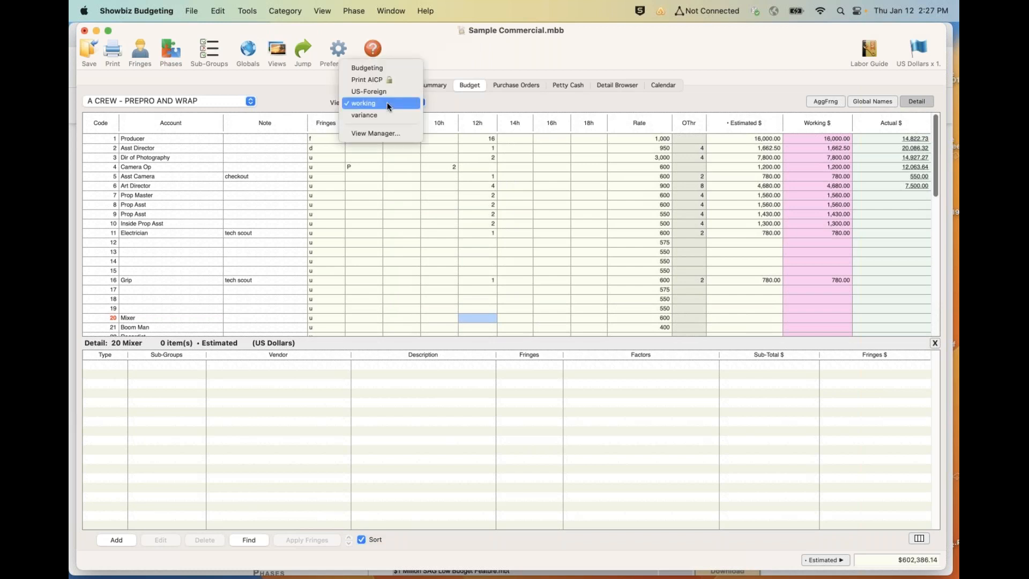
click(381, 68)
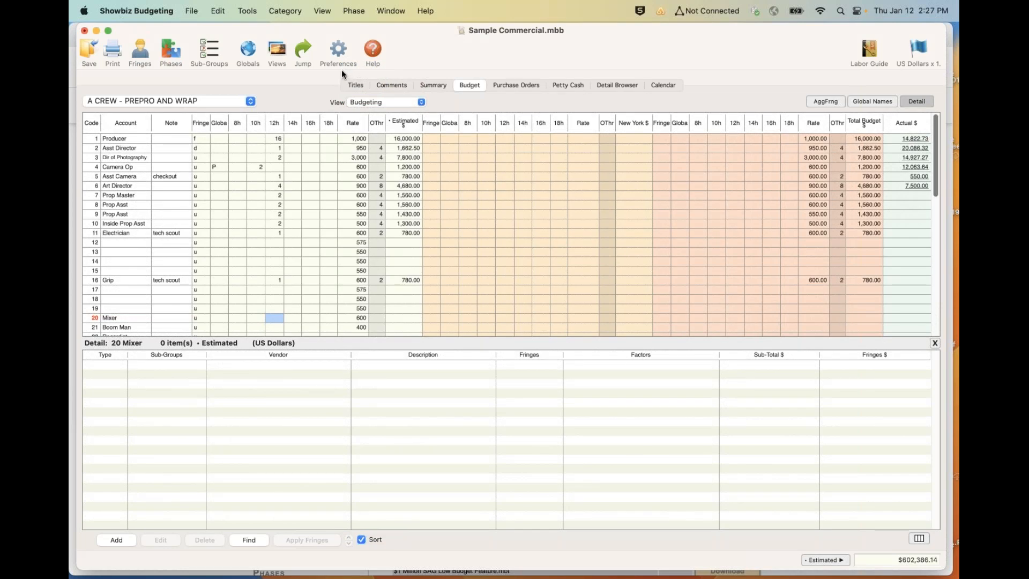
click(432, 87)
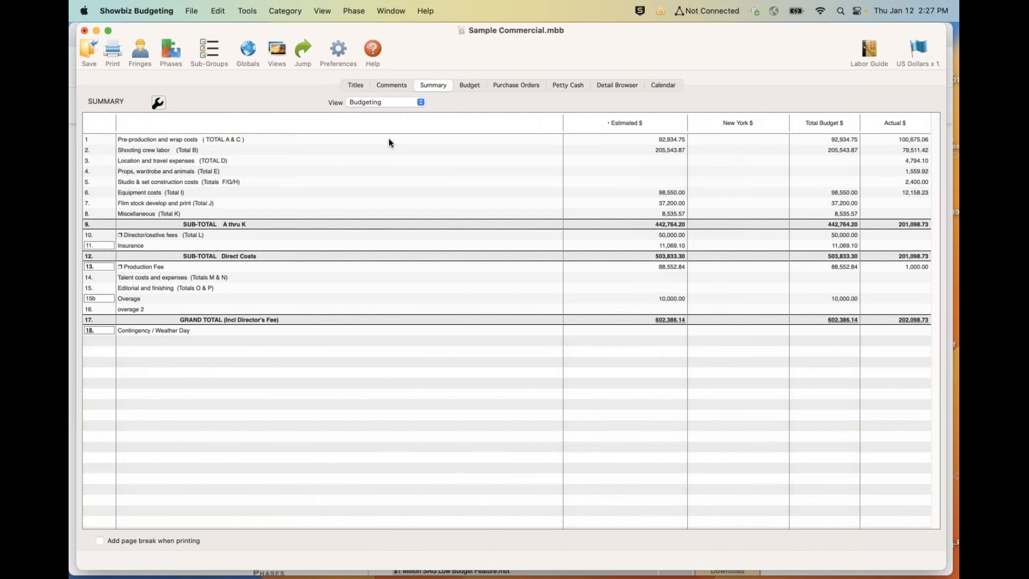
click(215, 11)
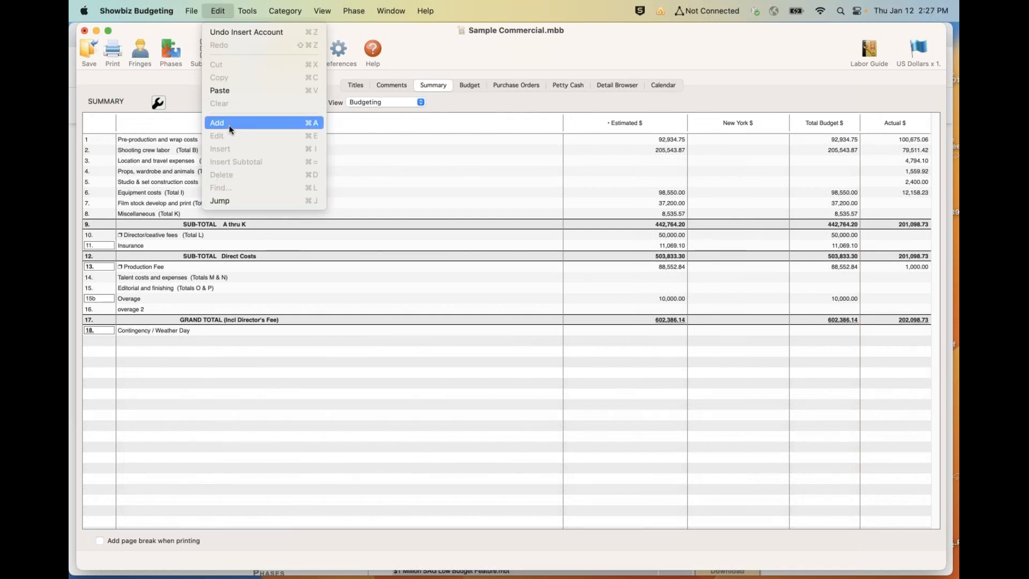
click(444, 226)
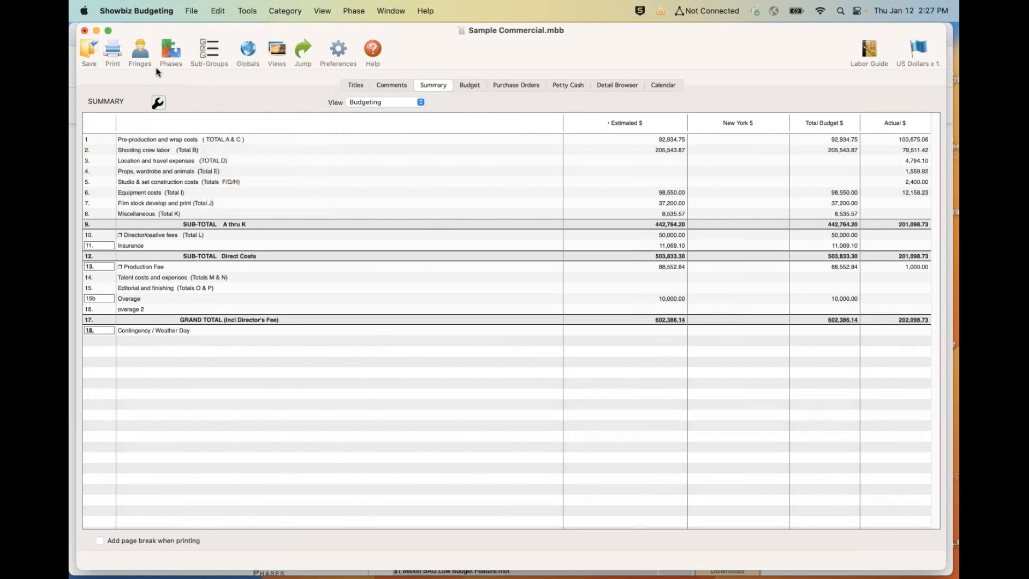
- Add an Estimates phase named "London" with British Pounds as native currency, displayed in the current view
click(163, 55)
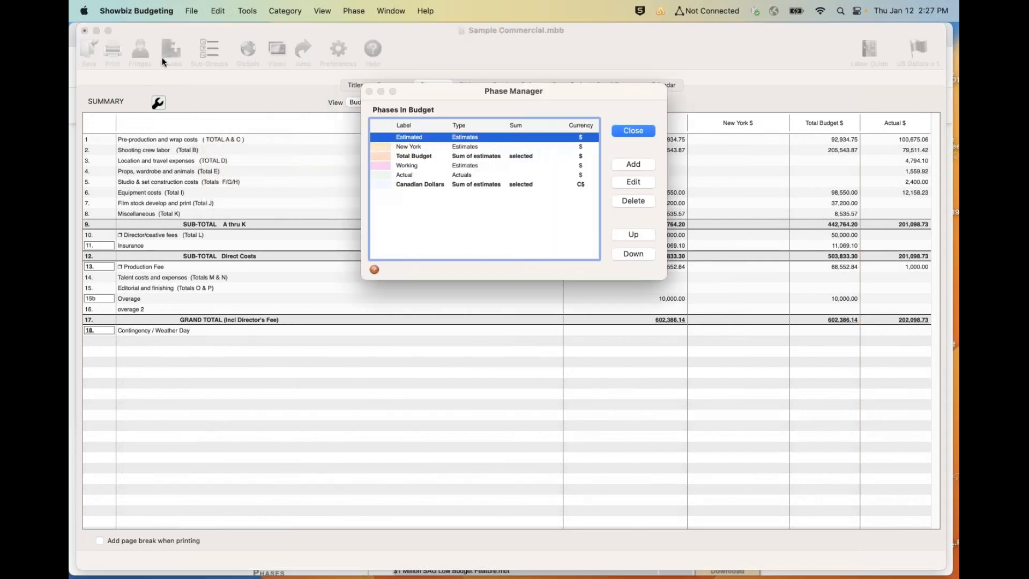
click(628, 167)
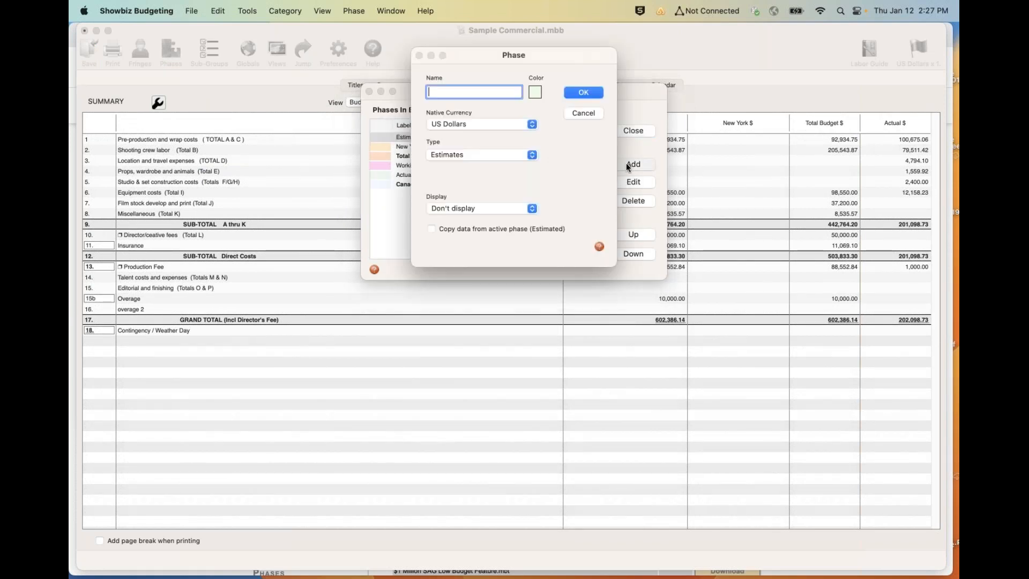
text(London)
click(476, 123)
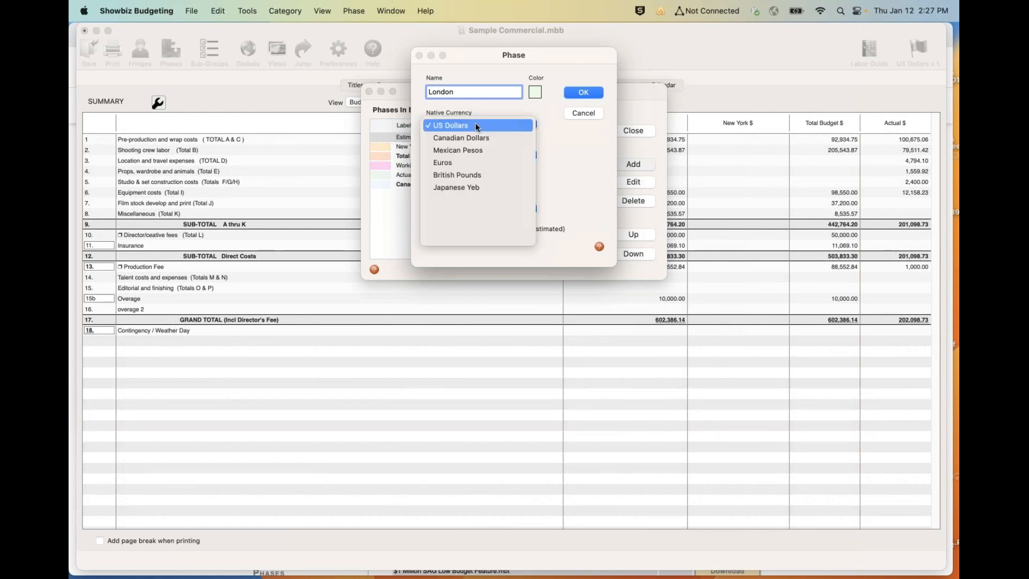
click(458, 175)
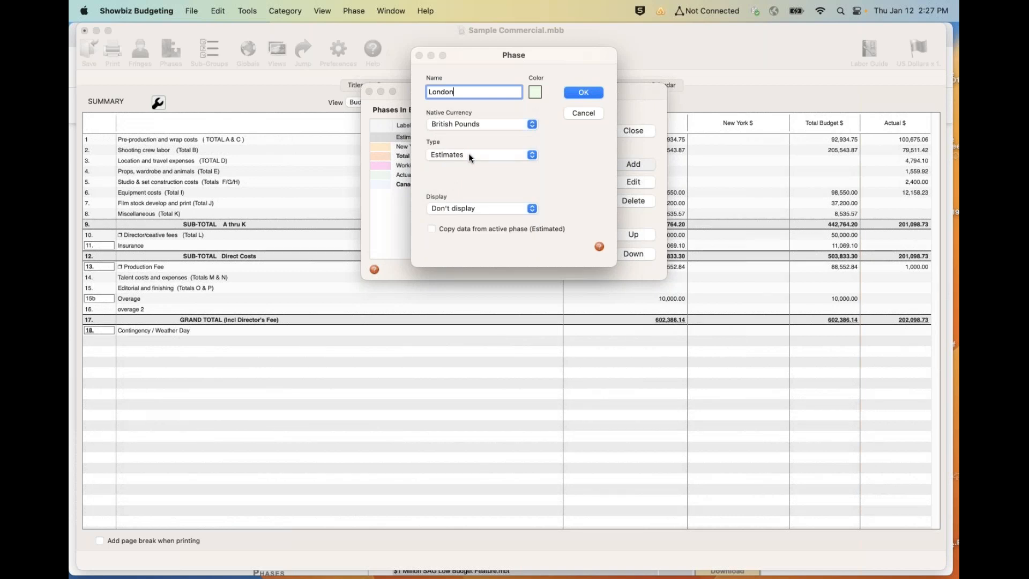
click(471, 209)
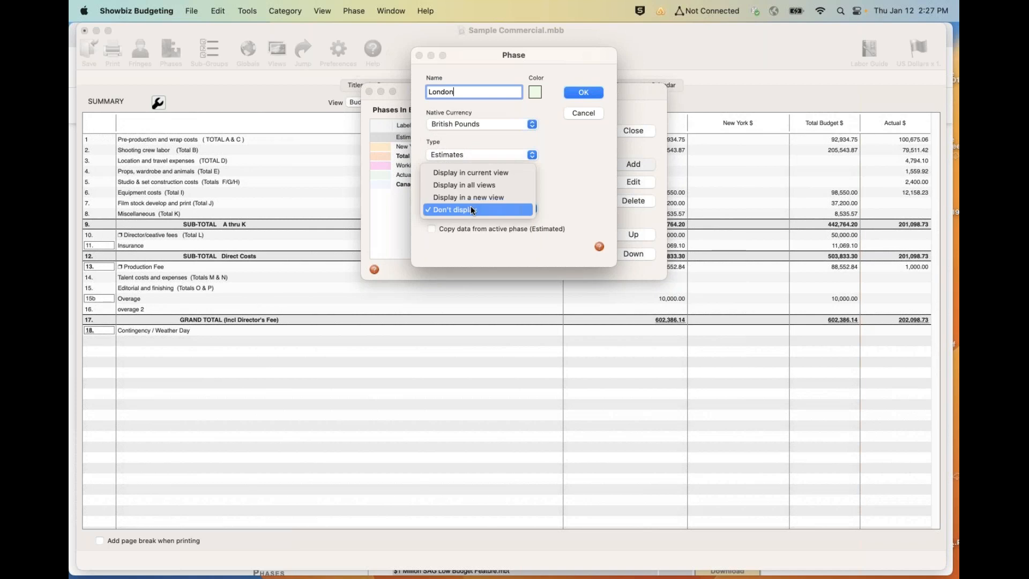
click(477, 172)
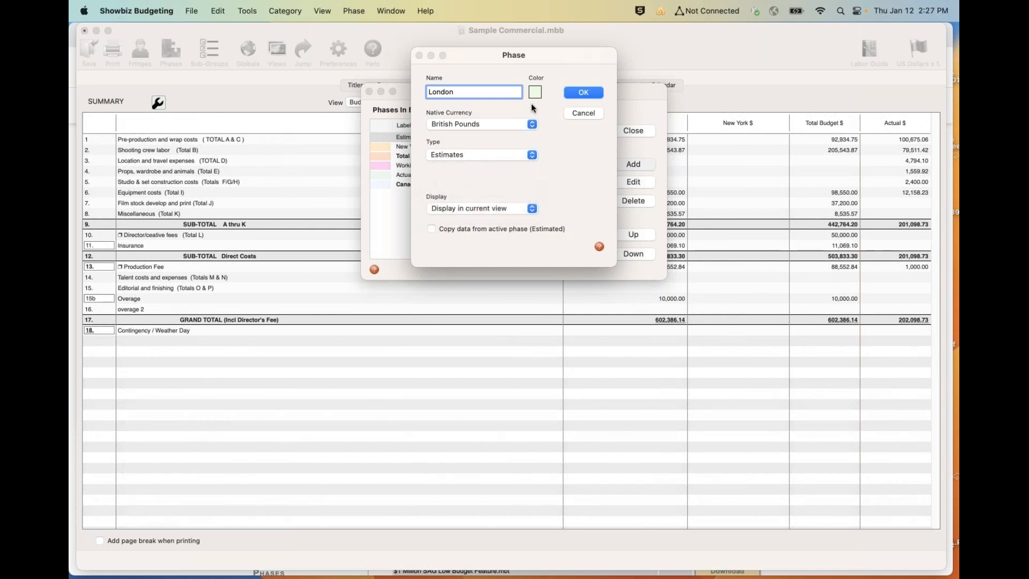
click(571, 95)
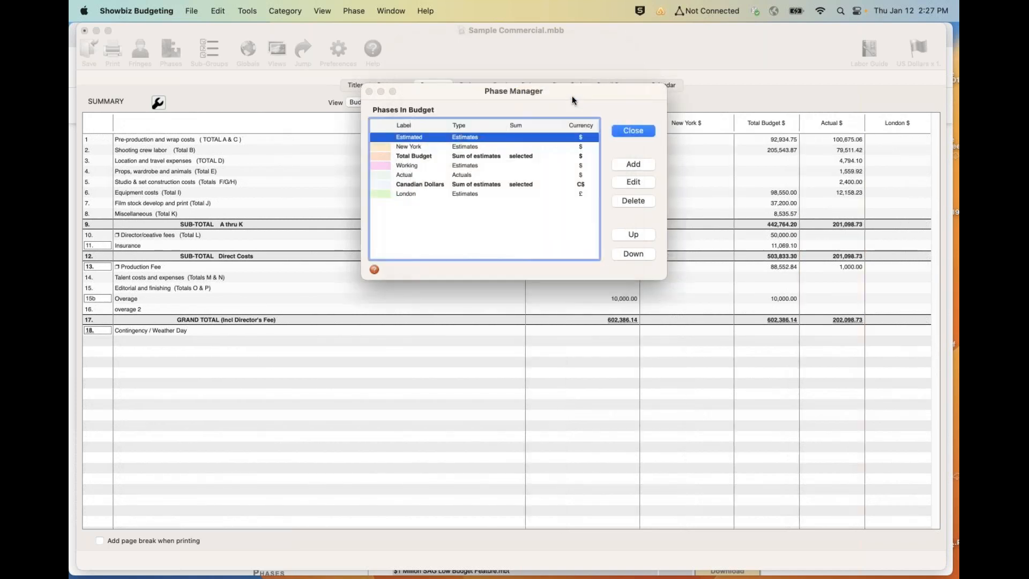
click(620, 129)
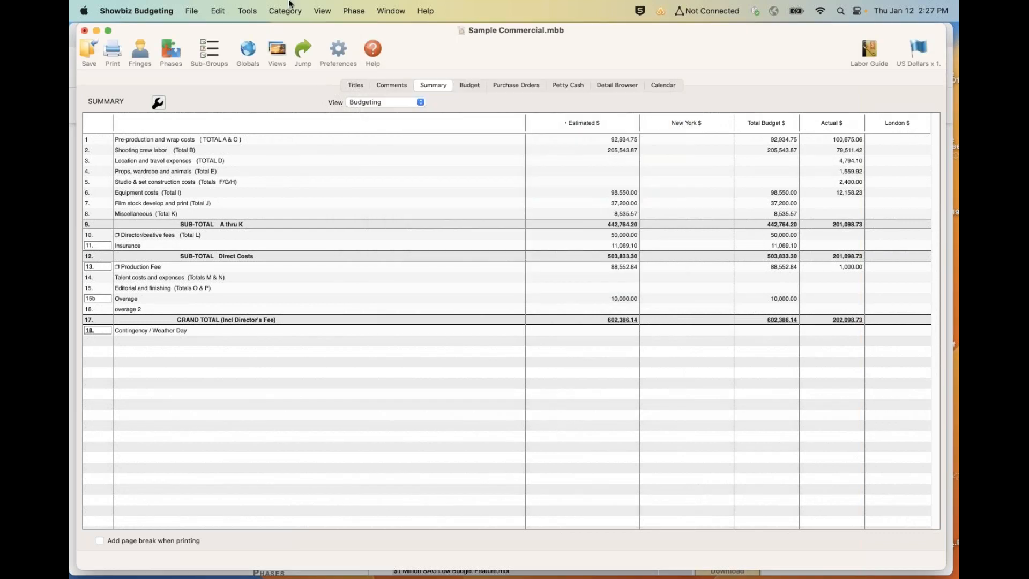
- Set the budget's currency option to display amounts in native currencies
click(246, 11)
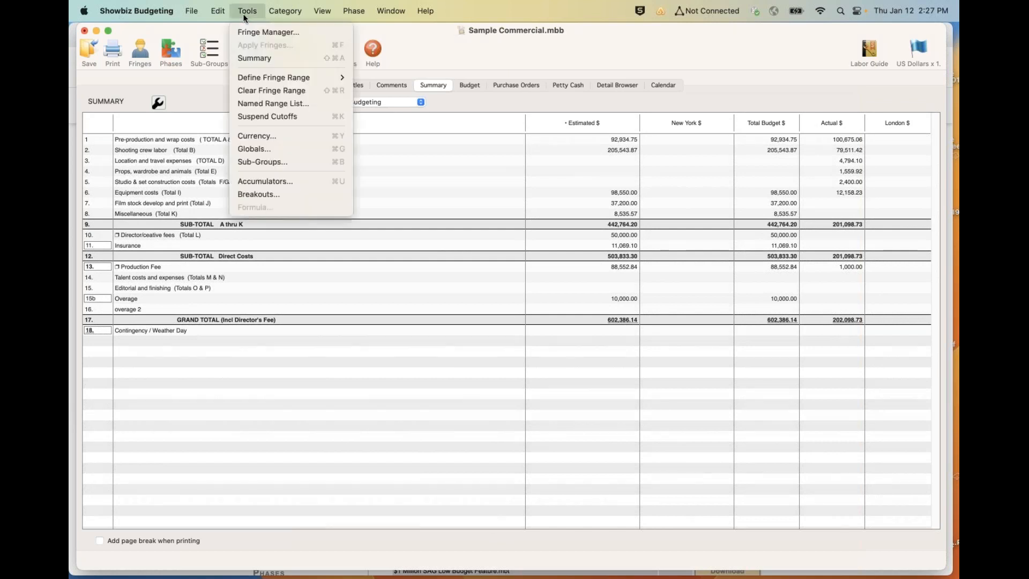
click(245, 141)
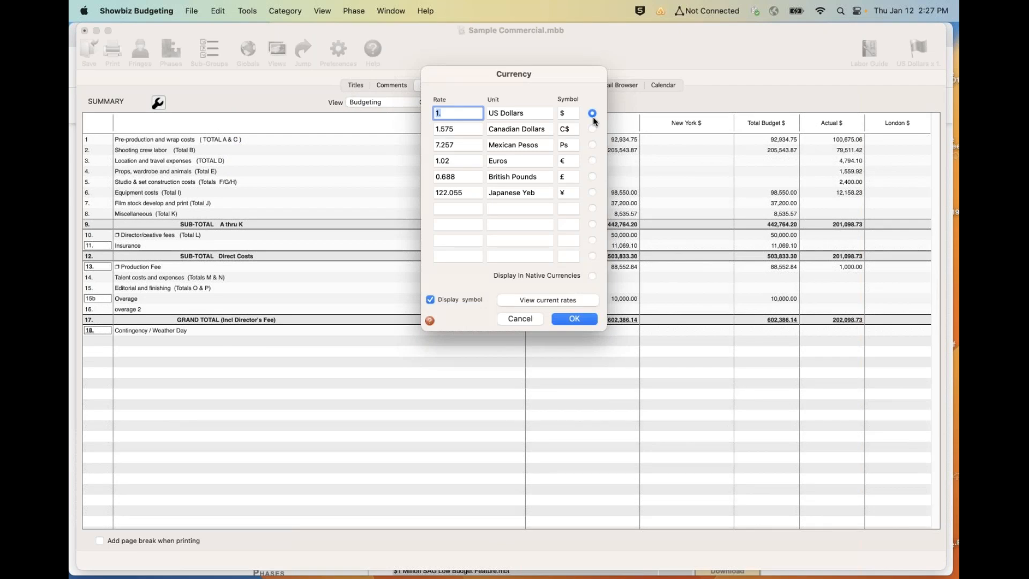
click(592, 276)
click(567, 319)
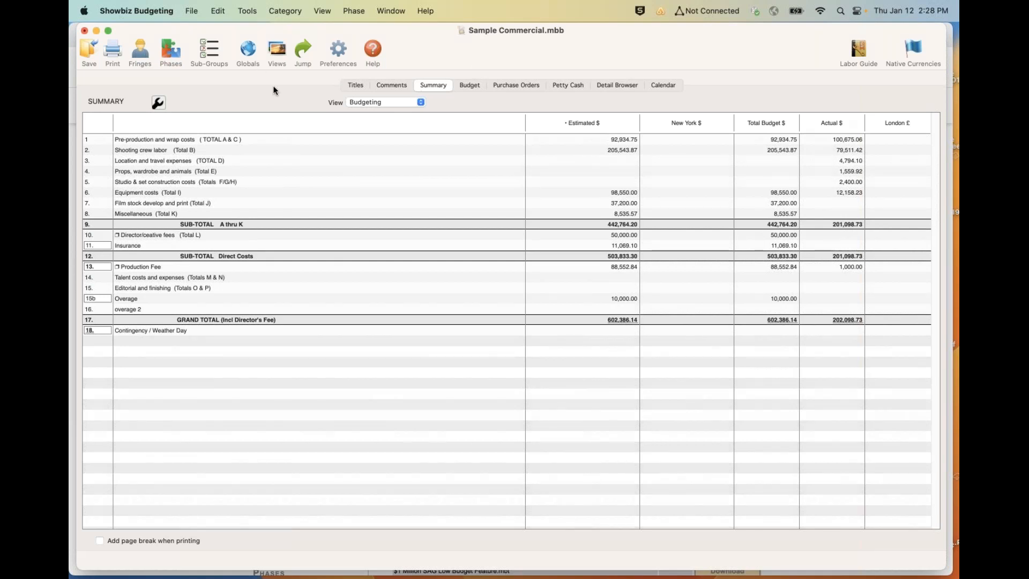
- Review which phases the Canadian Dollars phase sums and its native currency, keeping its settings
click(171, 49)
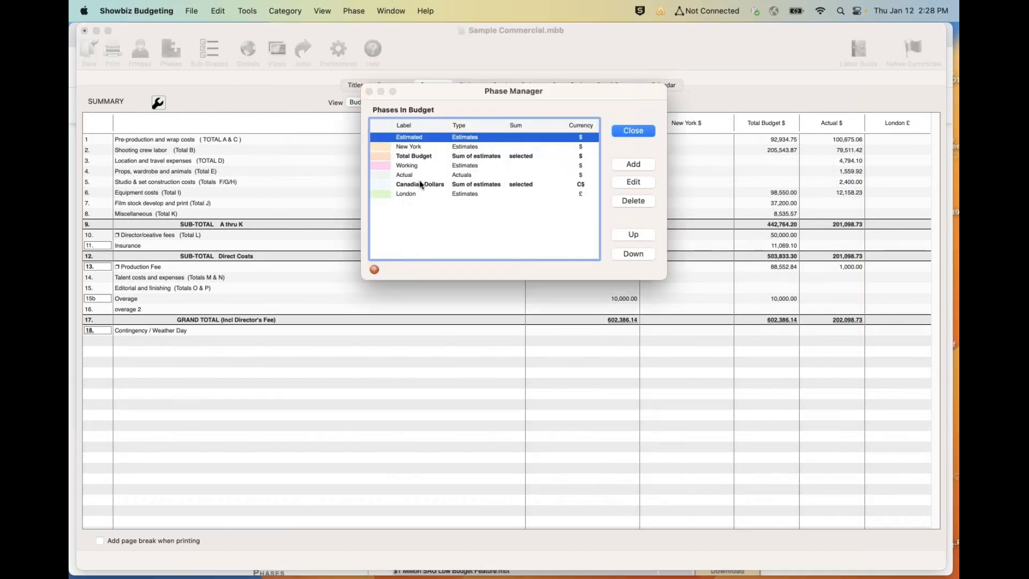
click(420, 184)
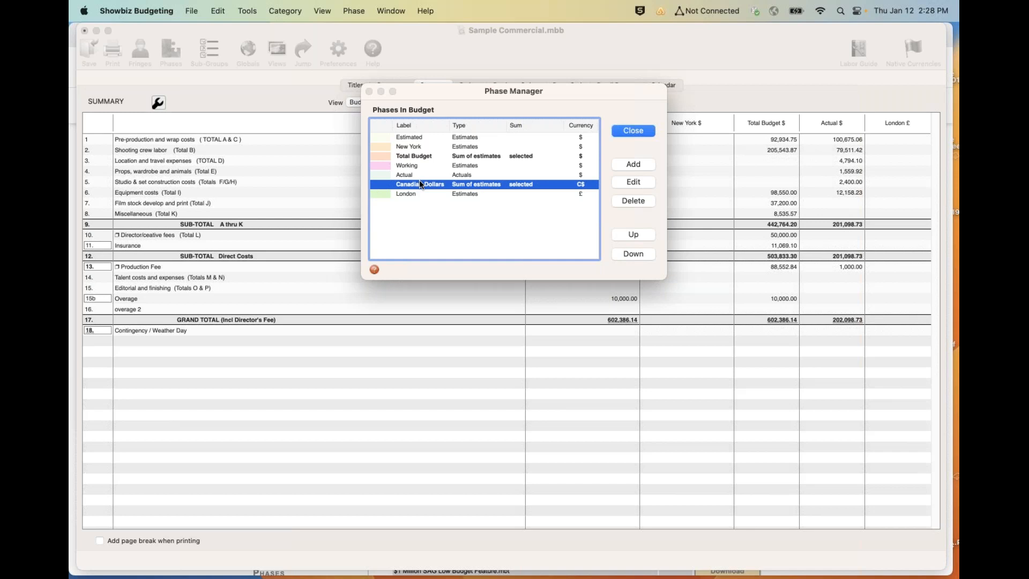
double_click(419, 184)
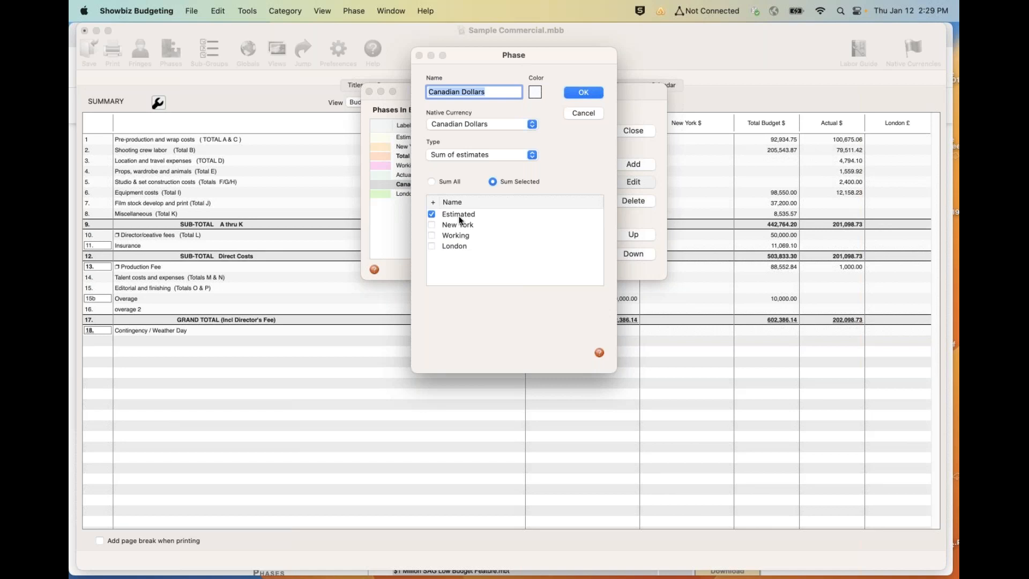
click(585, 94)
click(638, 131)
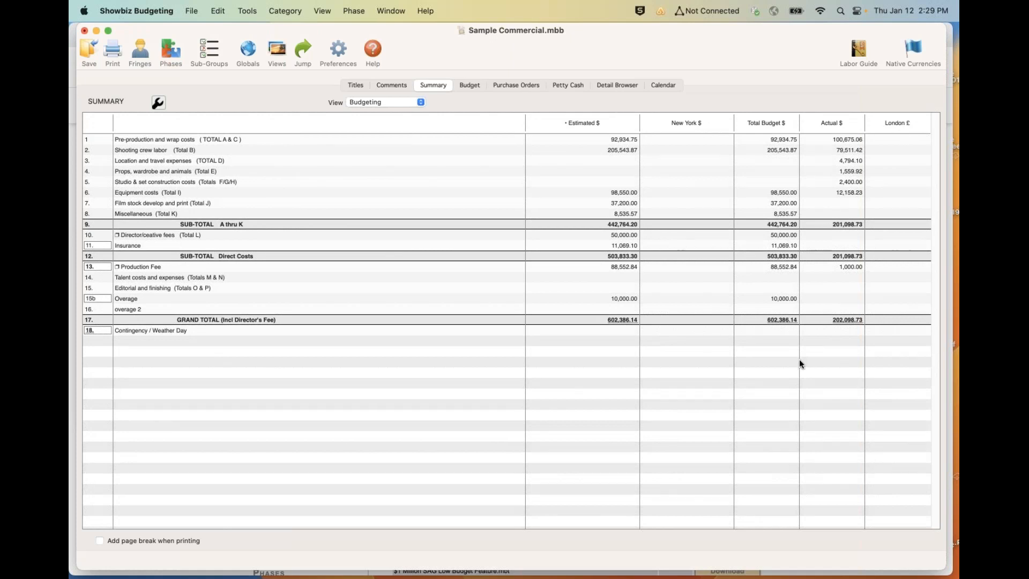
- Show the A CREW - PREPRO AND WRAP budget page and isolate the Estimated phase from the Producer row
key(super+Tab)
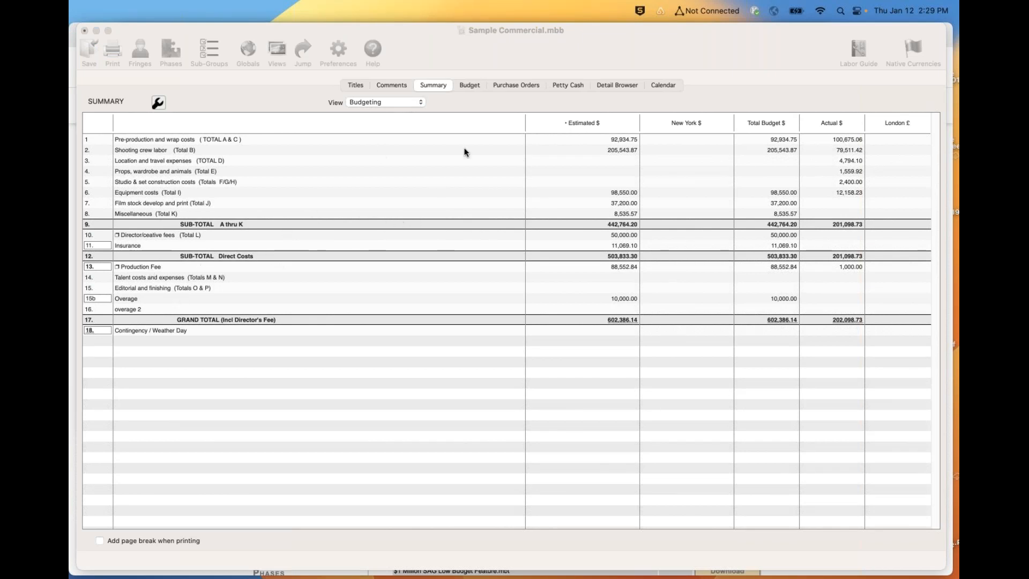
click(466, 85)
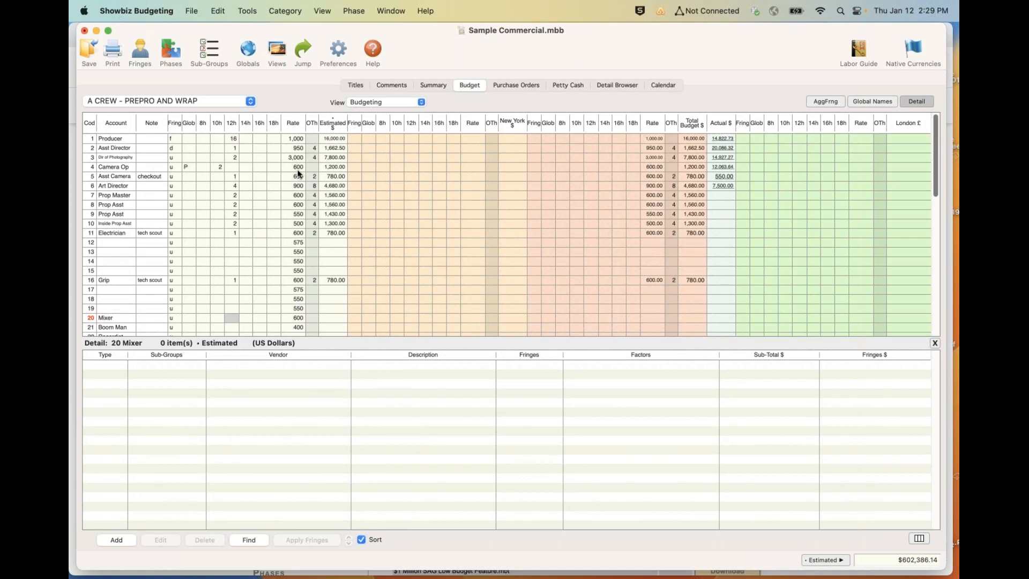
click(324, 137)
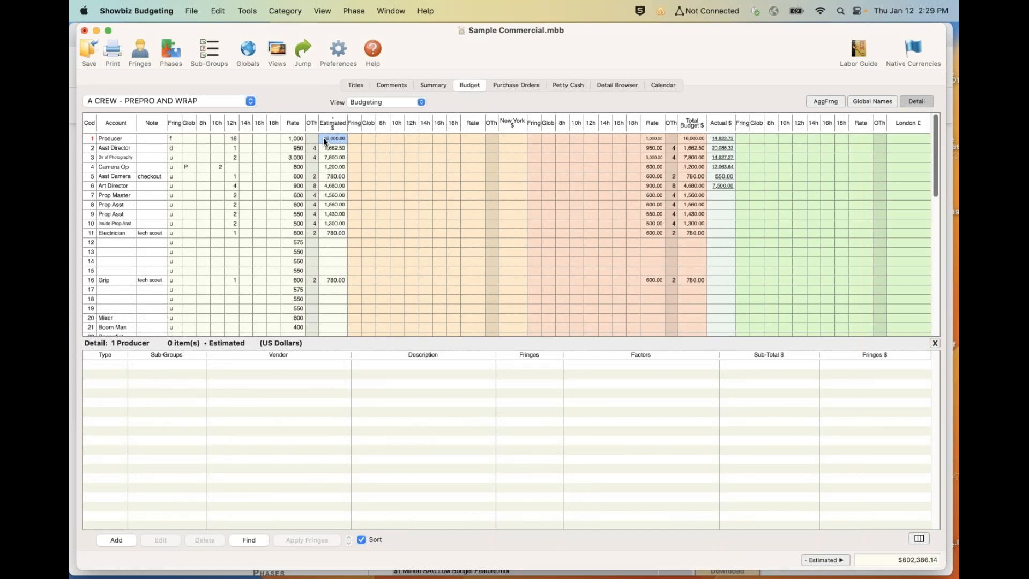
key(super+l)
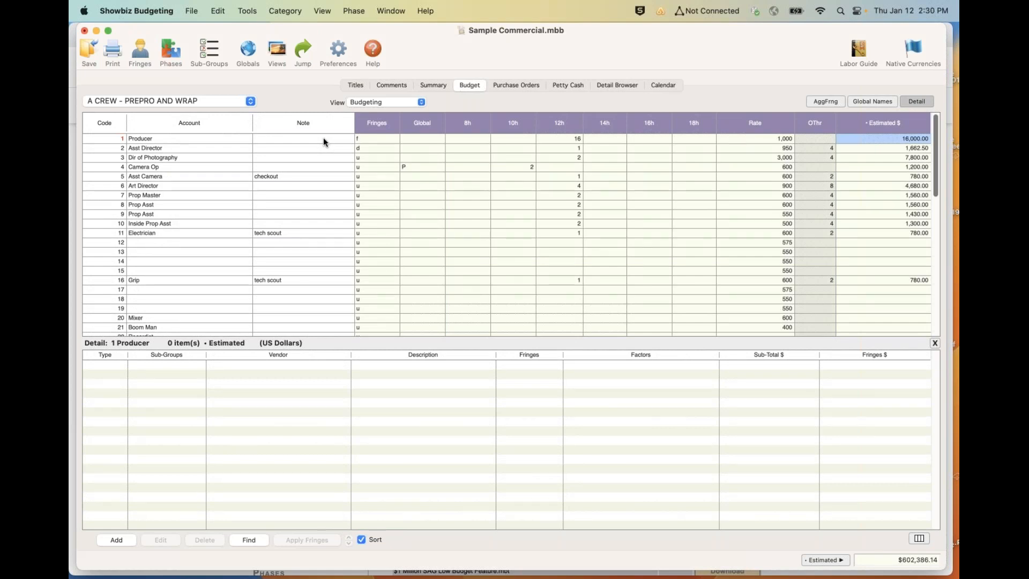
click(317, 10)
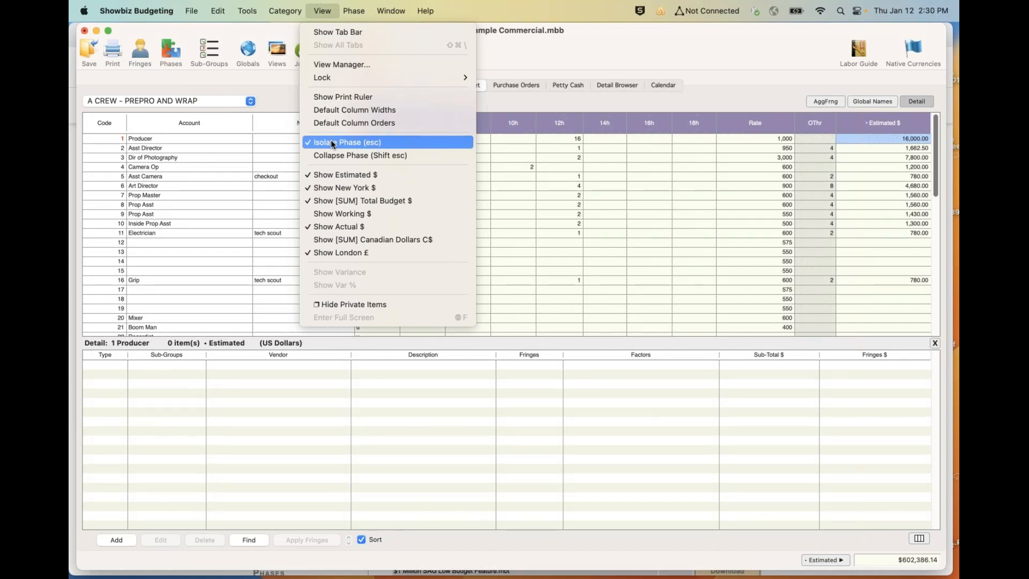
click(532, 199)
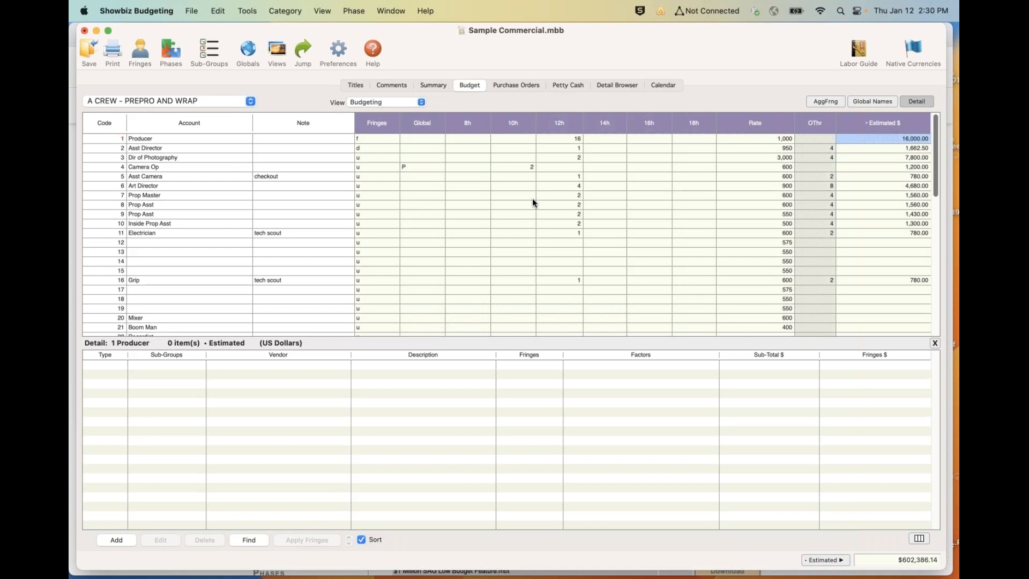
- Open the Non Union fringe's settings in the Fringe Manager
click(141, 53)
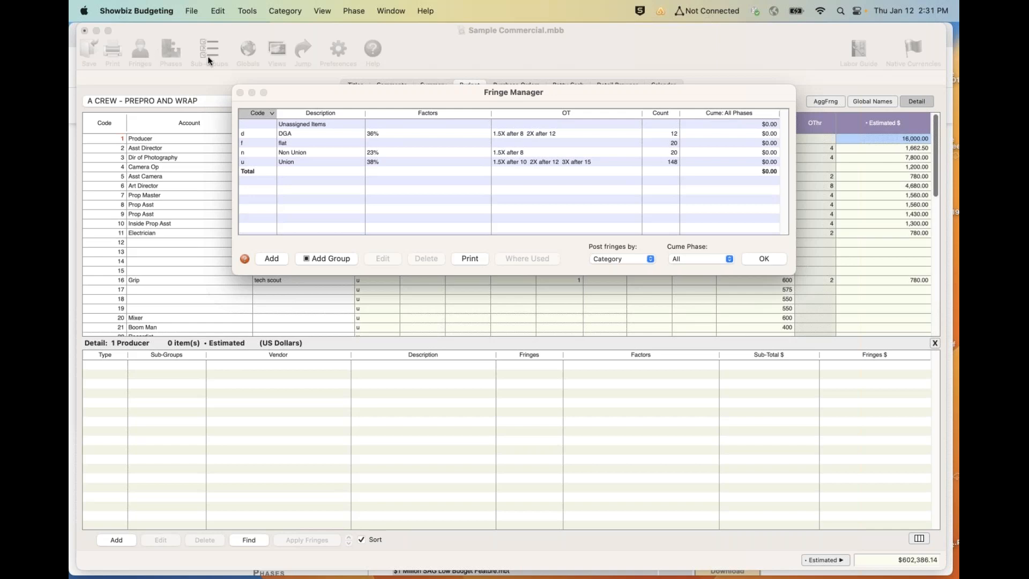
click(318, 154)
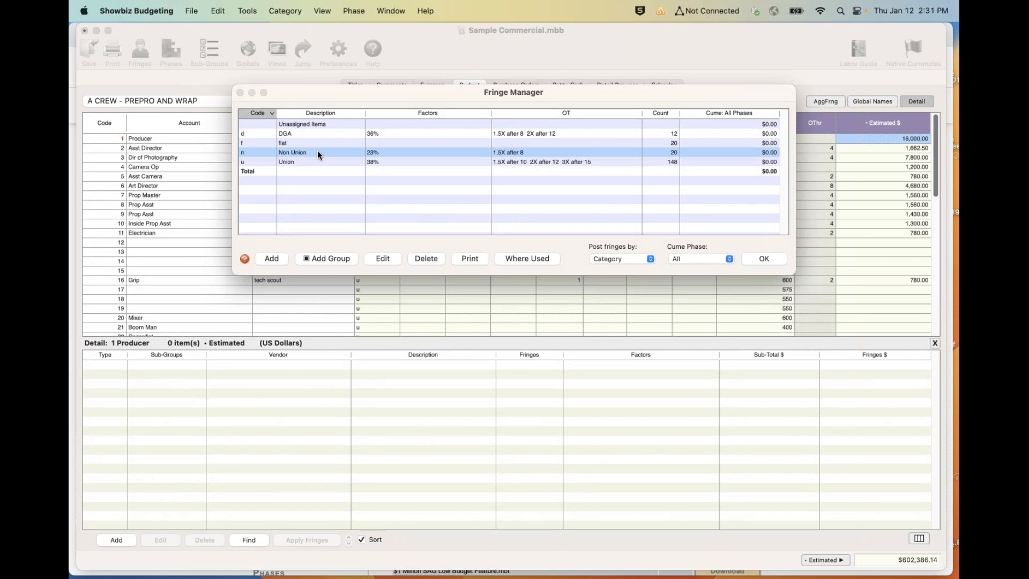
double_click(317, 153)
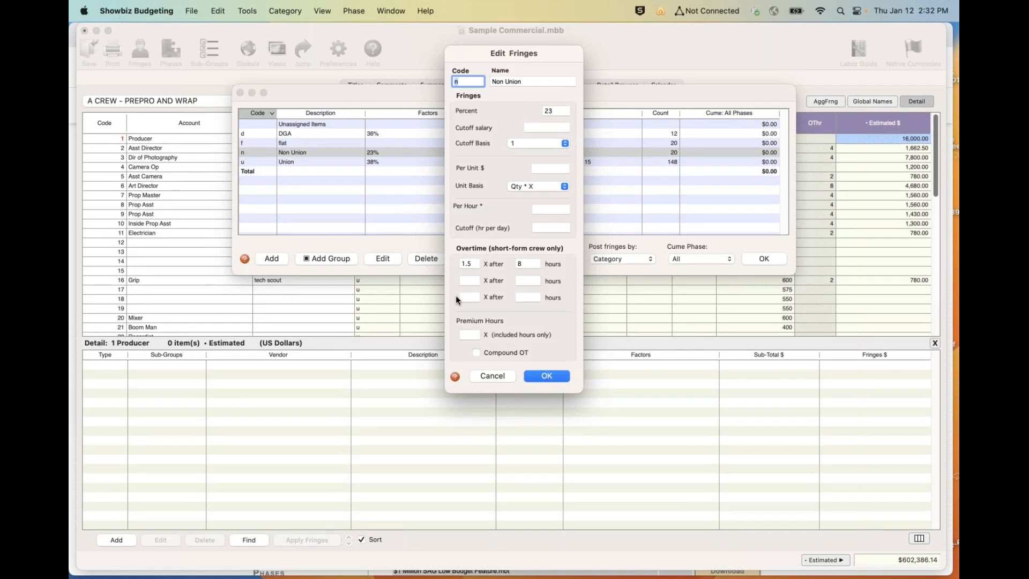
- Extend the Non Union fringe's overtime with 2X after 10 hours and 3X after 15 hours, and save it
click(469, 280)
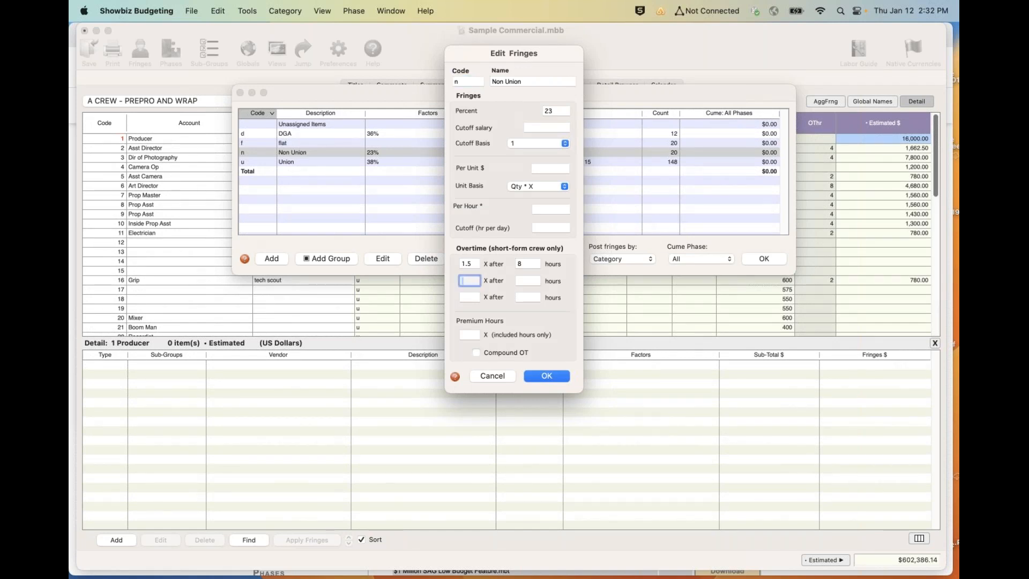
text(2)
key(Tab)
text(10)
key(Tab)
text(3)
key(Tab)
text(15)
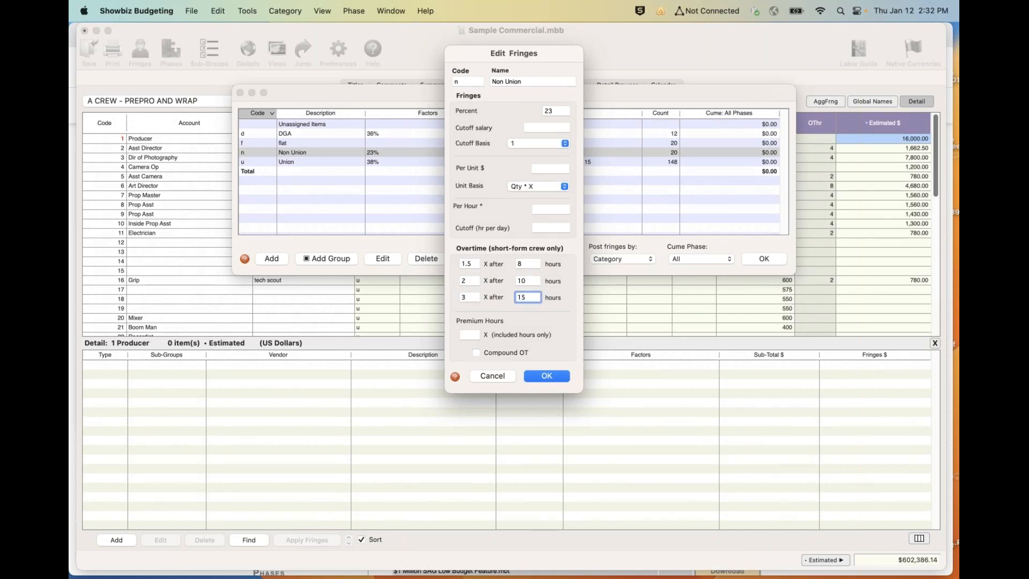
click(546, 376)
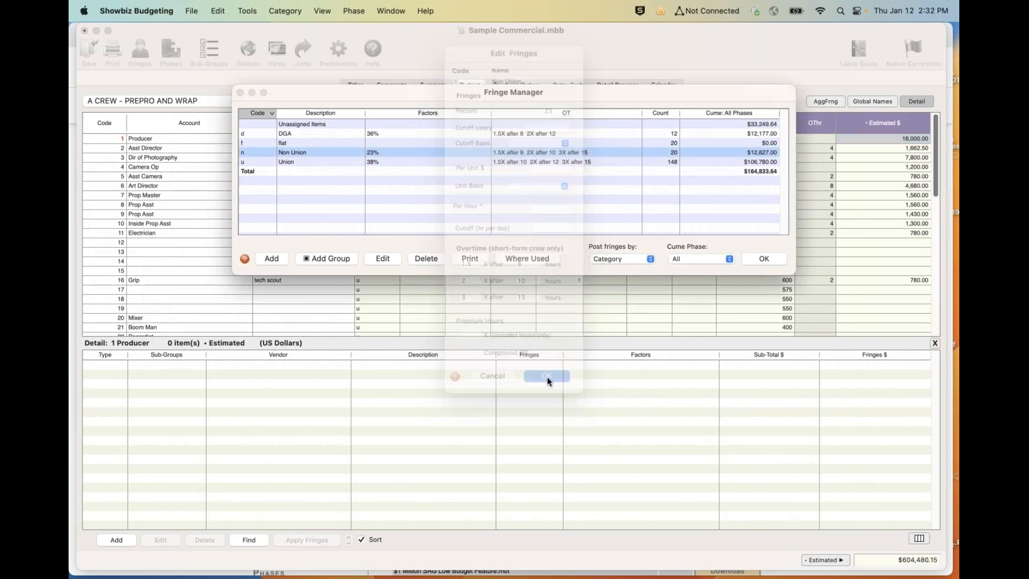
- Review the Union fringe's percentage and overtime settings, keeping them as they are, and close the Fringe Manager
double_click(307, 161)
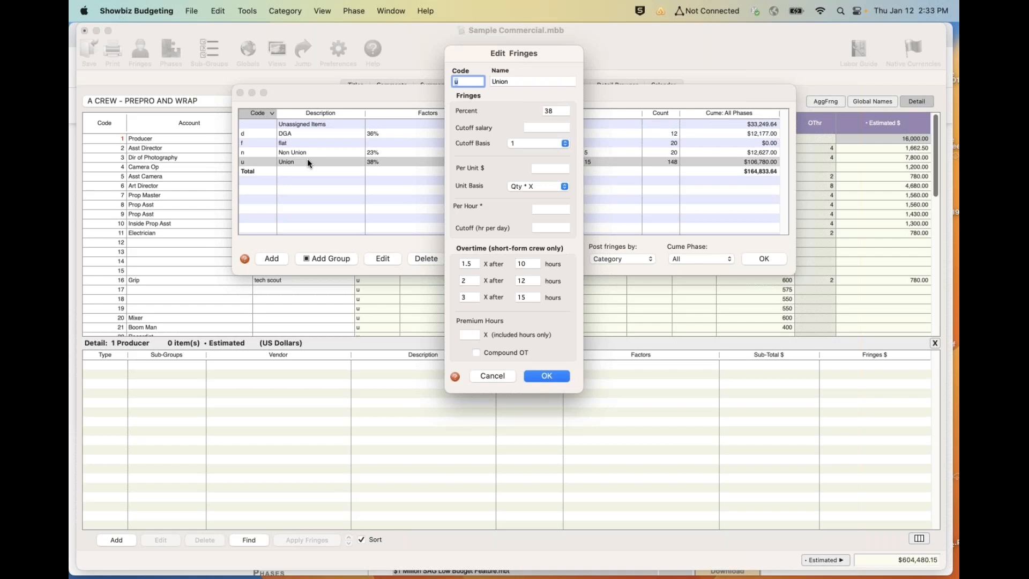
click(544, 375)
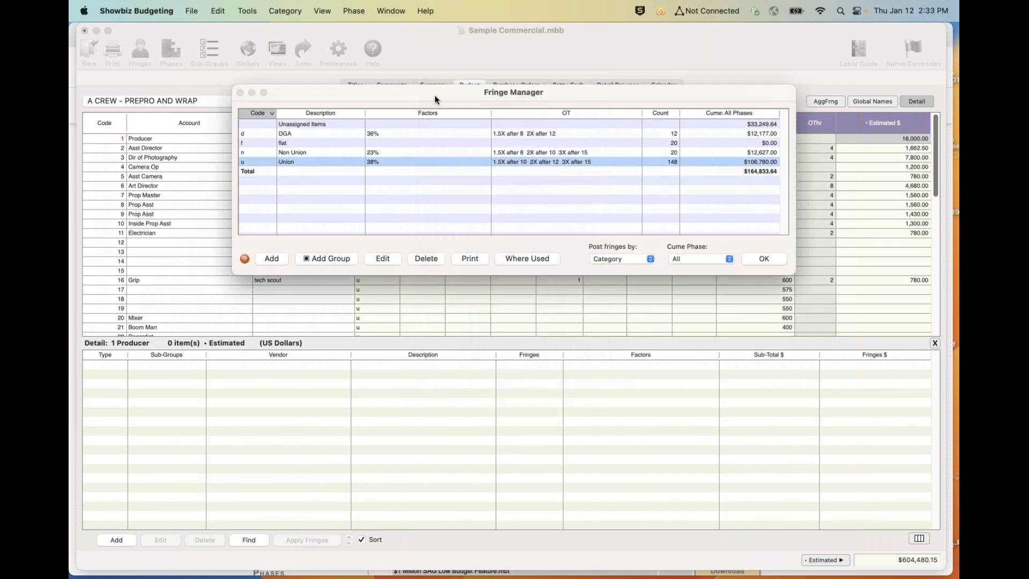
drag(435, 94, 323, 60)
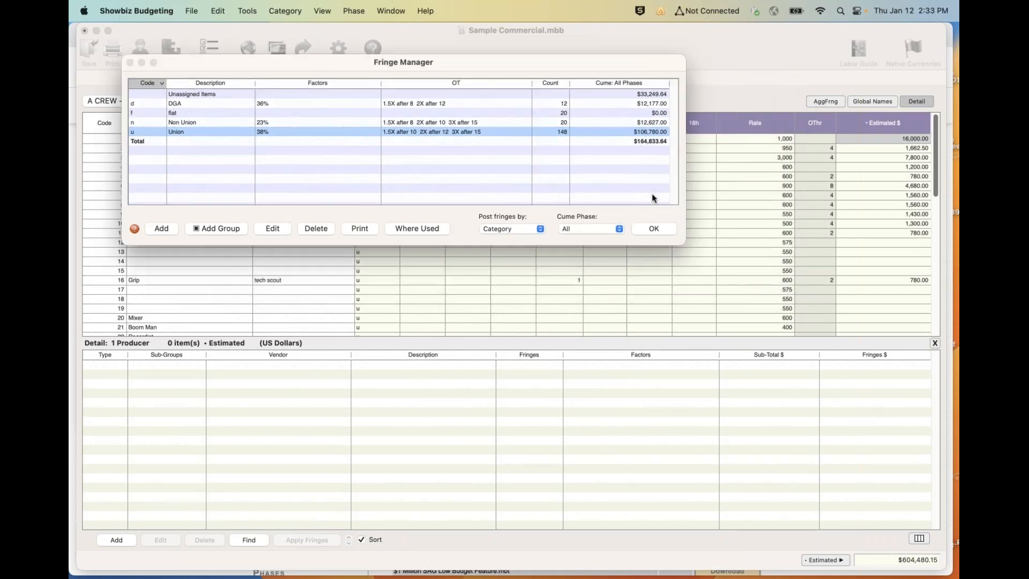
click(649, 227)
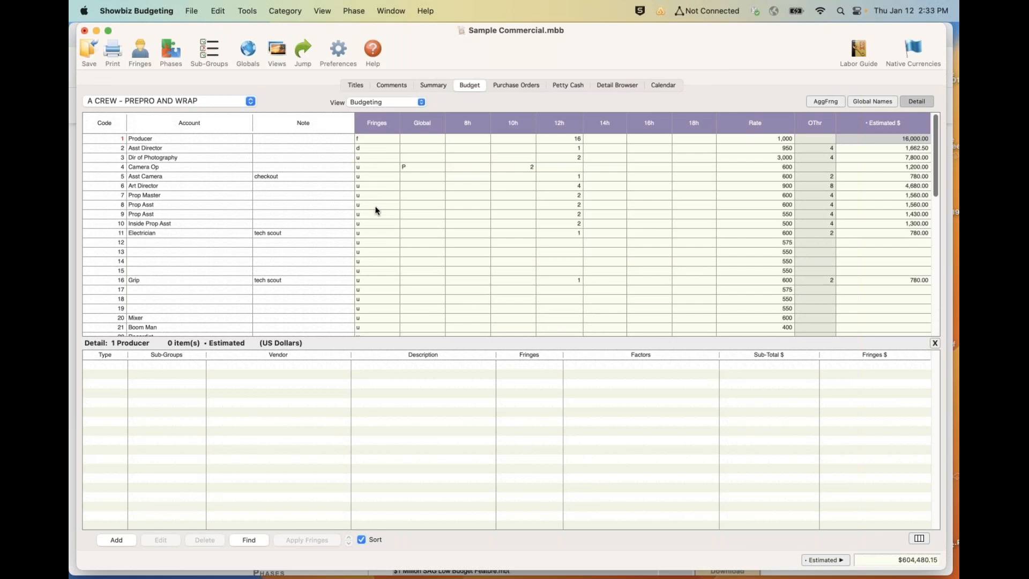
- Assign the non-union fringe code n to all accounts from Asst Director through Scenic
click(369, 149)
drag(370, 150, 377, 249)
drag(390, 298, 370, 319)
text(n)
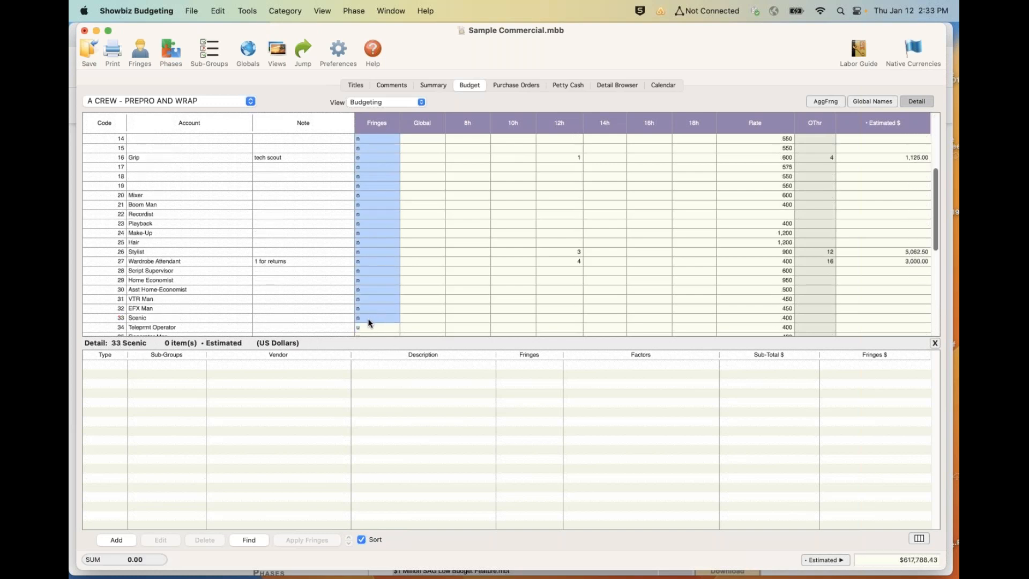
- Enter 2 in the 14h column for account 14
click(596, 138)
text(2)
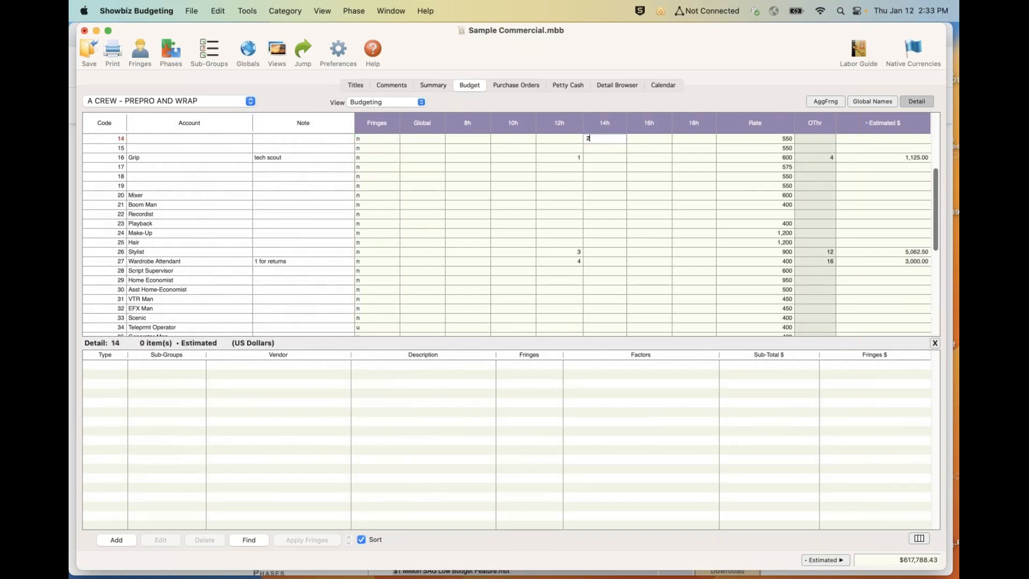
key(Tab)
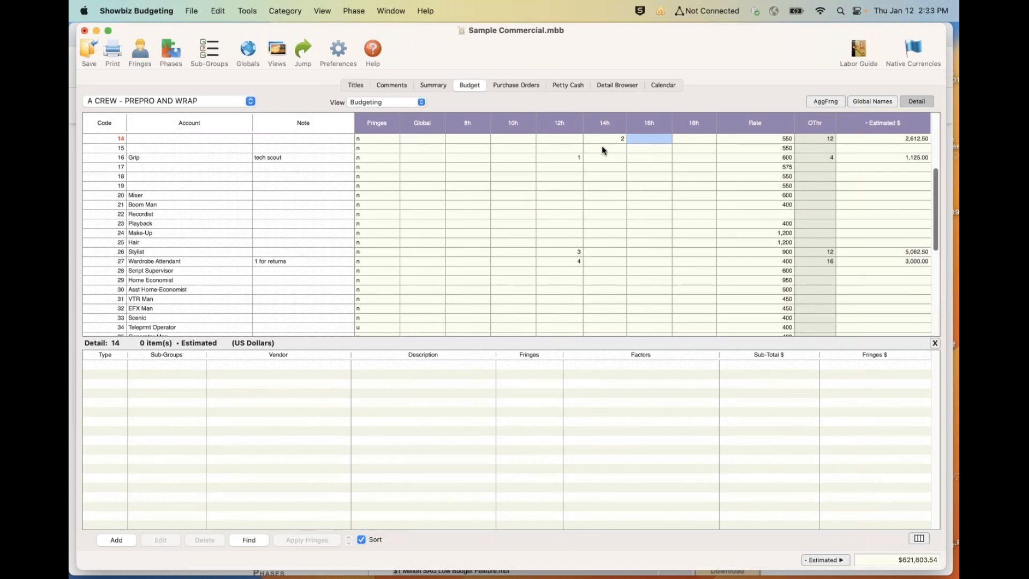
scroll(602, 148, up, 5)
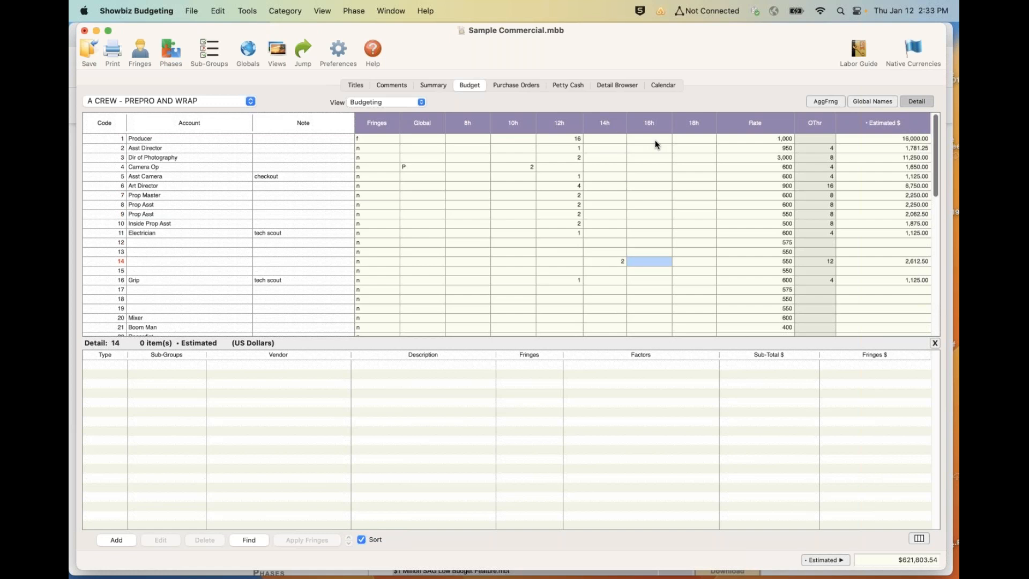
- Enter 6 in the 14h column for the Asst Director account
click(602, 139)
click(600, 151)
drag(600, 154, 603, 308)
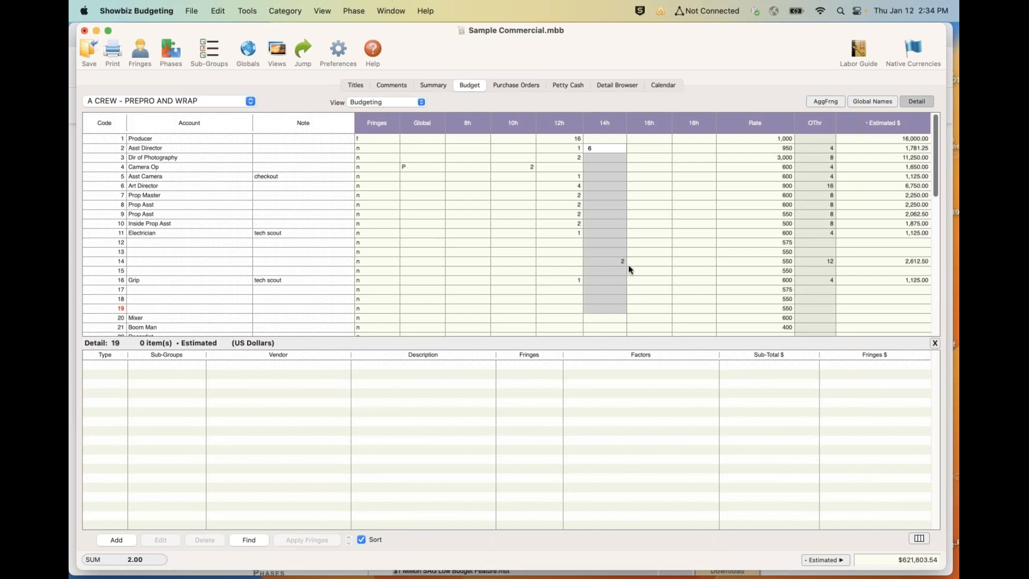
click(612, 246)
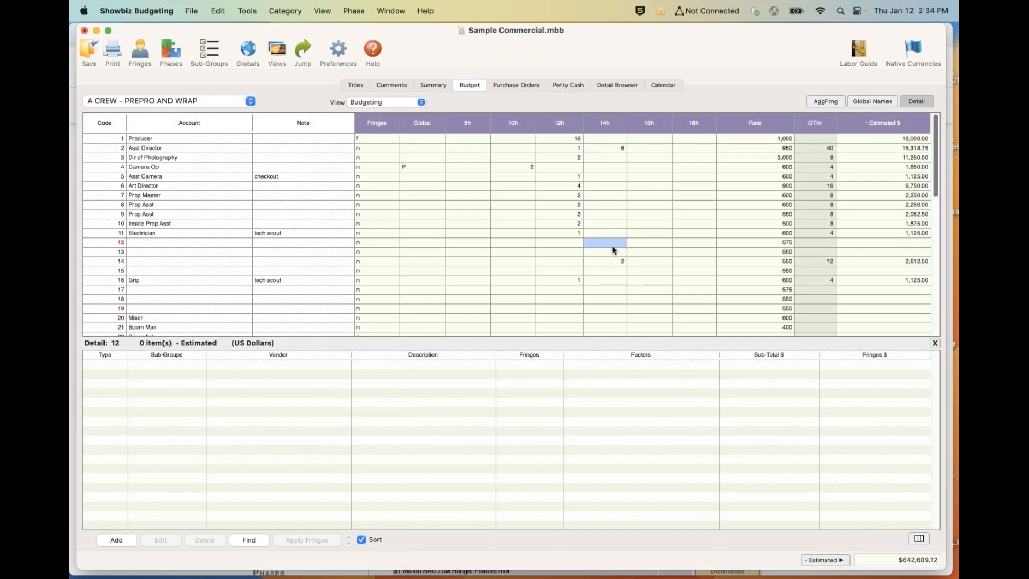
click(608, 177)
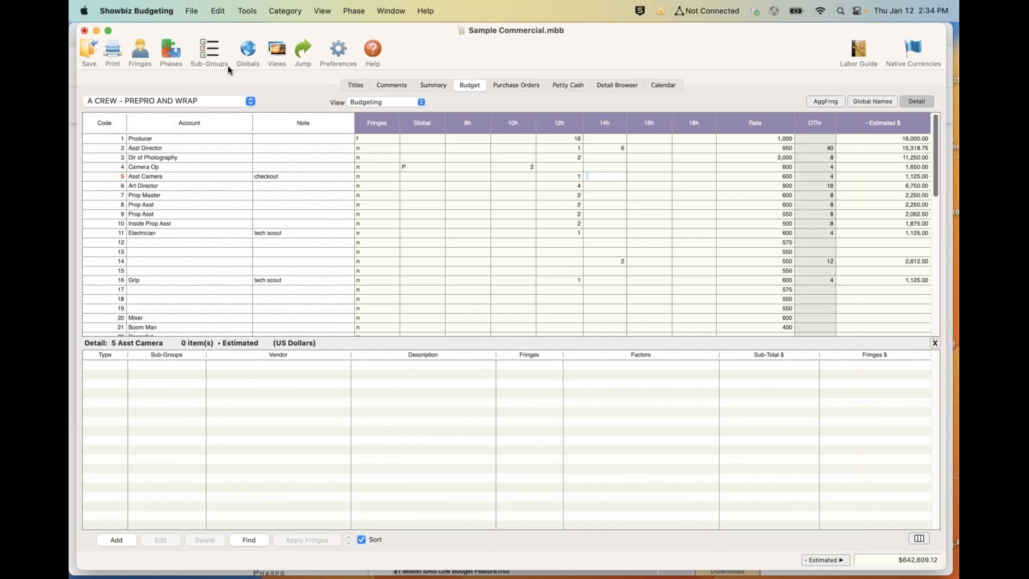
- Set the Shoot global's 14h value to 4 in the budget globals
click(250, 48)
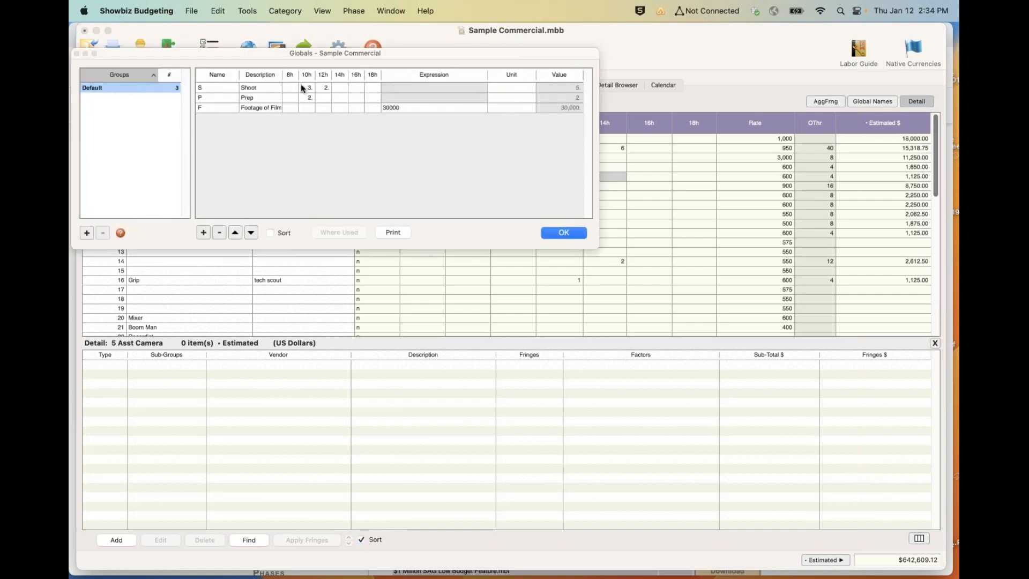
click(335, 86)
text(4)
click(554, 233)
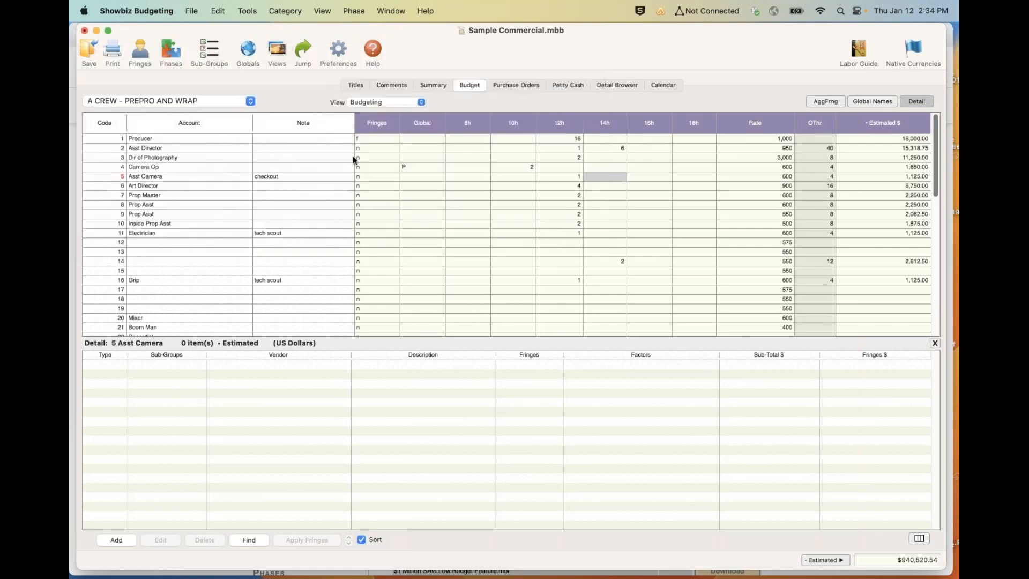
- Fill the Global column for accounts 1 through 32 with P, and replace that with the Shoot global S
click(374, 139)
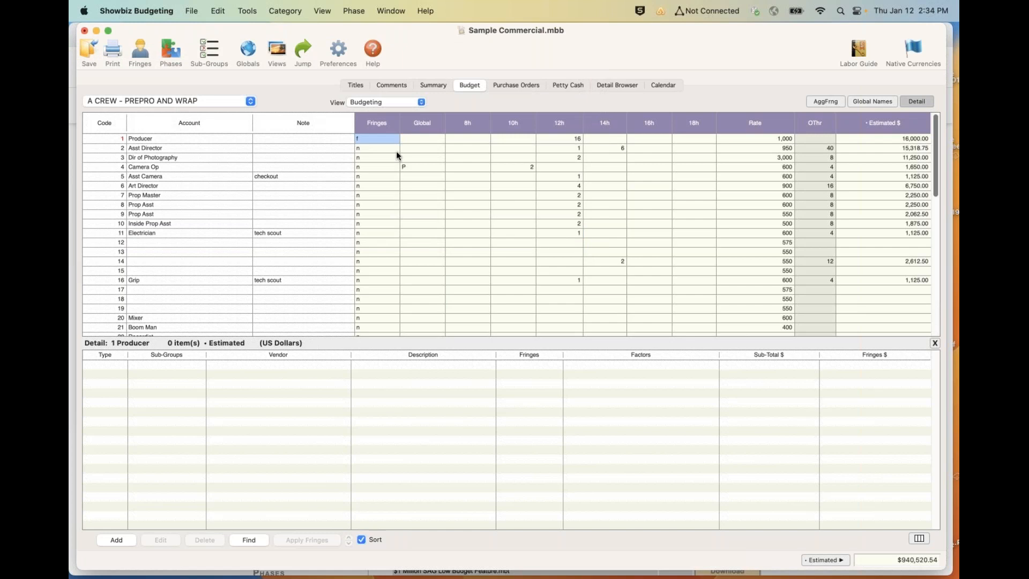
double_click(407, 139)
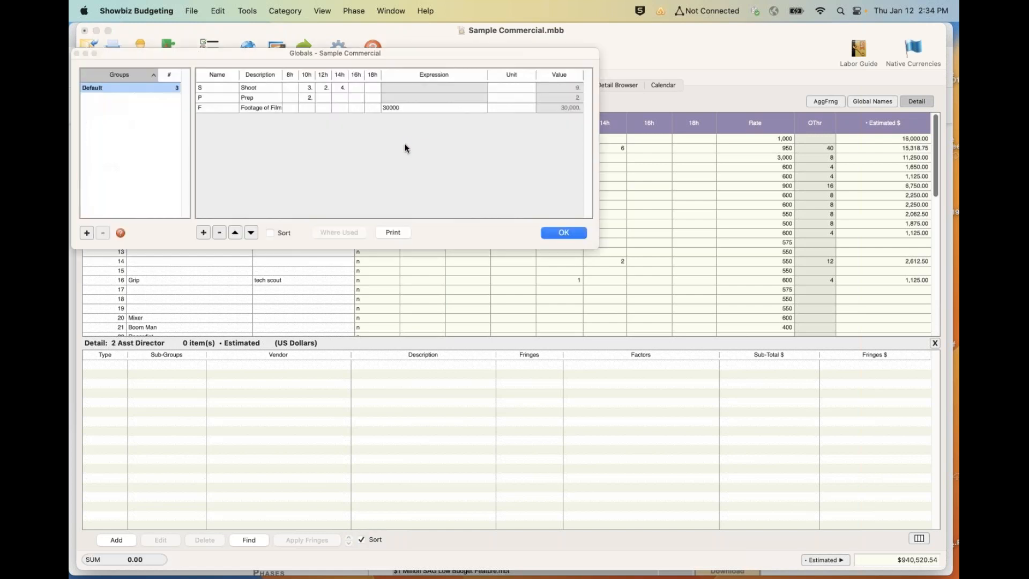
click(564, 232)
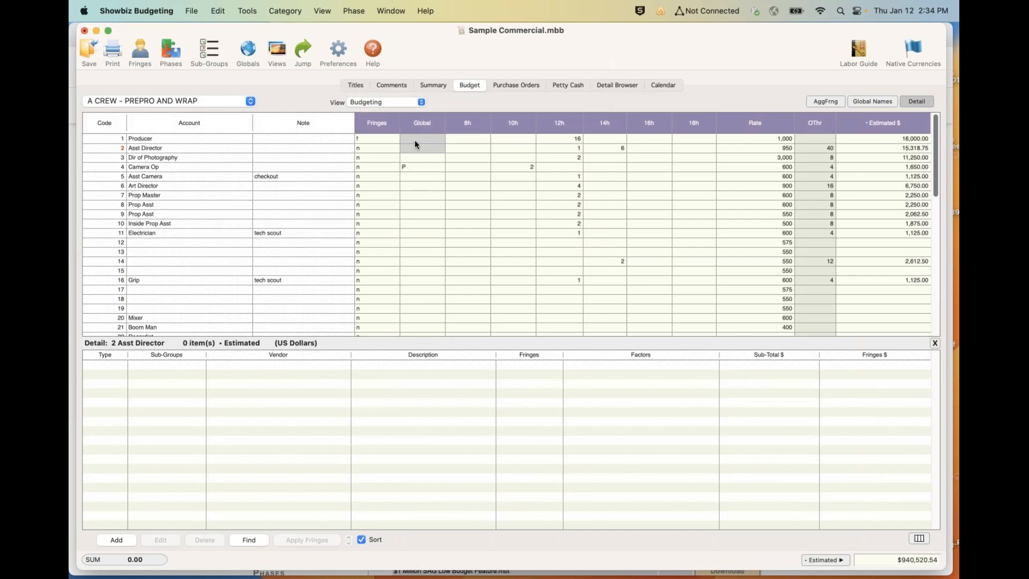
drag(413, 139, 410, 345)
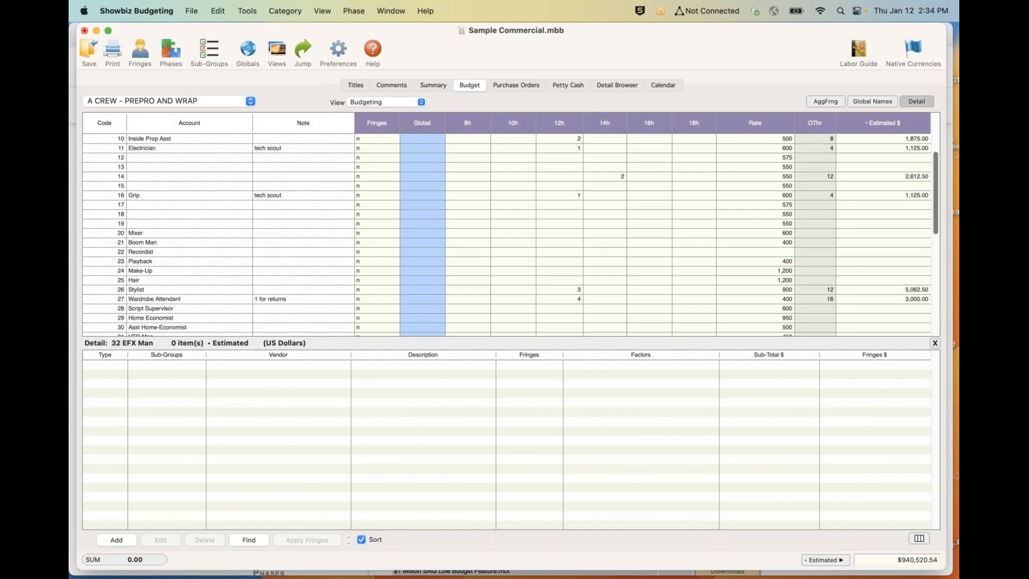
text(P)
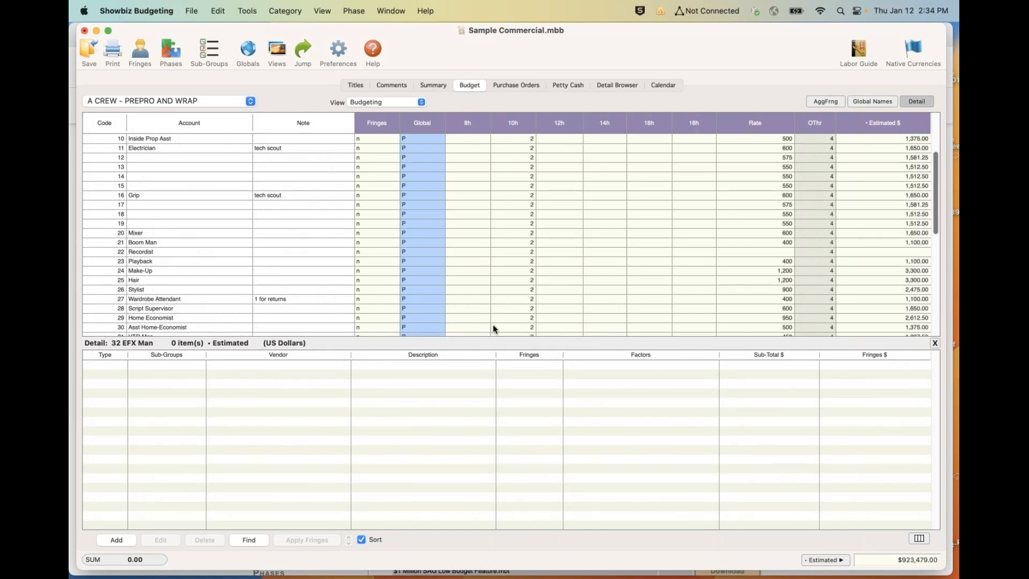
text(S)
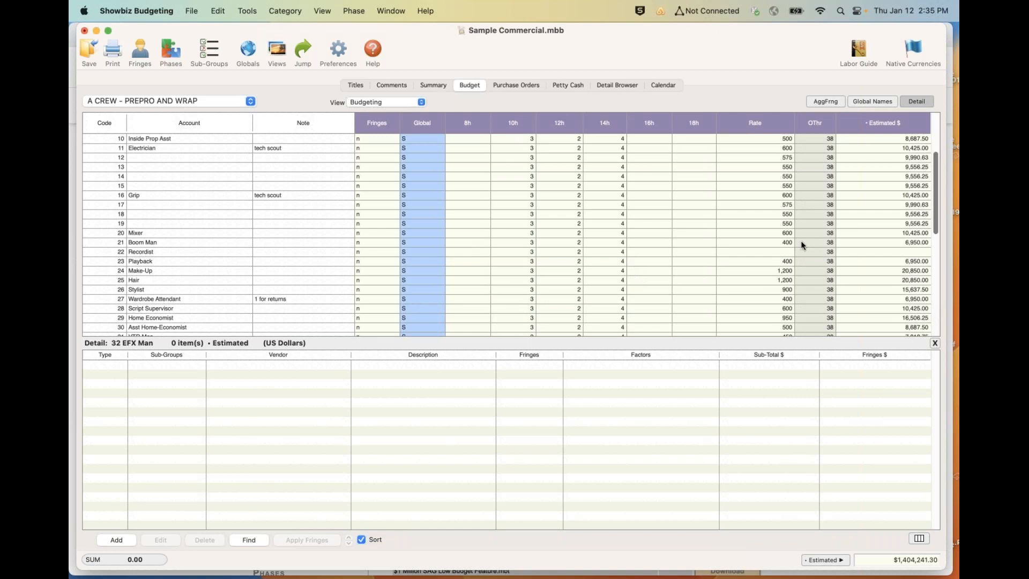
click(620, 284)
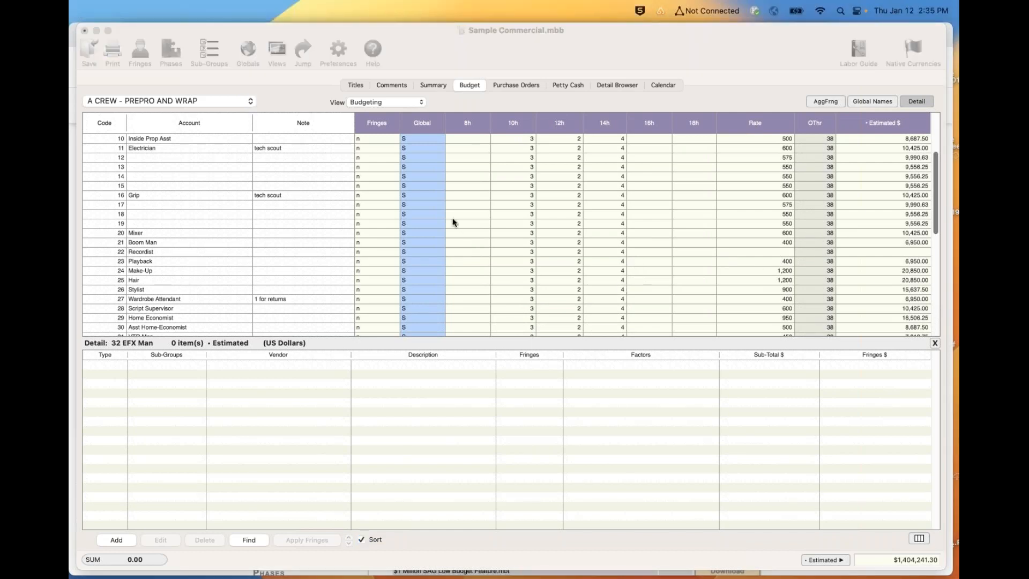
click(780, 291)
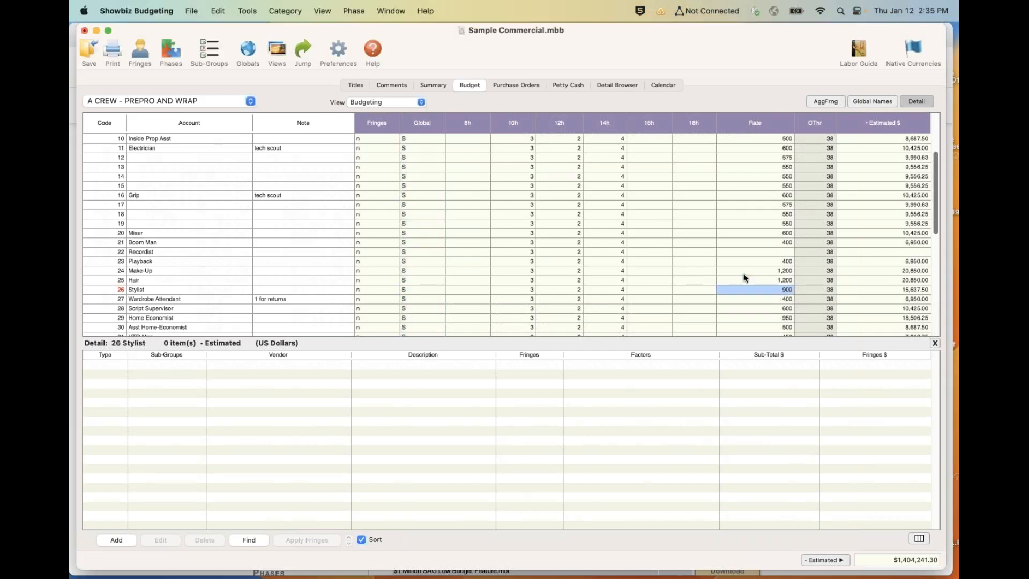
key(Tab)
key(shift+Tab)
- Start a new detail for account 50 in the Estimated phase, entering the vendor's name and the description pa
scroll(743, 277, down, 5)
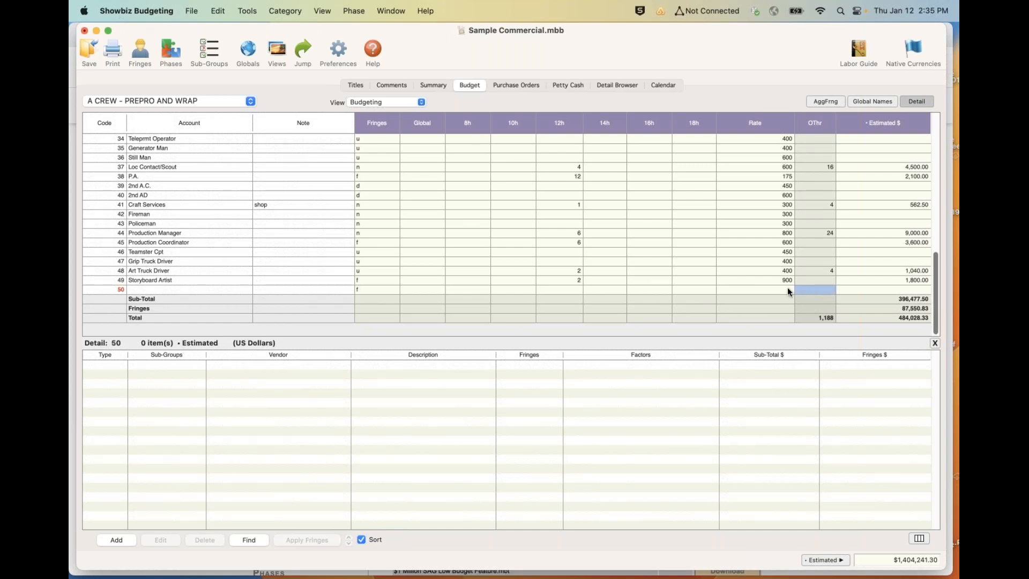
click(787, 289)
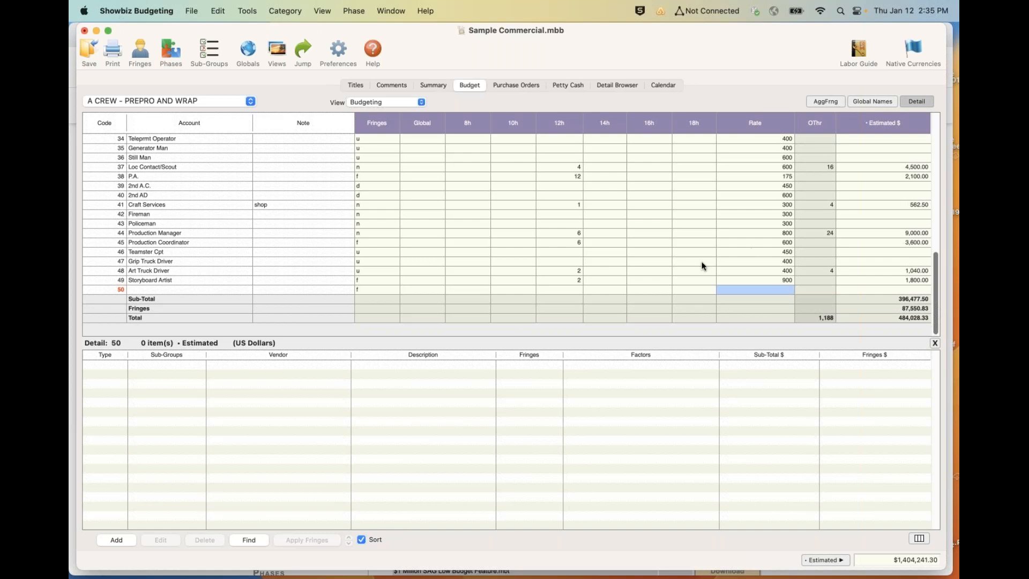
mouse_move(103, 576)
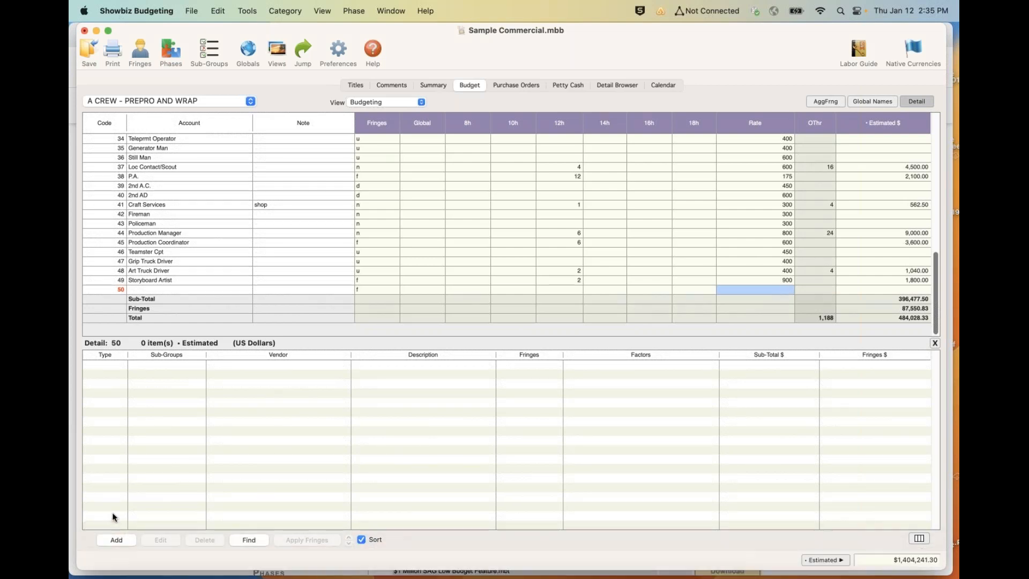
click(113, 540)
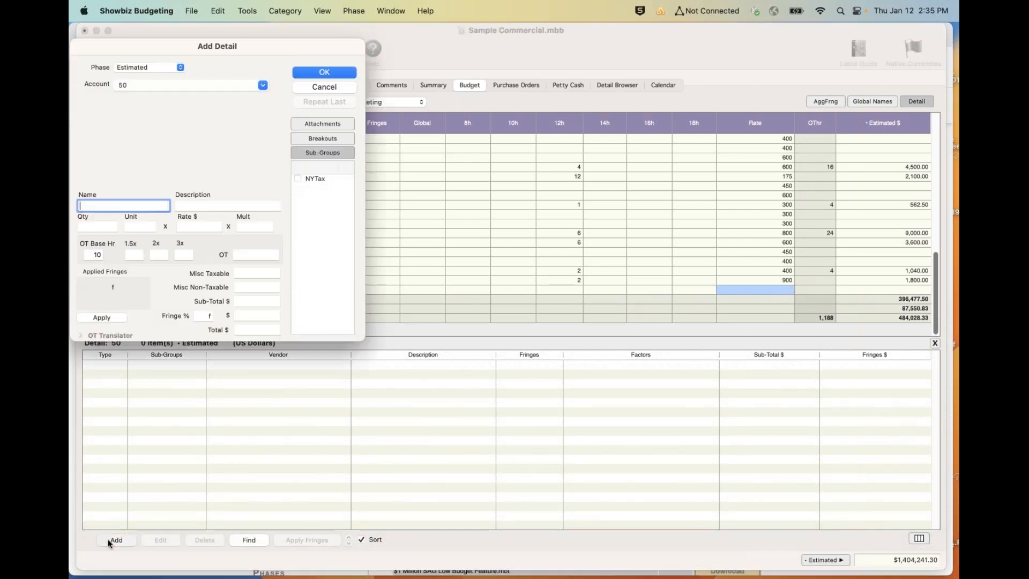
text(Jone smith)
key(Tab)
text(pa)
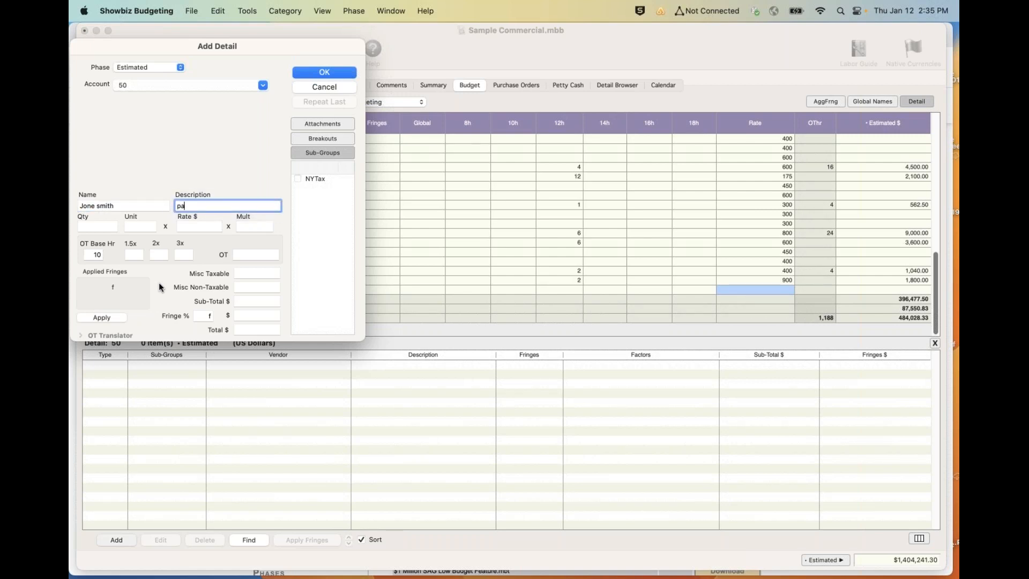
- Set the new detail to 2 days at a rate of 250 and save it
key(Tab)
text(2)
key(Tab)
text(da)
key(Tab)
text(250)
key(Tab)
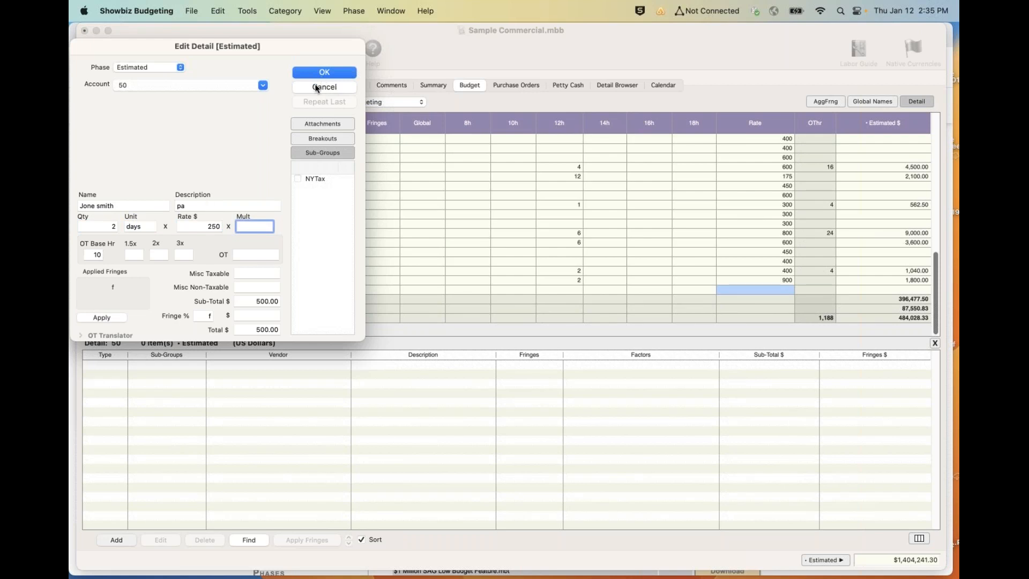
click(330, 70)
- Switch the budget to the category B SHOOTING CREW LABOR
mouse_move(96, 537)
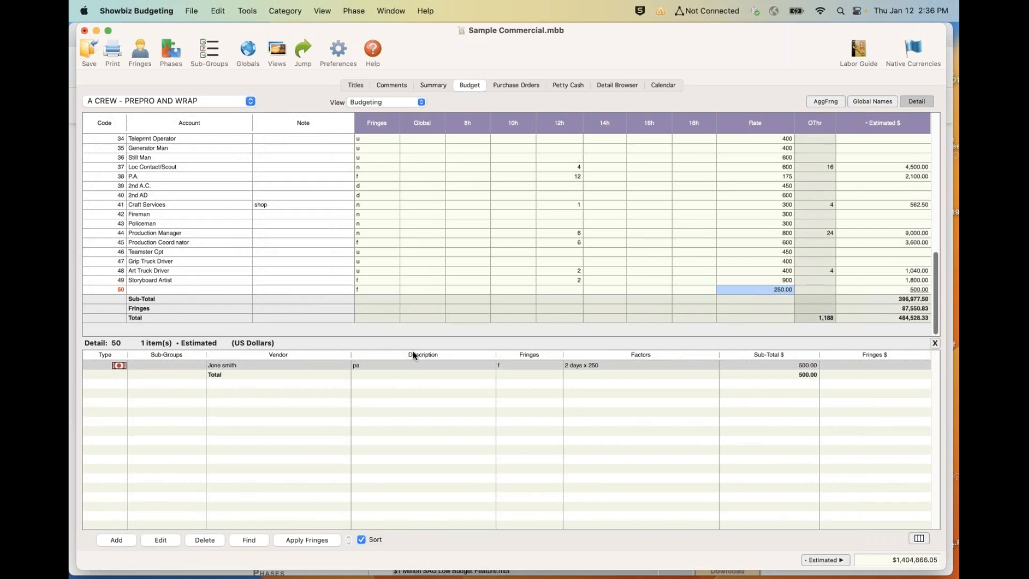
key(super+Tab)
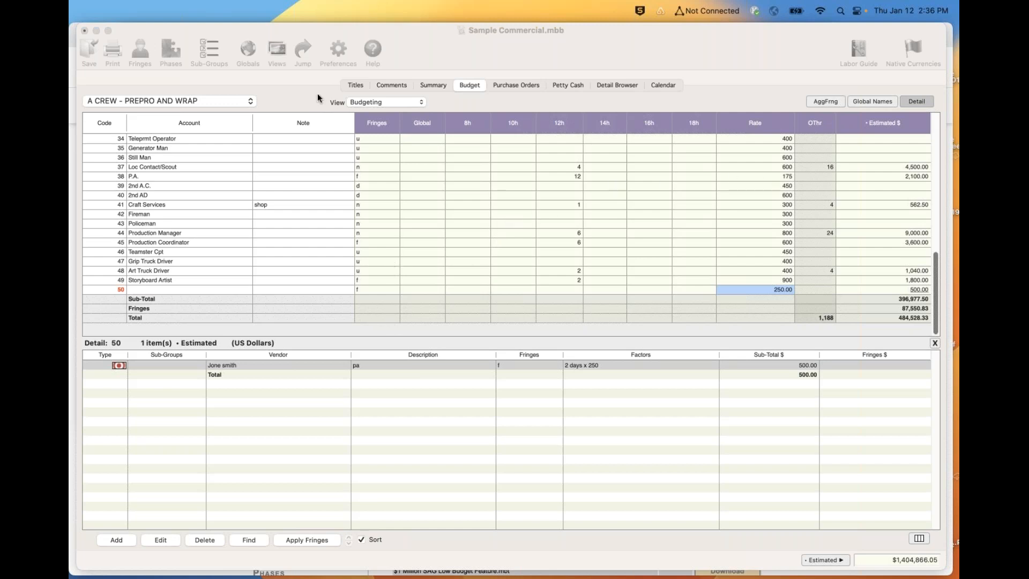
click(239, 101)
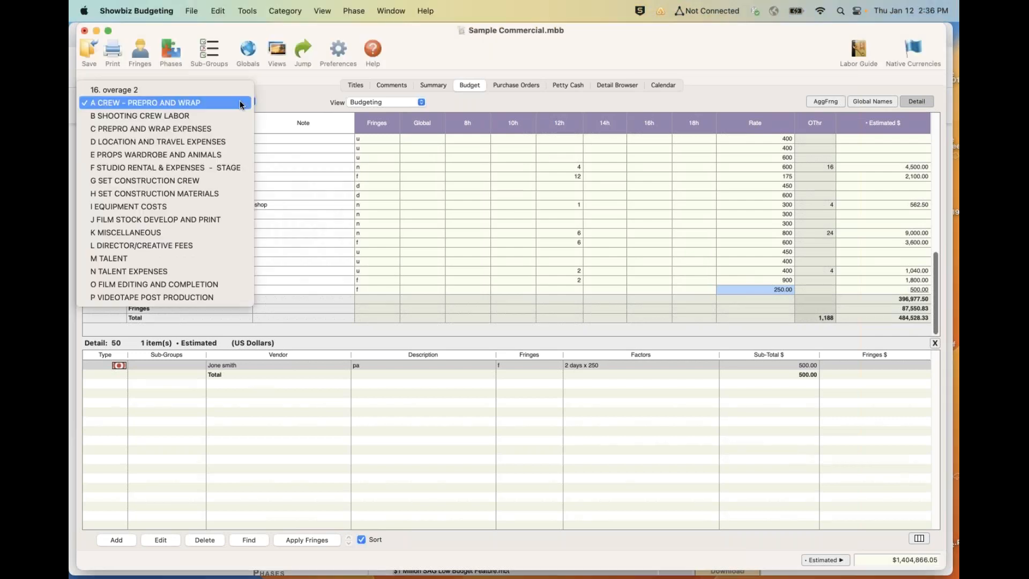
click(200, 119)
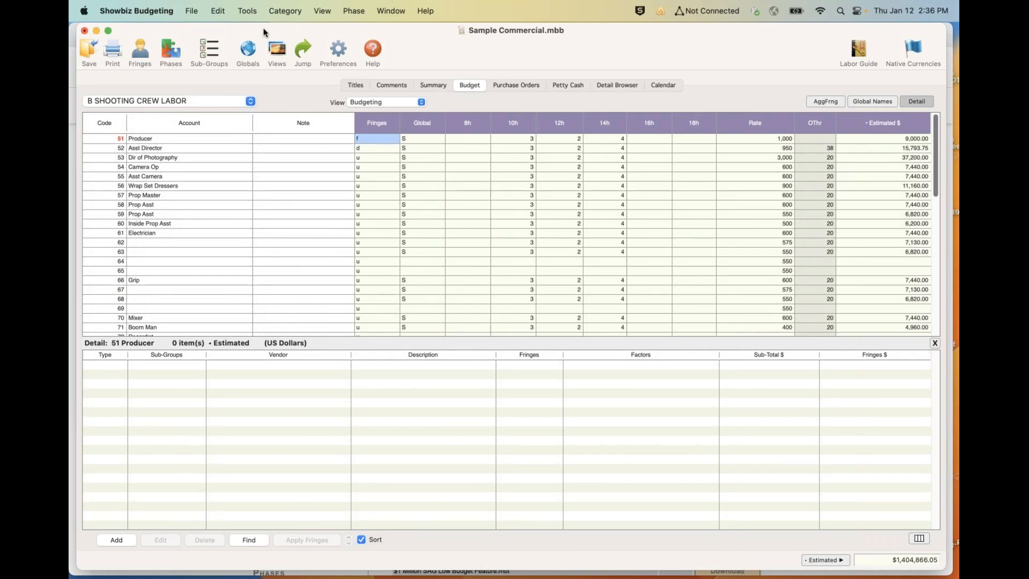
- Review which categories and phases the AB sync group synchronizes, and close the Sync Groups settings
click(288, 9)
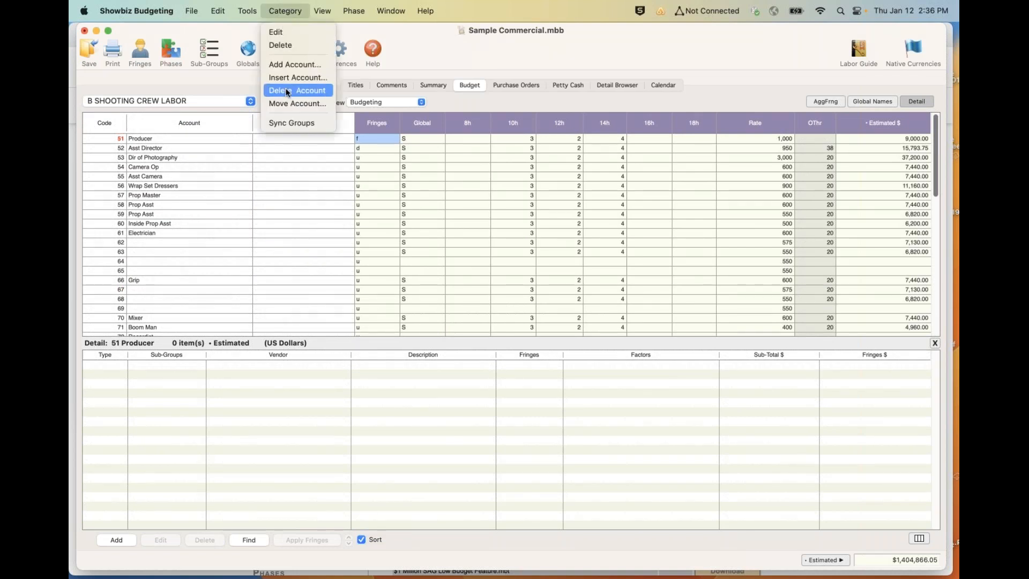
click(282, 124)
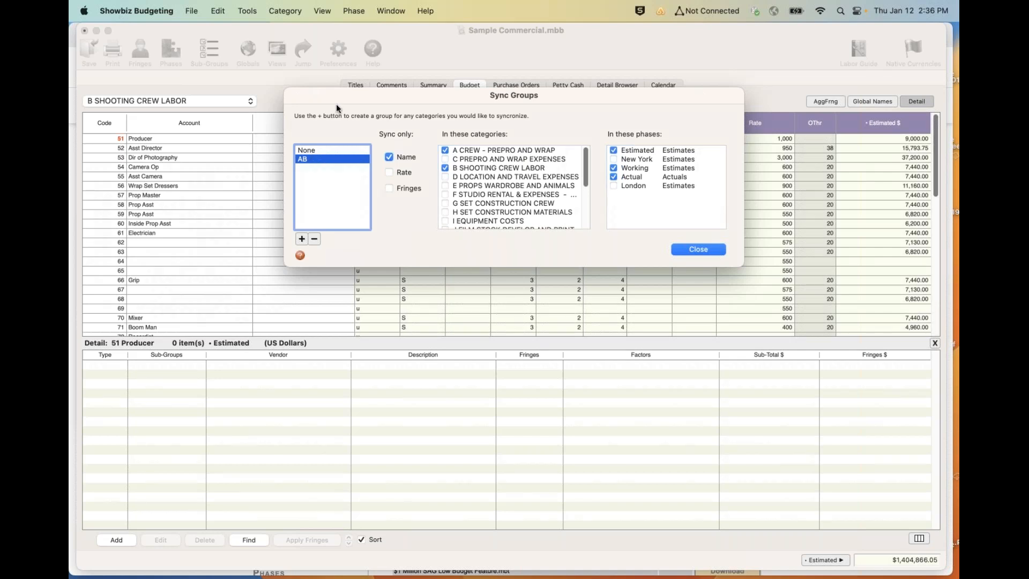
drag(359, 95, 200, 74)
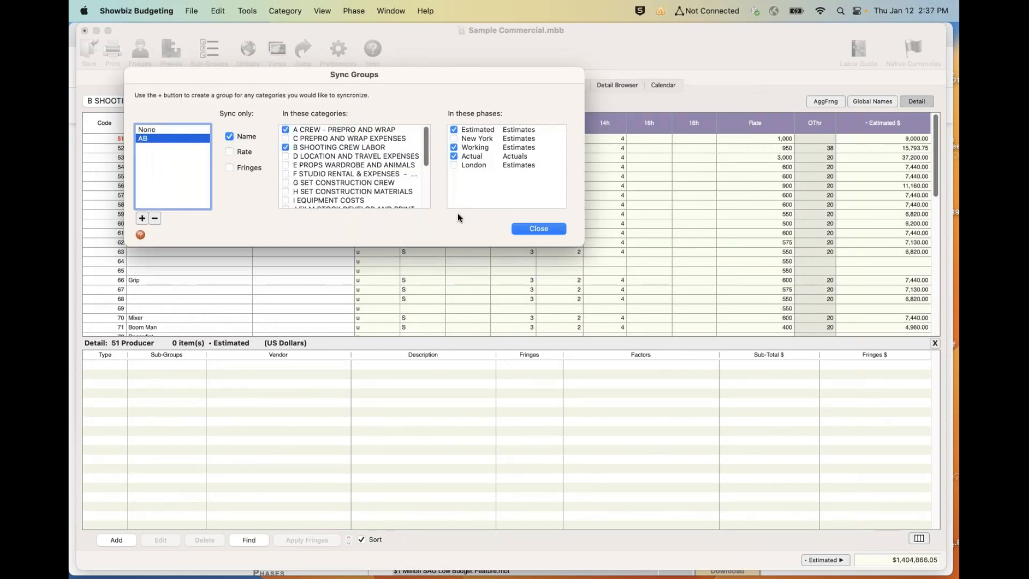
click(532, 229)
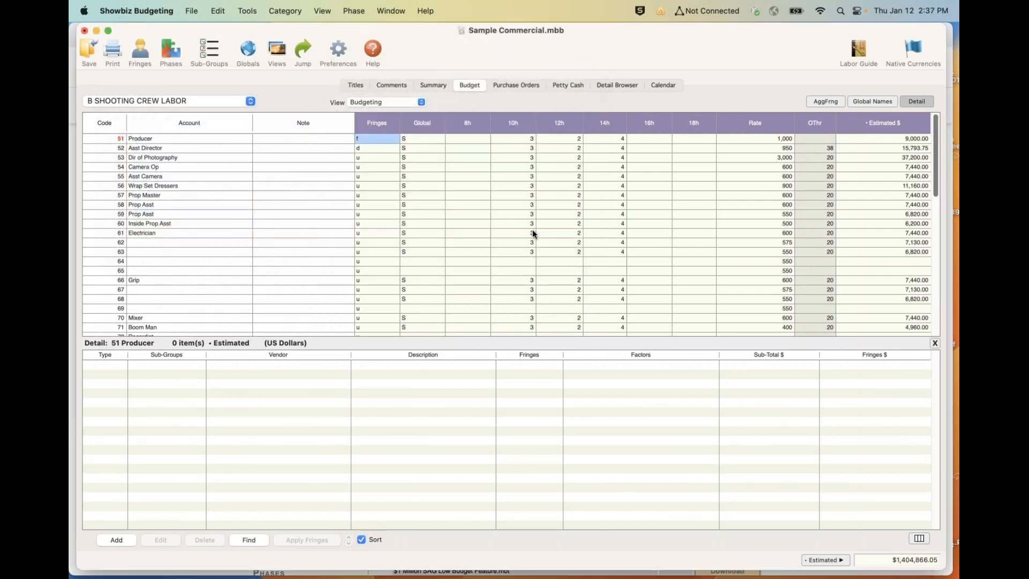
- Switch to category C PREPRO AND WRAP EXPENSES and clear the Estimated amount of account 101 Auto Rentals
click(198, 101)
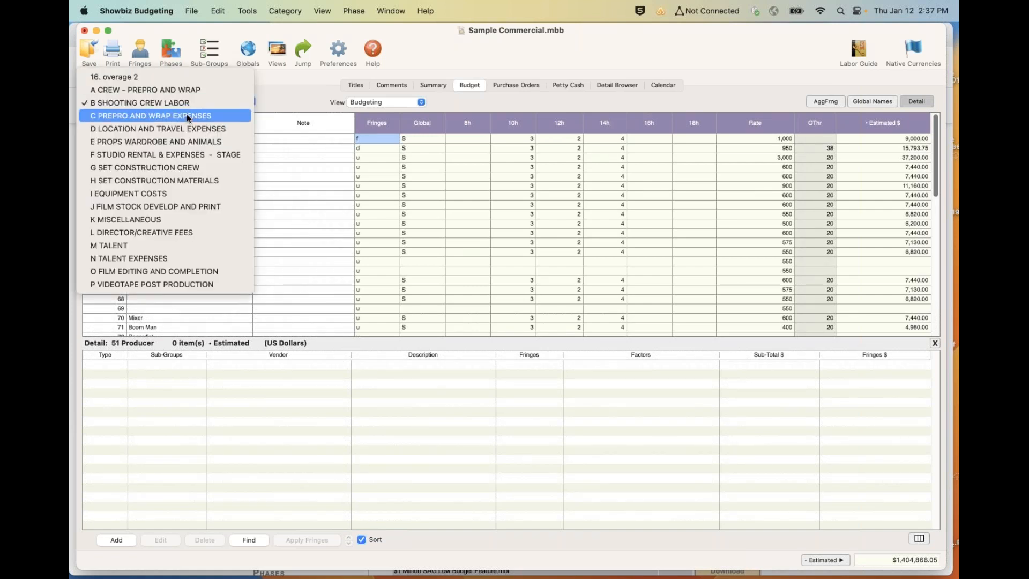
click(187, 116)
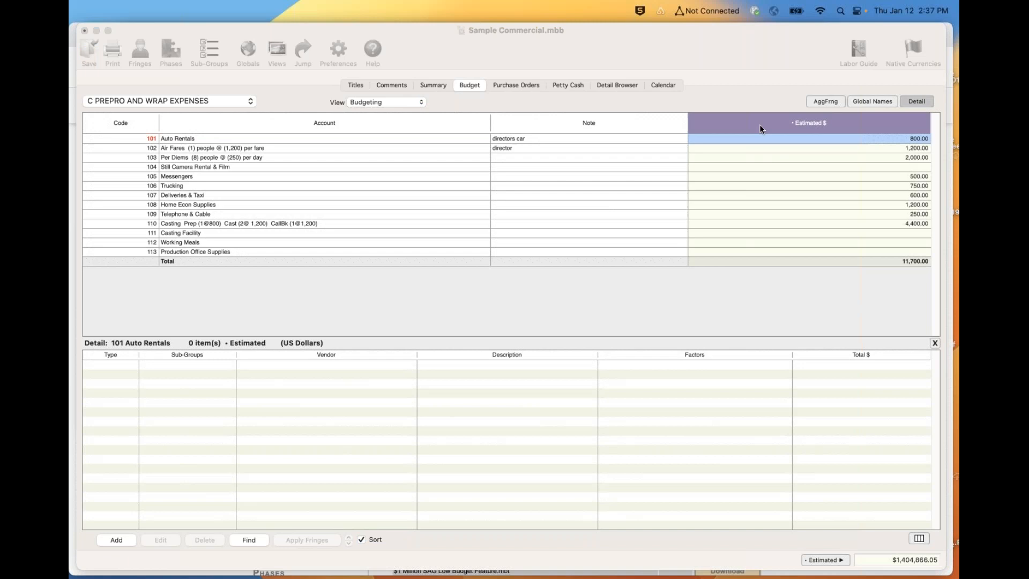
click(908, 136)
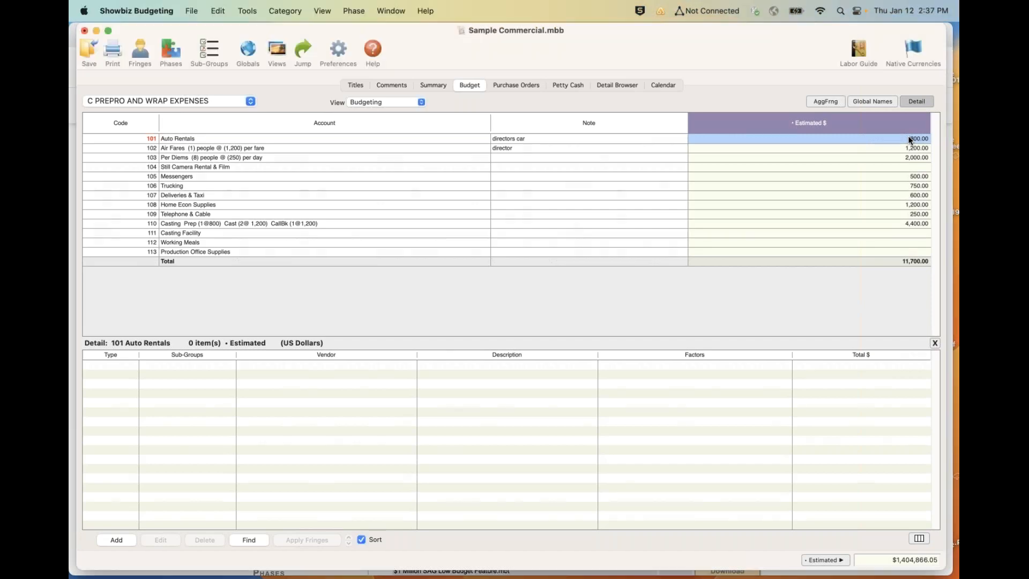
key(BackSpace)
- Add an Estimated detail to account 101 Auto Rentals for vendor Avis Car Rental with a sub-total of 1,000
click(115, 540)
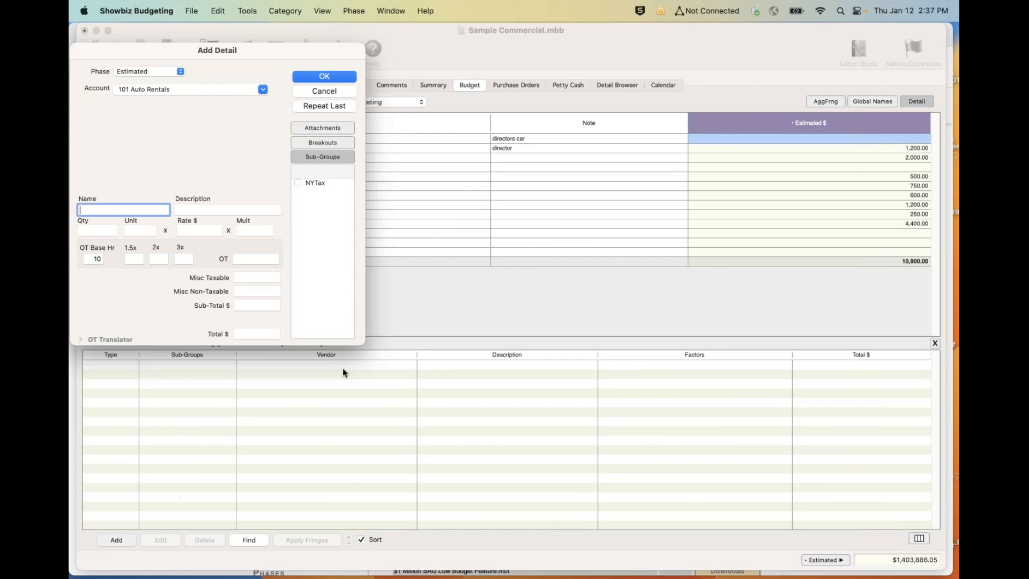
click(419, 97)
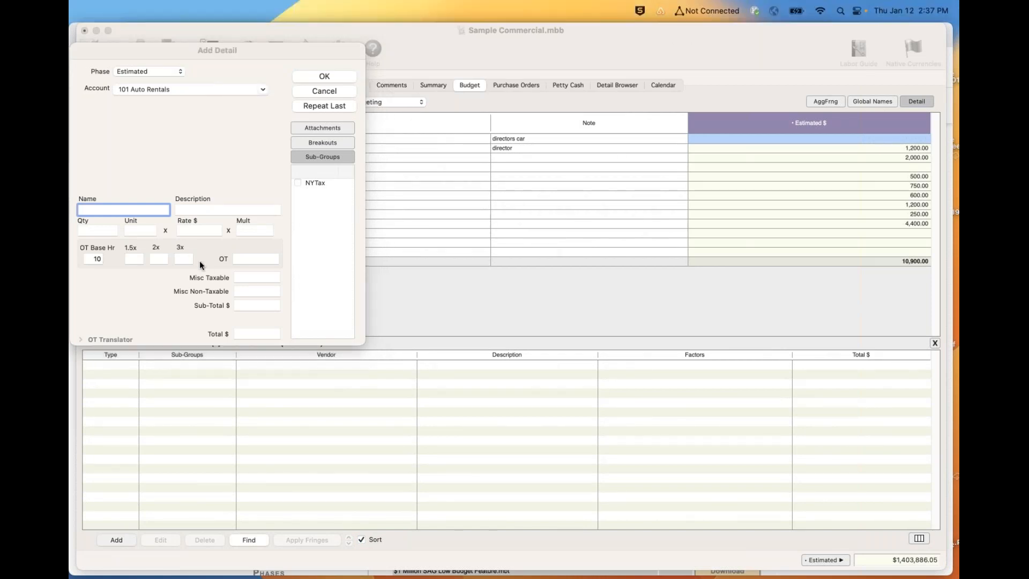
click(251, 306)
text(1,000)
key(Tab)
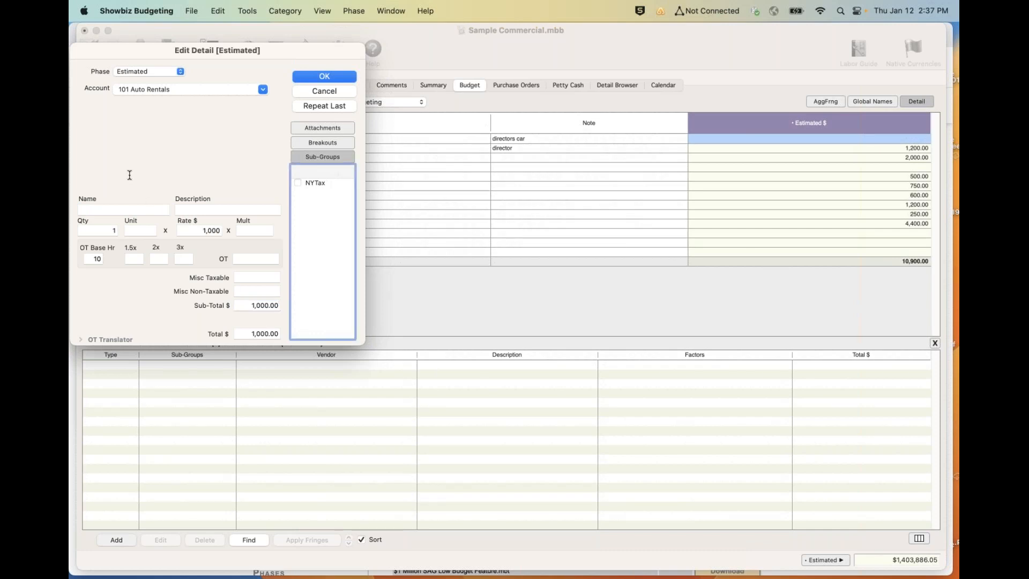
click(119, 207)
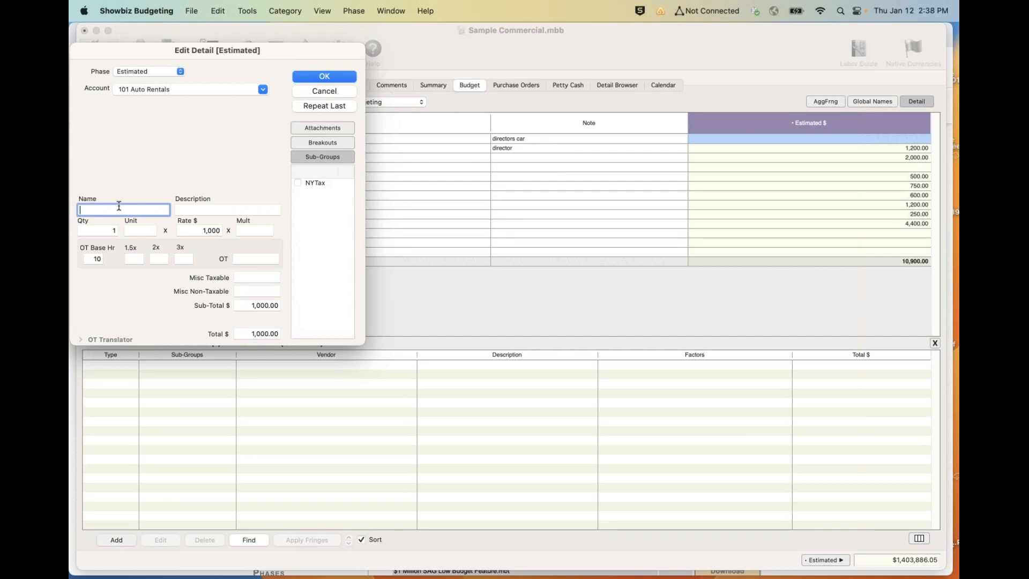
text(Avis Car Rental)
key(Tab)
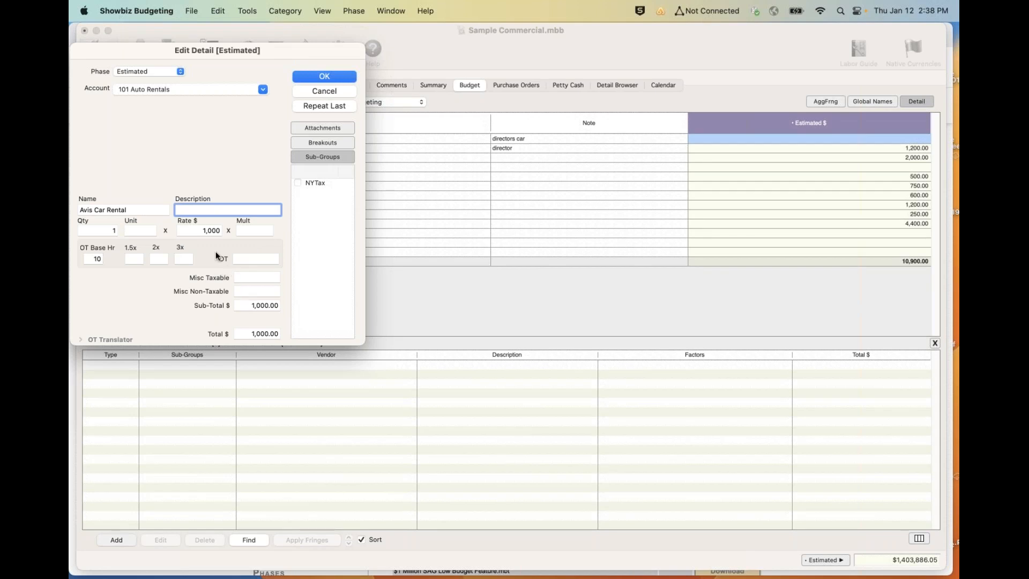
click(330, 76)
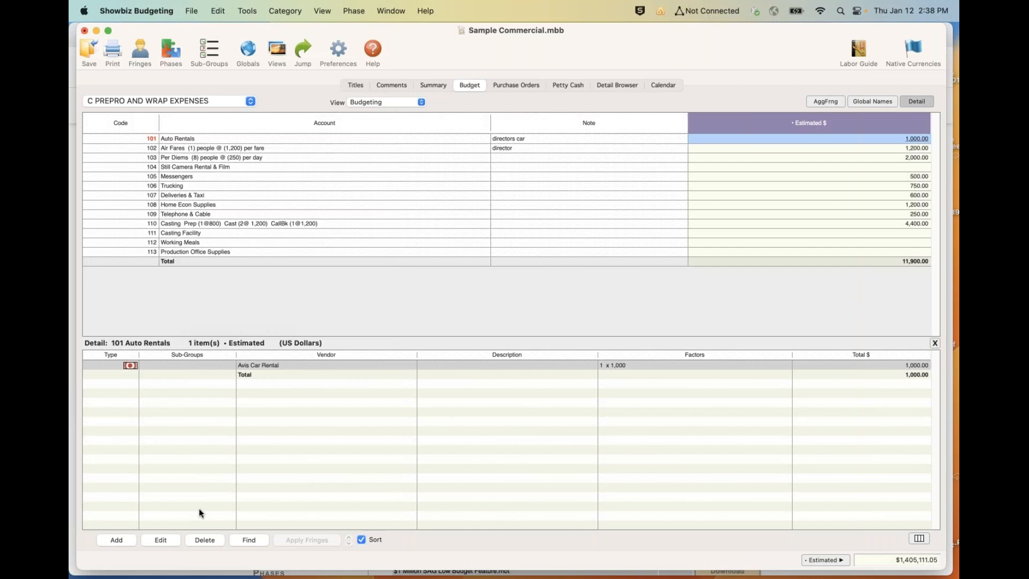
- Start a second Auto Rentals detail for vendor Hertz with the description dir car
click(122, 539)
text(Hertz)
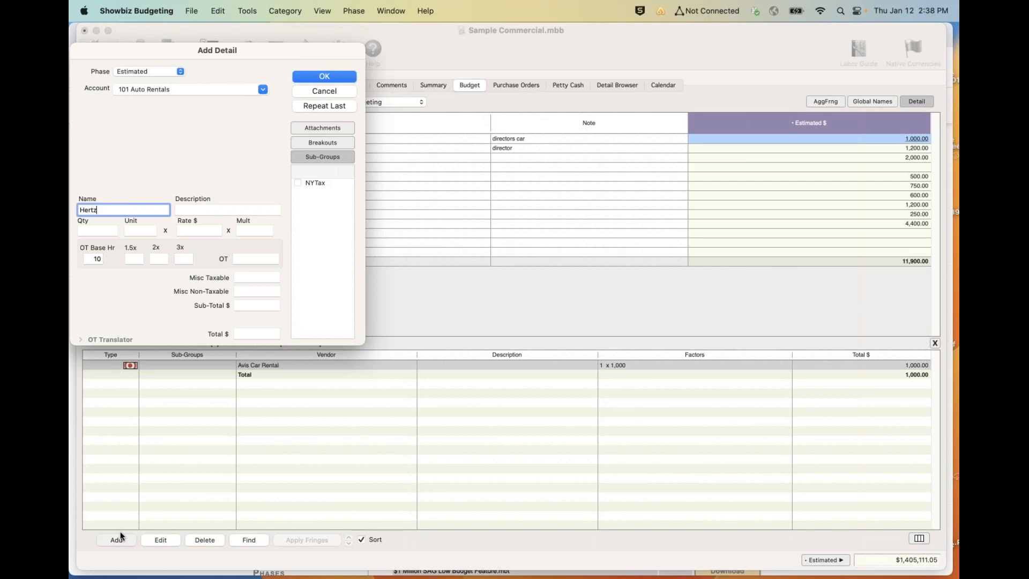
key(Tab)
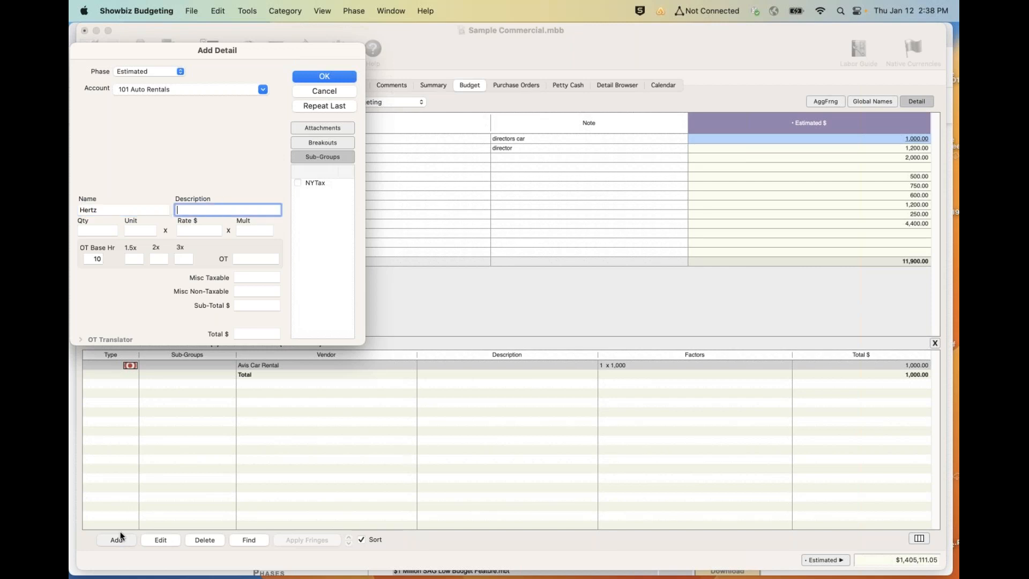
text(dir car)
click(236, 307)
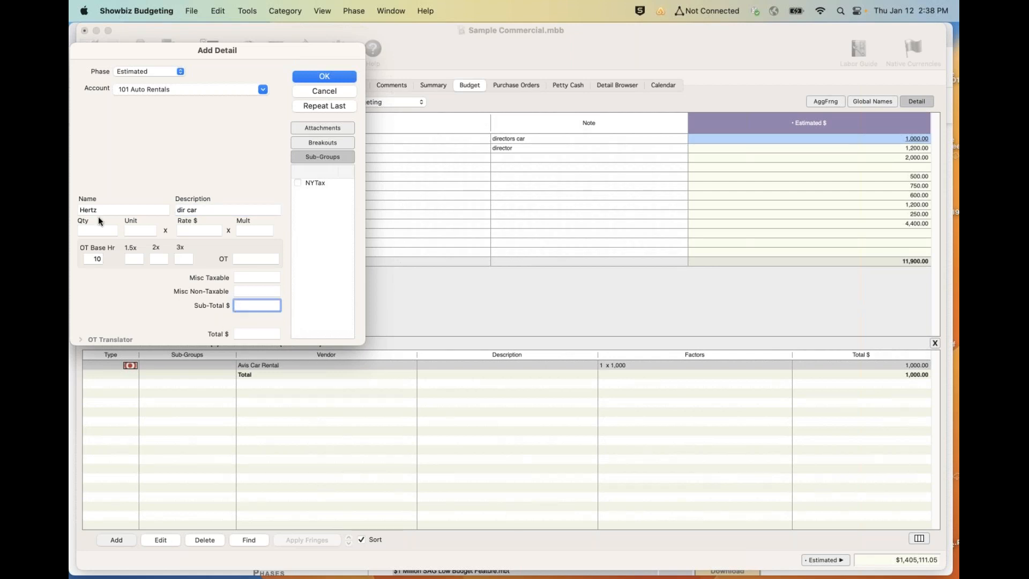
- Set the Hertz detail to 2 days at a rate of 100 and save it
click(116, 230)
key(Tab)
text(days)
key(Tab)
text(100)
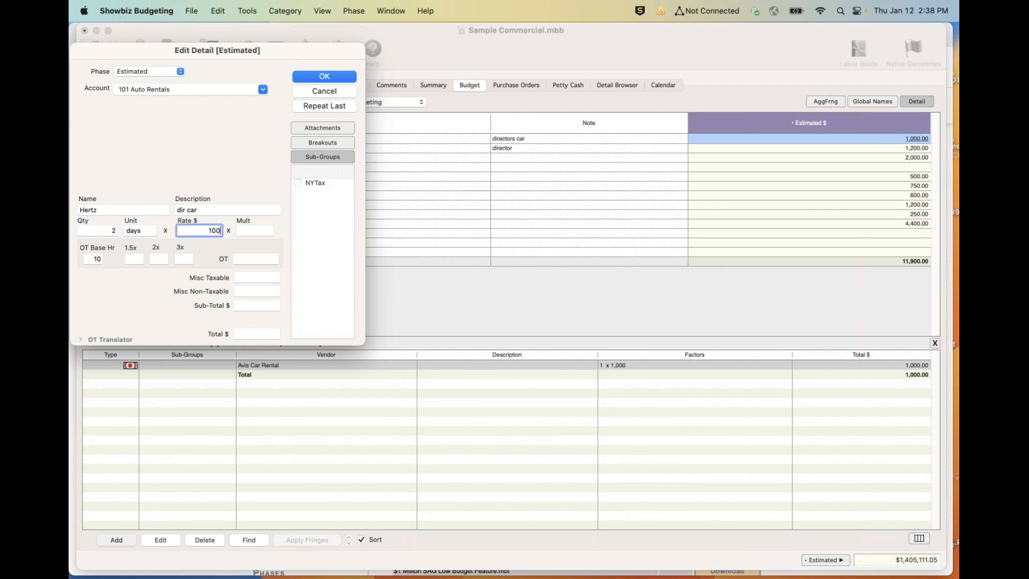
key(Tab)
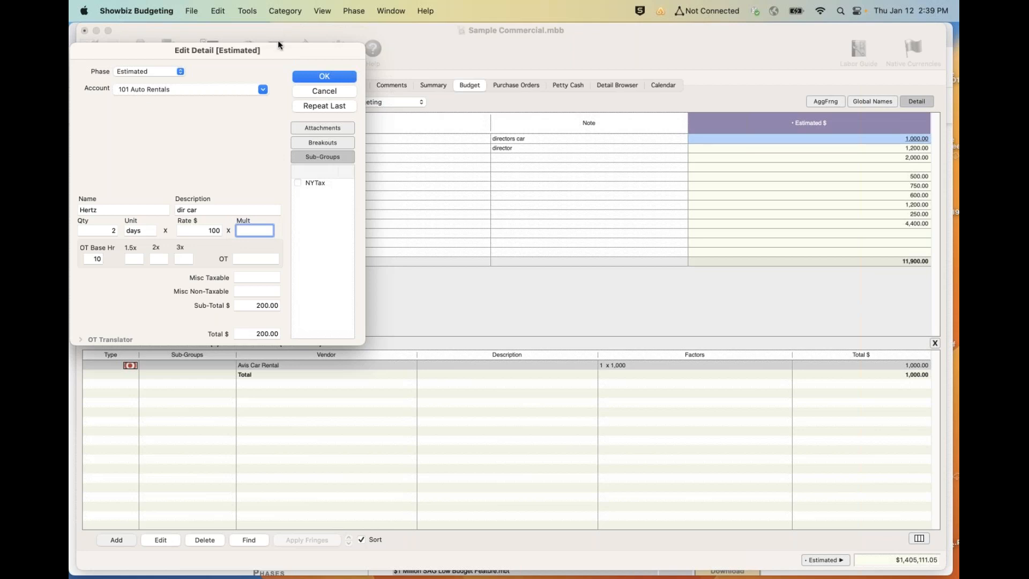
click(326, 74)
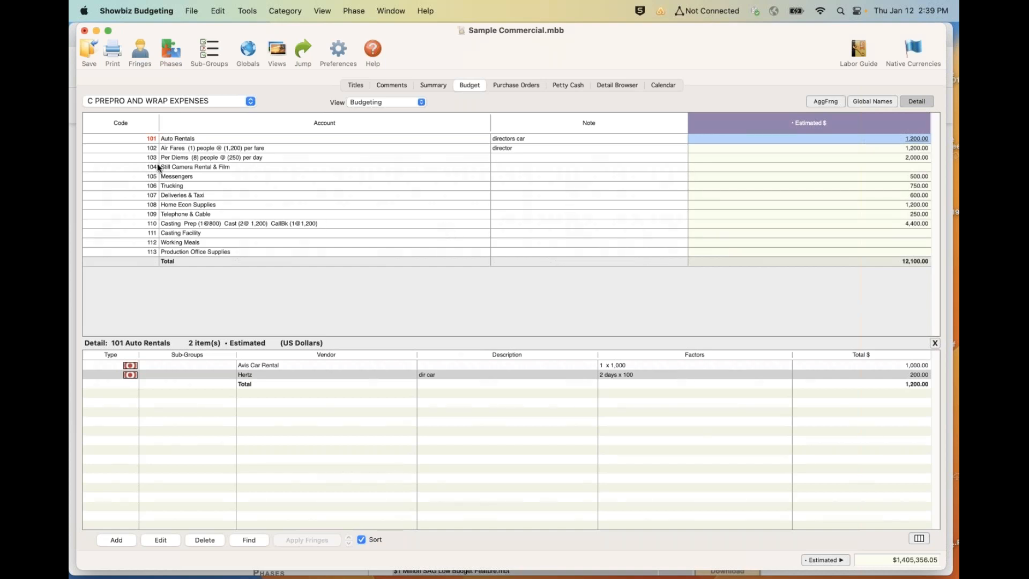
click(175, 137)
text(khnk)
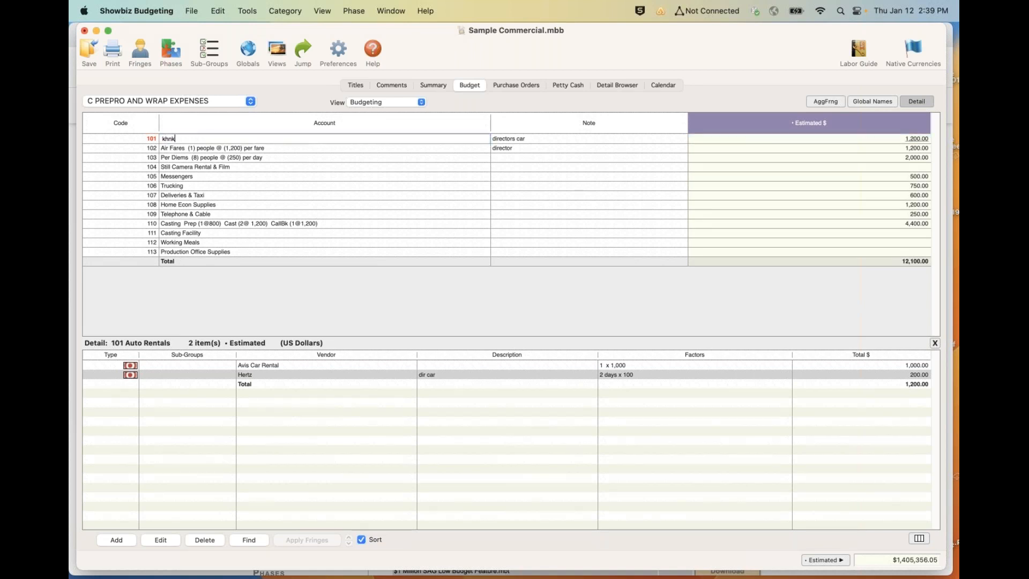
key(Escape)
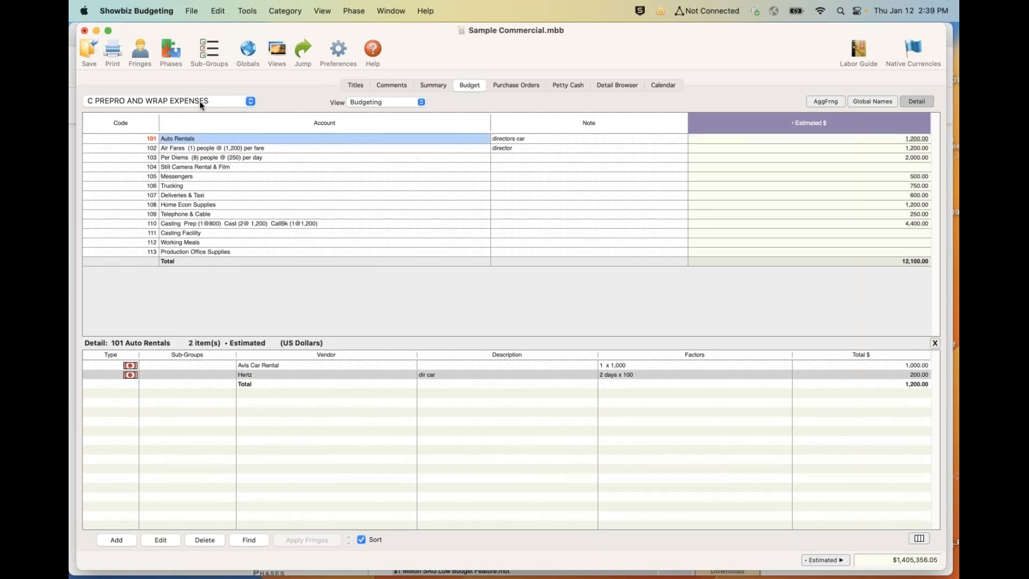
- Show the budget summary and open the vendor database over it
click(425, 86)
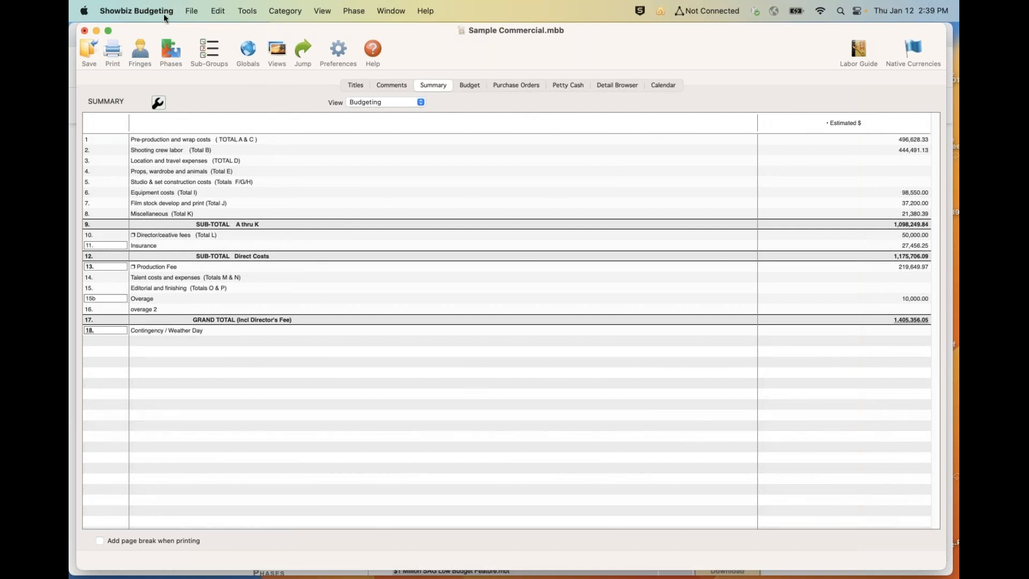
click(191, 9)
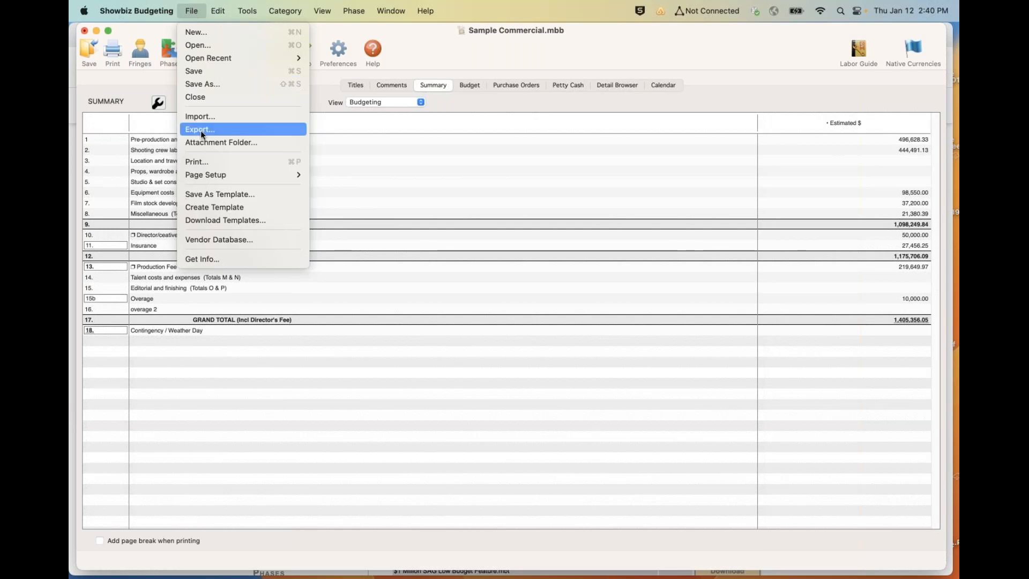
click(207, 236)
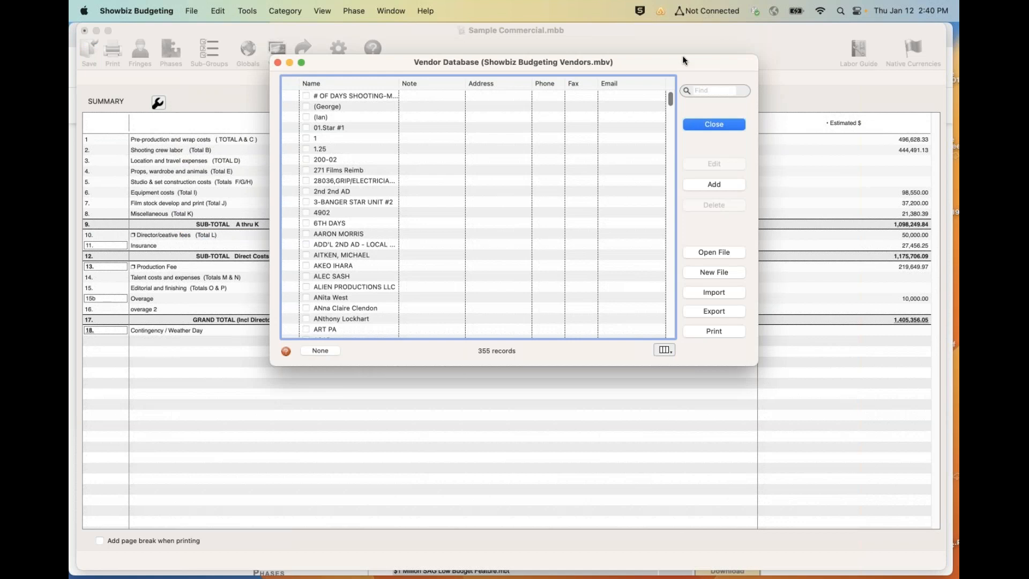
click(727, 46)
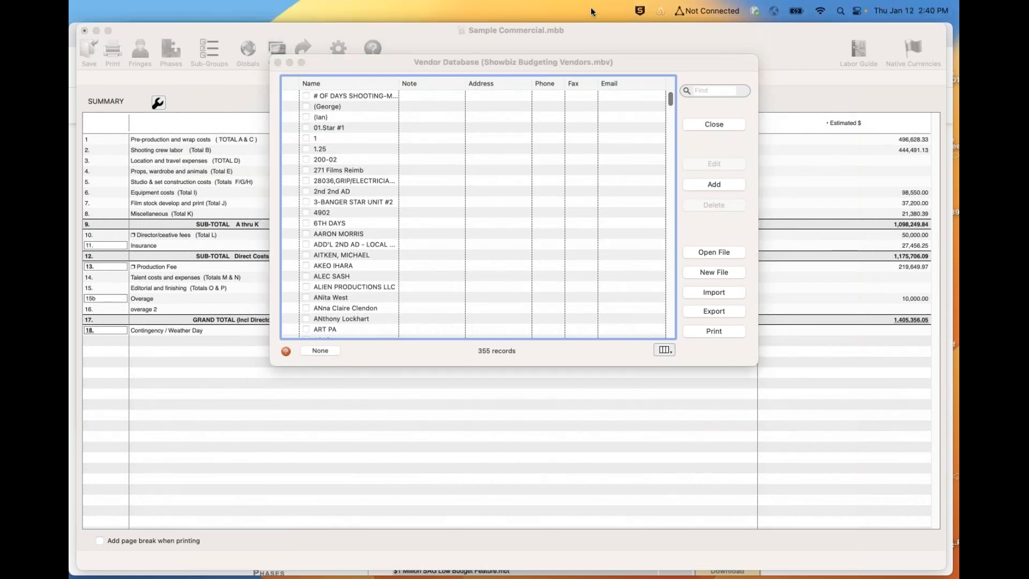
drag(565, 64, 497, 61)
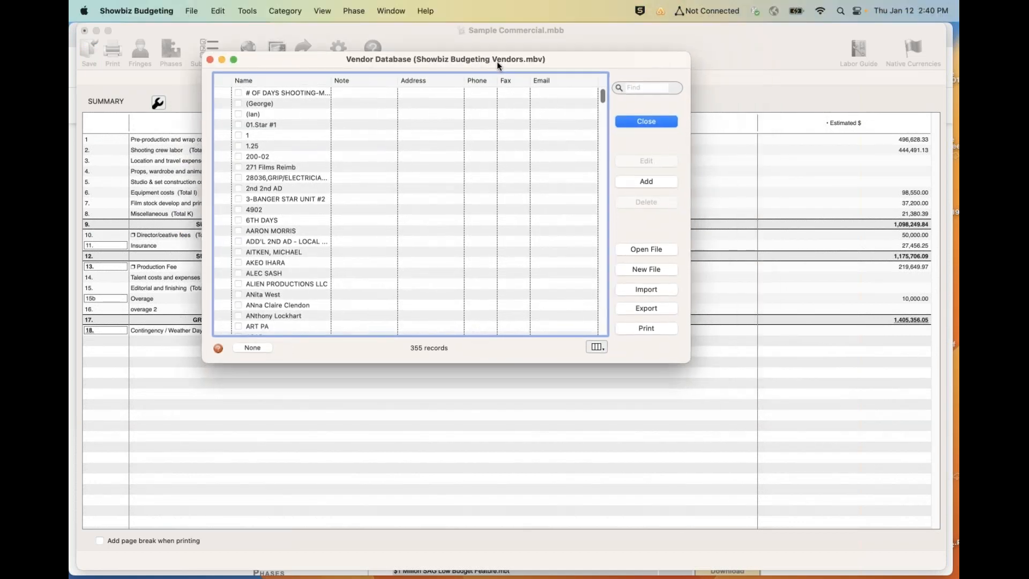
- Locate Avis Car Rental in the vendor database and open its record to examine the vendor fields
scroll(291, 271, down, 10)
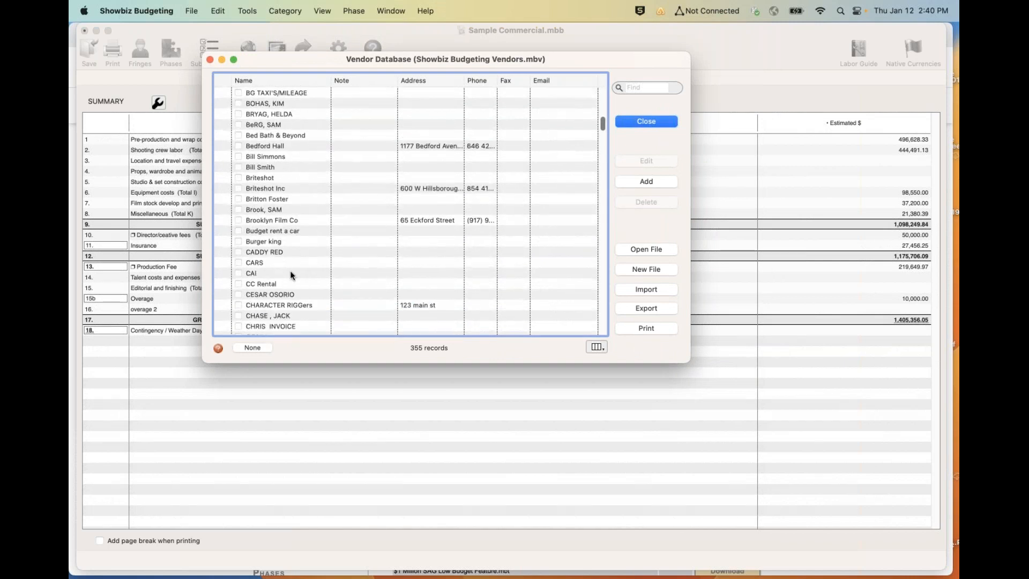
scroll(291, 275, down, 2)
scroll(291, 275, up, 12)
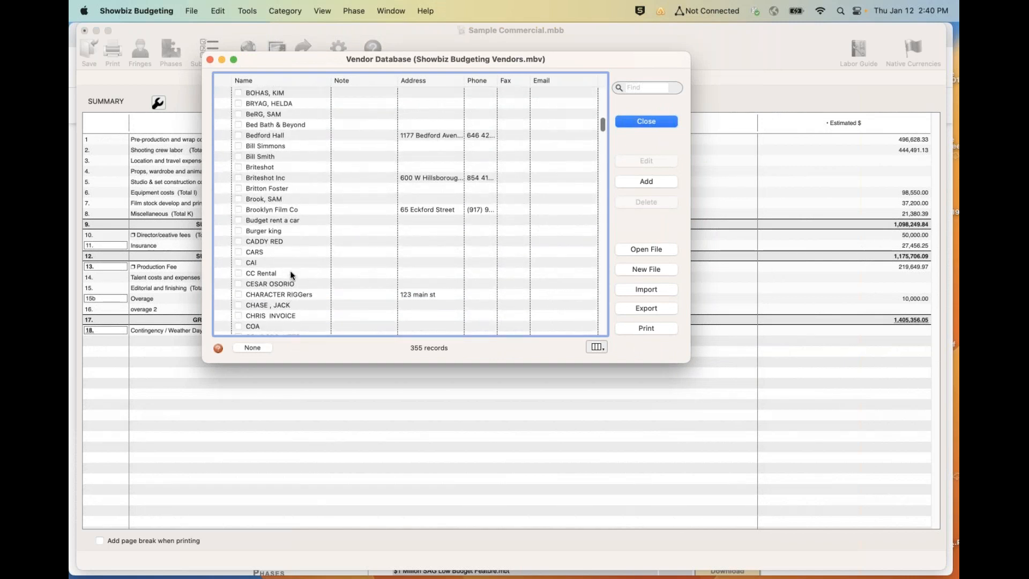
scroll(291, 273, down, 5)
scroll(290, 273, down, 1)
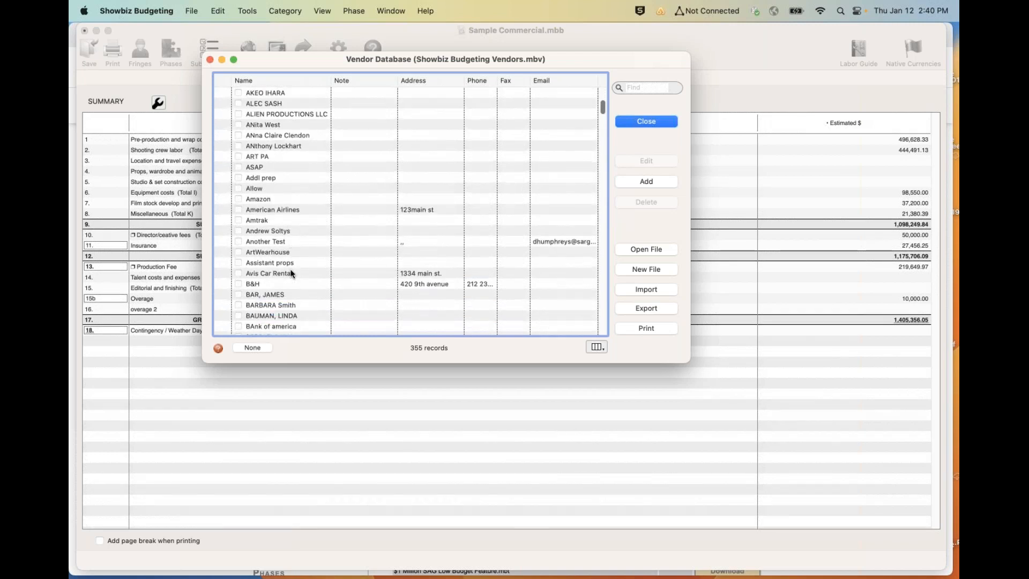
double_click(288, 272)
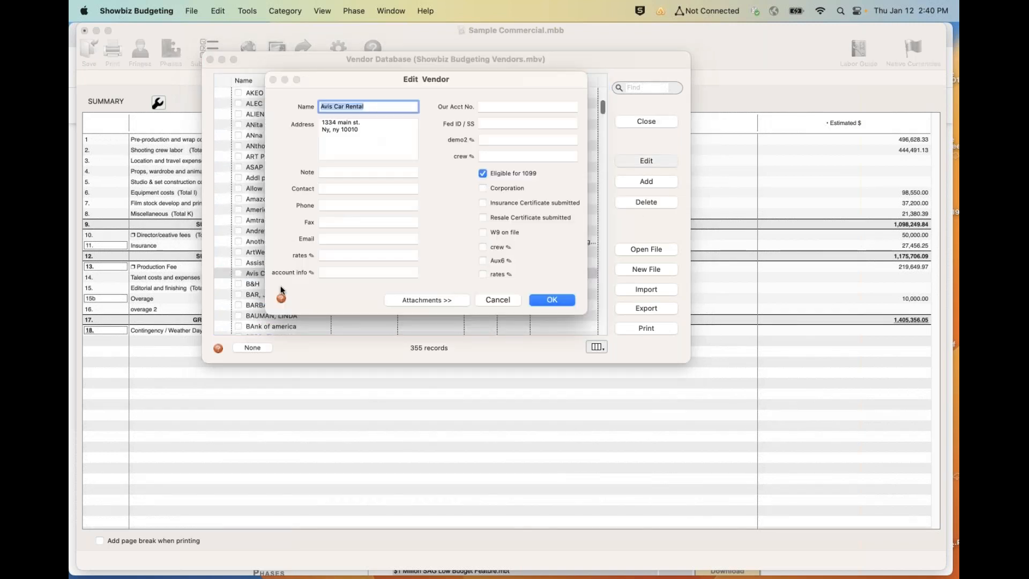
click(671, 215)
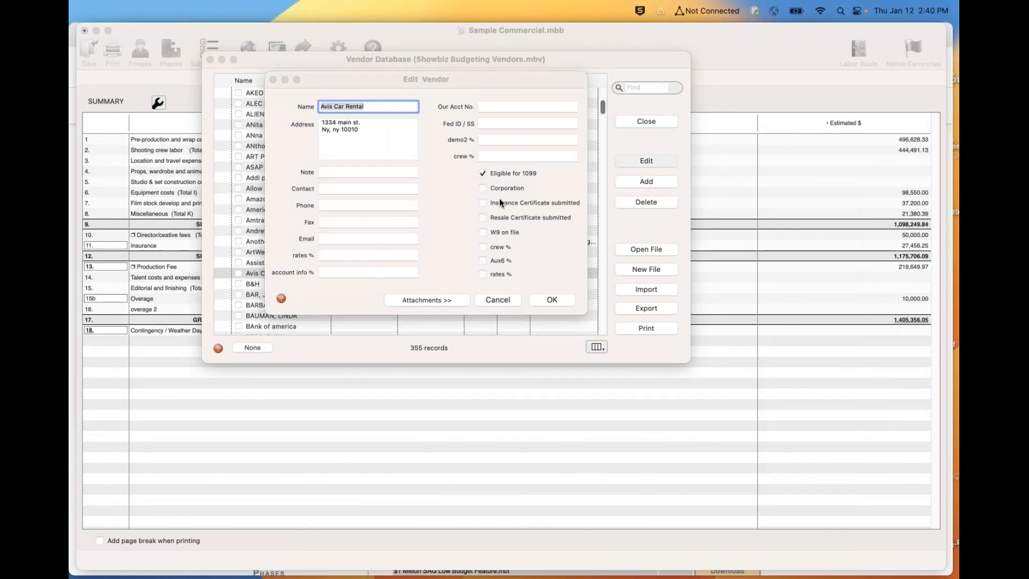
- Open the name of the custom crew checkbox field, keep it as is, and close the Avis Car Rental record and the vendor database
click(504, 244)
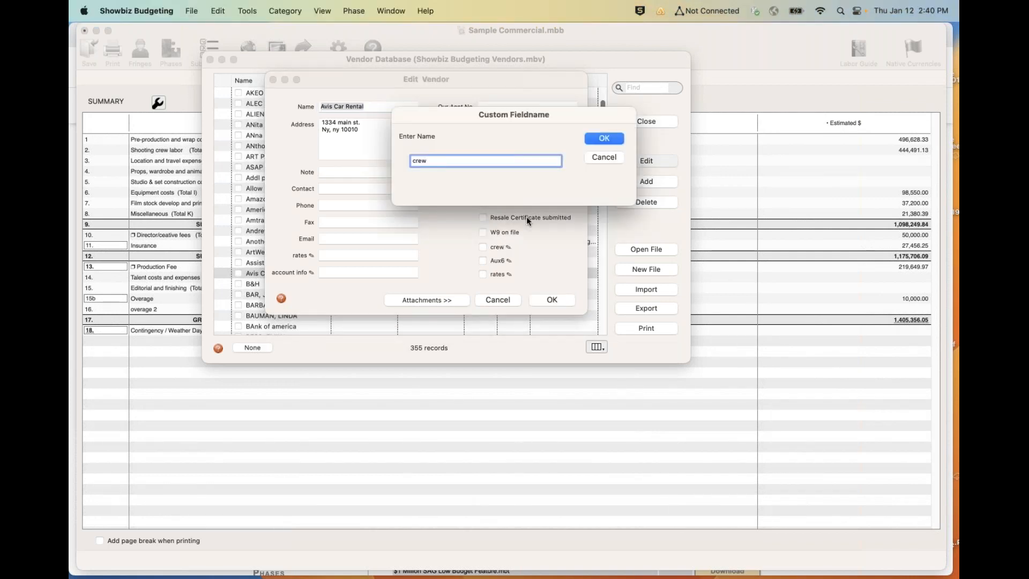
click(606, 139)
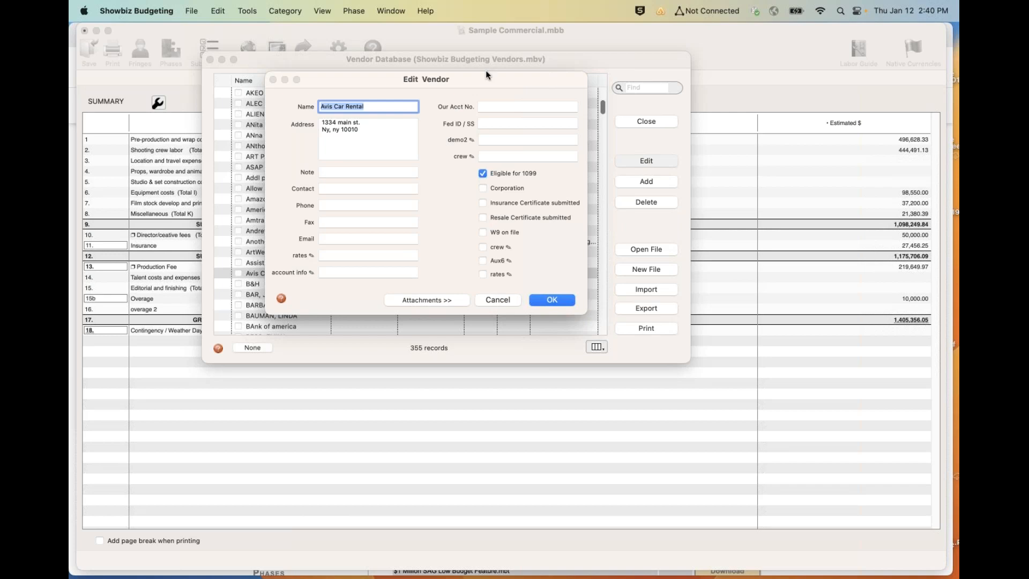
drag(484, 83, 392, 70)
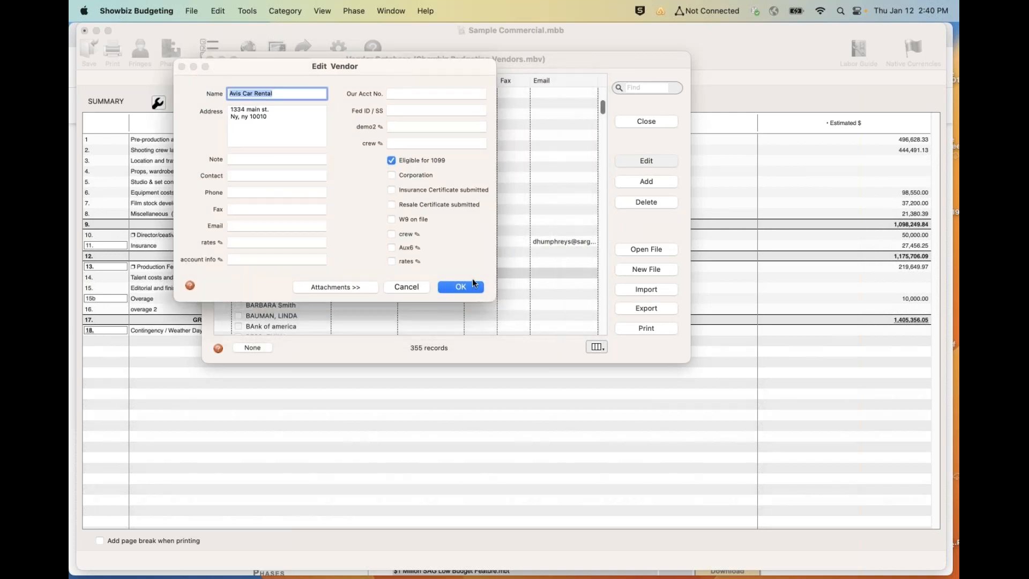
click(454, 288)
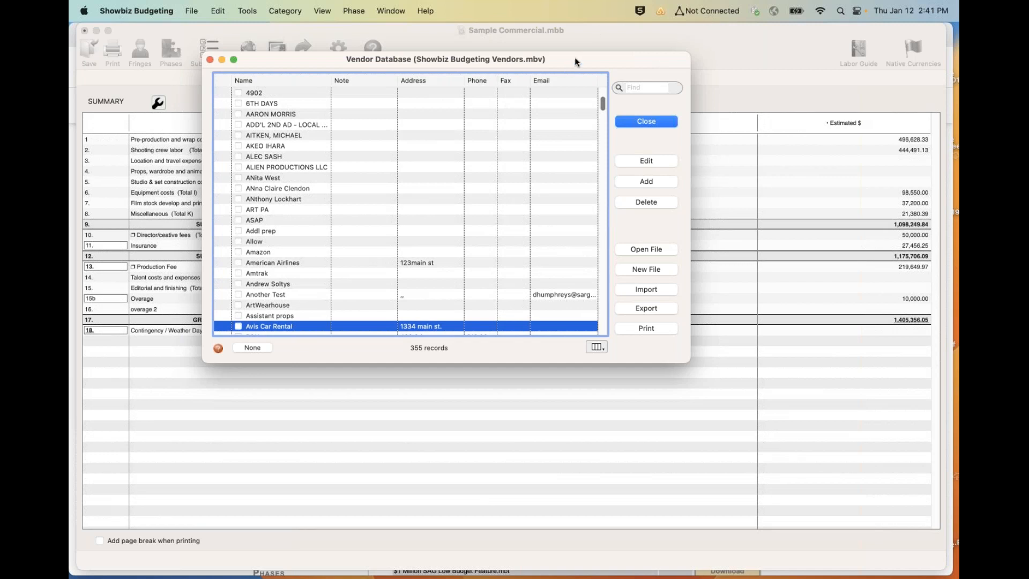
drag(565, 62, 501, 71)
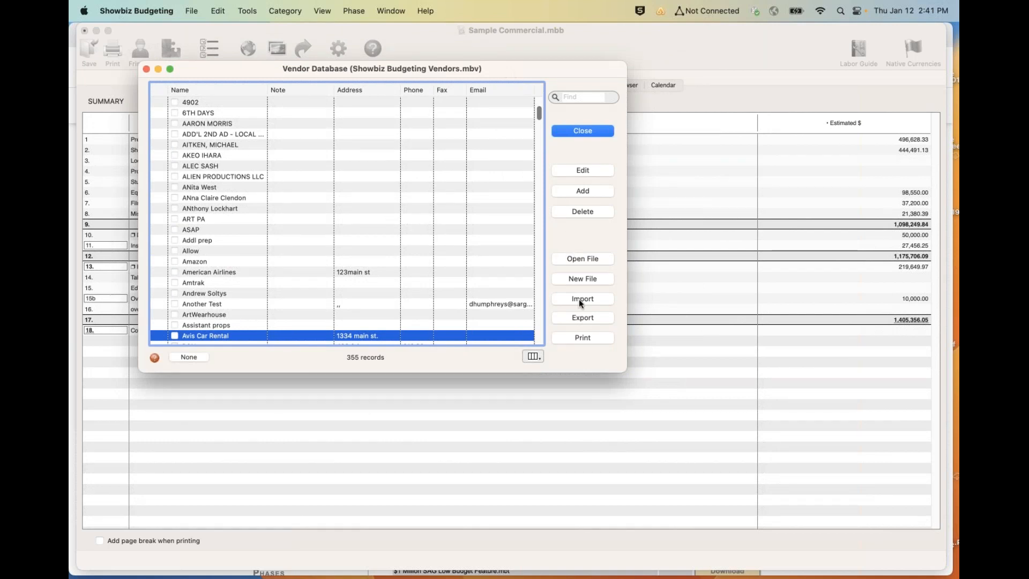
click(583, 130)
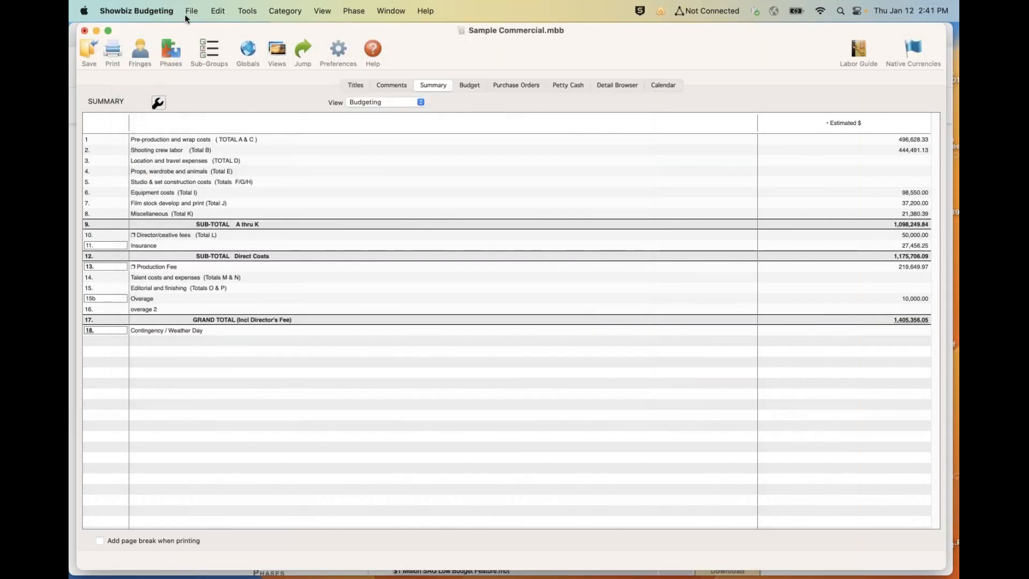
- Open the budget import settings, examine the available import file formats, and close the settings without importing
click(190, 12)
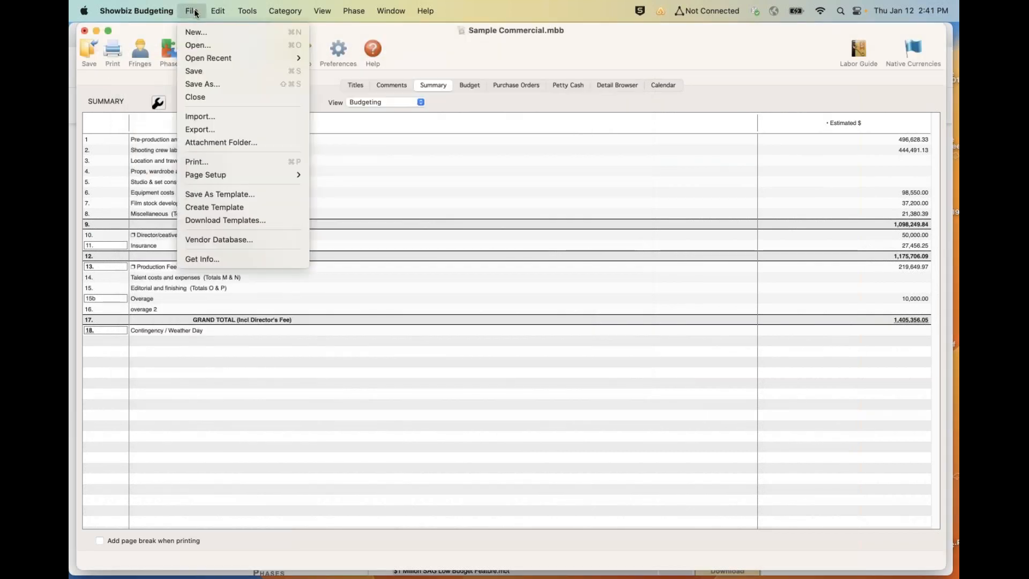
click(217, 118)
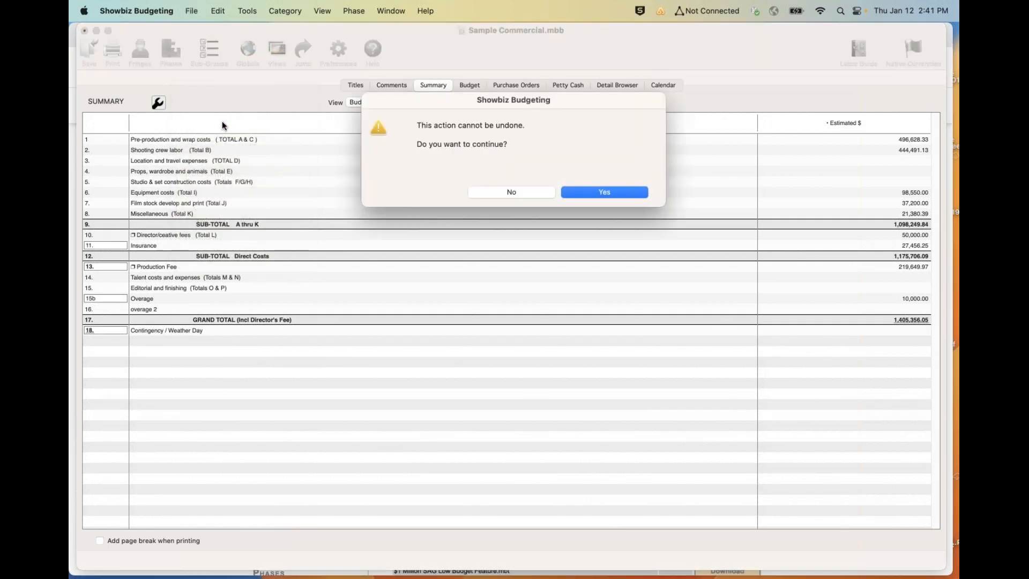
click(574, 191)
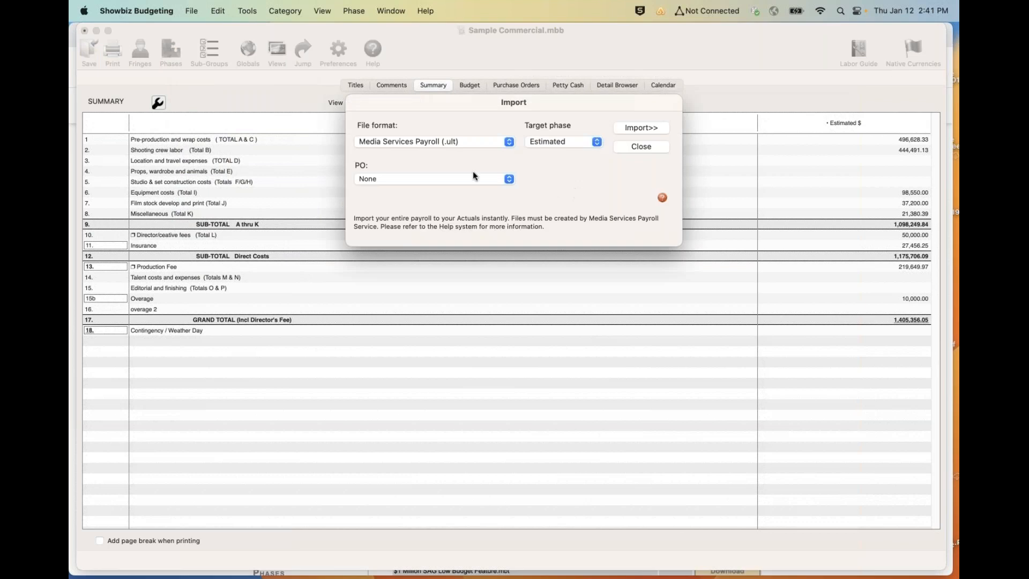
click(471, 143)
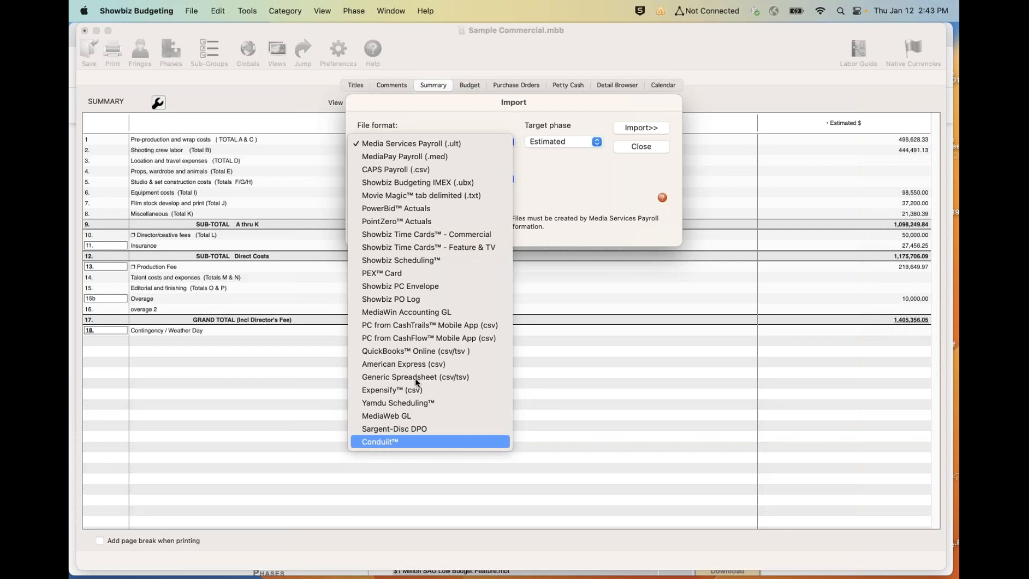
click(645, 144)
click(646, 144)
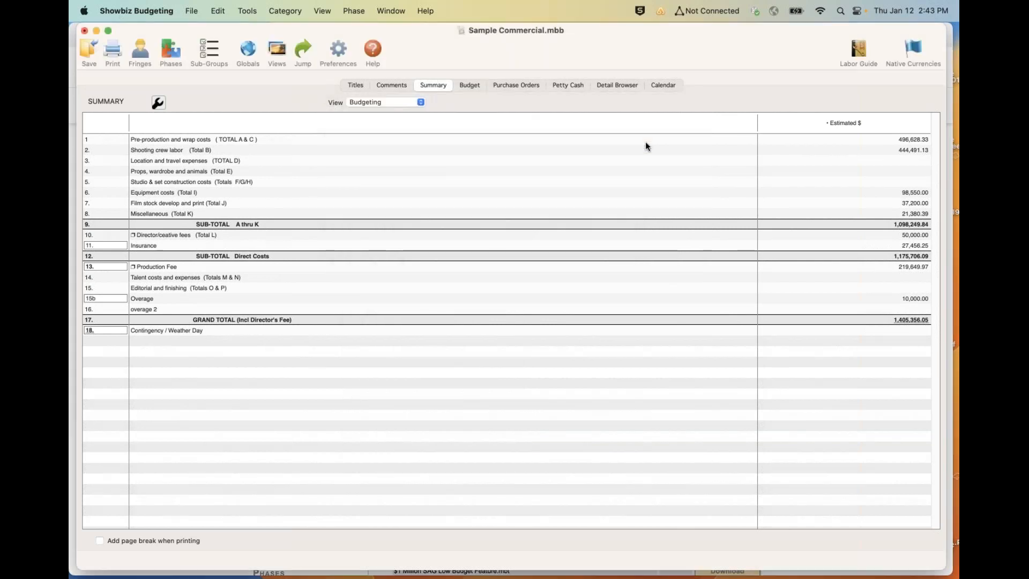
- Show the purchase order log and start a new purchase order
click(470, 86)
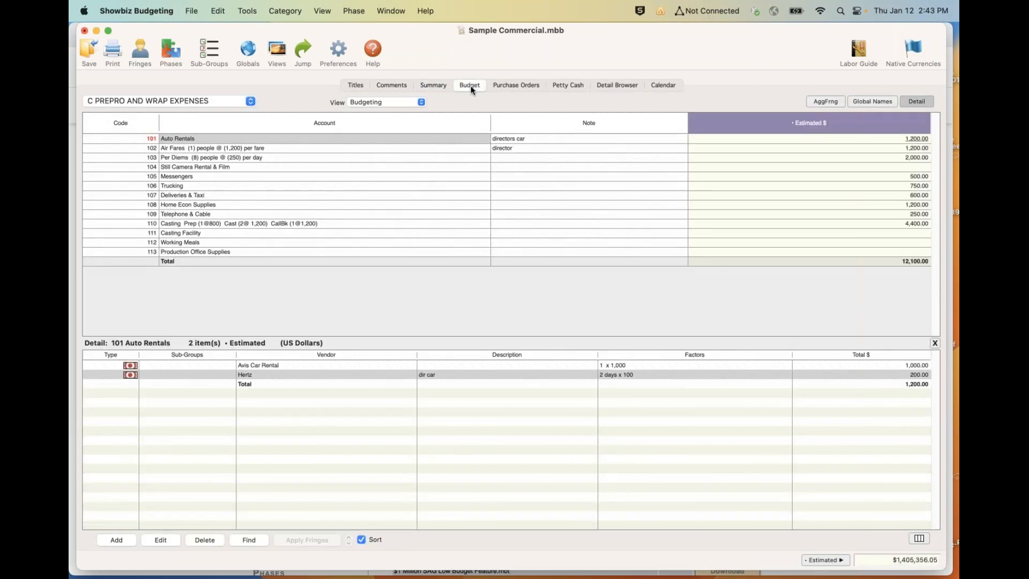
click(506, 85)
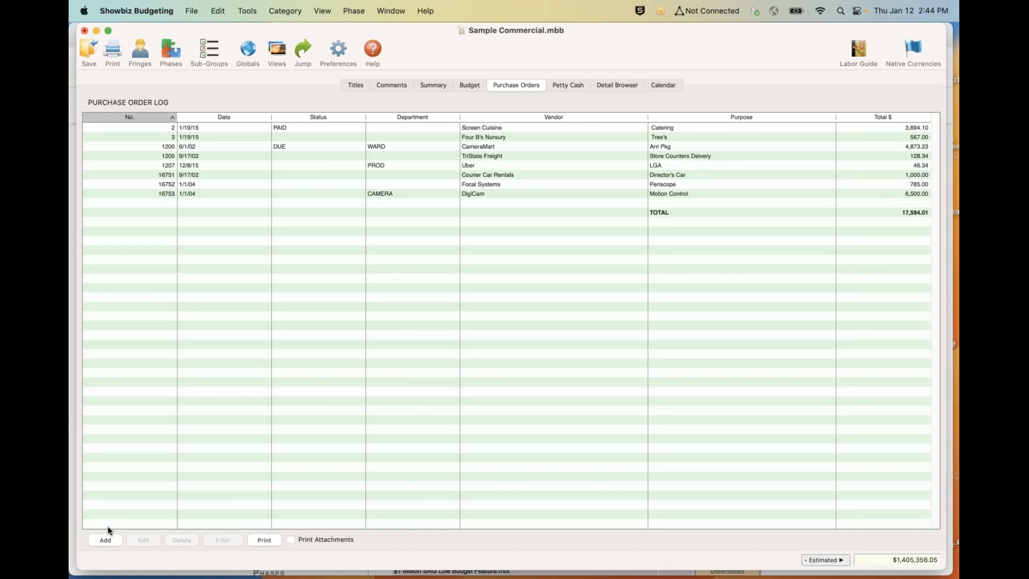
click(104, 540)
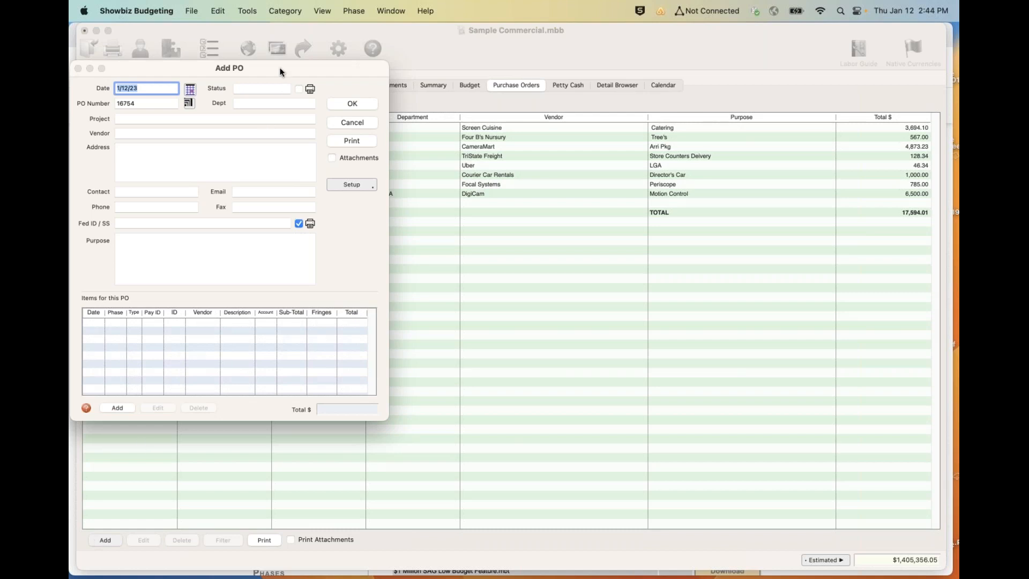
drag(280, 68, 441, 34)
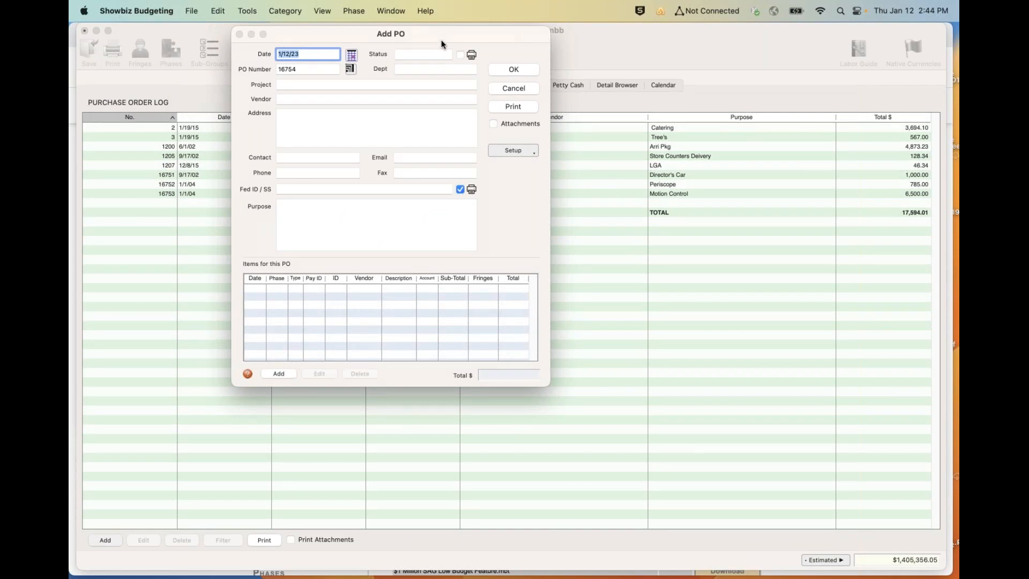
- Examine the company logo setup for purchase orders and accept it as is
click(505, 152)
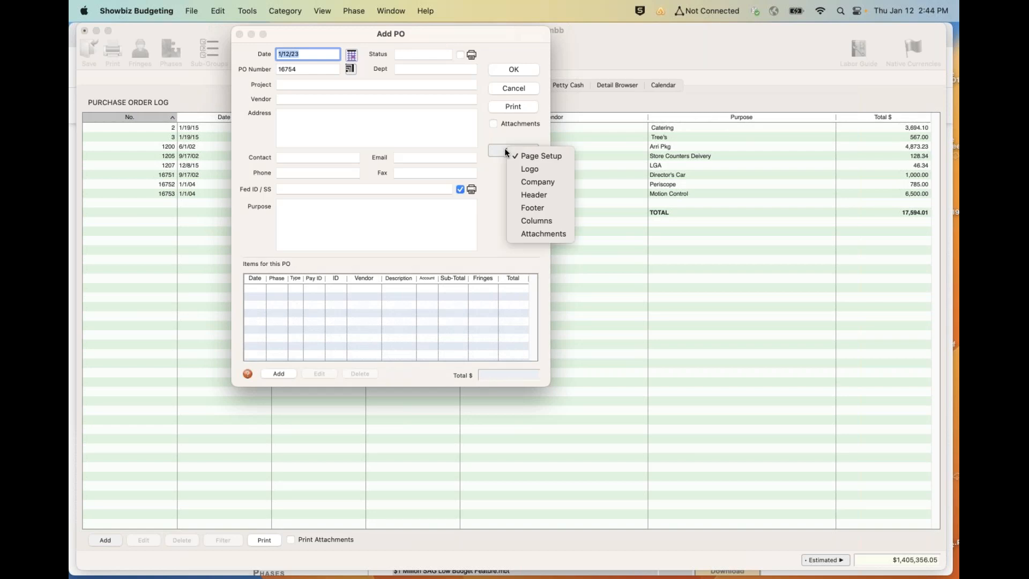
click(522, 165)
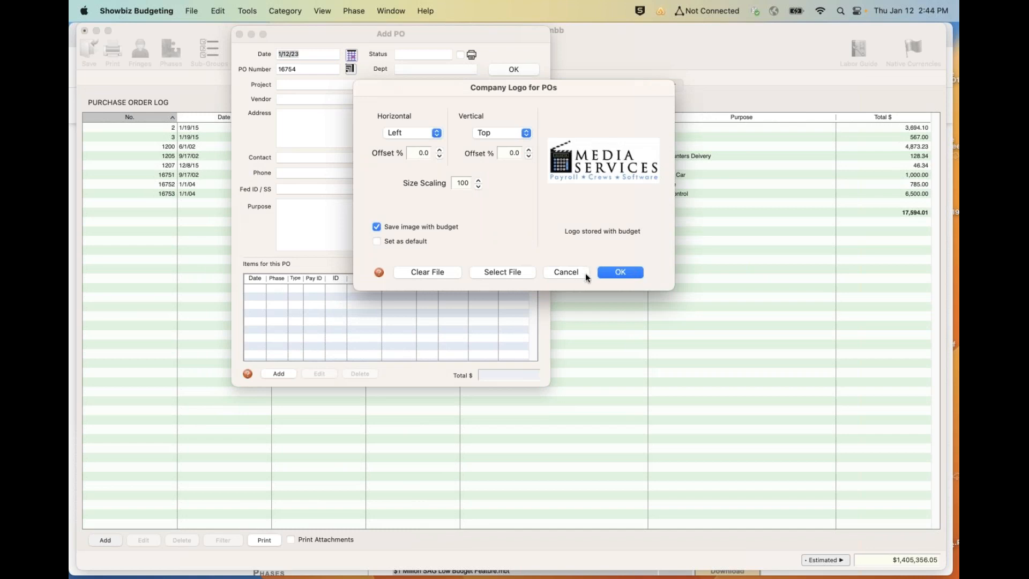
click(614, 272)
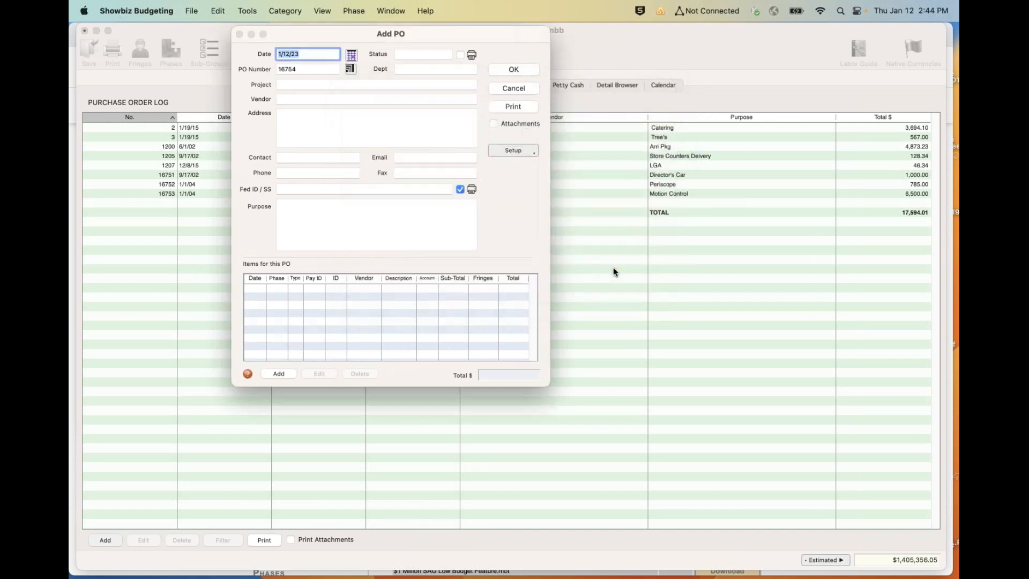
click(508, 152)
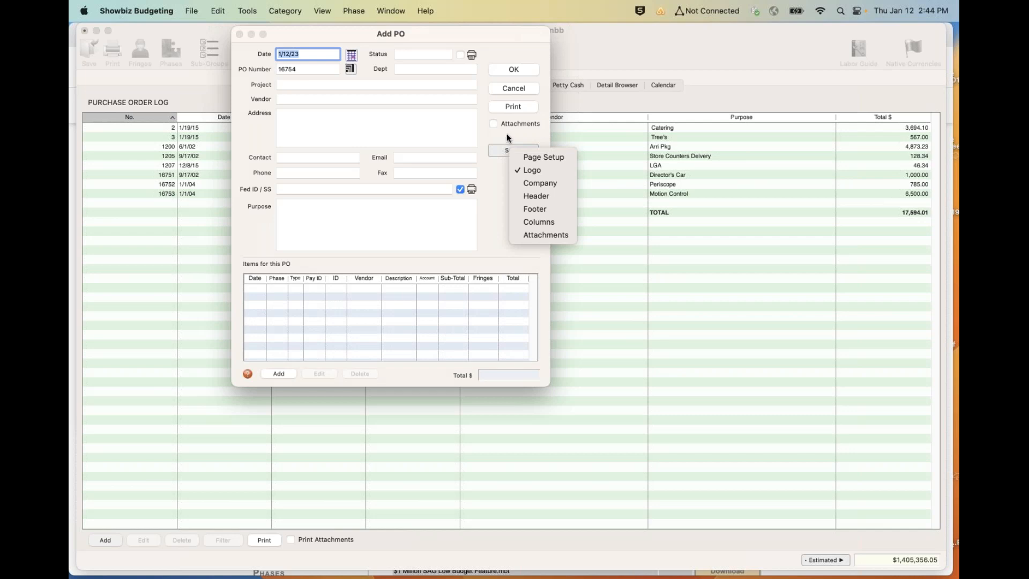
click(531, 170)
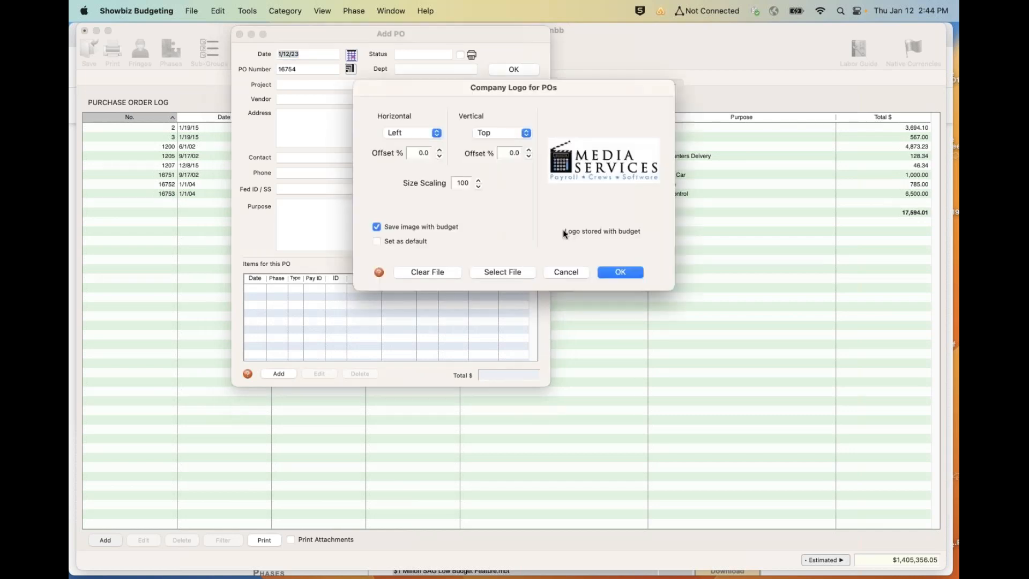
click(620, 271)
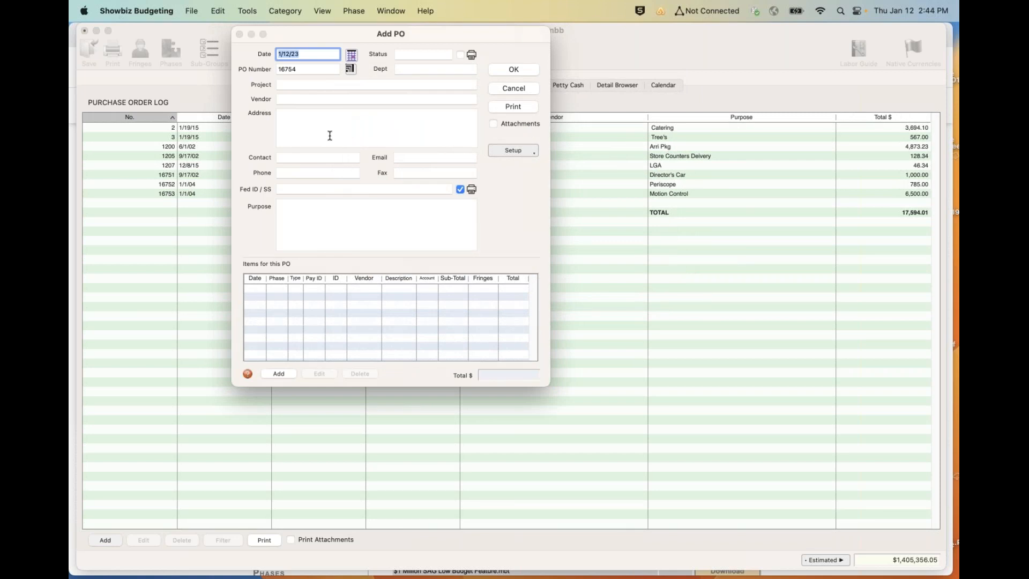
- Set the new purchase order's project to demo and its vendor to Avis Car Rental
click(328, 85)
text(demo)
key(Tab)
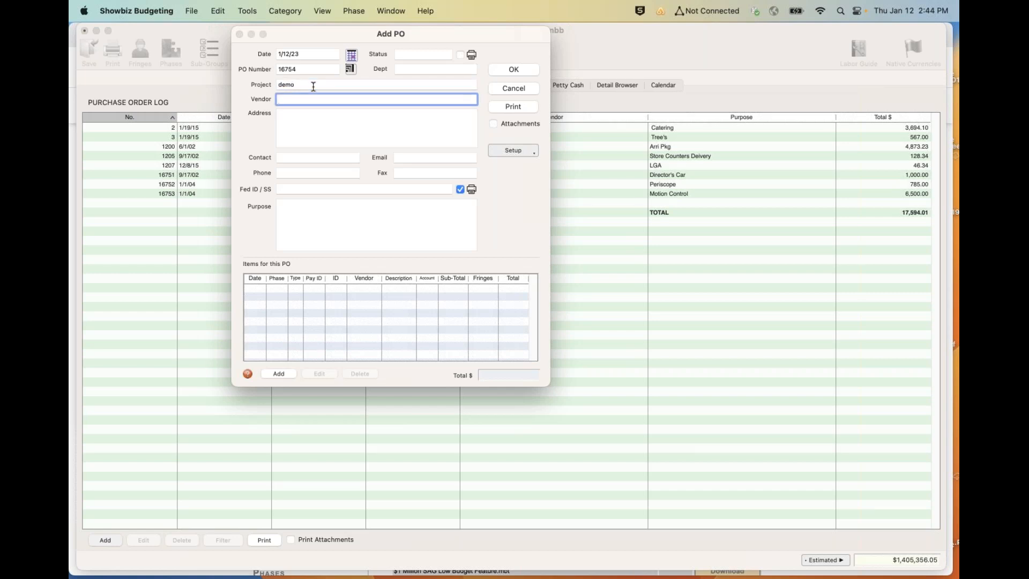
text(Avis Car Rental)
key(Tab)
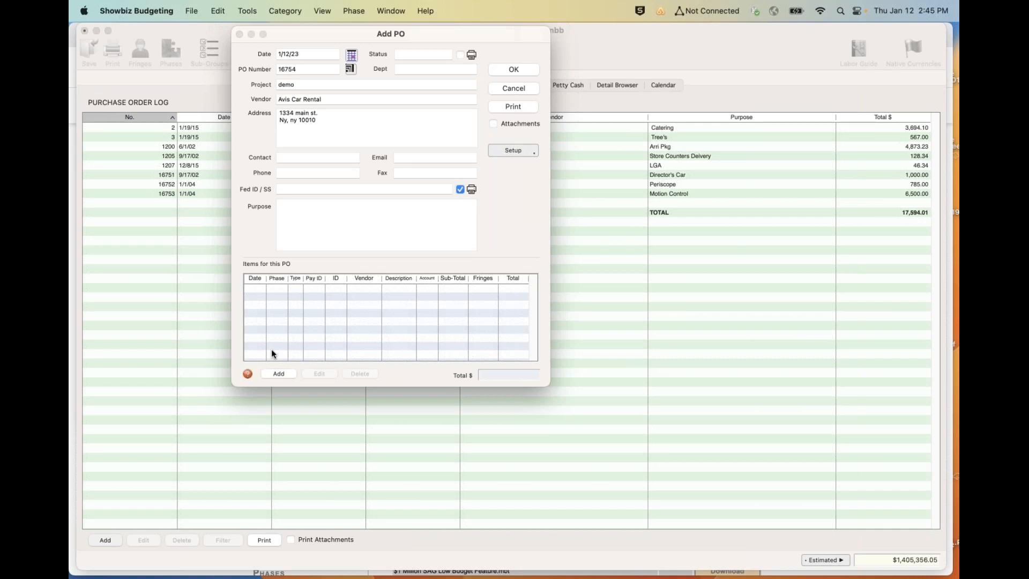
- Add a detail item to the purchase order and assign it to account 112 Working Meals by searching for meal
click(275, 373)
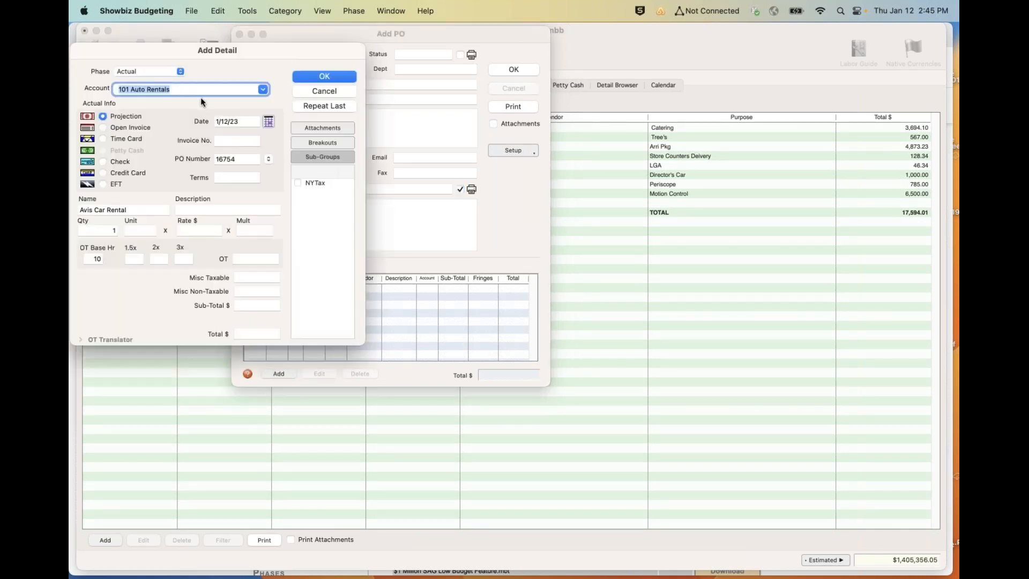
drag(251, 52, 431, 64)
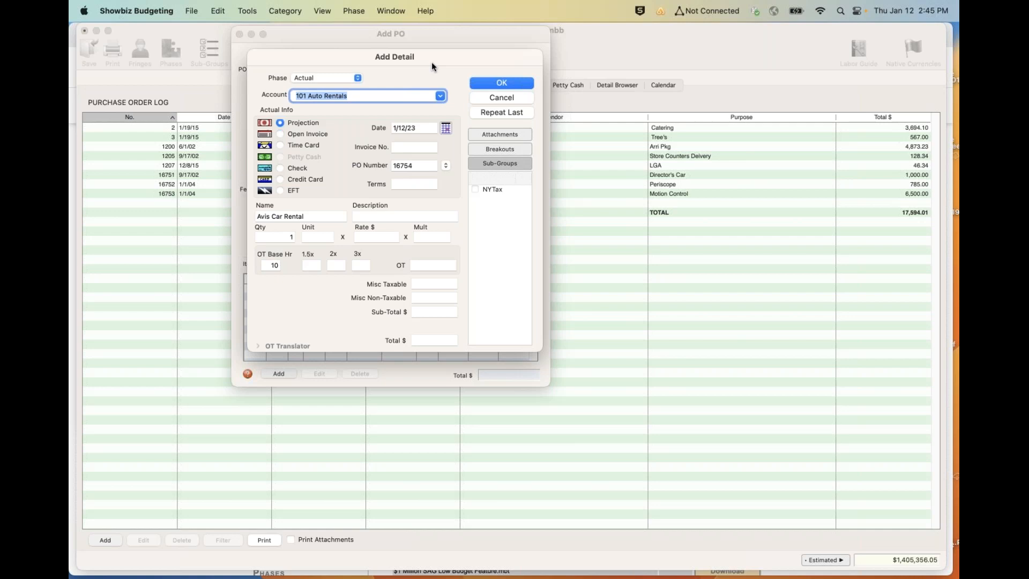
click(375, 94)
click(324, 78)
click(324, 78)
key(super+a)
text(meal)
click(440, 97)
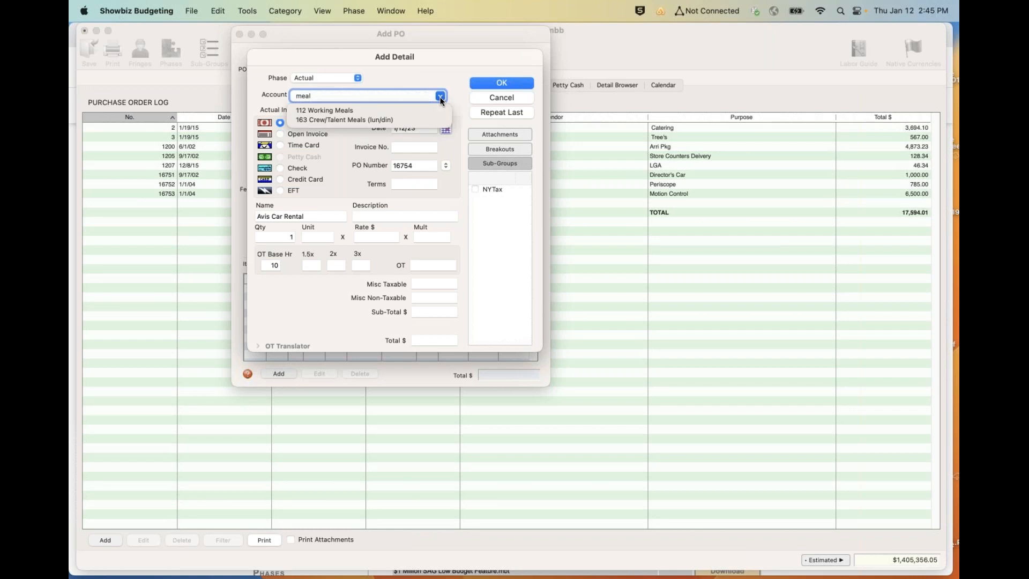
click(331, 111)
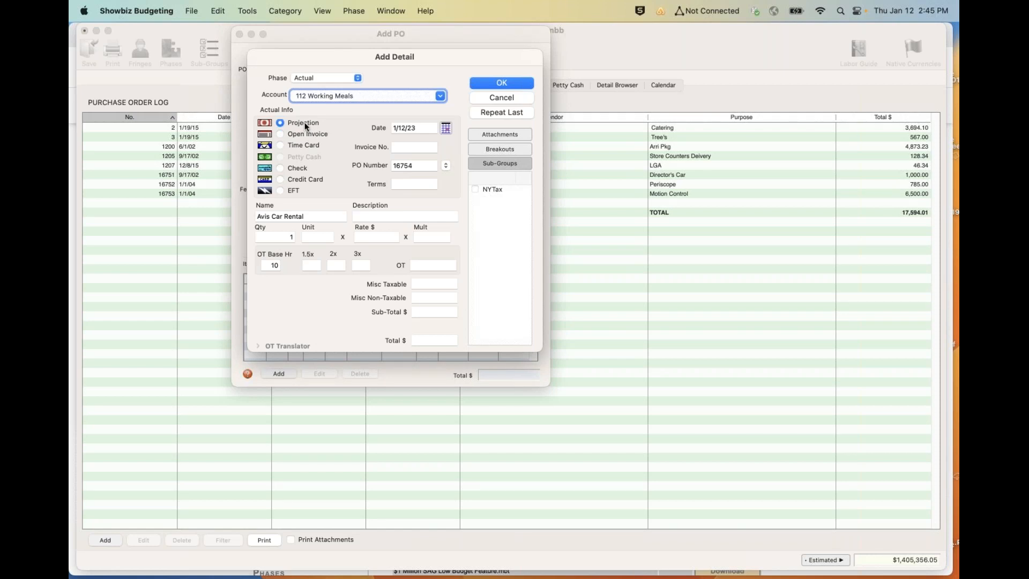
- Set the detail's payment type to Credit Card with the card ID info
click(280, 180)
click(414, 183)
text(info)
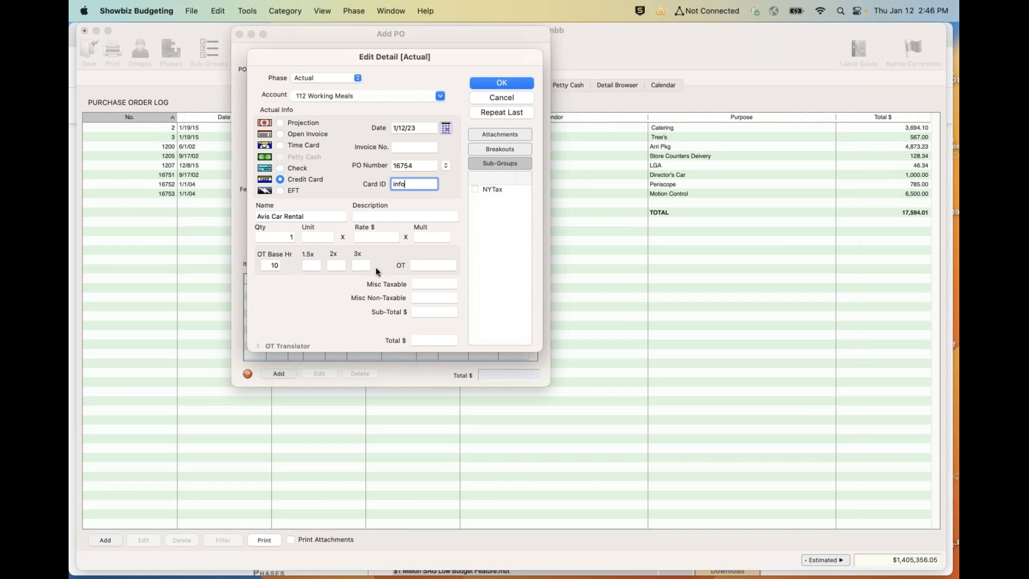
- Give the detail a sub-total of 1,000 and save both the detail and the purchase order
click(434, 312)
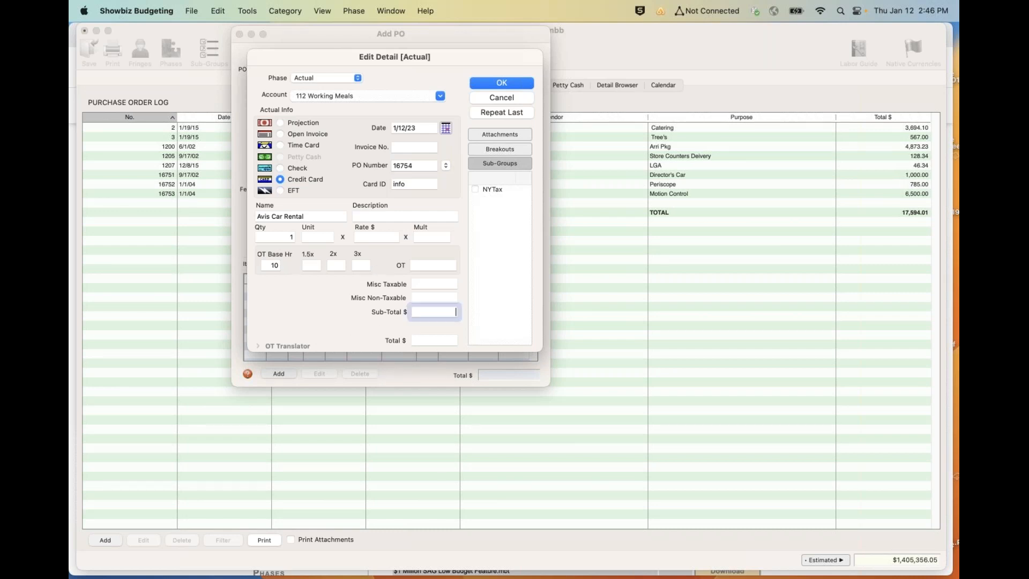
text(1000)
key(Tab)
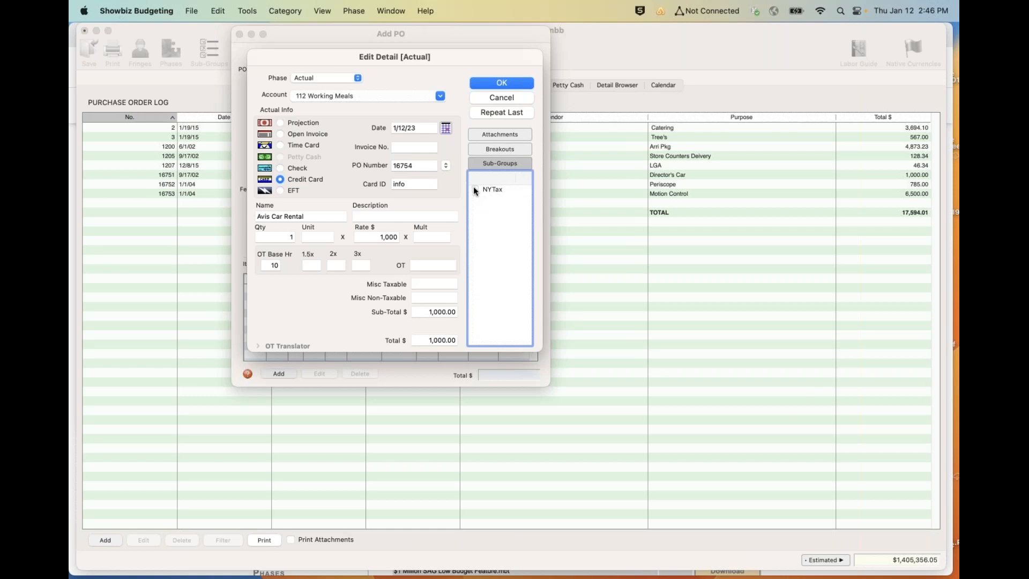
click(496, 82)
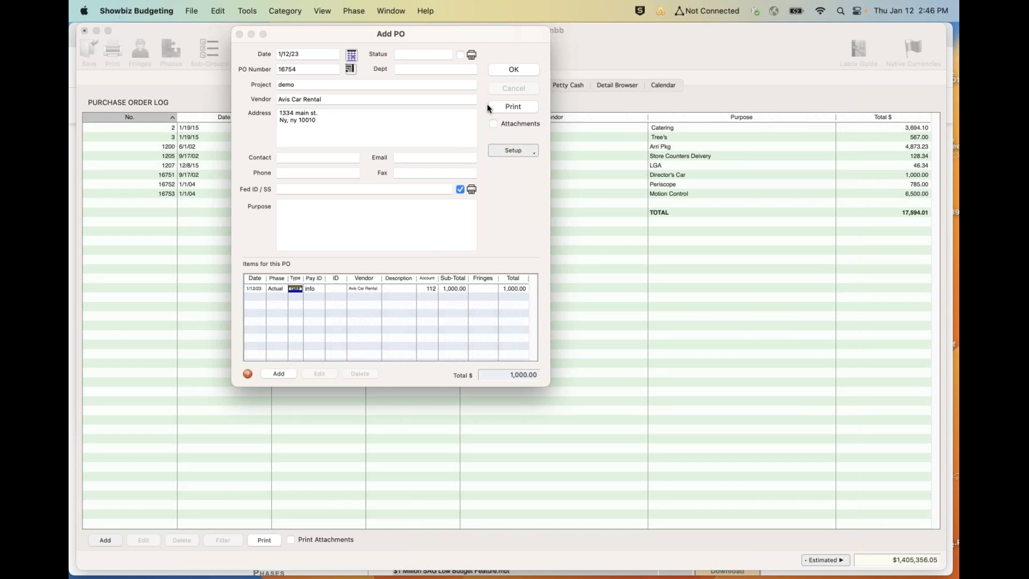
click(507, 68)
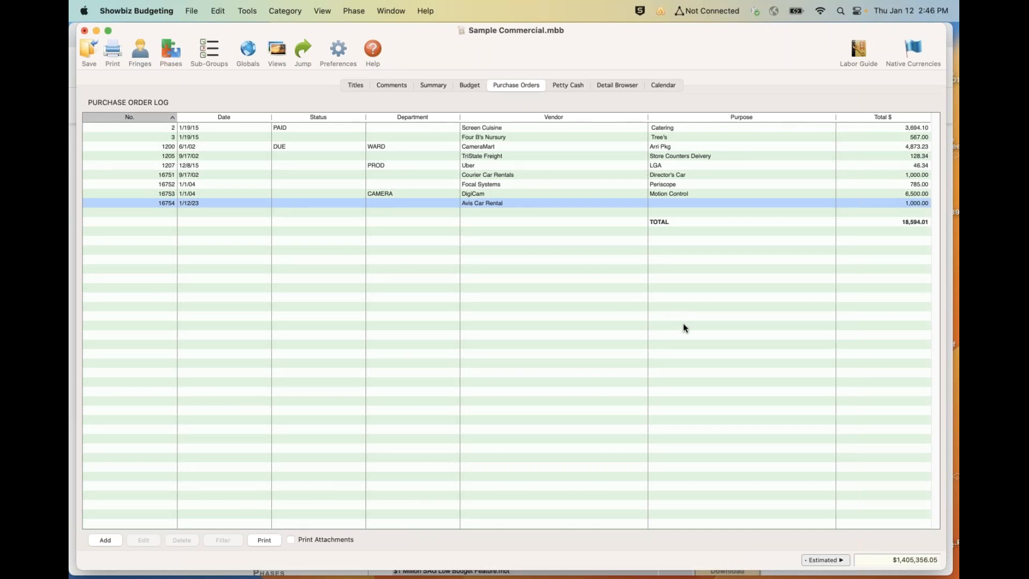
- Open the petty cash envelope log of the budget
key(super+Tab)
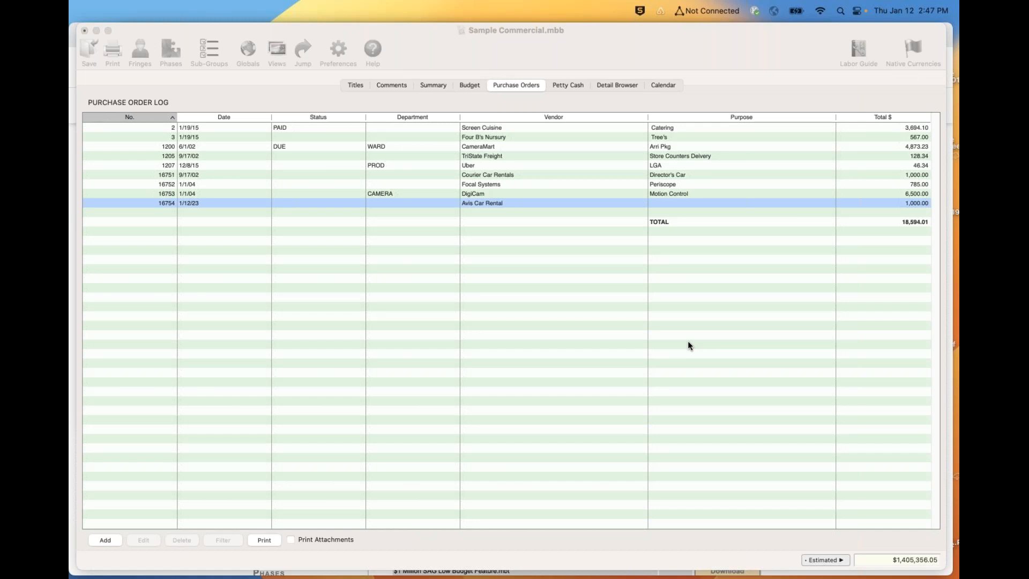
click(568, 84)
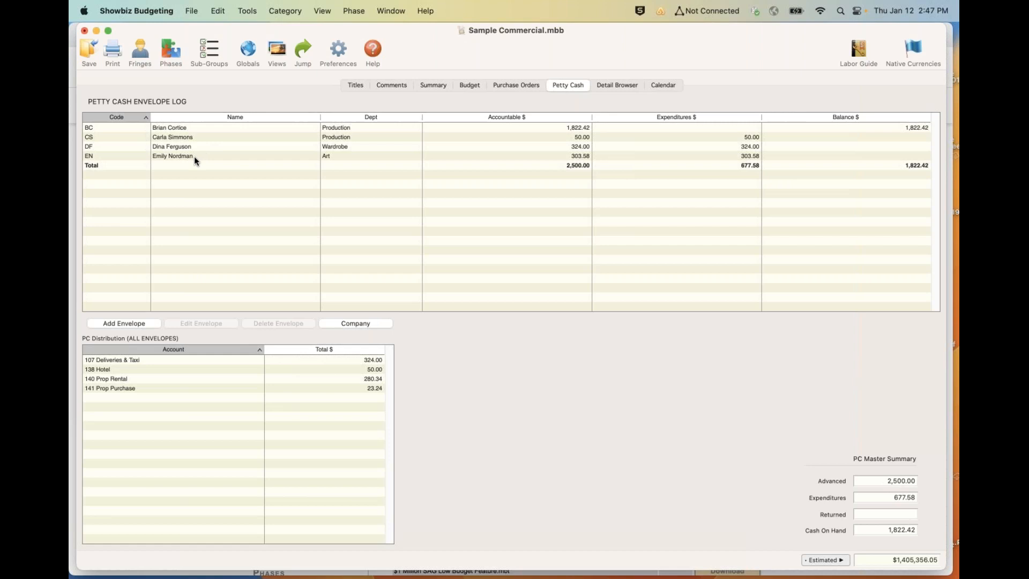
- Set up a Showbiz PC Envelope import into the Actual phase, browse for the envelope file, and cancel without importing
click(191, 12)
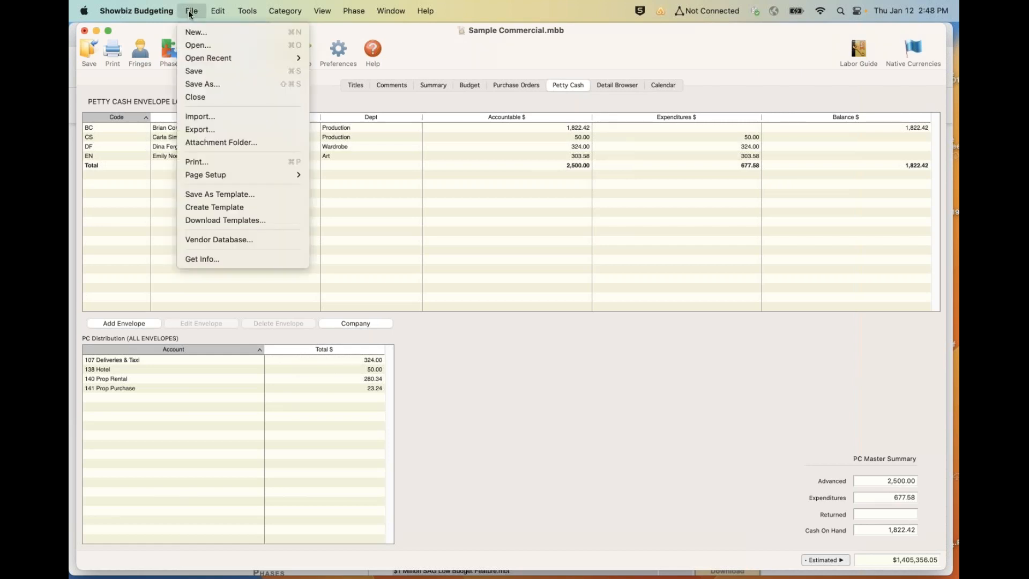
click(189, 117)
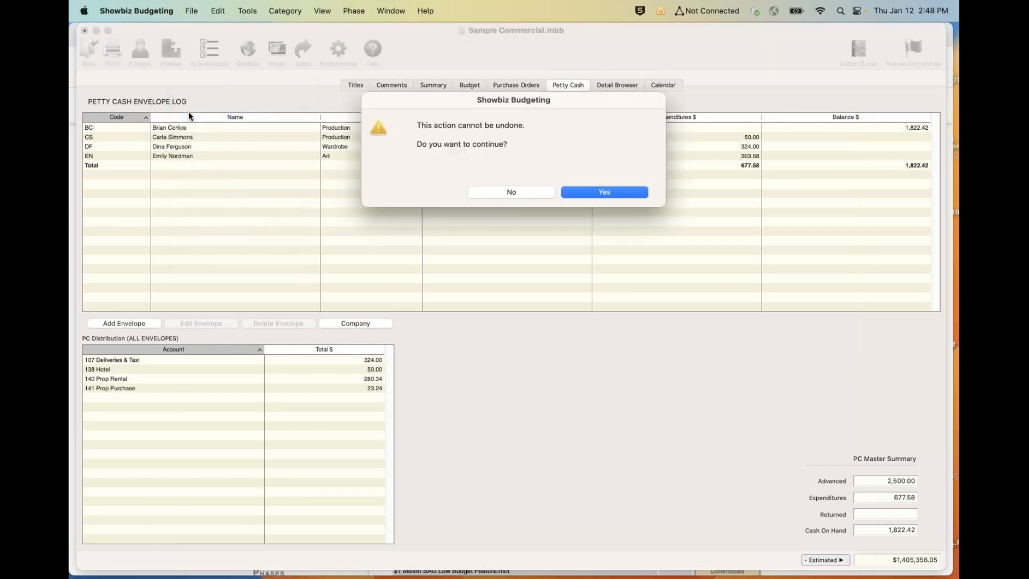
click(586, 193)
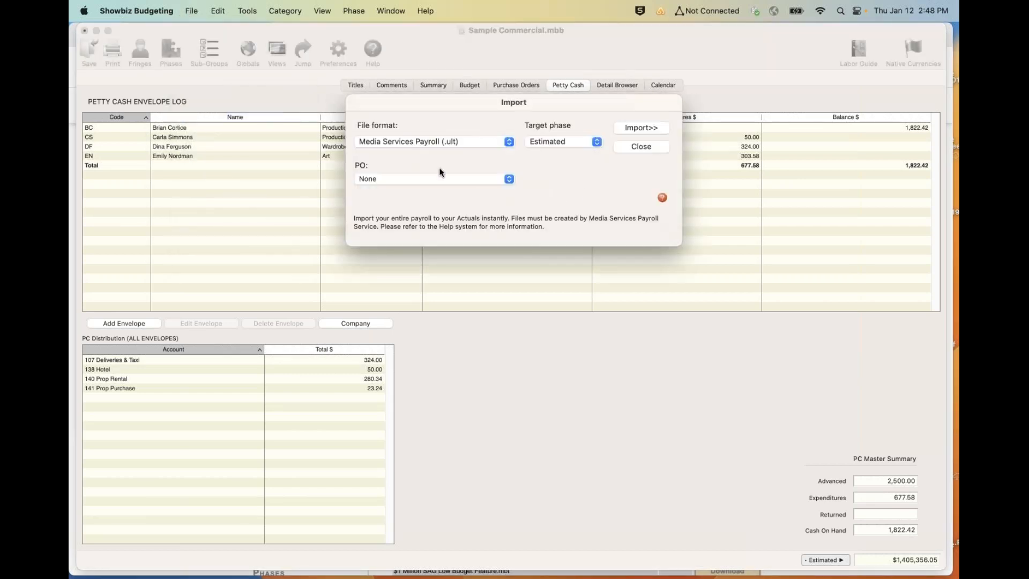
click(457, 142)
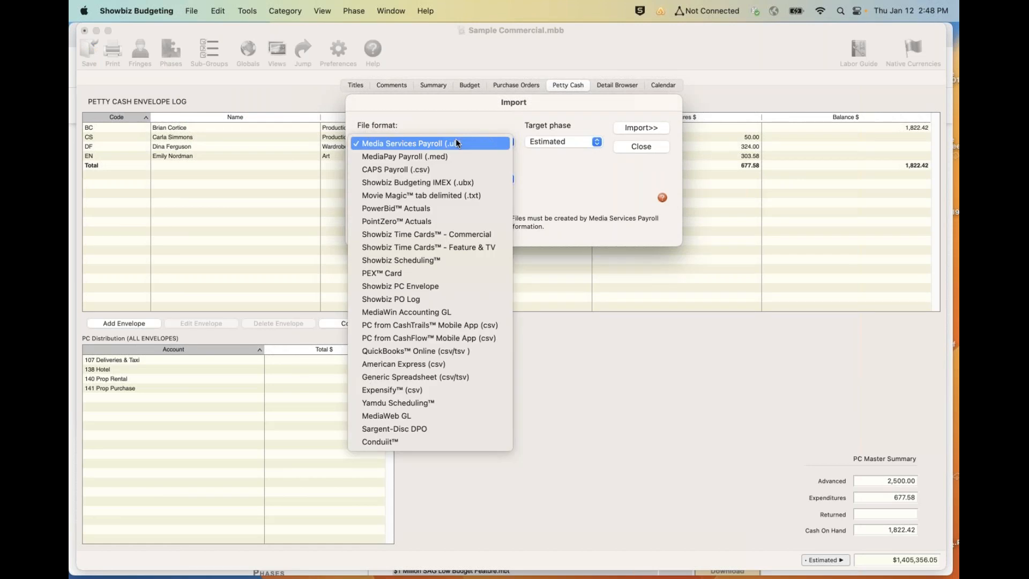
click(417, 291)
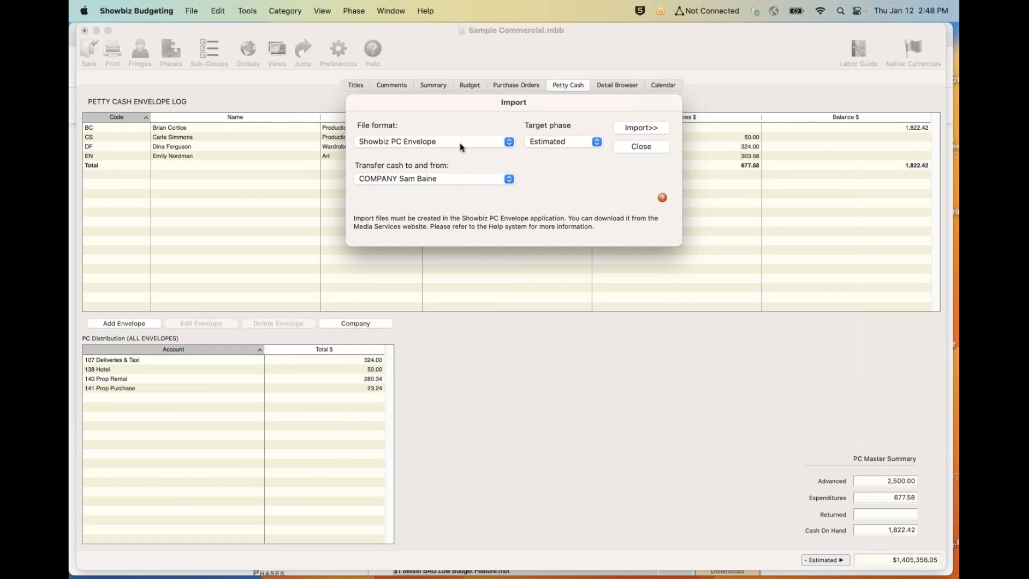
click(565, 141)
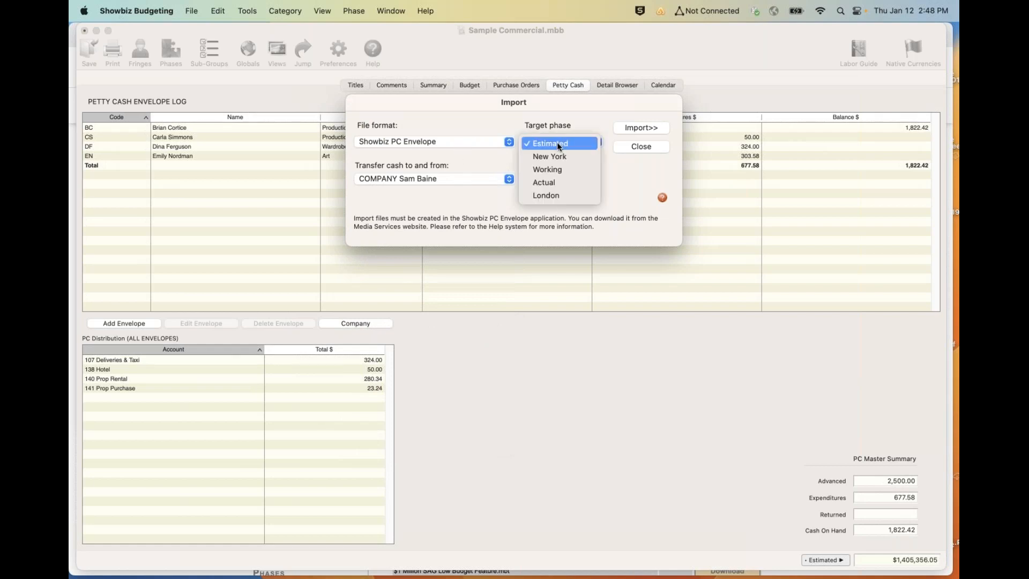
click(552, 181)
click(646, 128)
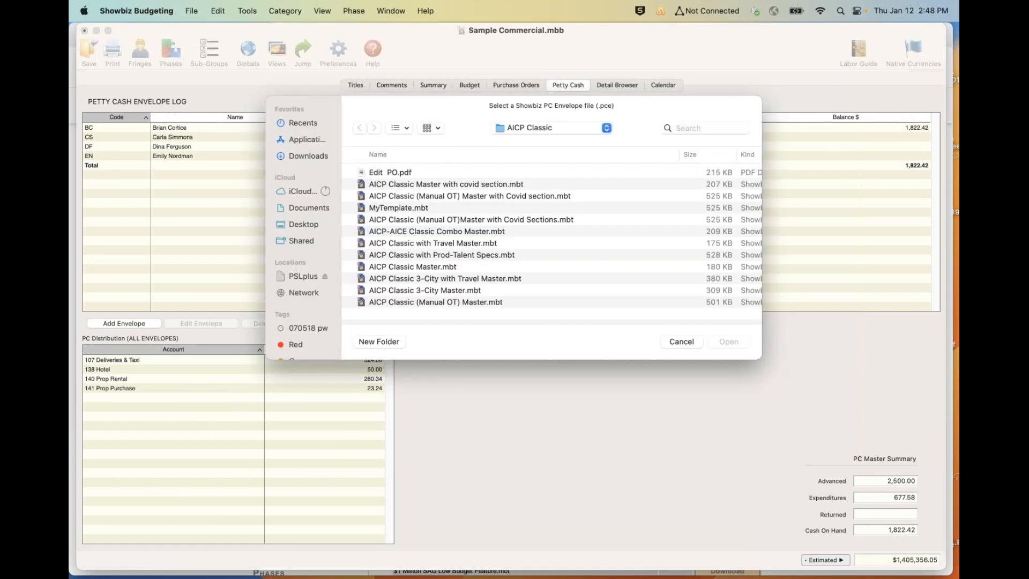
drag(560, 90, 322, 46)
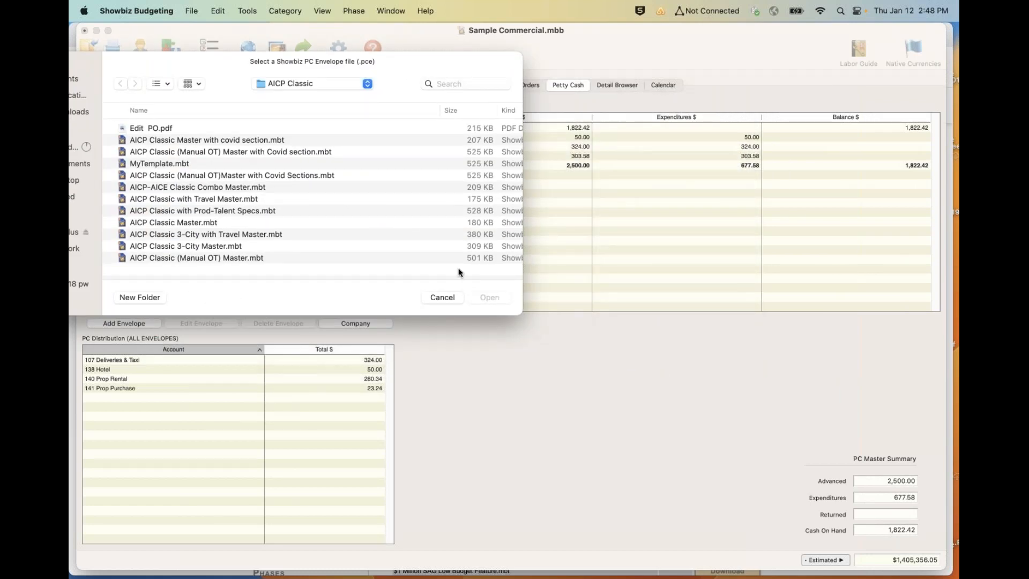
click(438, 298)
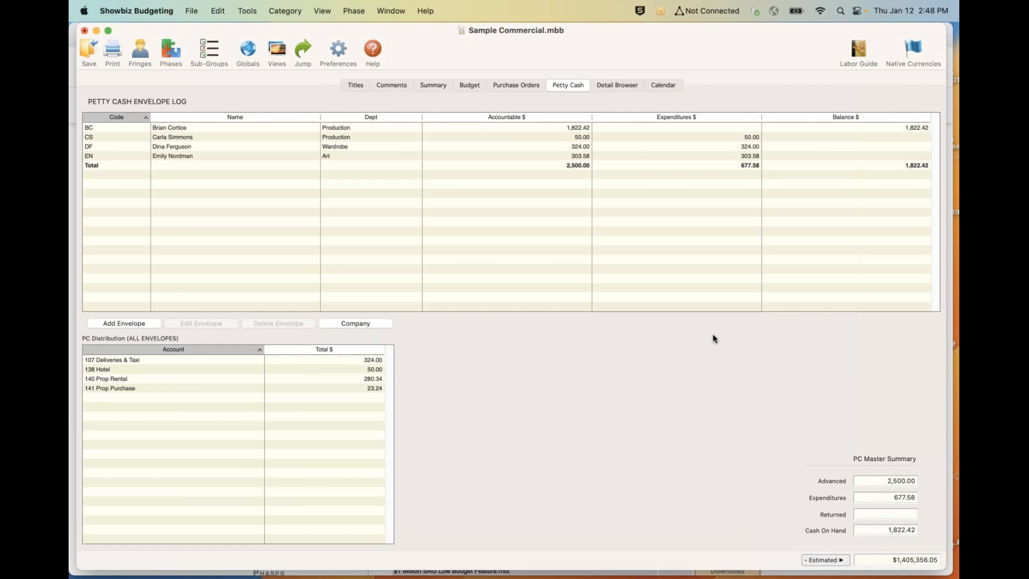
- Add a petty cash envelope with the code sb and enter the employee's name
click(121, 324)
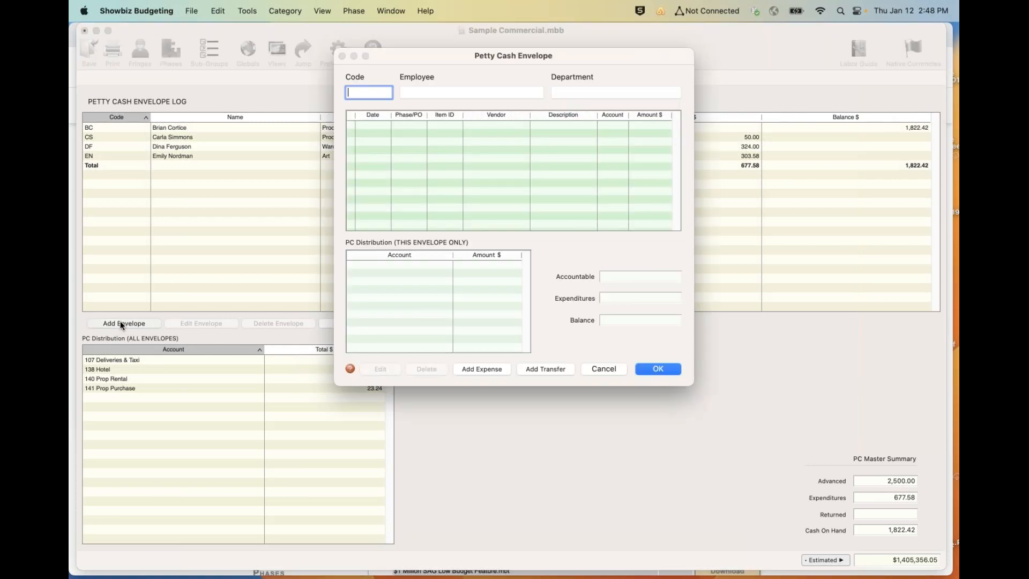
text(sb)
key(Tab)
text(steve)
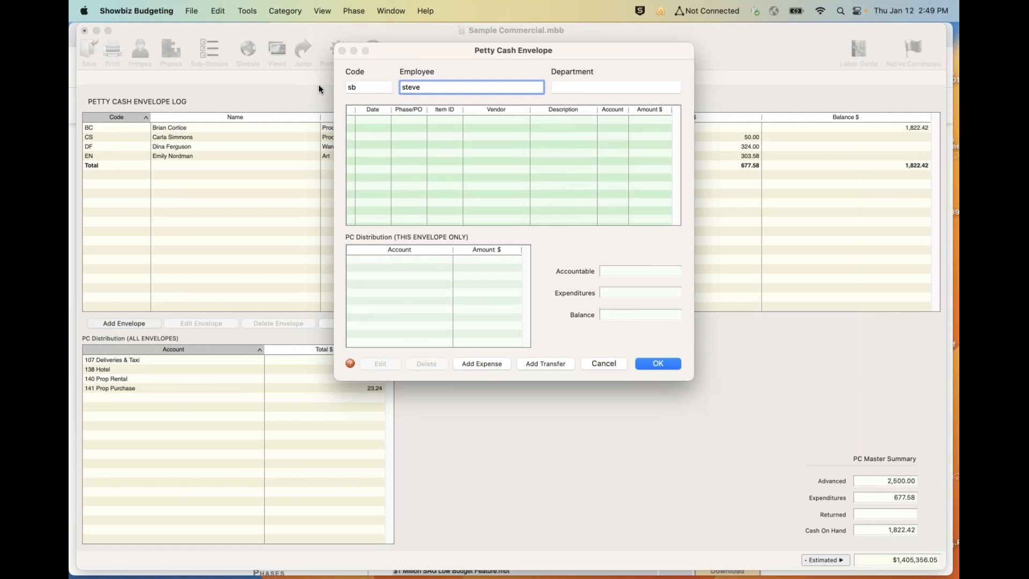
drag(403, 51, 268, 20)
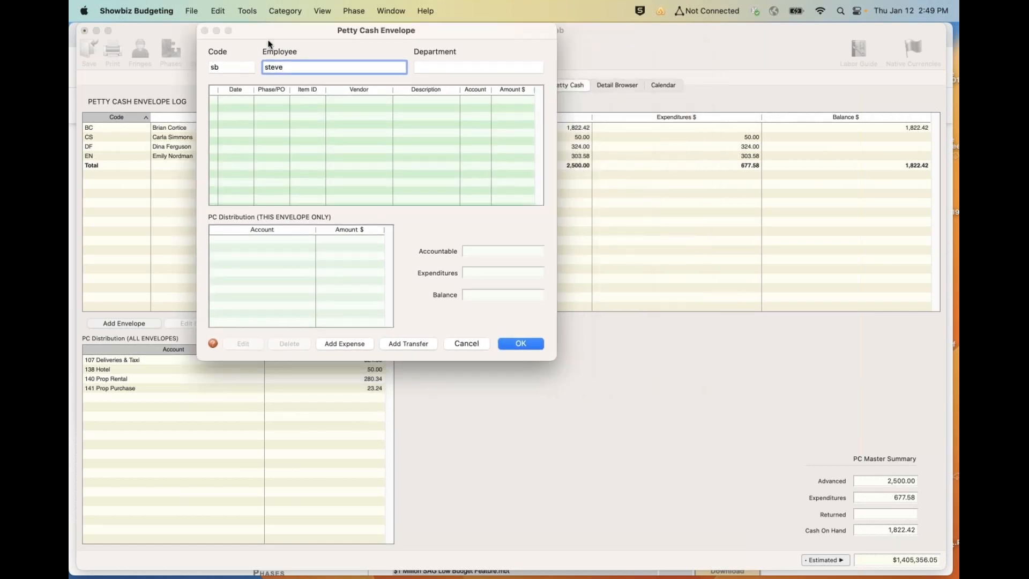
- Record a transfer of 10,000 into the envelope from COMPANY, with a PO number, a check number and the description pc
click(408, 343)
key(Tab)
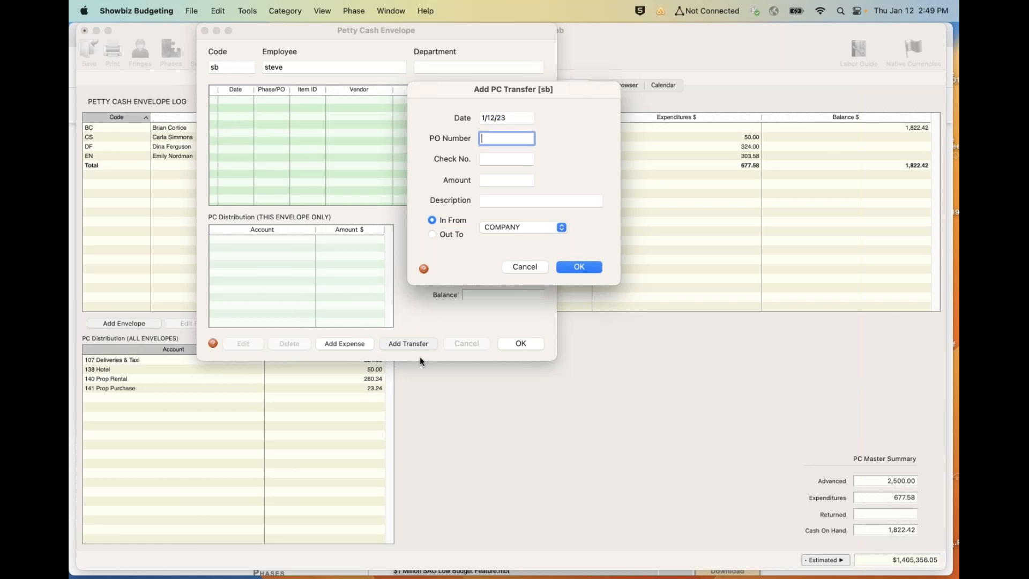
text(8484)
key(Tab)
text(6564)
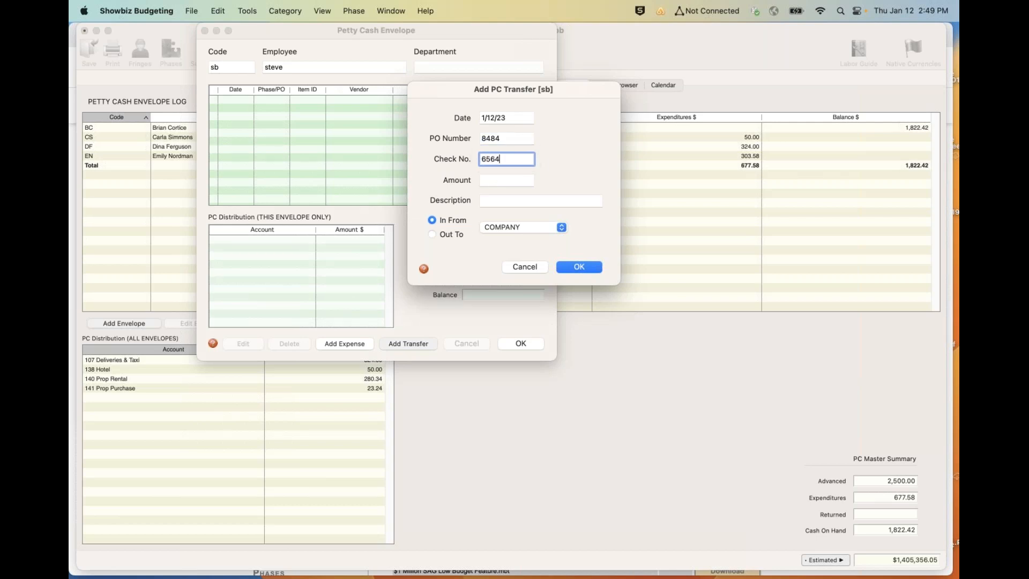
key(Tab)
text(10000)
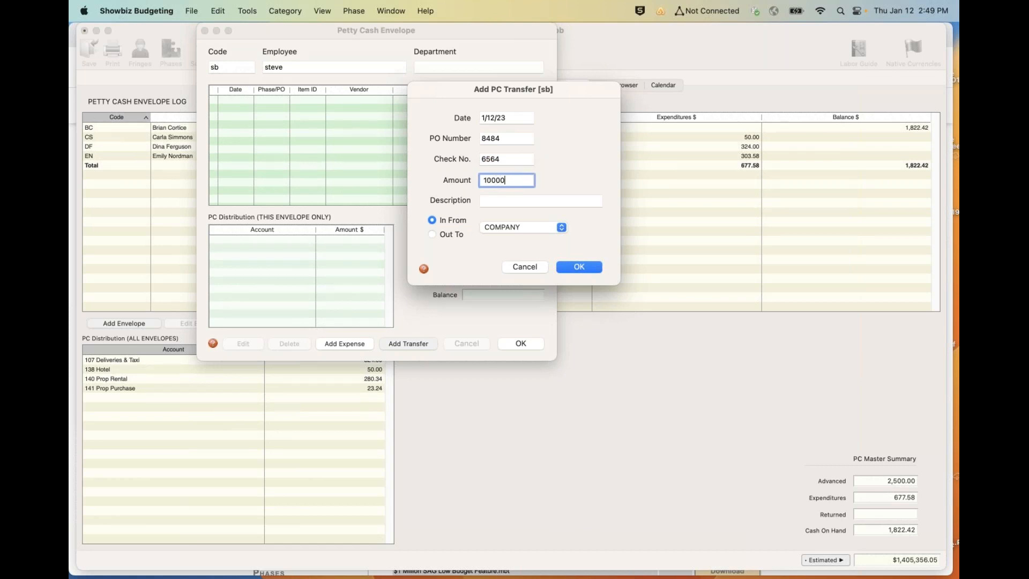
key(Tab)
text(pc)
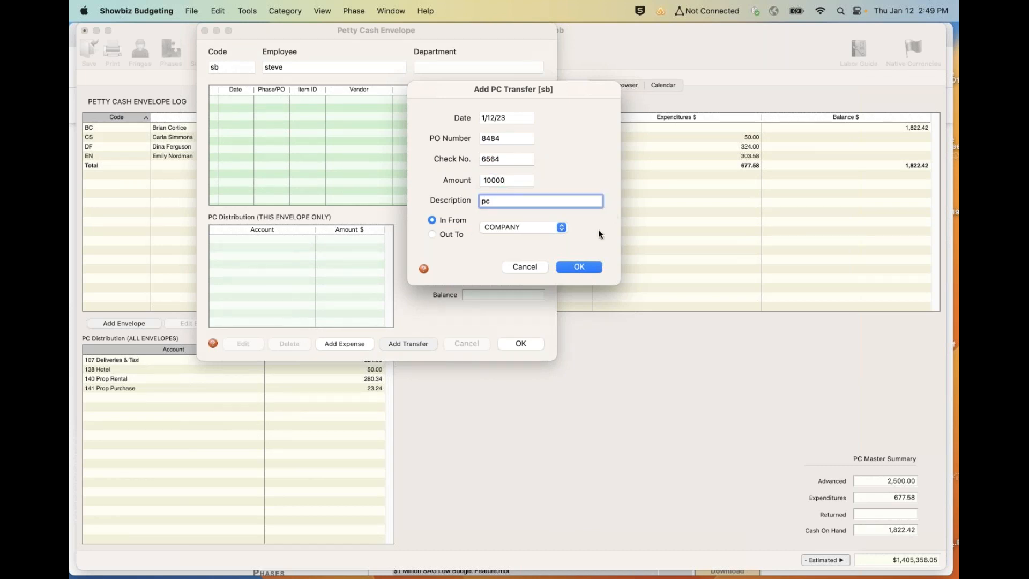
click(574, 268)
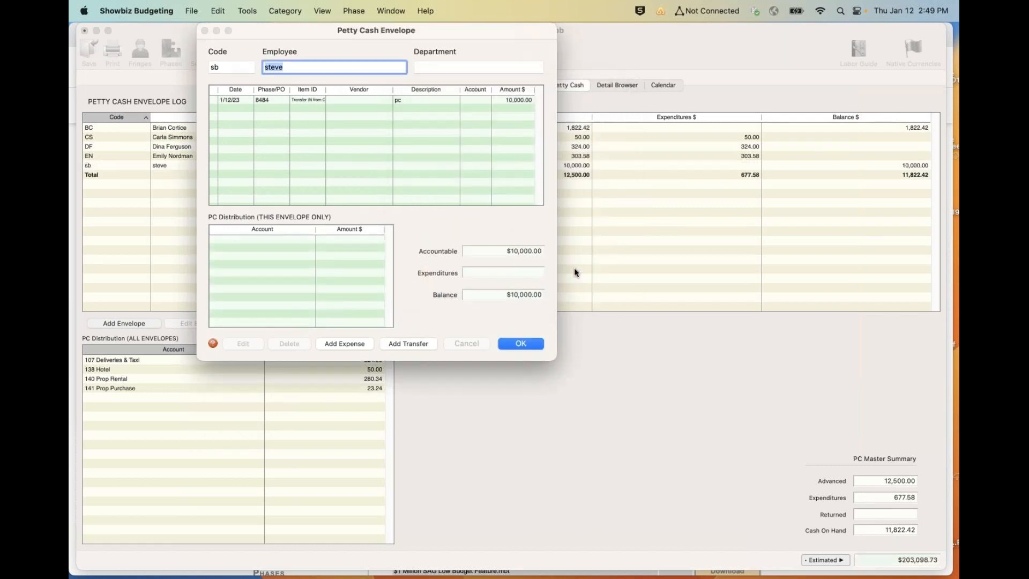
- Record a transfer of 1,000 out of the sb envelope to envelope BC with the description pc
click(409, 343)
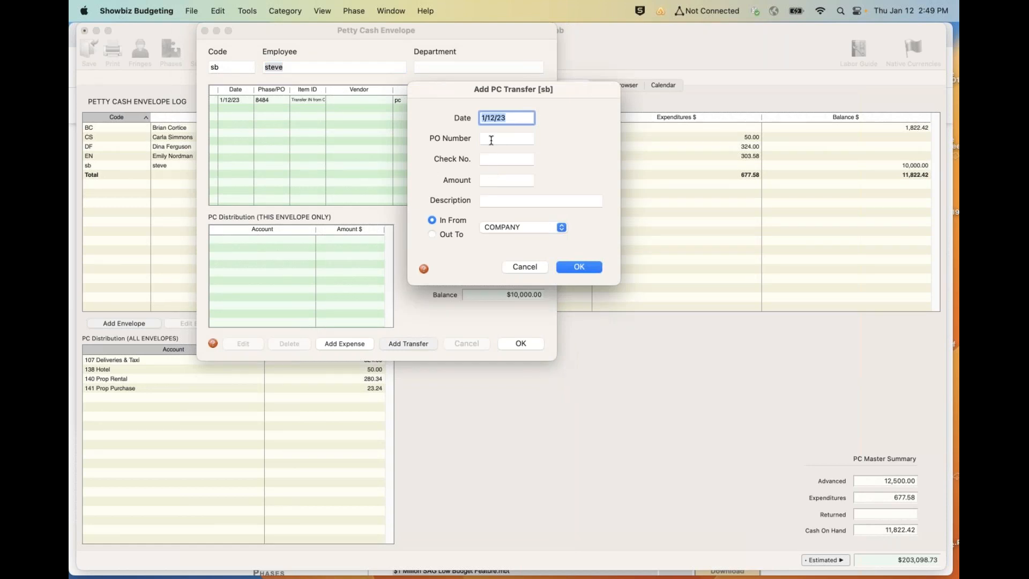
click(484, 180)
text(100)
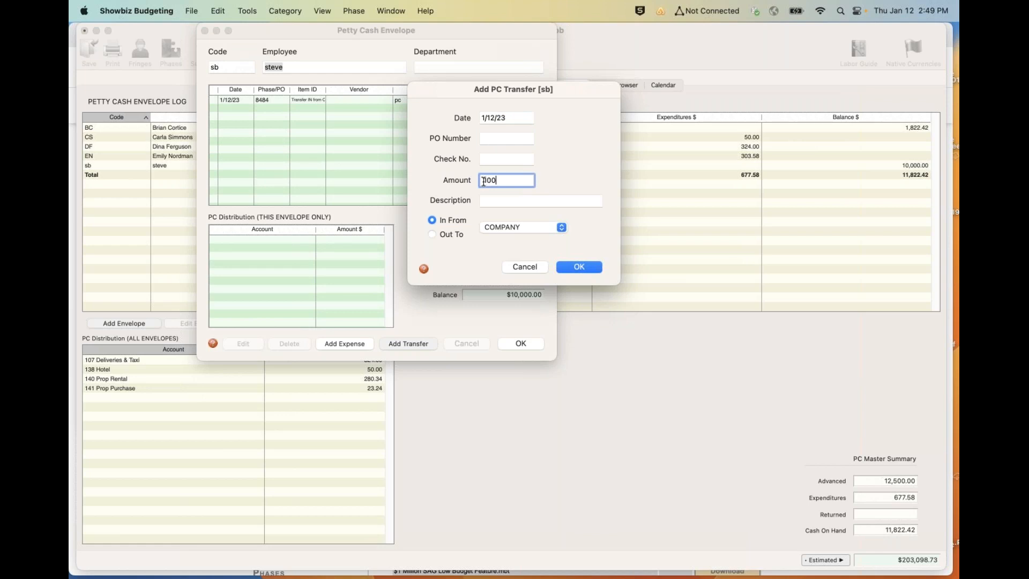
text(0)
key(Tab)
text(pc)
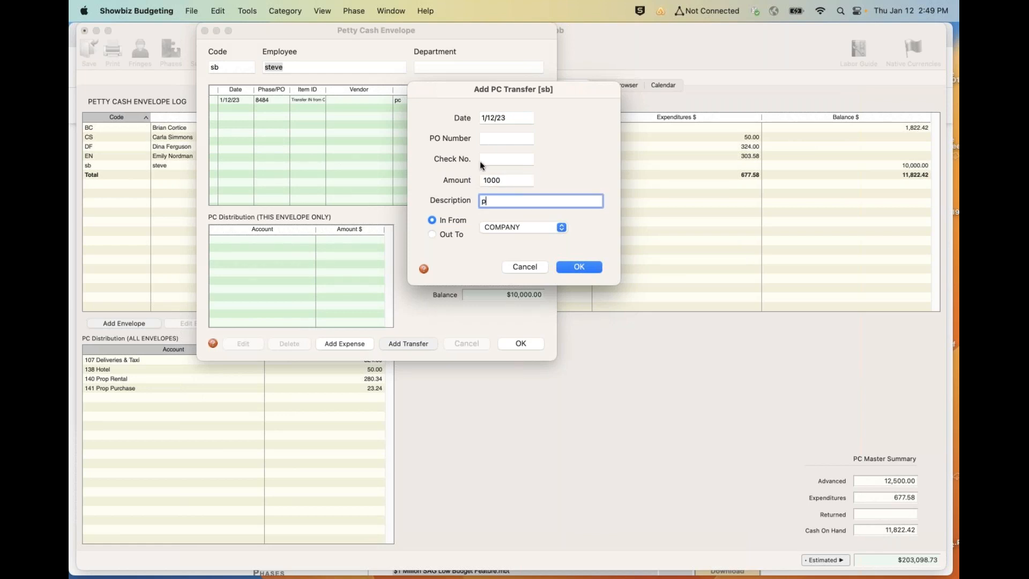
click(432, 235)
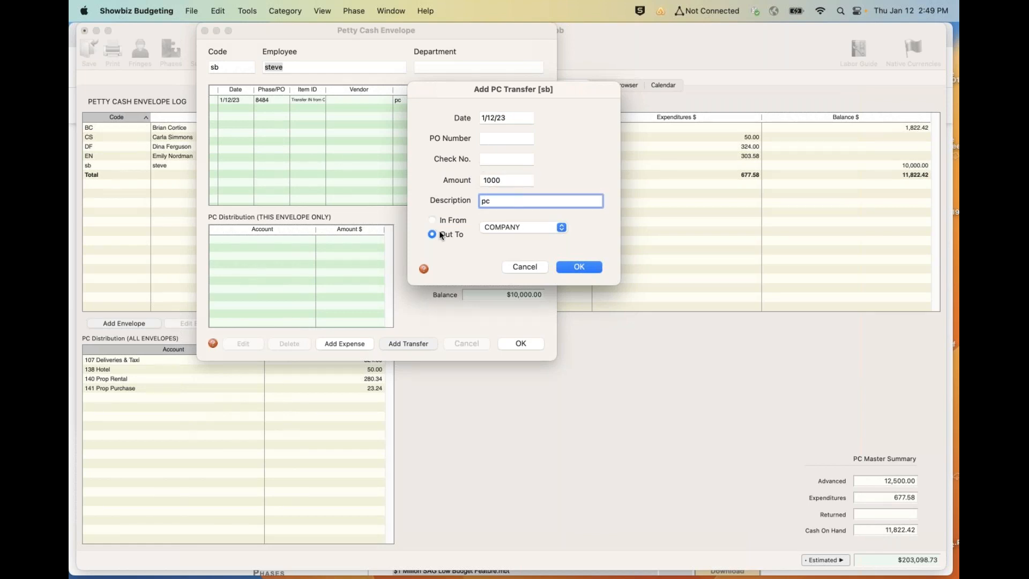
click(517, 226)
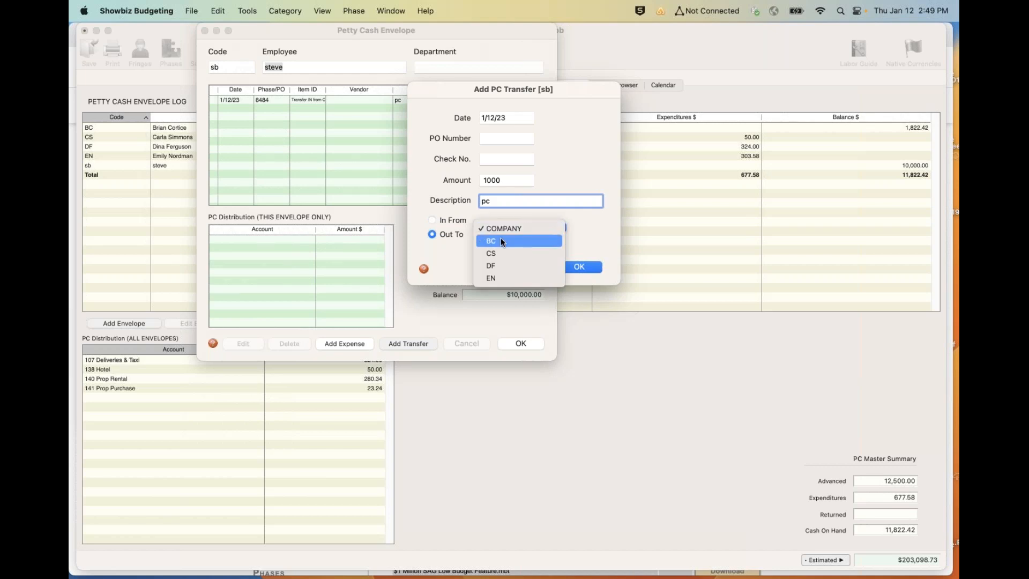
click(502, 242)
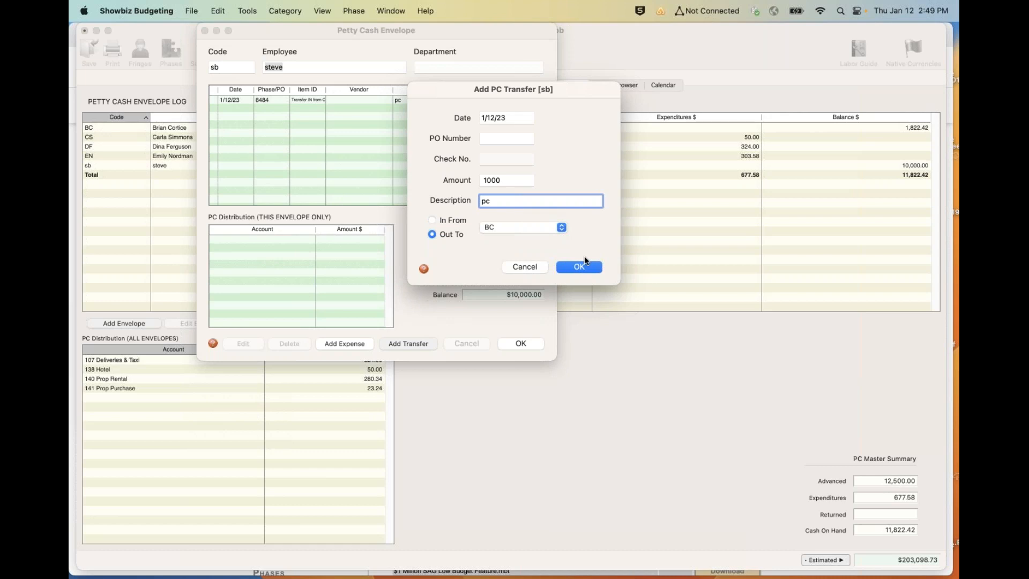
click(572, 270)
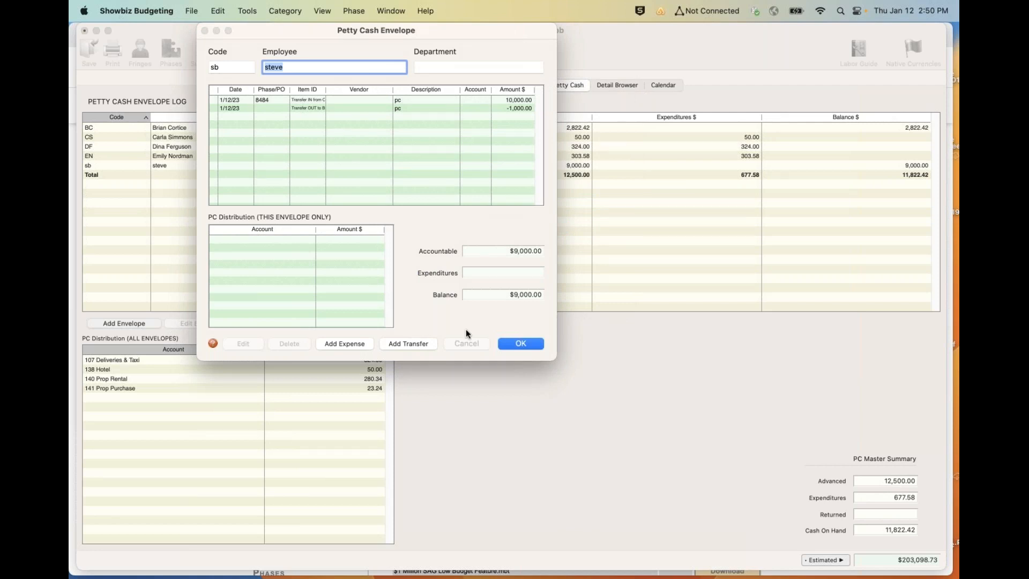
- Add a petty cash expense in the Actual phase under account 112 Working Meals, named mcdonalds
click(336, 343)
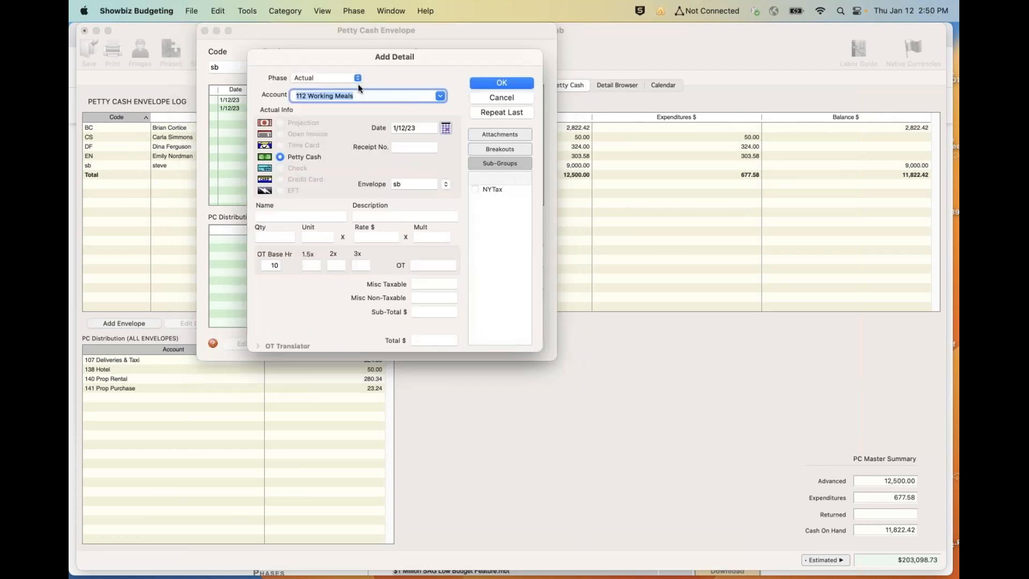
key(Right)
key(Tab)
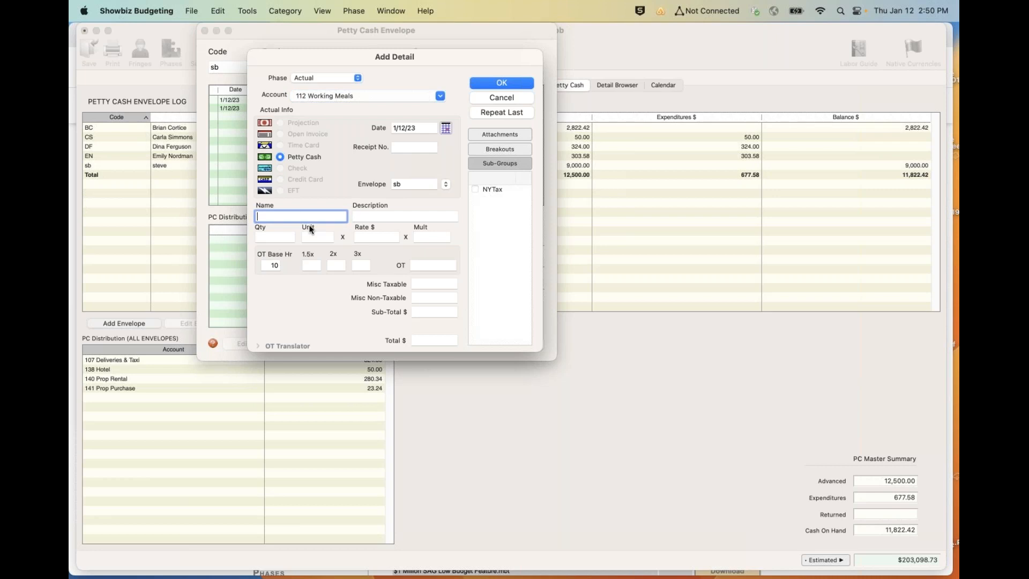
text(MC)
text(onalds)
key(Tab)
- Enter a quantity of 10 meals, set the rate so the expense totals 500, and save the expense
key(Tab)
text(10)
key(Tab)
text(meals)
key(Tab)
text(500)
key(Tab)
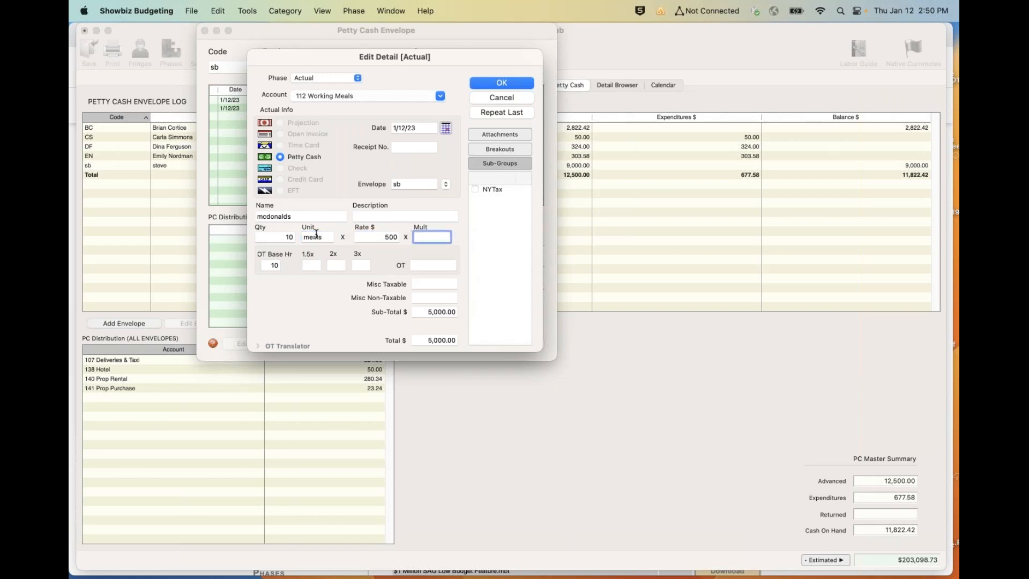
click(389, 241)
key(Return)
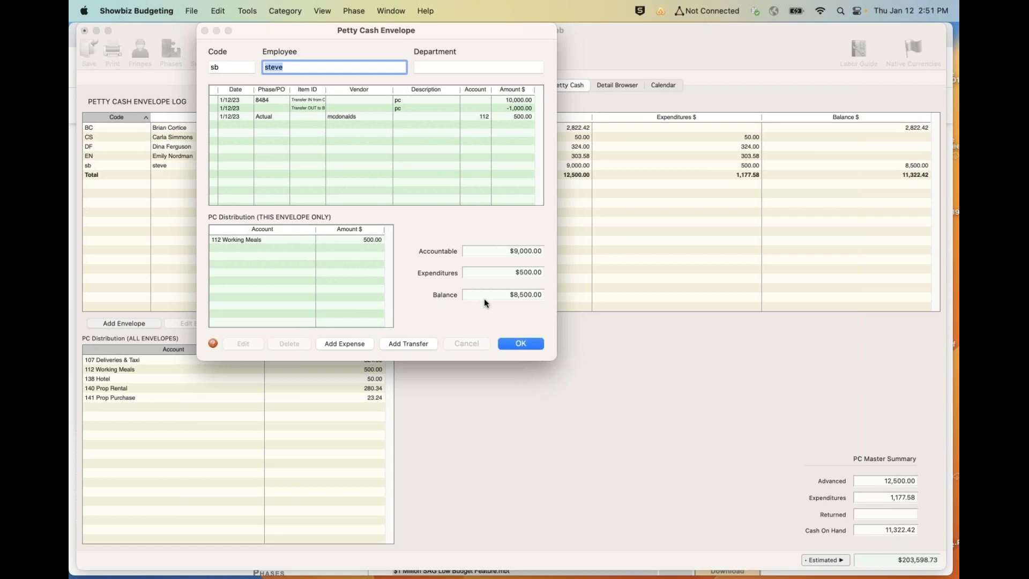
- Record a transfer of 8,500 out to COMPANY with the description pc, and save the envelope
click(413, 343)
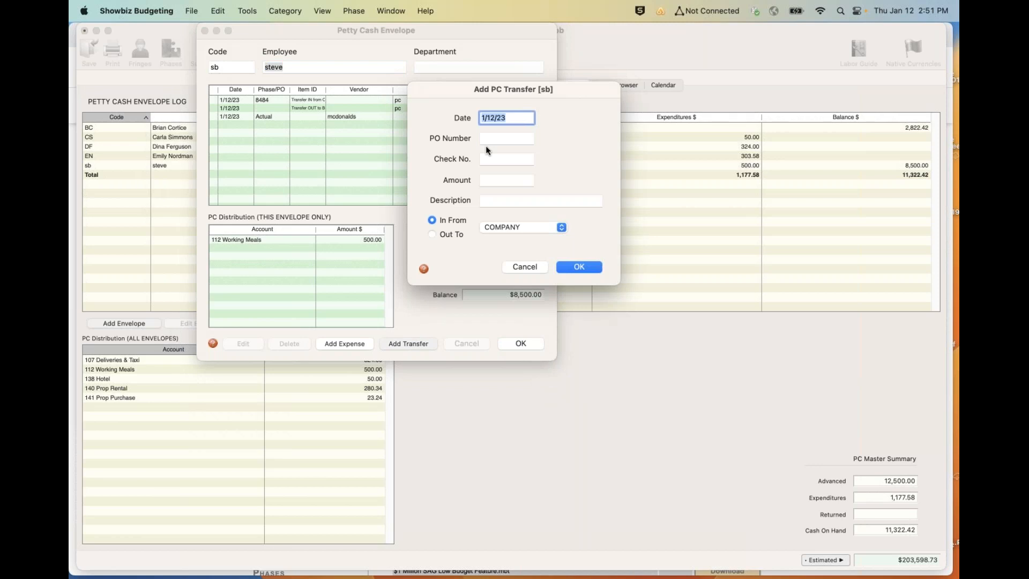
click(489, 180)
text(8500)
key(Tab)
text(pc)
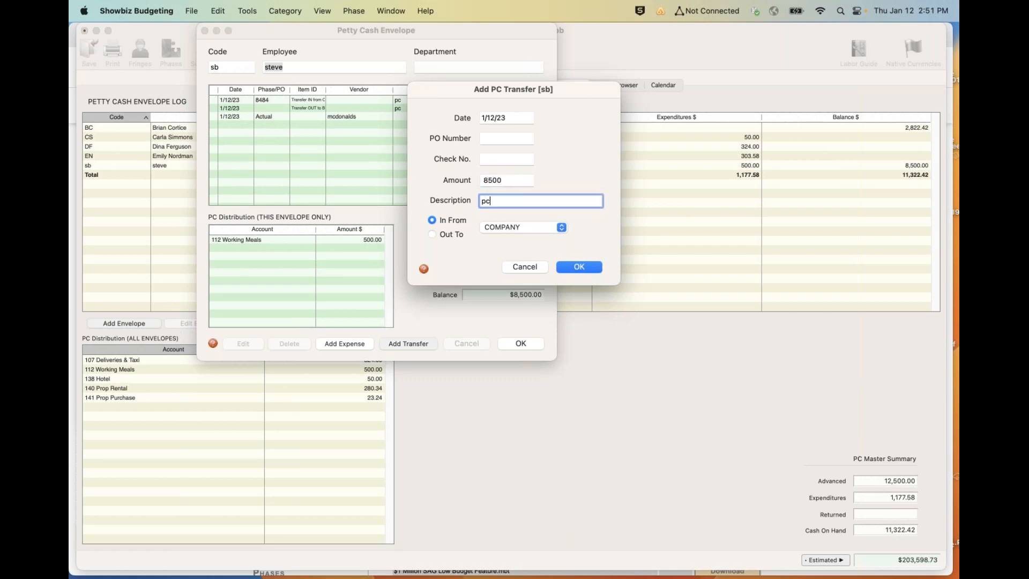
click(448, 232)
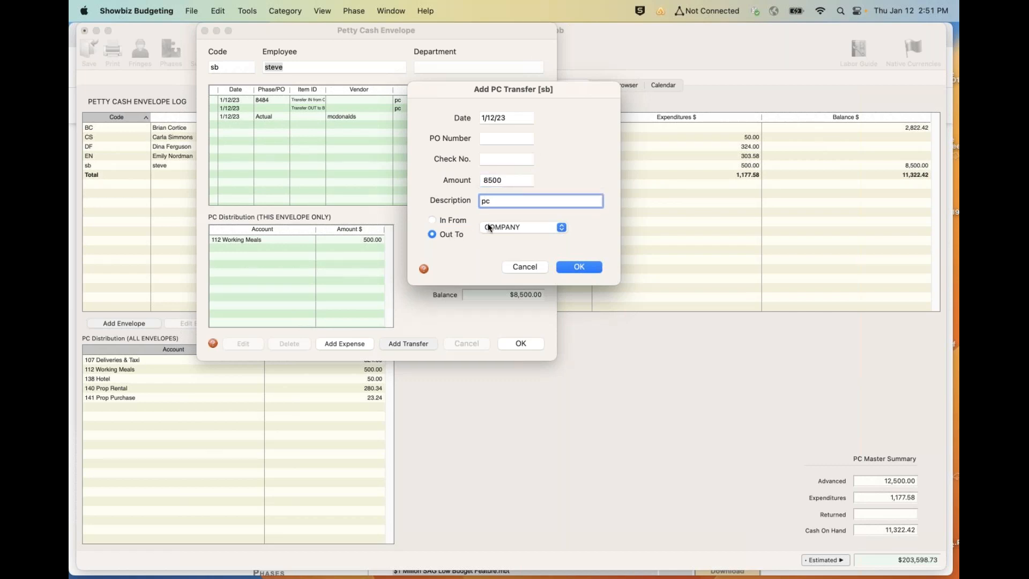
click(570, 264)
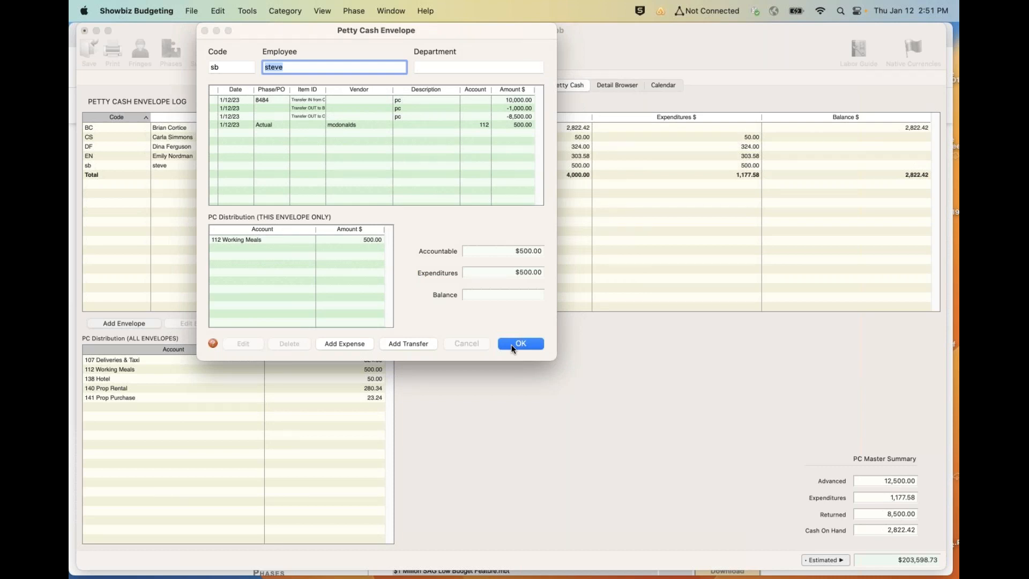
click(511, 345)
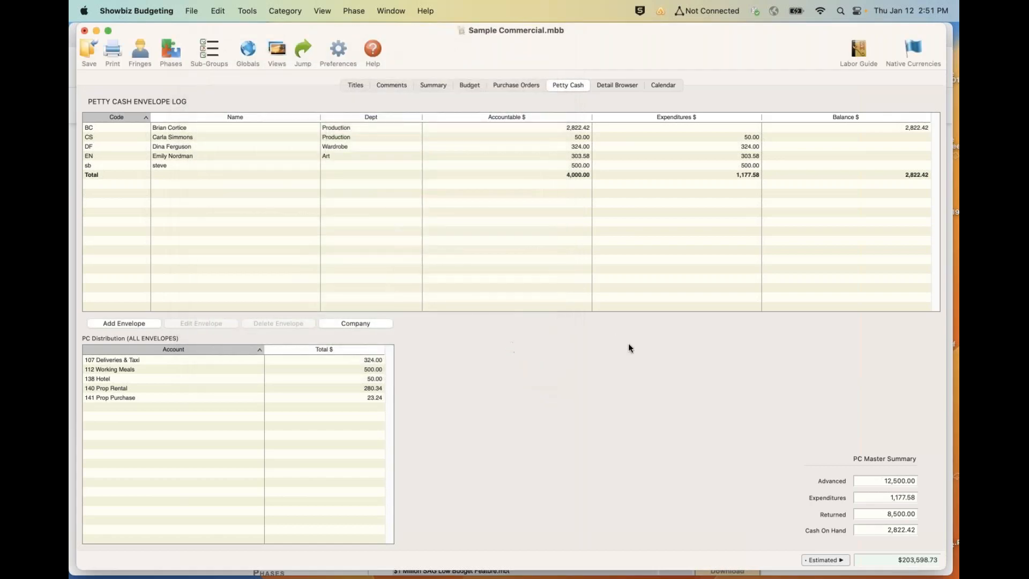
key(super+Tab)
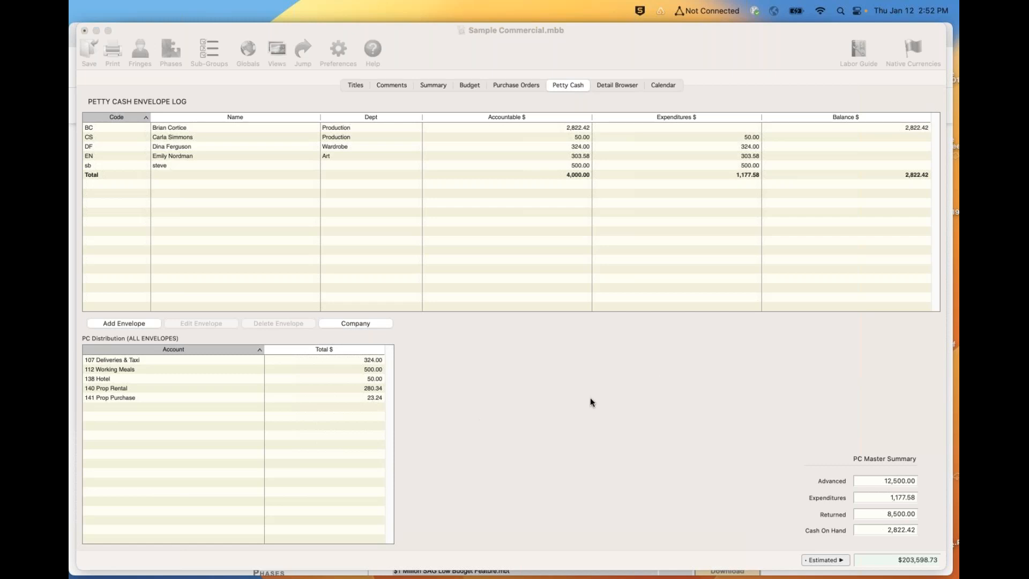
click(479, 424)
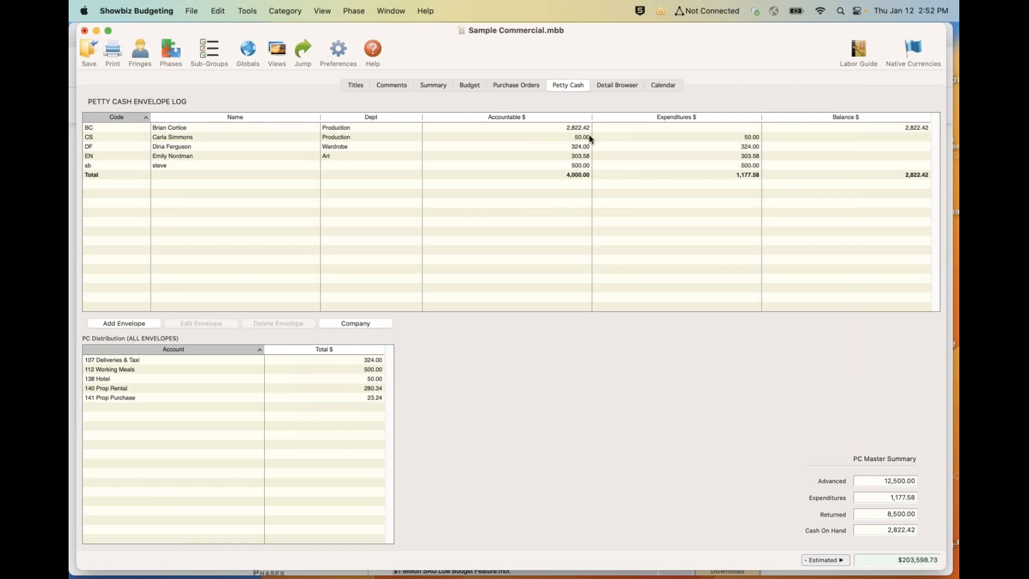
- Display the detail browser, bring up the form for adding a detail, and cancel it without adding anything
click(604, 86)
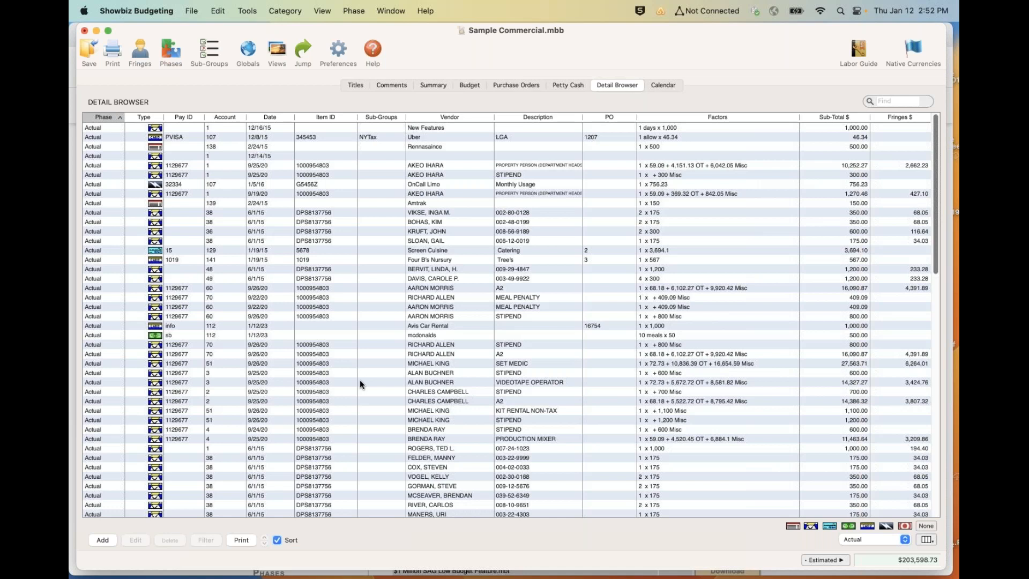
click(100, 540)
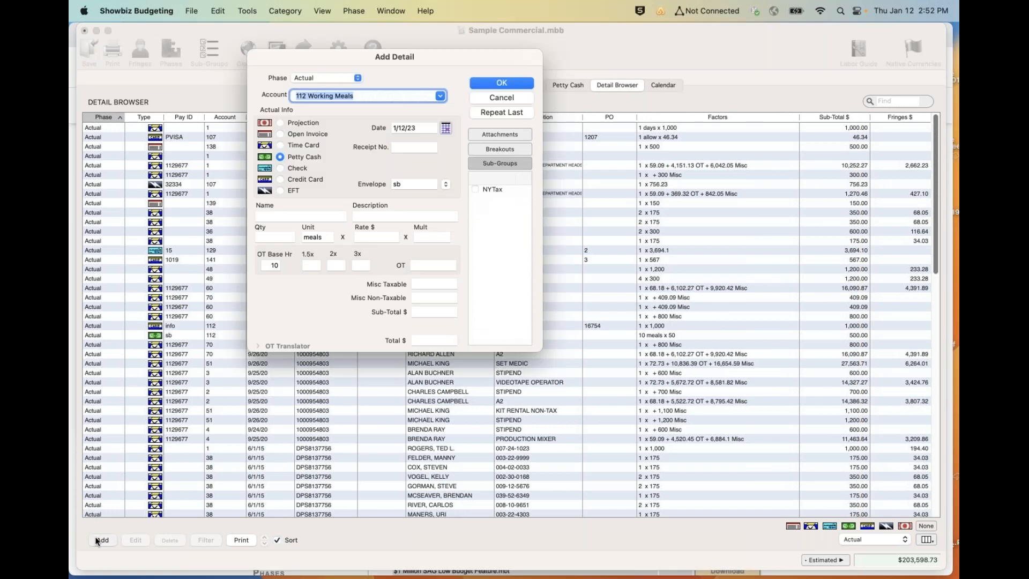
click(500, 98)
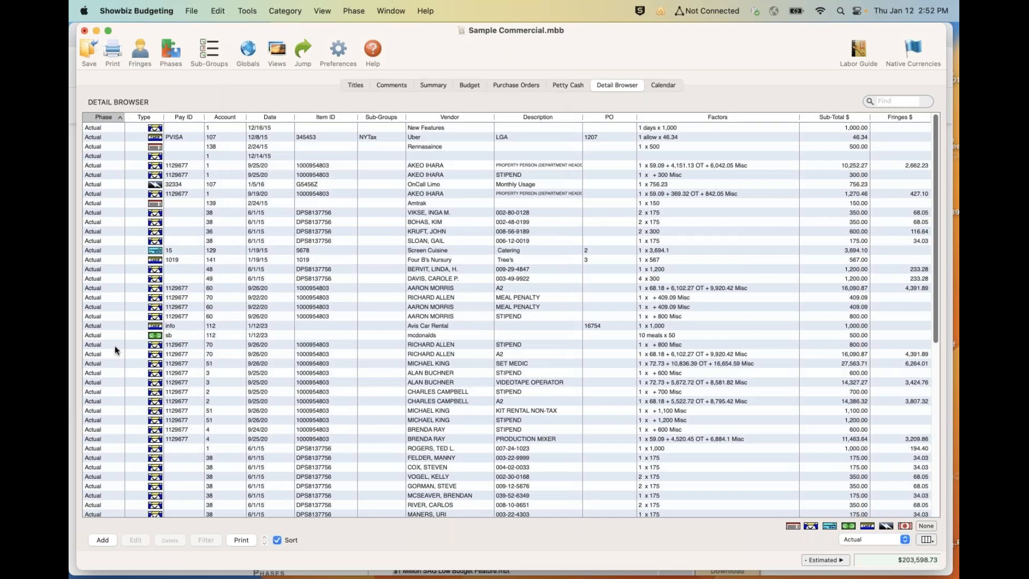
- Filter the detail browser to time card entries only and sort them by account and by date
click(155, 393)
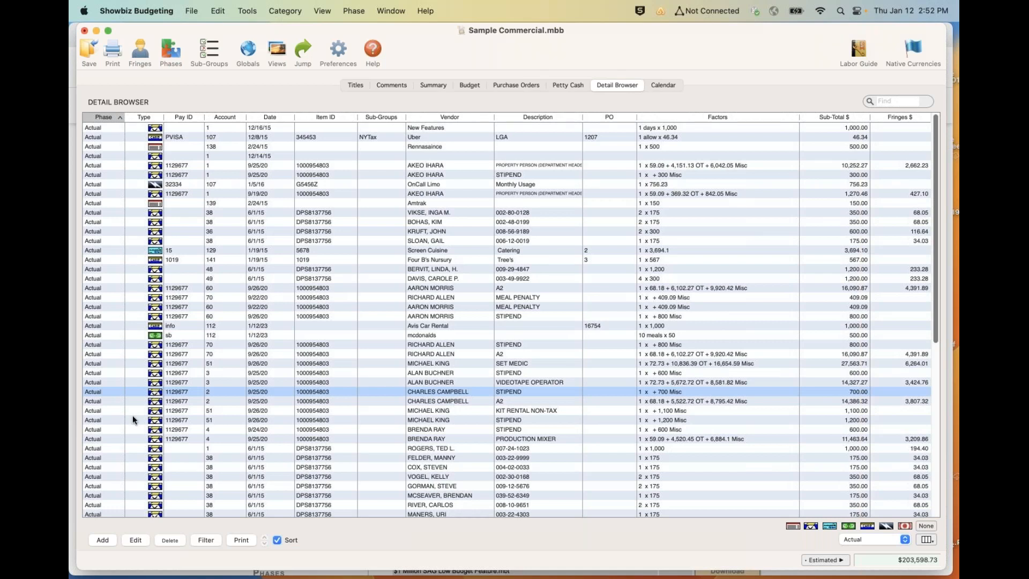
click(196, 543)
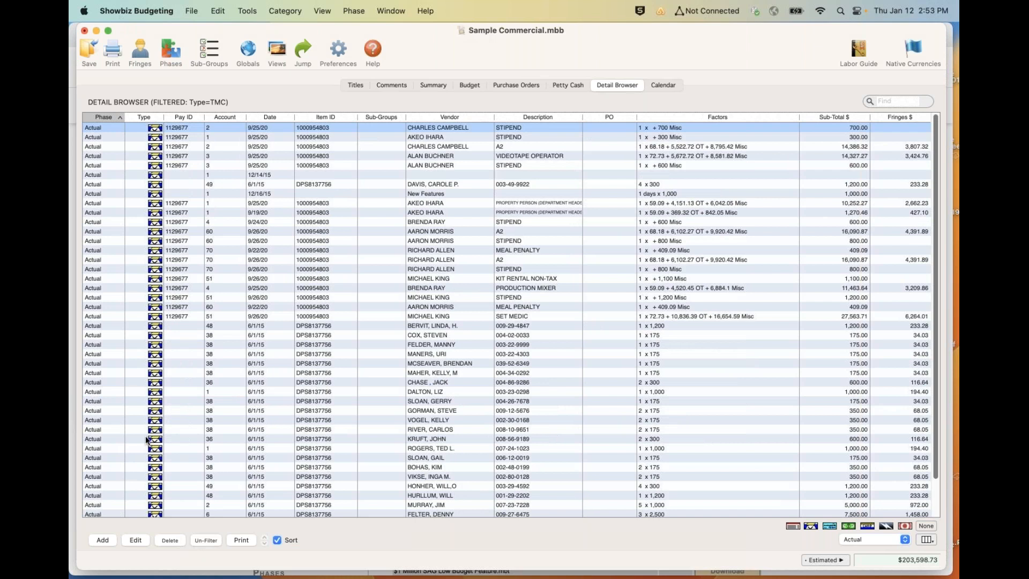
scroll(161, 401, down, 2)
scroll(162, 401, up, 2)
click(216, 117)
click(269, 116)
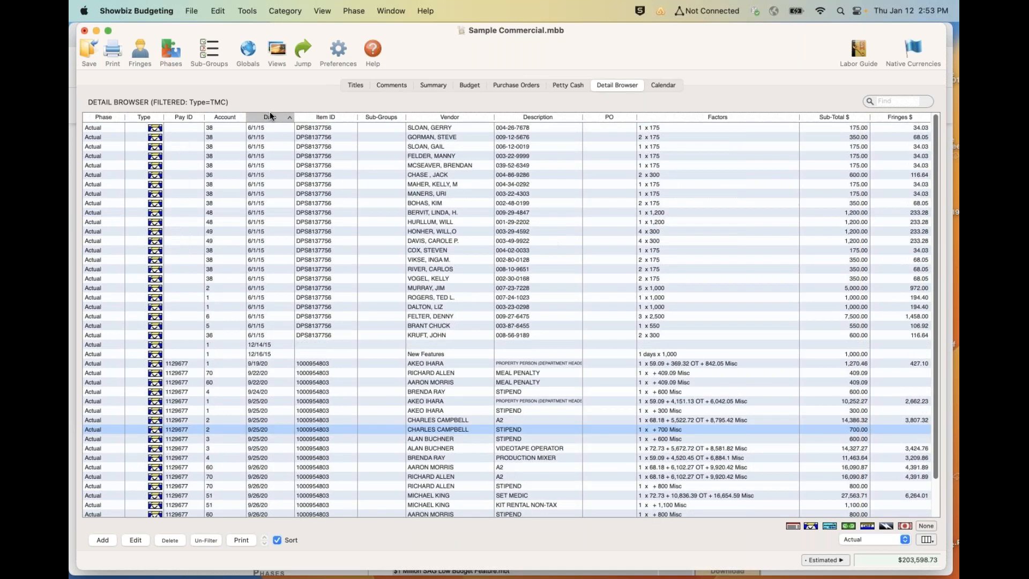
- Inspect an account 38 P.A. time card dated 6/1/15, close it without changes, and remove the type filter
double_click(157, 278)
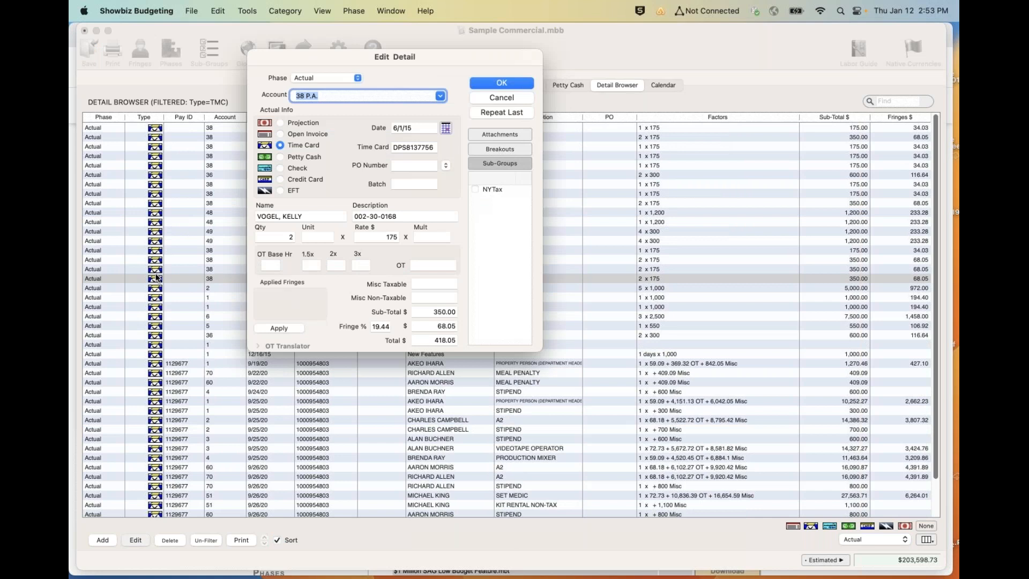
click(493, 97)
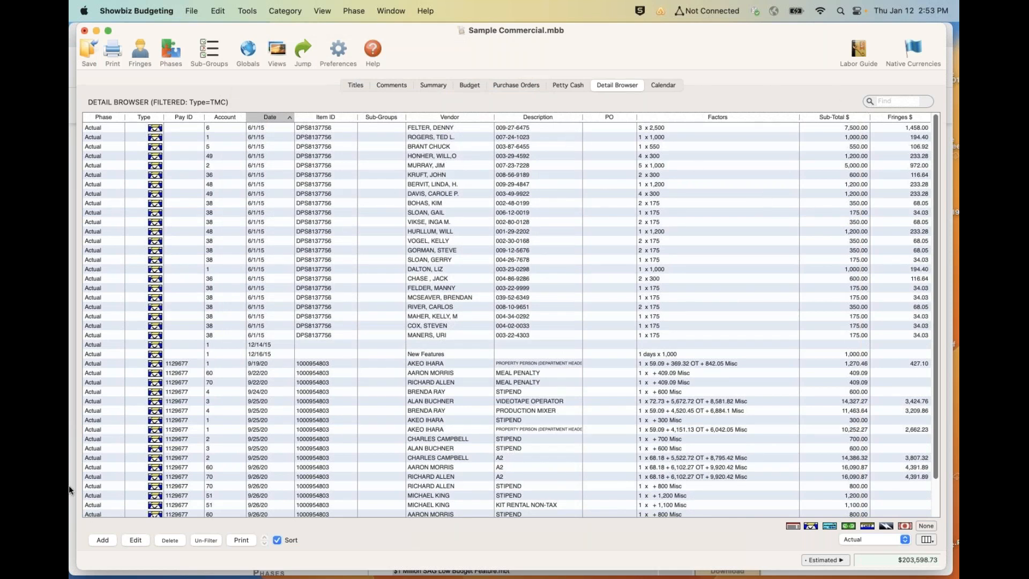
click(198, 538)
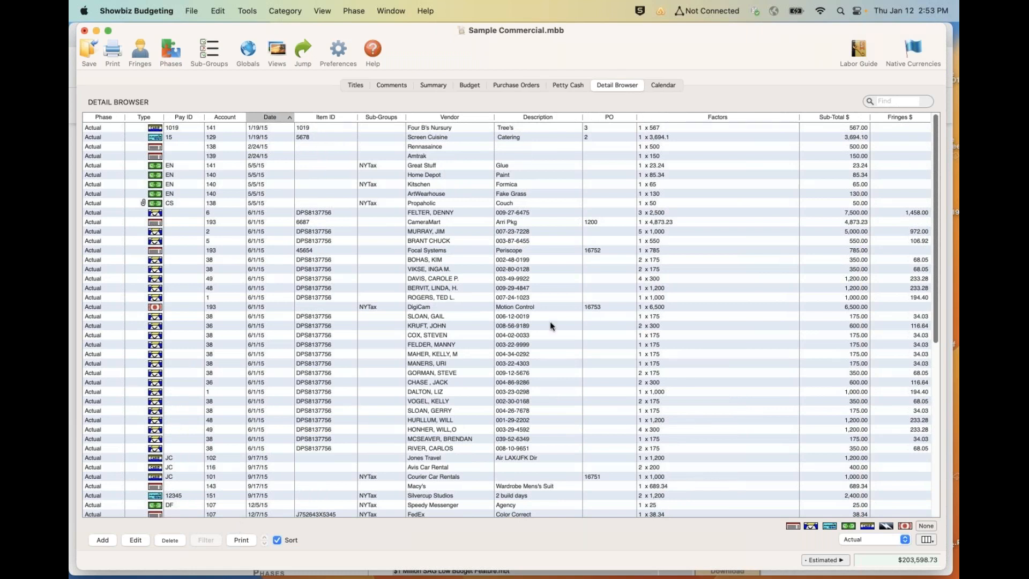
- Add the note "prep day" to today's date, January 12, 2023, in the calendar
click(665, 85)
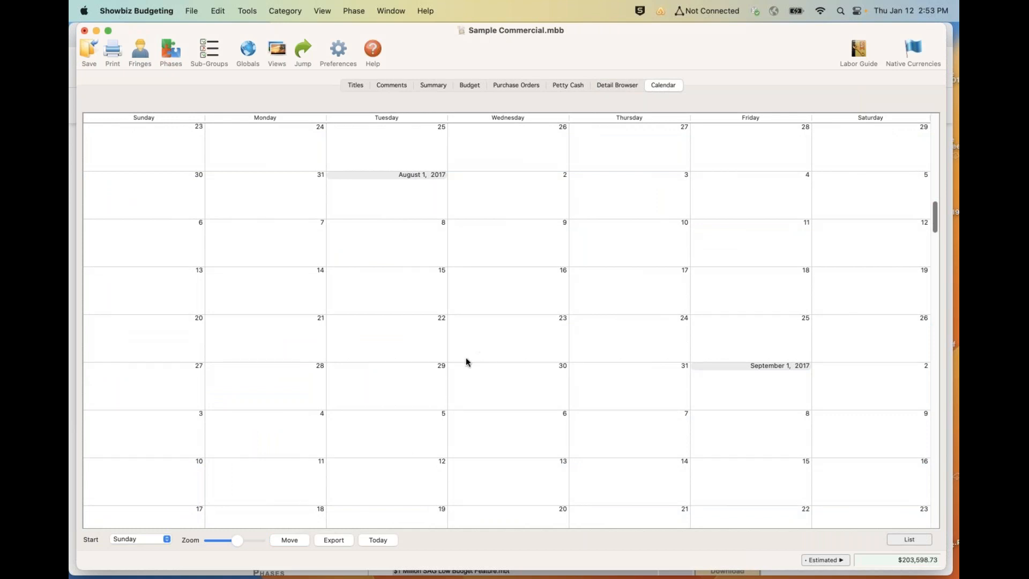
click(378, 540)
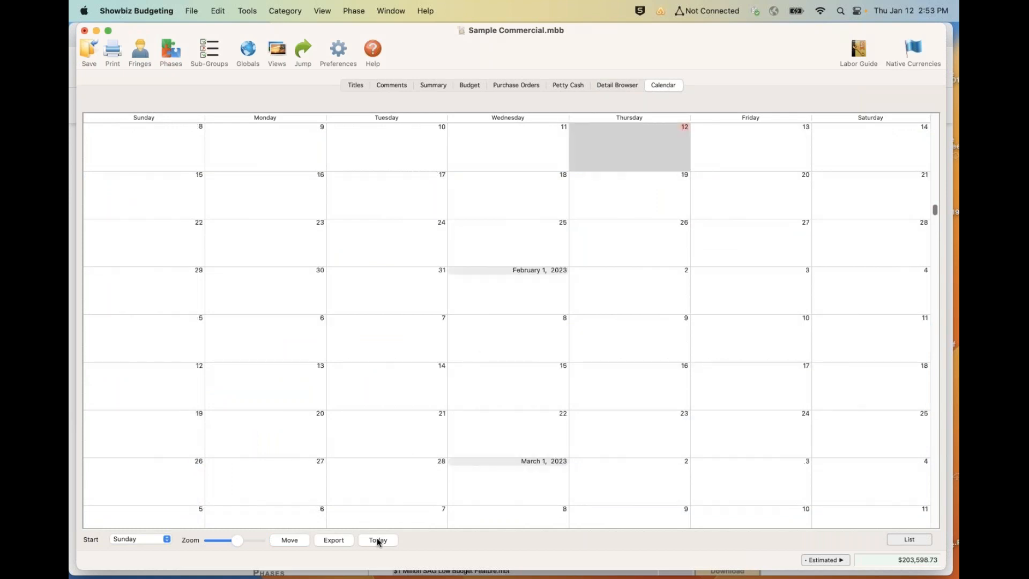
double_click(613, 126)
text(prep day)
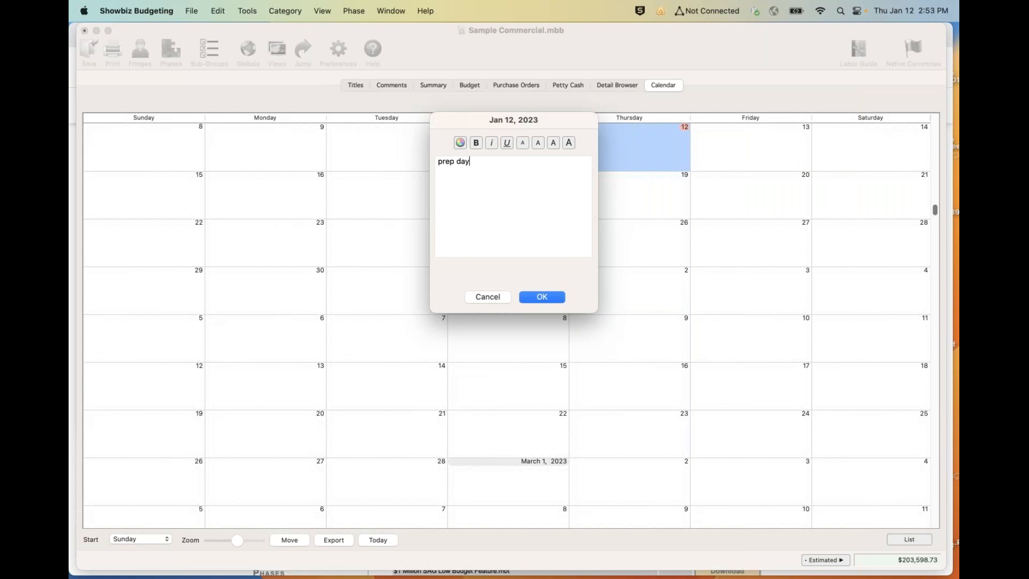
click(542, 297)
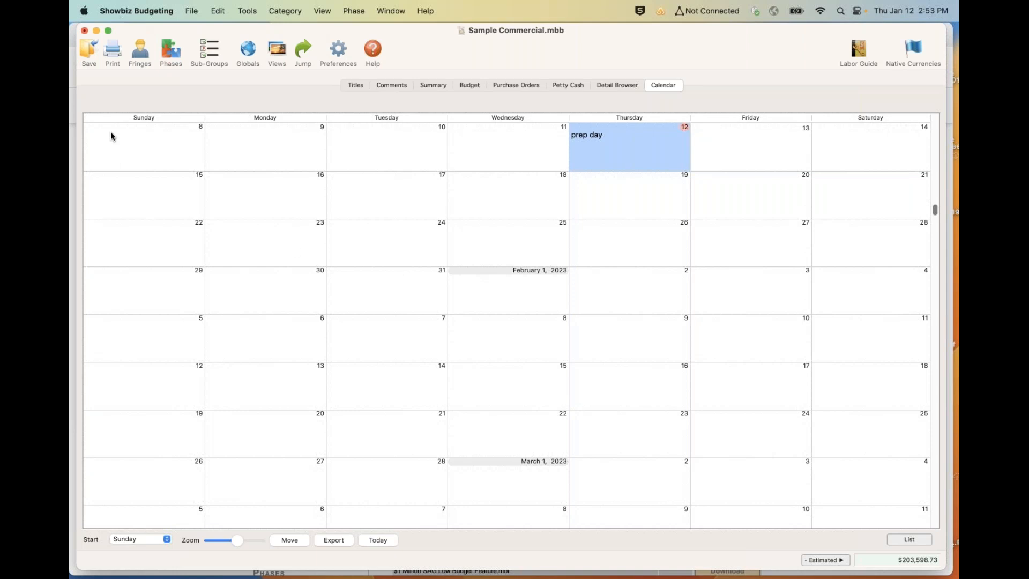
- Bring up the budget print settings and include all listed items in the printout
click(114, 51)
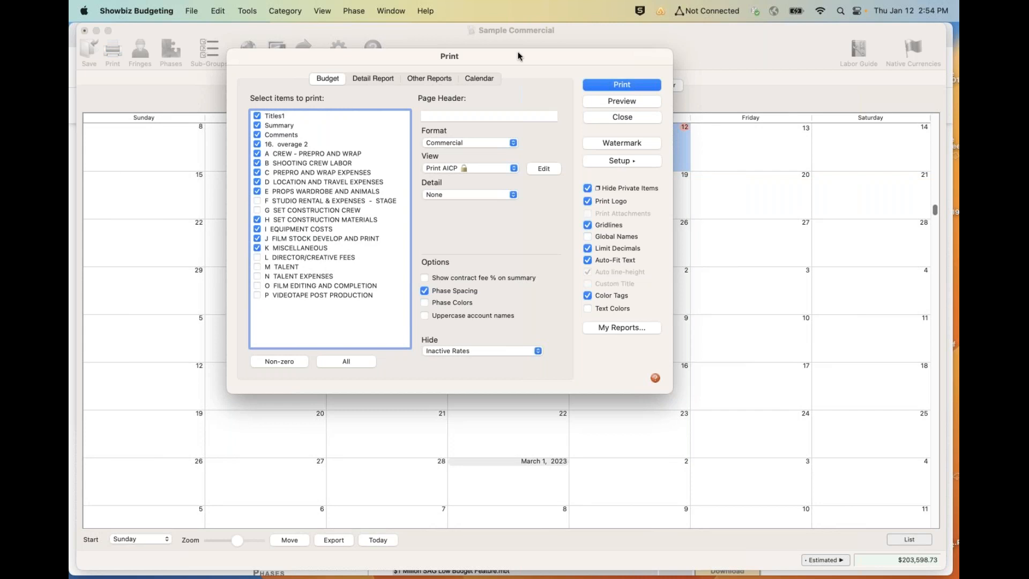
drag(517, 56, 451, 91)
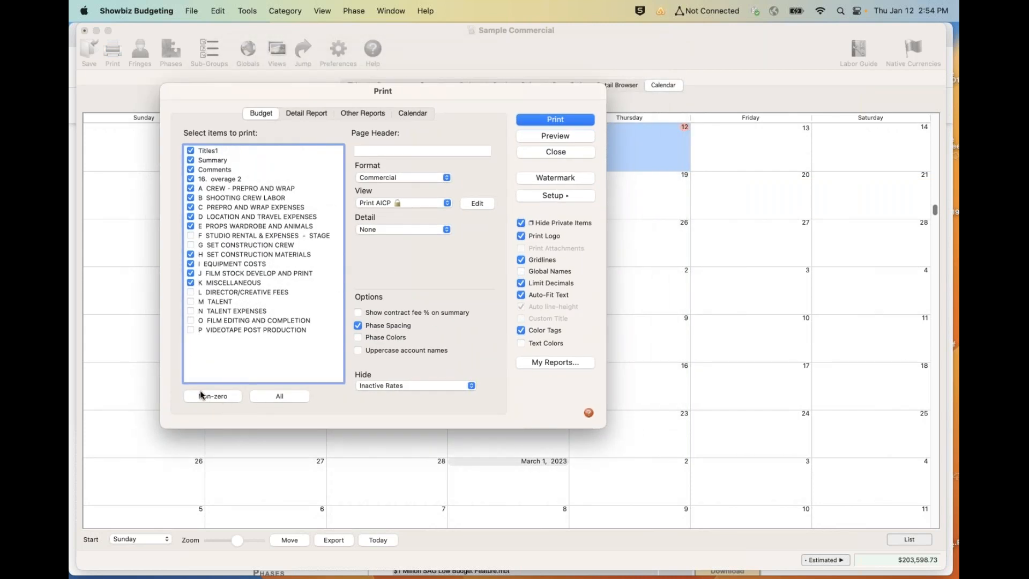
click(278, 396)
- Preview the budget printout, check the printer and page options, and return to the print settings without printing
click(557, 137)
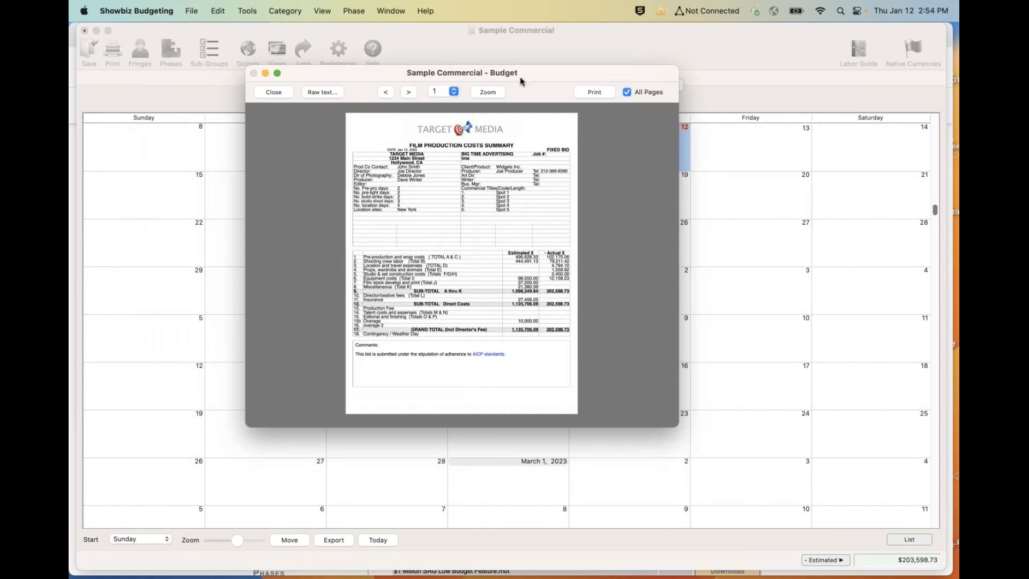
click(589, 92)
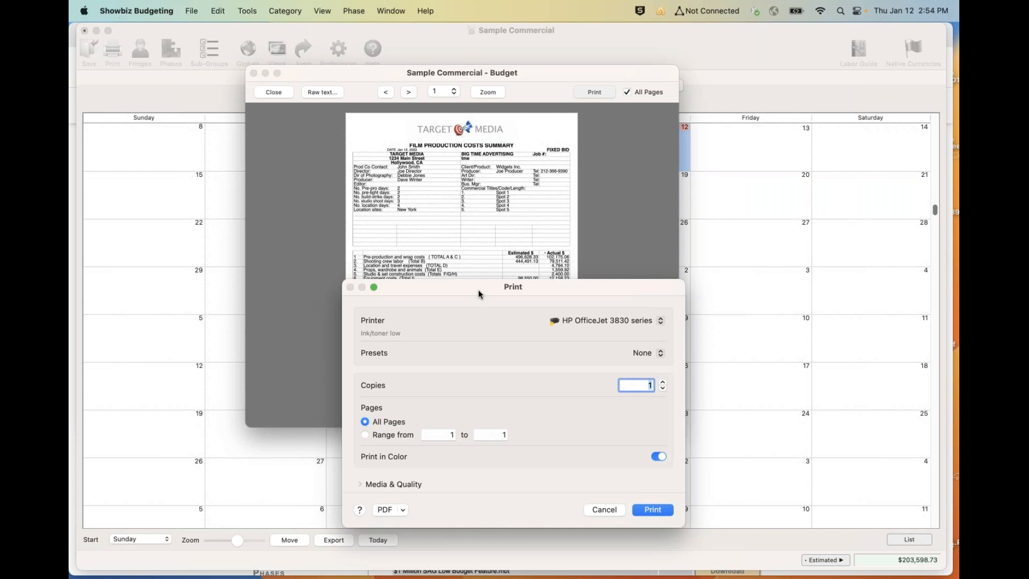
drag(478, 289, 325, 272)
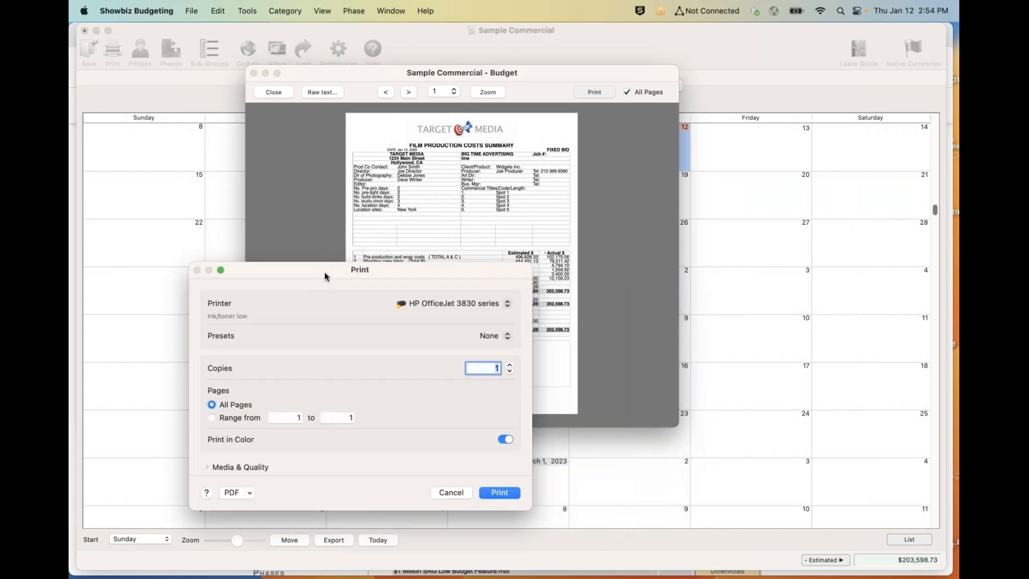
click(449, 492)
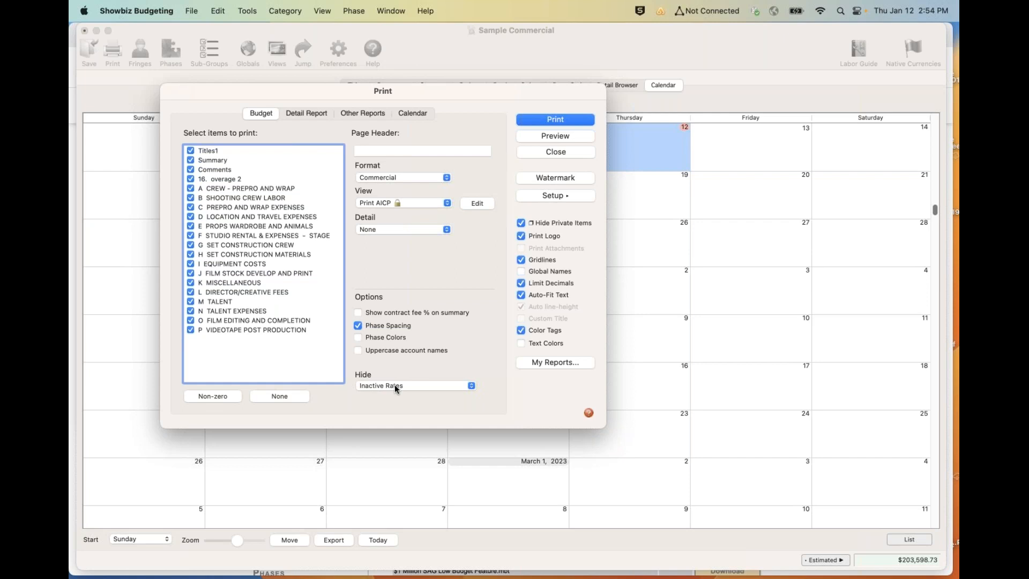
- Check the watermark text and the company logo placement settings for the printout, leaving both as they are
click(545, 179)
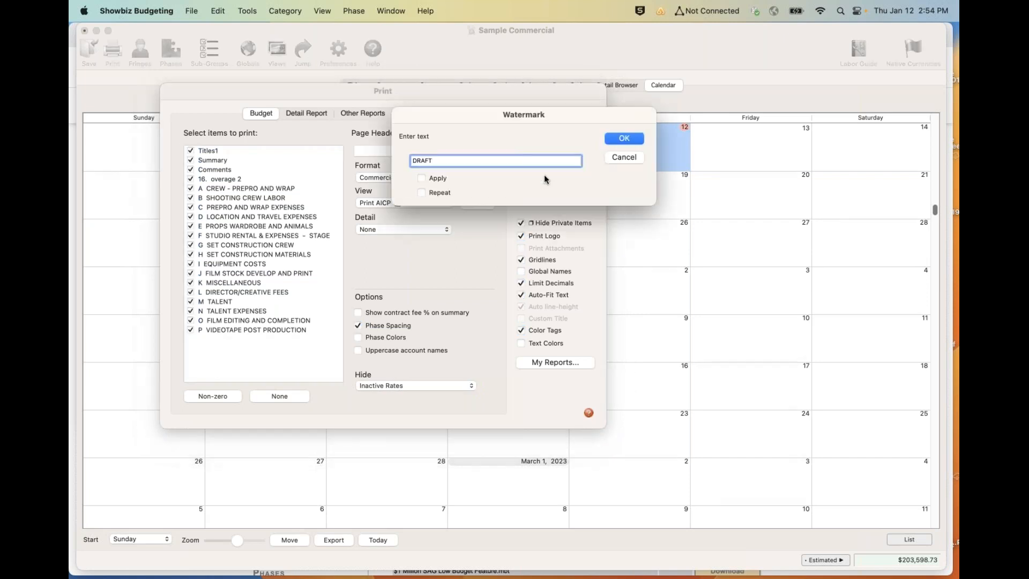
click(626, 157)
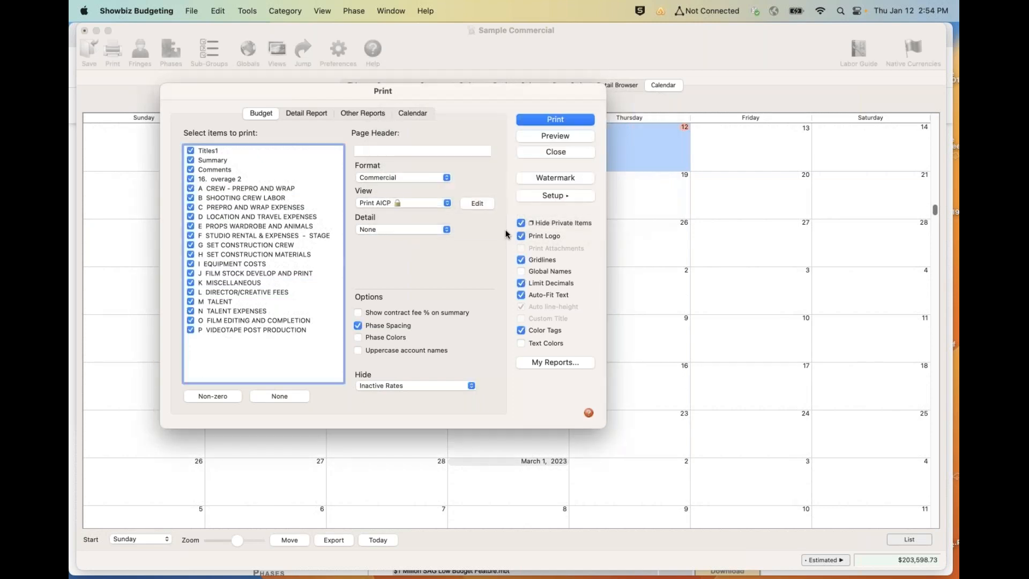
click(545, 194)
click(548, 244)
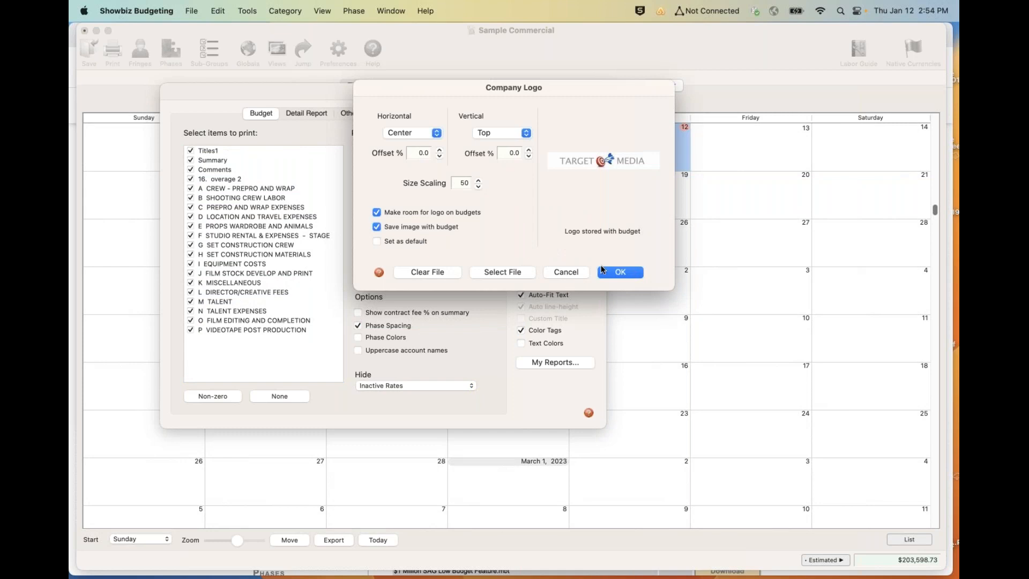
click(611, 271)
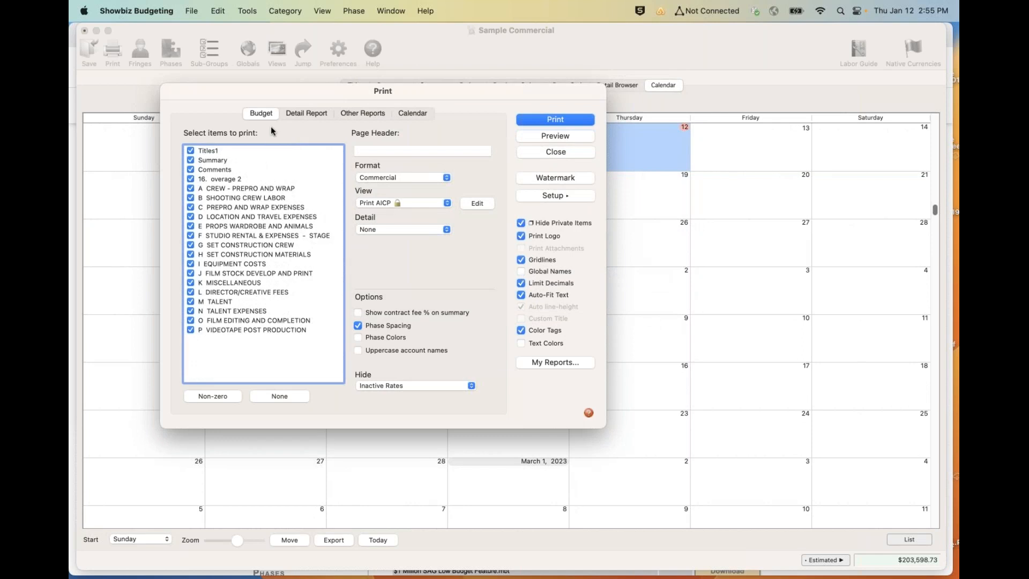
- Set the phase of the printed detail report to Actual
click(300, 113)
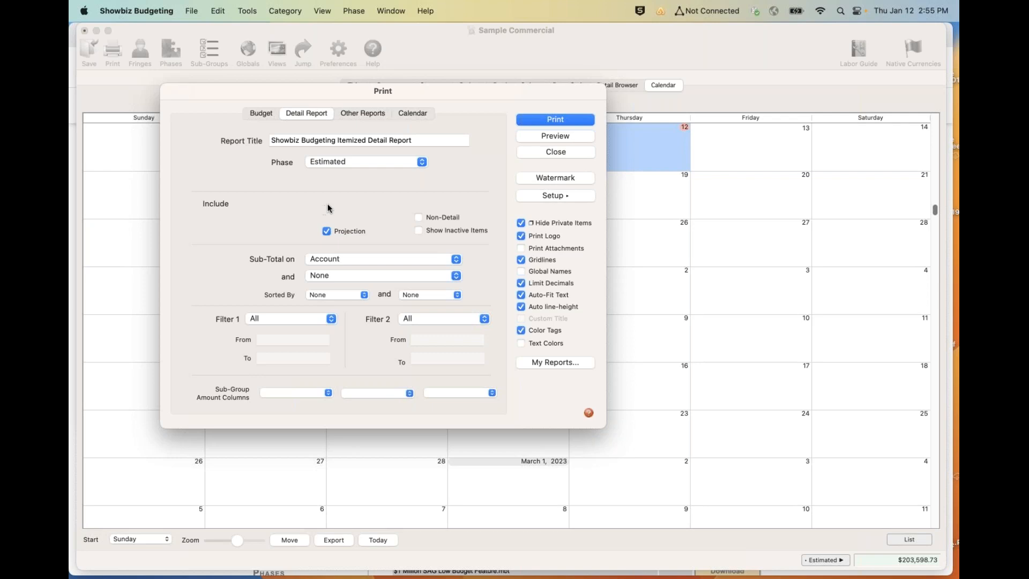
click(357, 165)
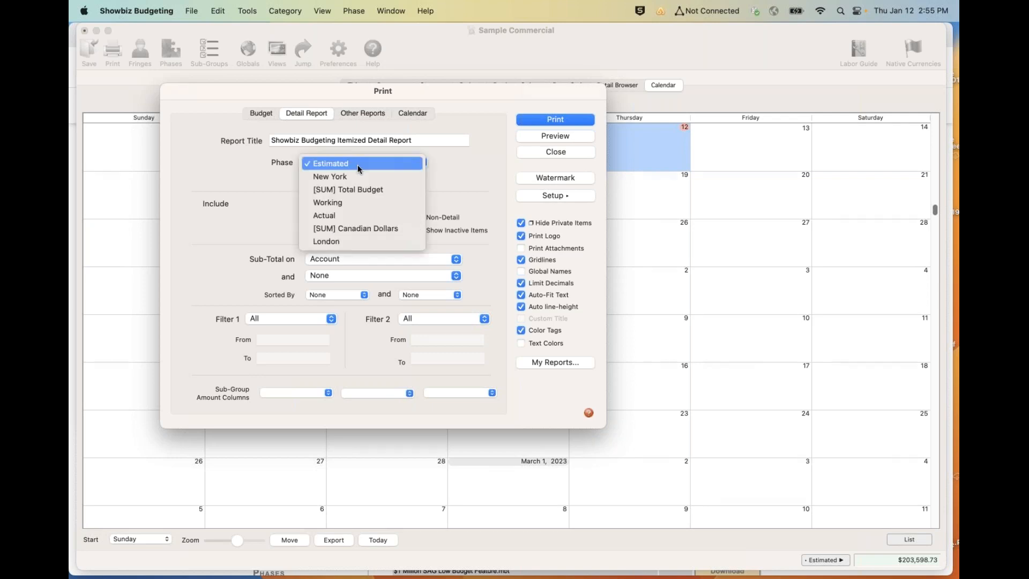
click(332, 216)
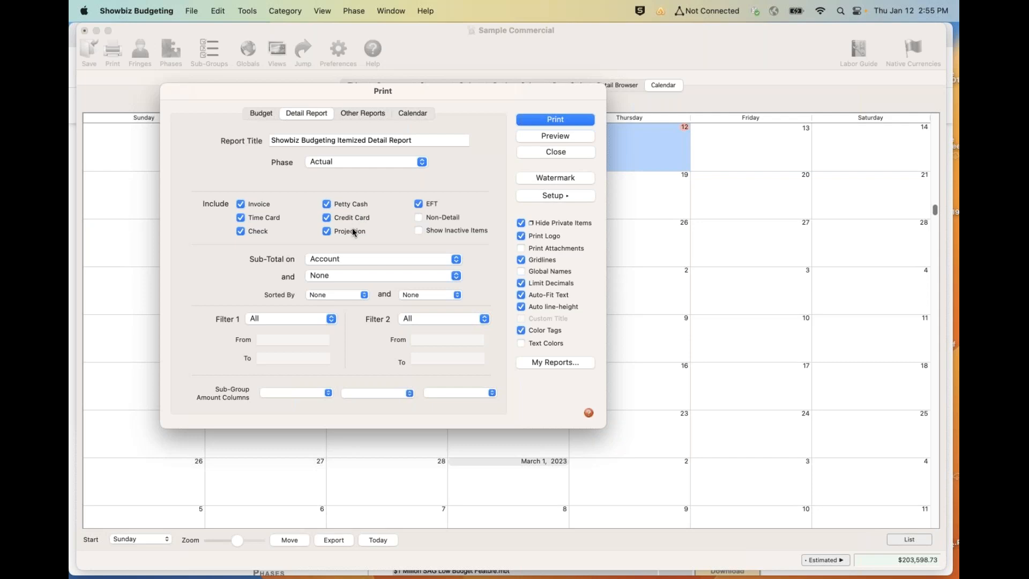
- Review the print options for the other reports and the calendar, and close the print settings
click(349, 115)
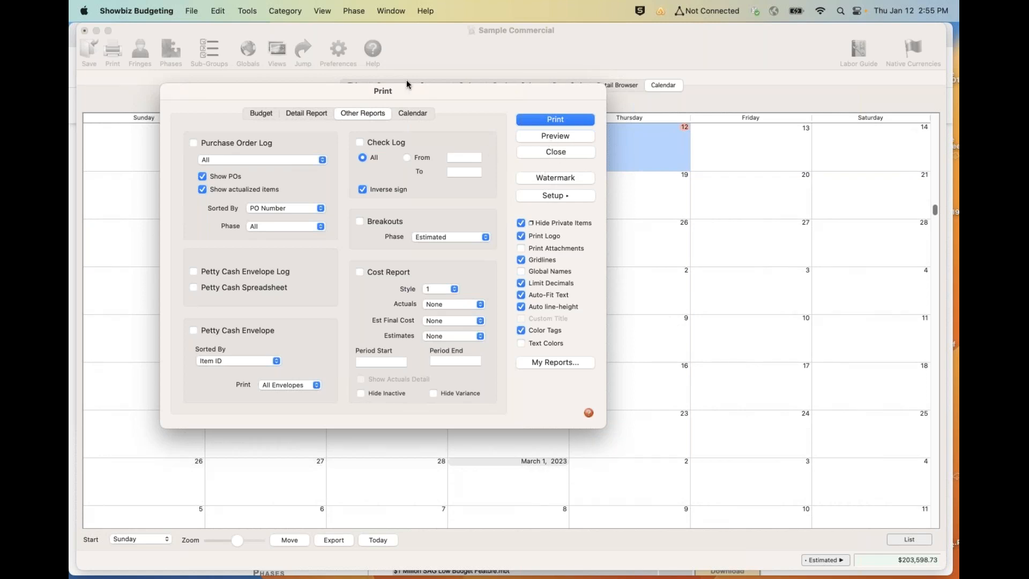
click(403, 115)
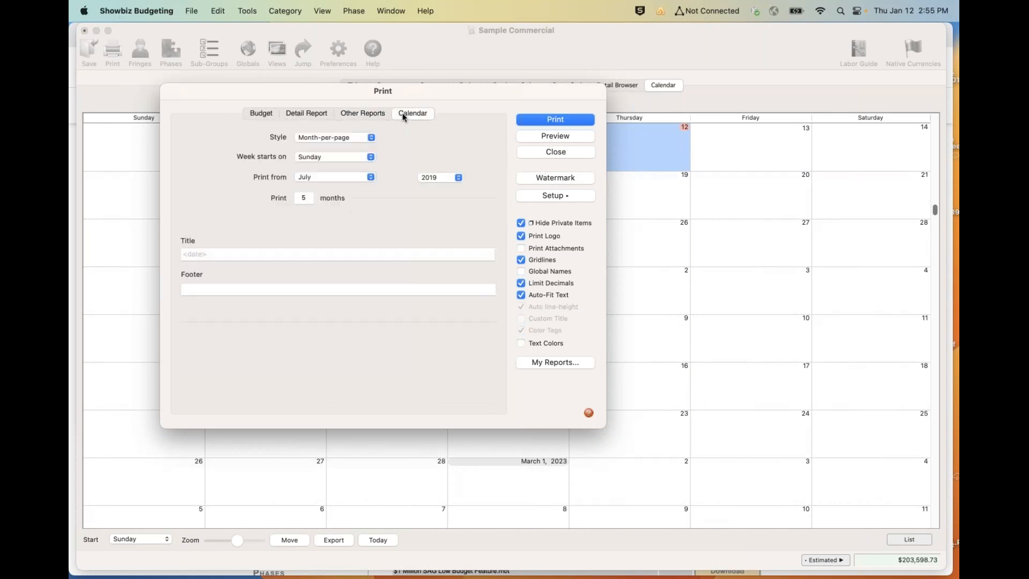
click(528, 153)
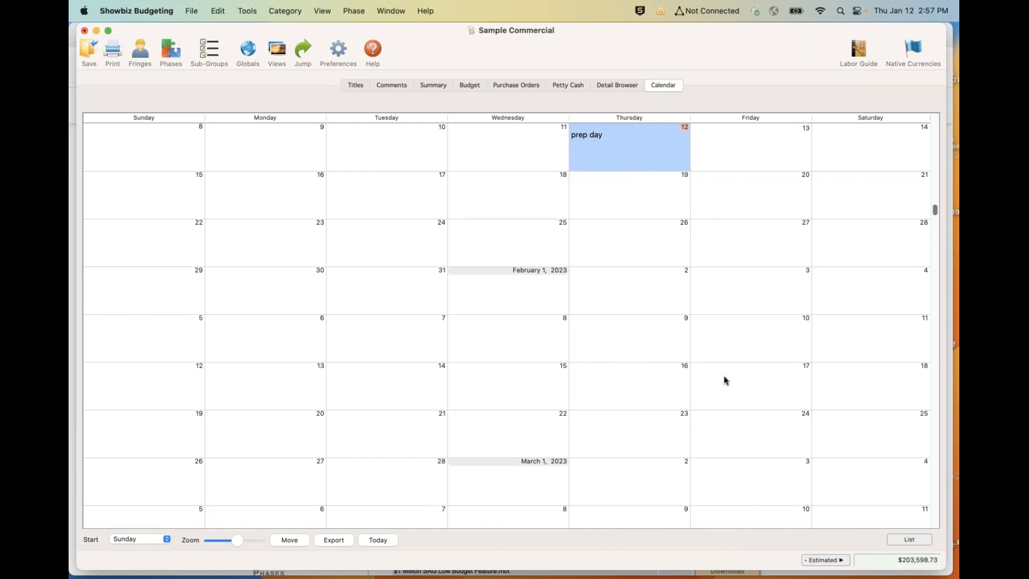
key(super+Tab)
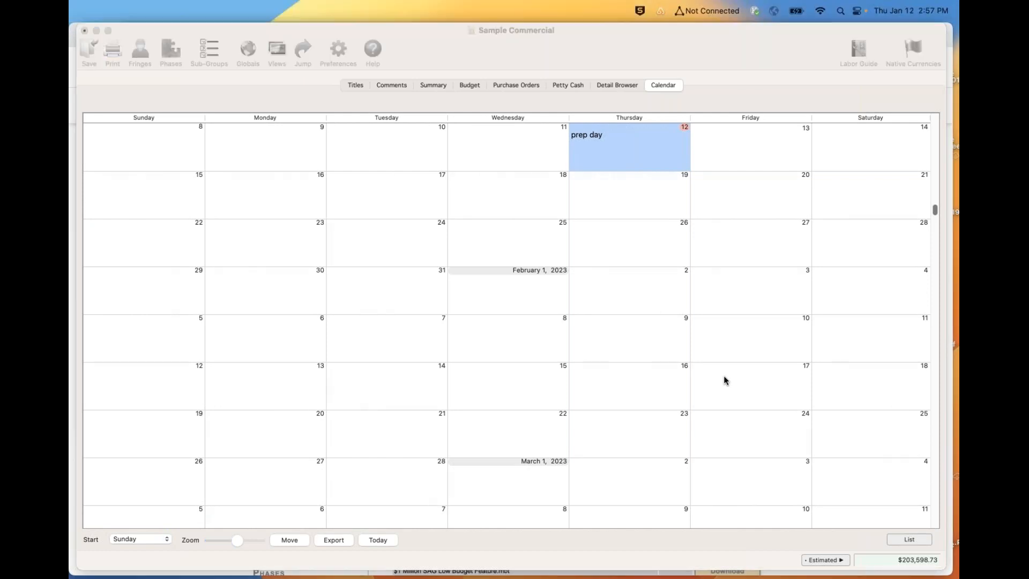